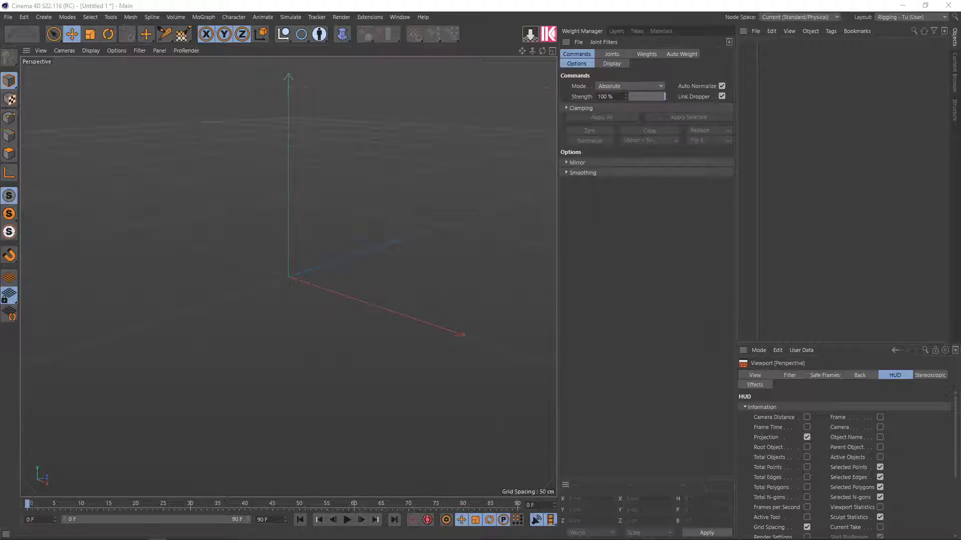
Bring the IKMAX product page into view, show its versions list, and scroll through the features
left_click_drag(960, 48, 564, 46)
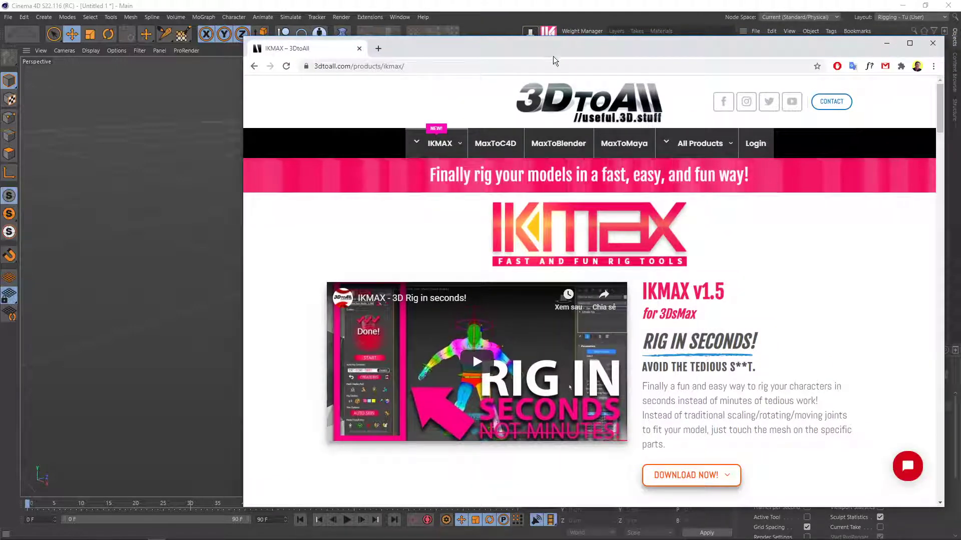
left_click(460, 143)
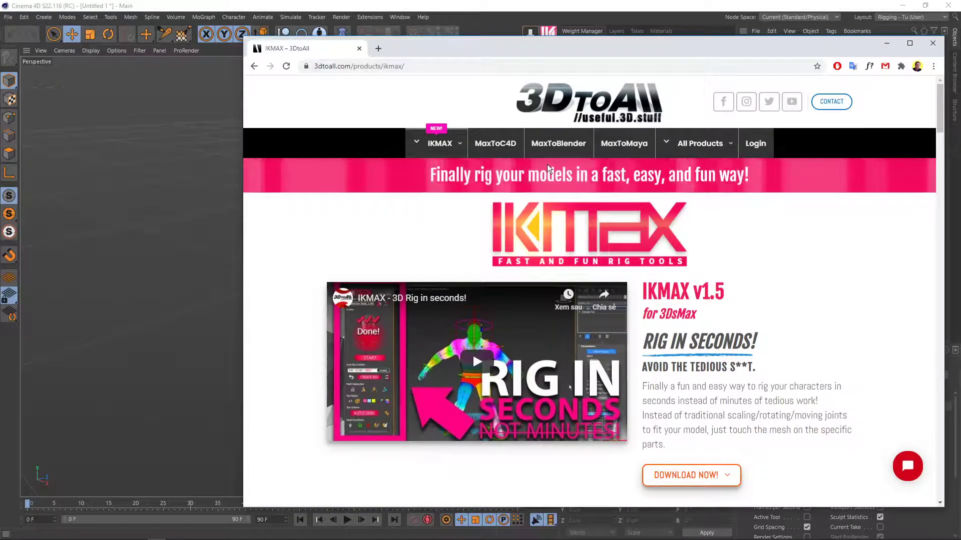
scroll(659, 312, "down", 2)
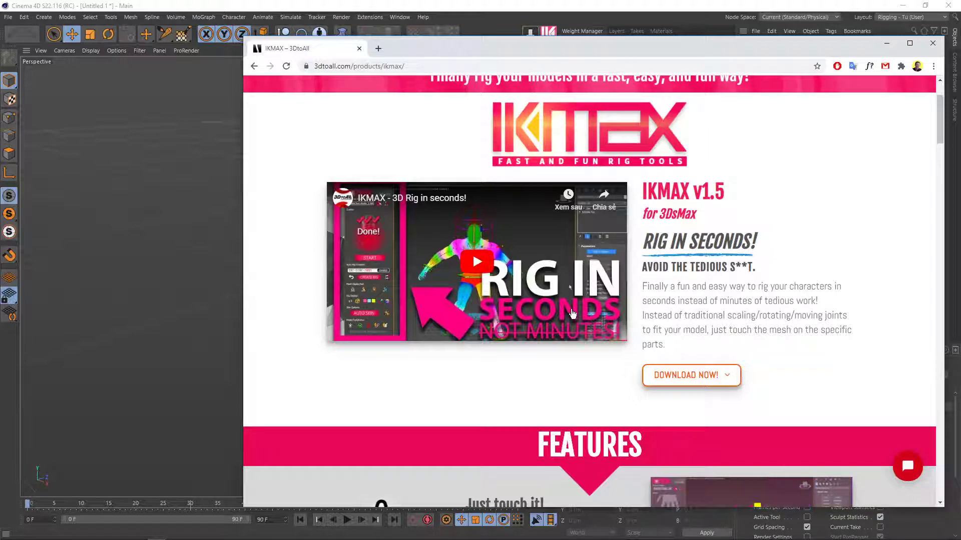
scroll(573, 314, "down", 3)
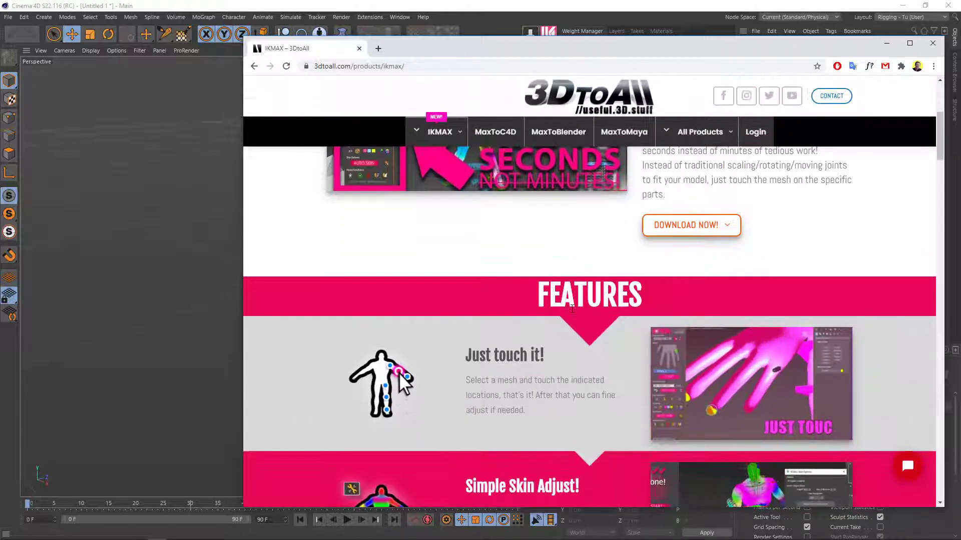
scroll(572, 309, "down", 1)
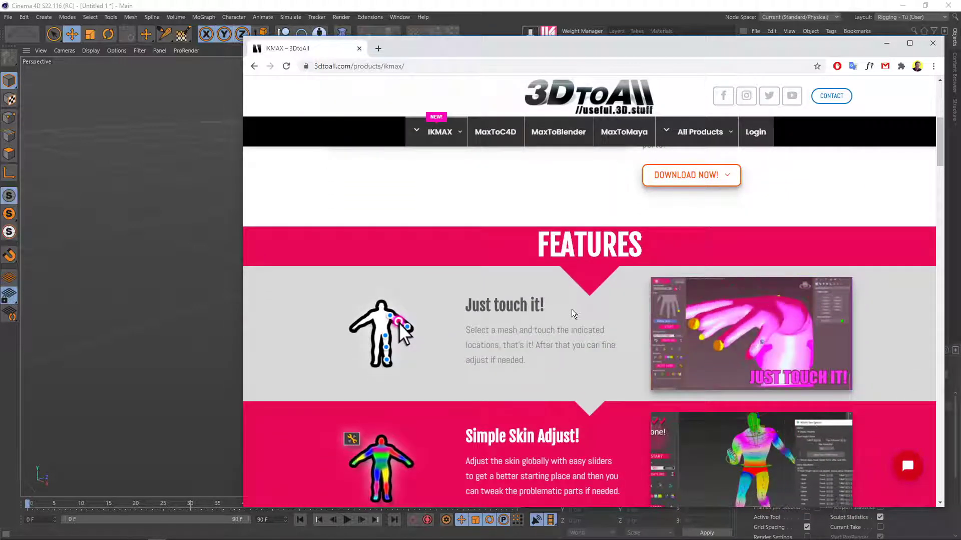
scroll(572, 311, "down", 1)
scroll(572, 310, "down", 1)
scroll(572, 310, "down", 2)
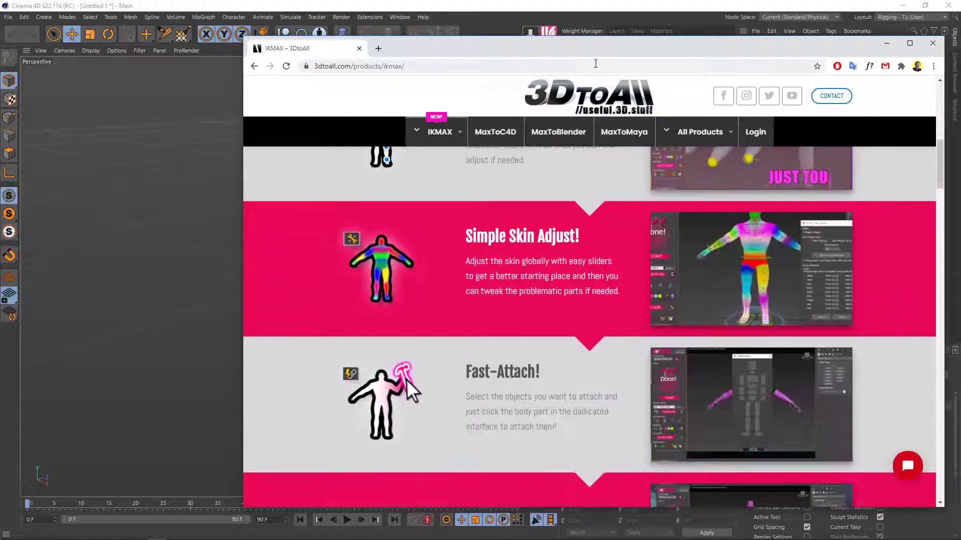
mouse_move(577, 43)
left_mouse_down()
mouse_move(748, 46)
mouse_move(568, 41)
left_mouse_up()
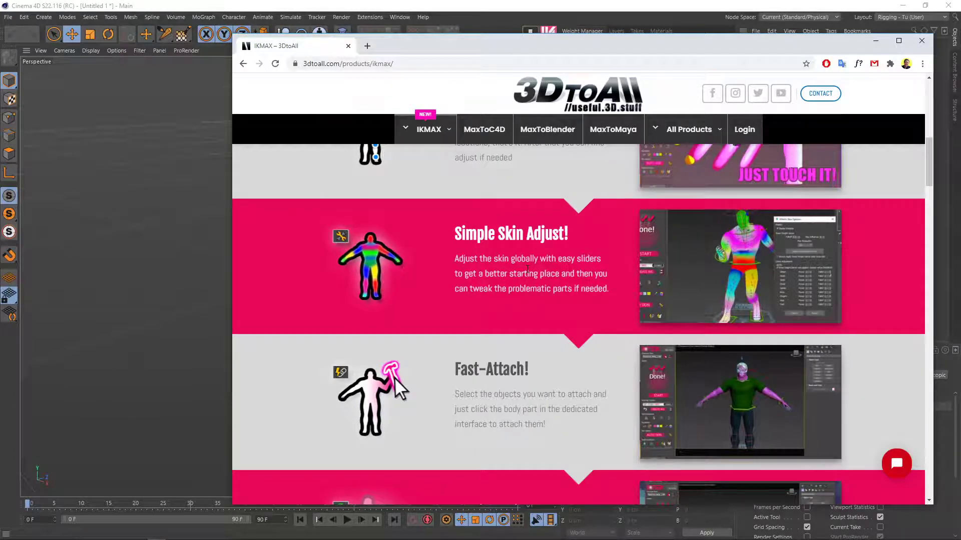
mouse_move(700, 131)
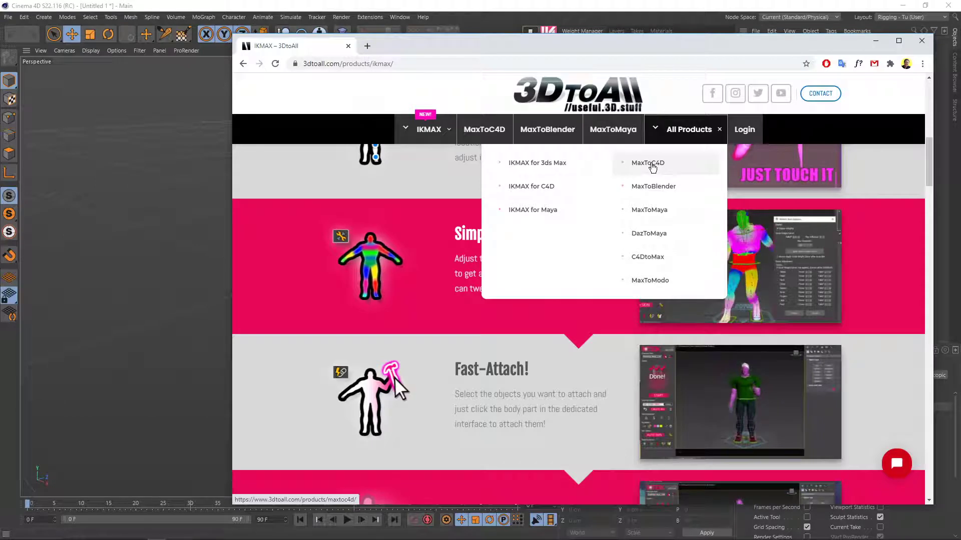
Go to the IKMAX for C4D page and position the browser over Cinema 4D
left_click(530, 192)
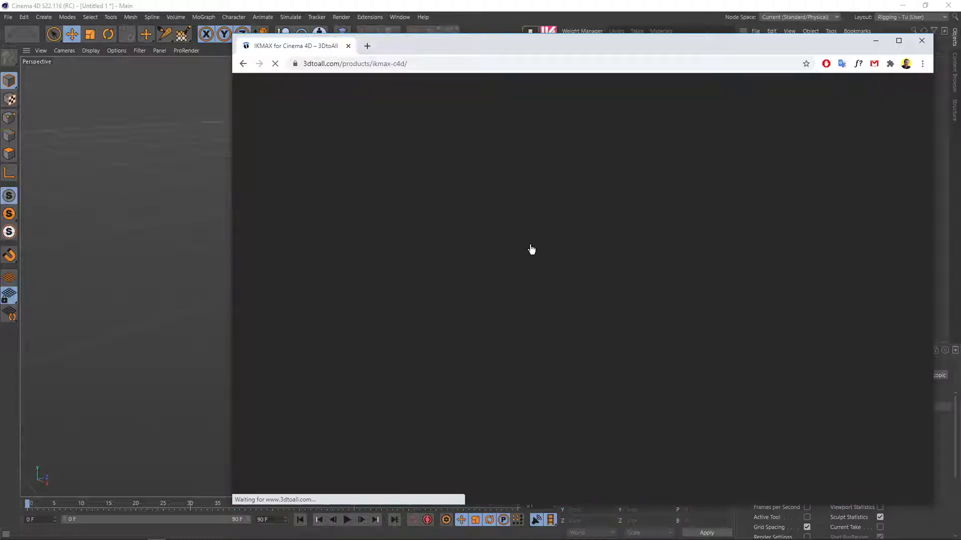
left_click_drag(523, 38, 504, 30)
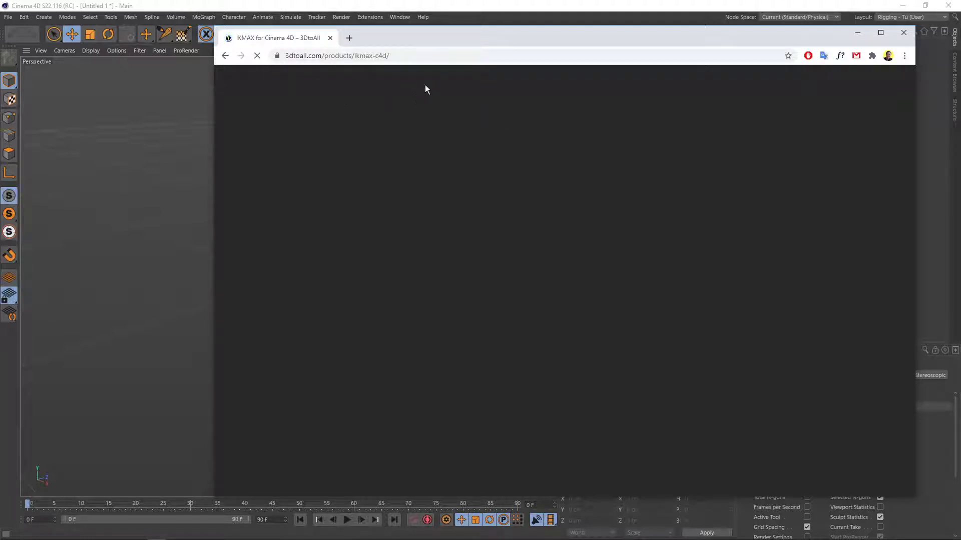
left_click_drag(454, 35, 471, 38)
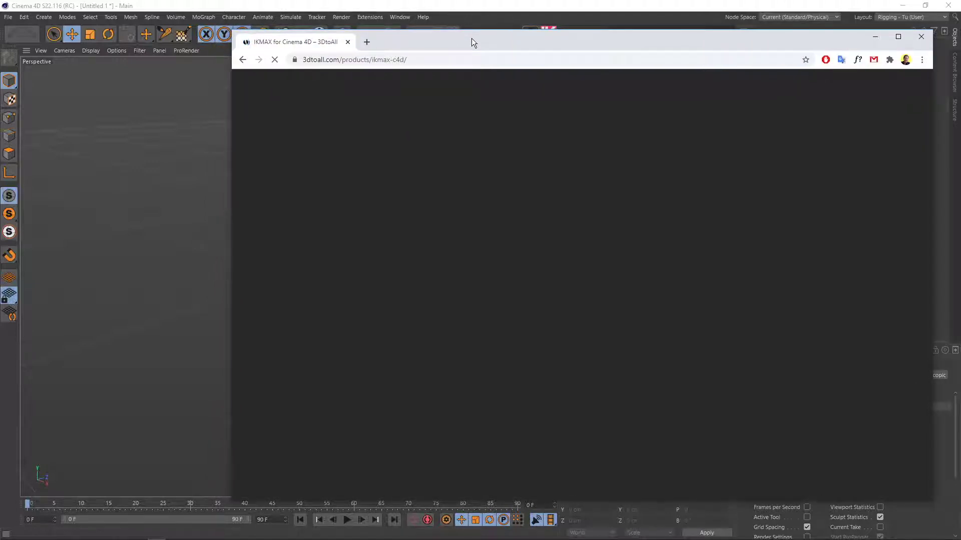
left_click_drag(471, 38, 960, 41)
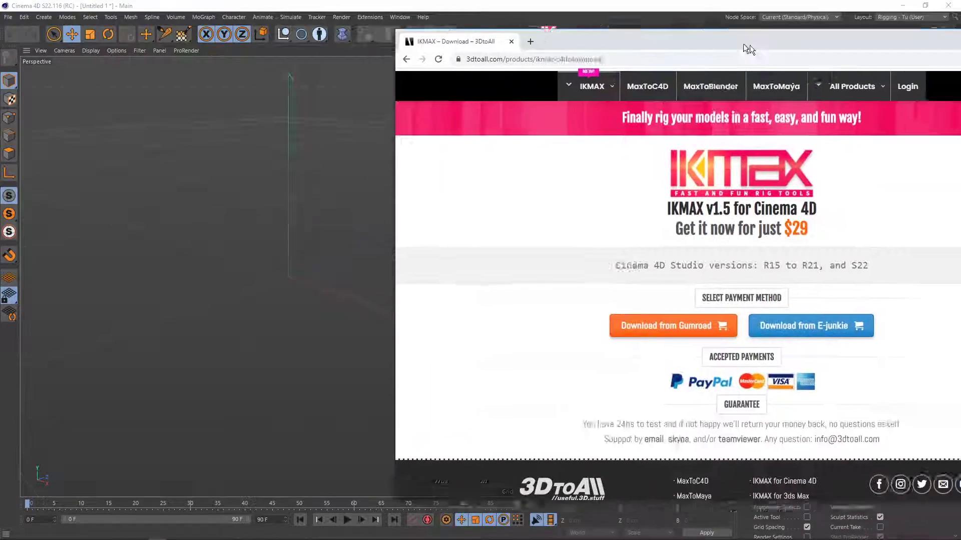
left_click_drag(750, 49, 593, 34)
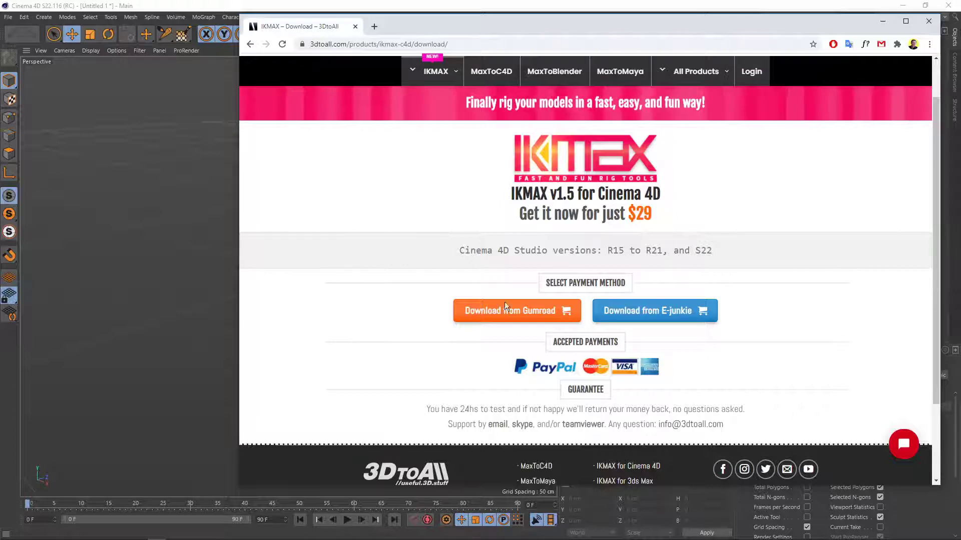
Start the Gumroad download, then move Chrome aside to reveal Cinema 4D's empty scene
left_click(466, 313)
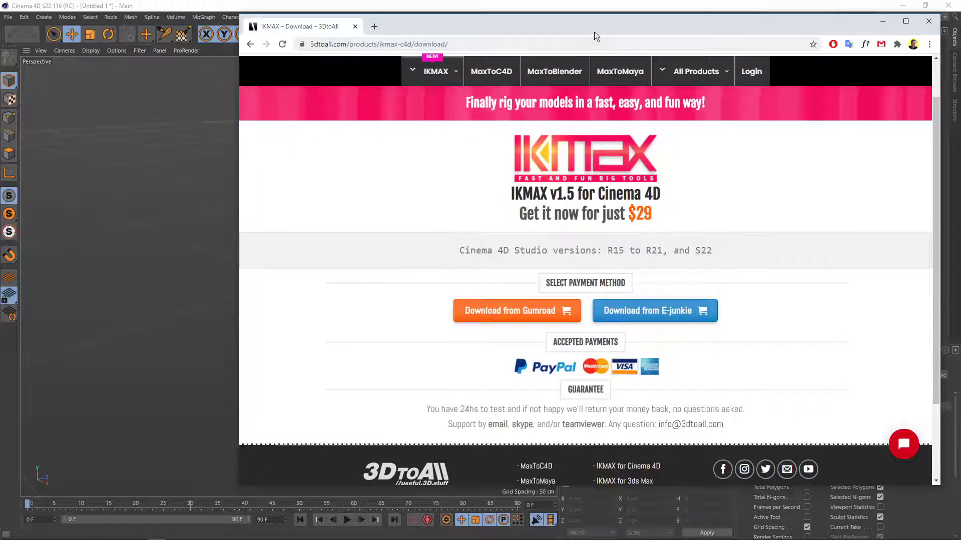
left_click_drag(593, 32, 908, 63)
key("alt+Tab")
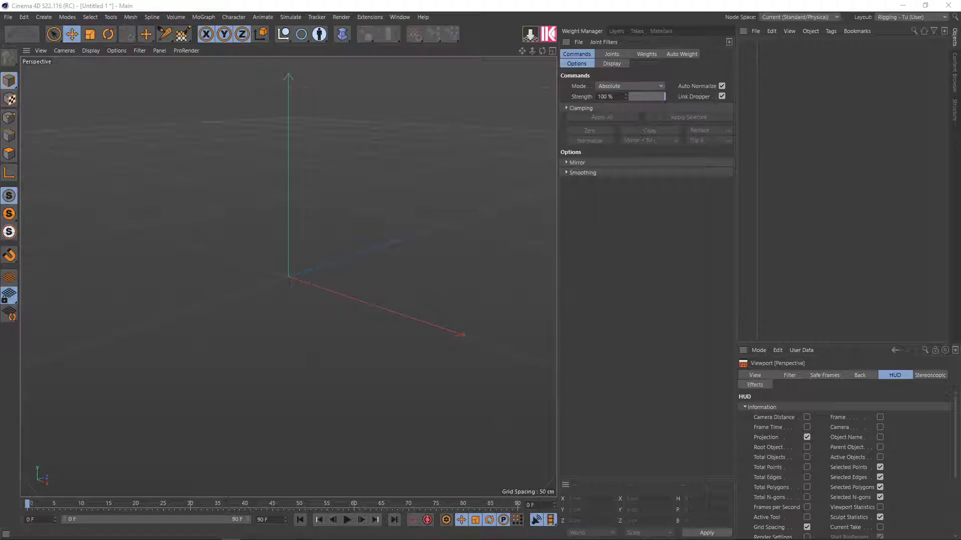
Bring up the rigging notes and add a comma after 'răng' in the IKMAX row
key("alt+Tab")
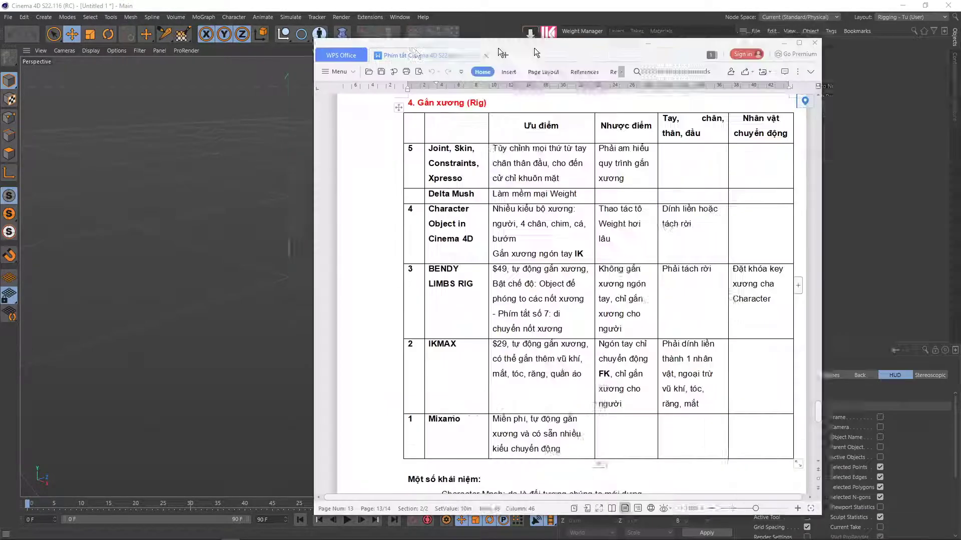
left_click(405, 371)
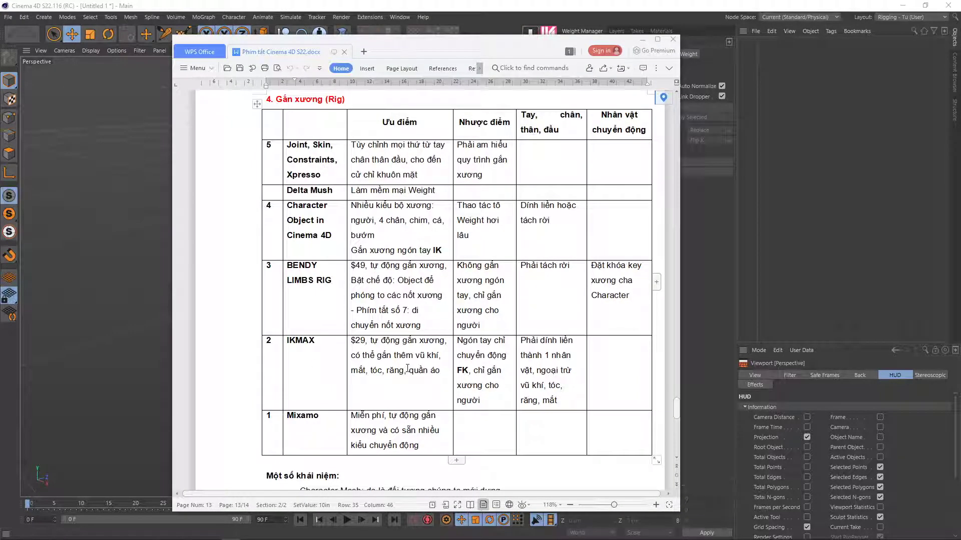
type(",")
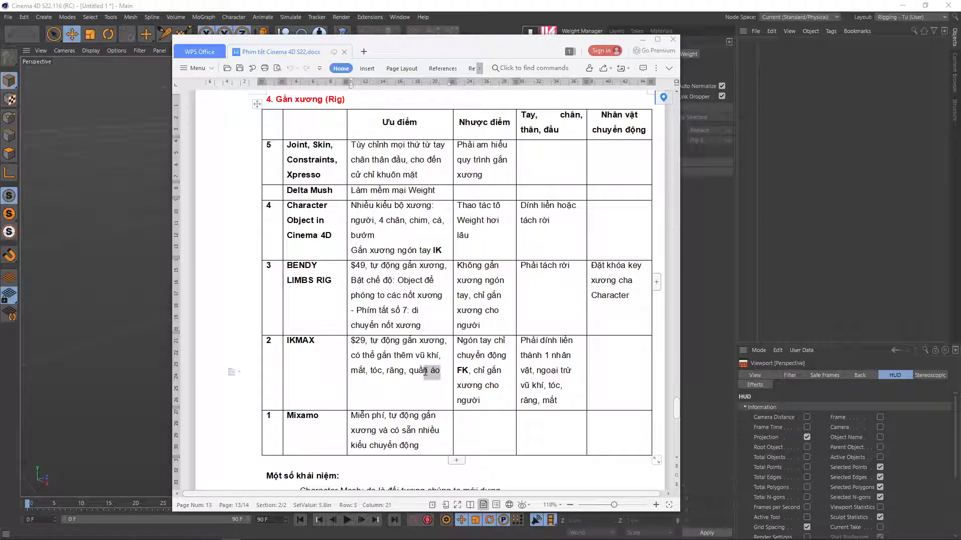
Review the IKMAX limbs and motion cells, then hide the notes document
left_click(553, 386)
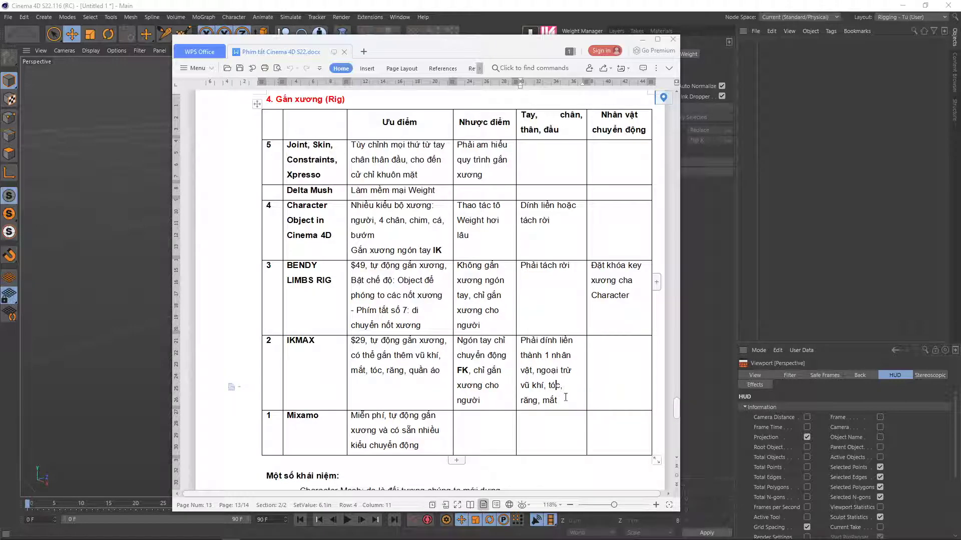
left_click_drag(558, 400, 523, 348)
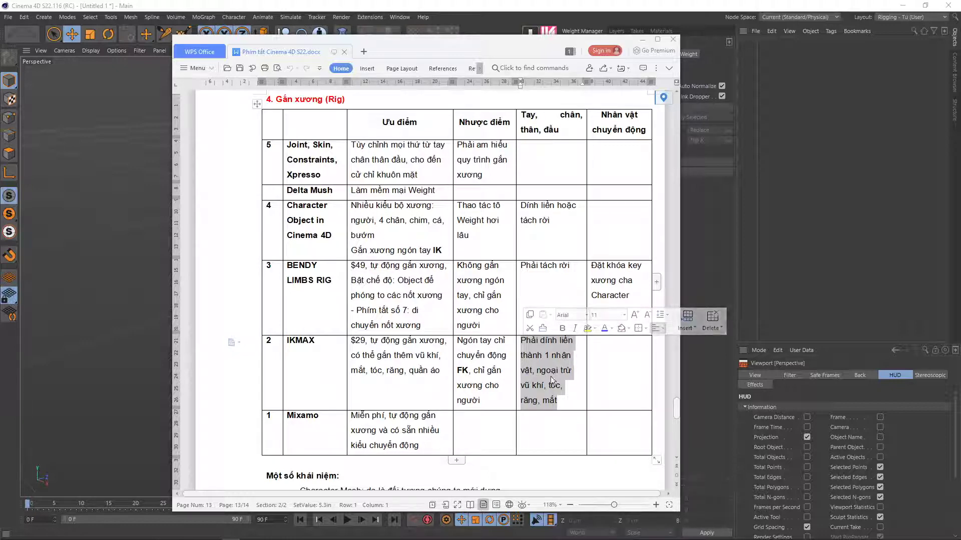
left_click(555, 359)
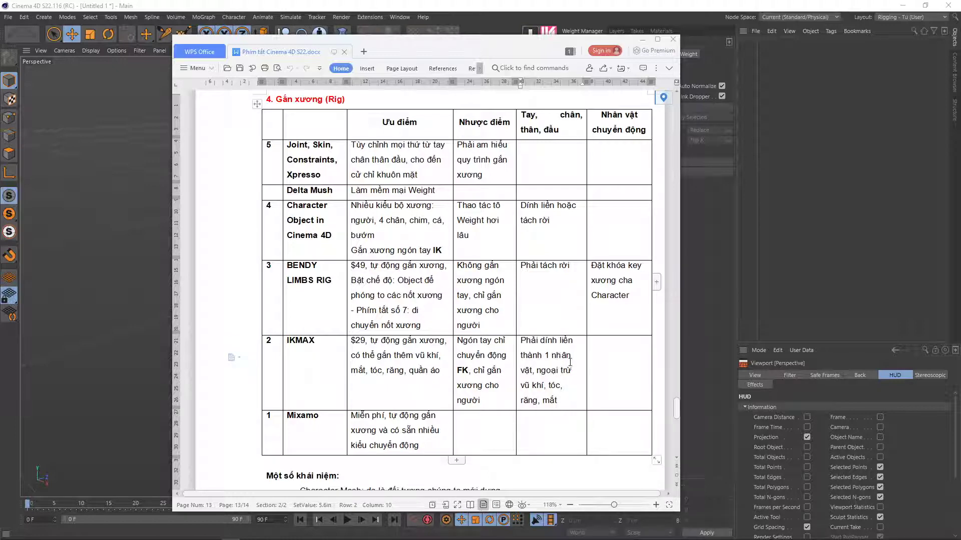
left_click_drag(564, 396, 523, 345)
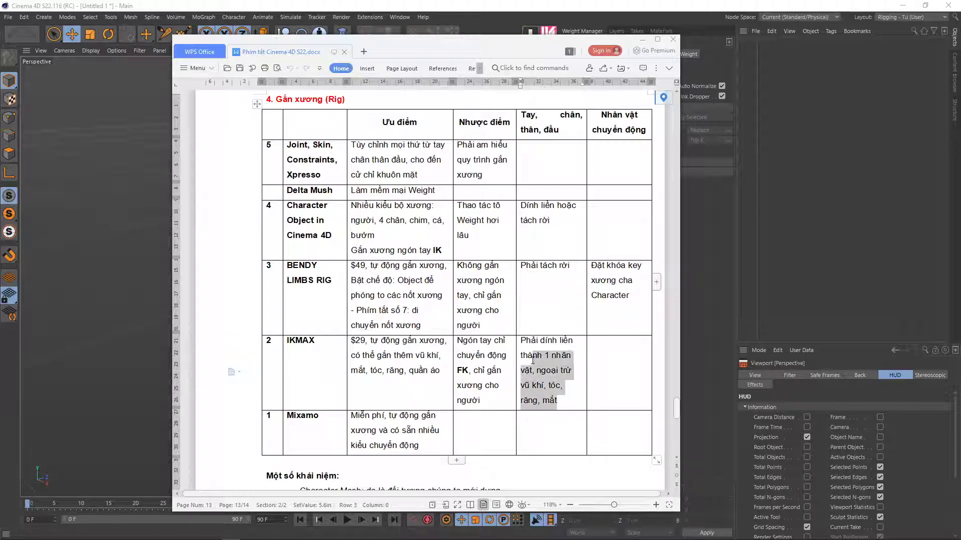
double_click(303, 342)
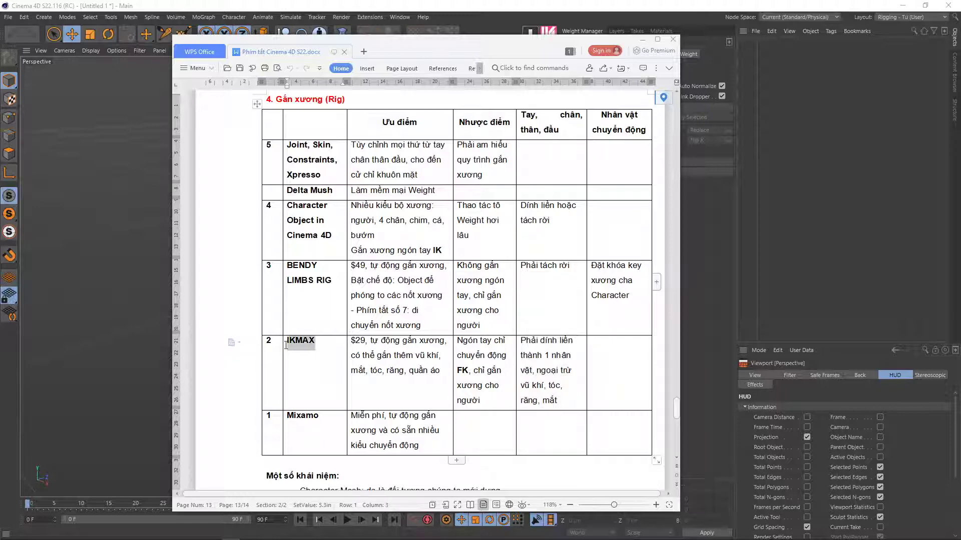
left_click(524, 341)
left_click(507, 353)
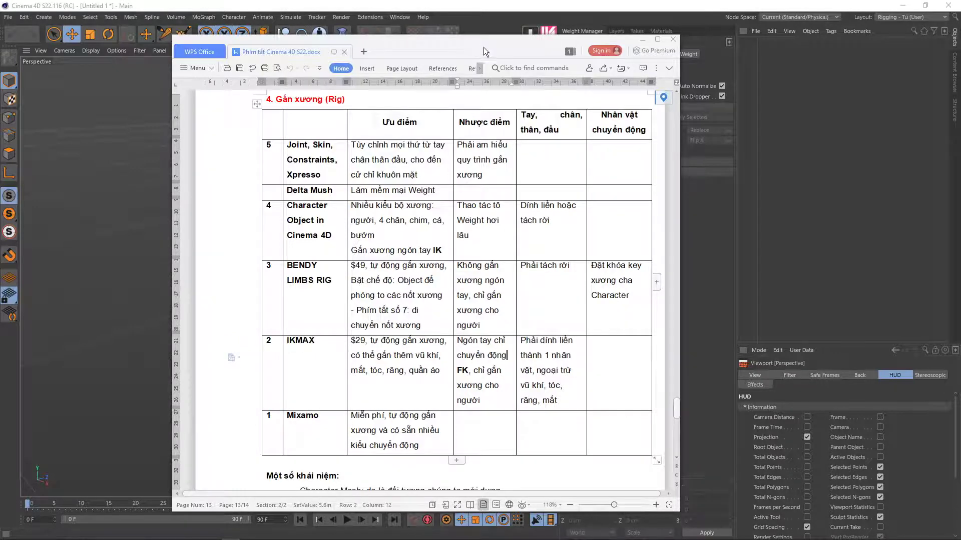
key("alt+Tab")
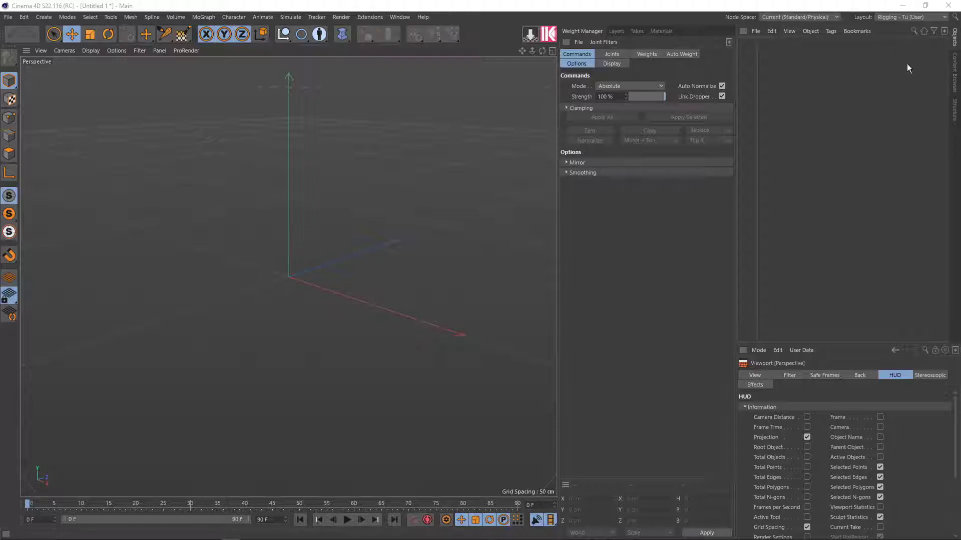
Load the Female Base mesh from the Sculpting Base Meshes presets into the scene
left_click(955, 85)
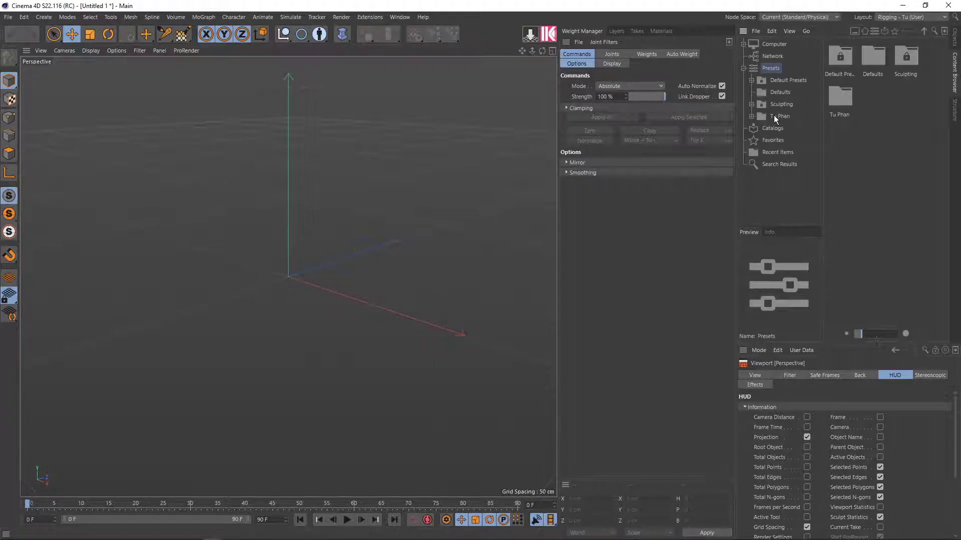
left_click(776, 105)
double_click(831, 62)
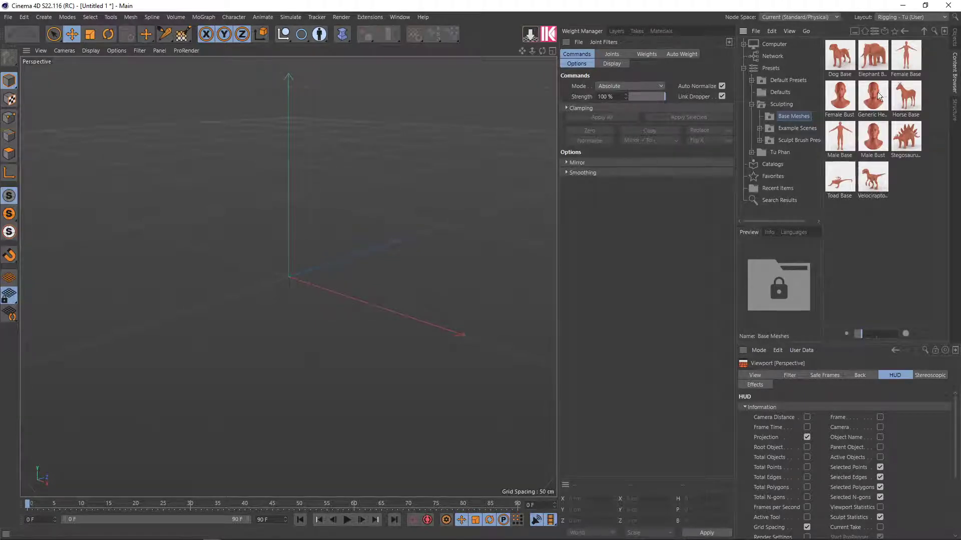
double_click(905, 61)
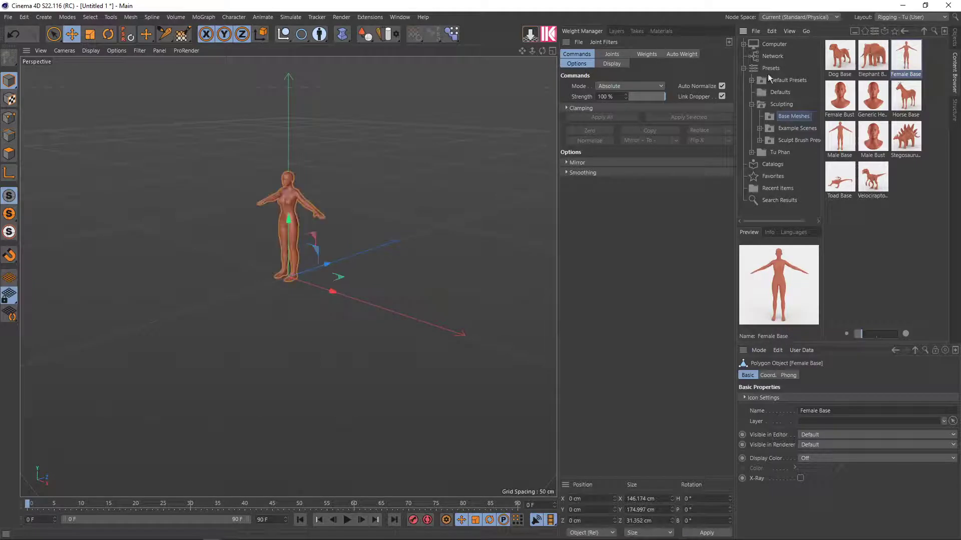
Zoom and orbit to face the female mesh, then return to the Objects list
scroll(280, 188, "up", 1)
scroll(281, 173, "up", 3)
scroll(281, 173, "up", 2)
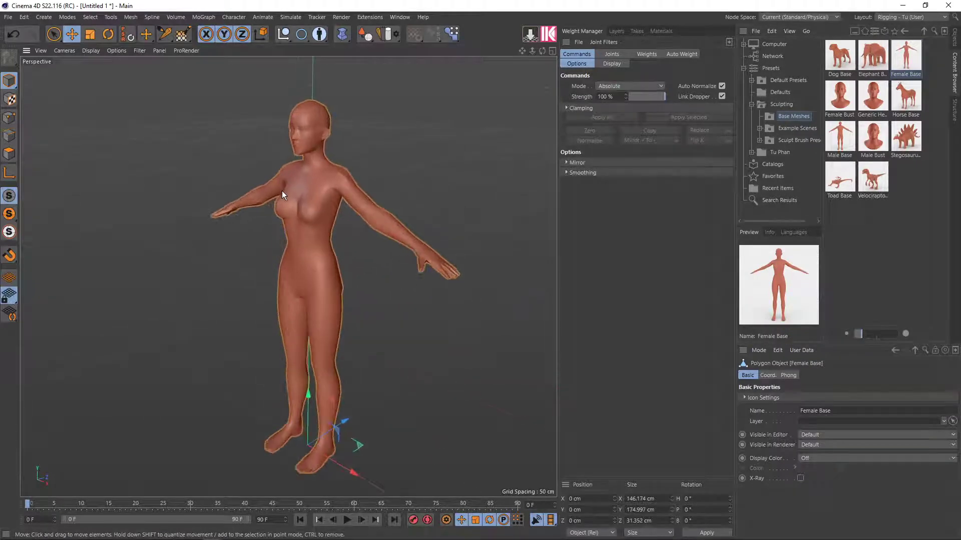
scroll(281, 190, "down", 2)
left_click_drag(255, 179, 292, 194, "alt")
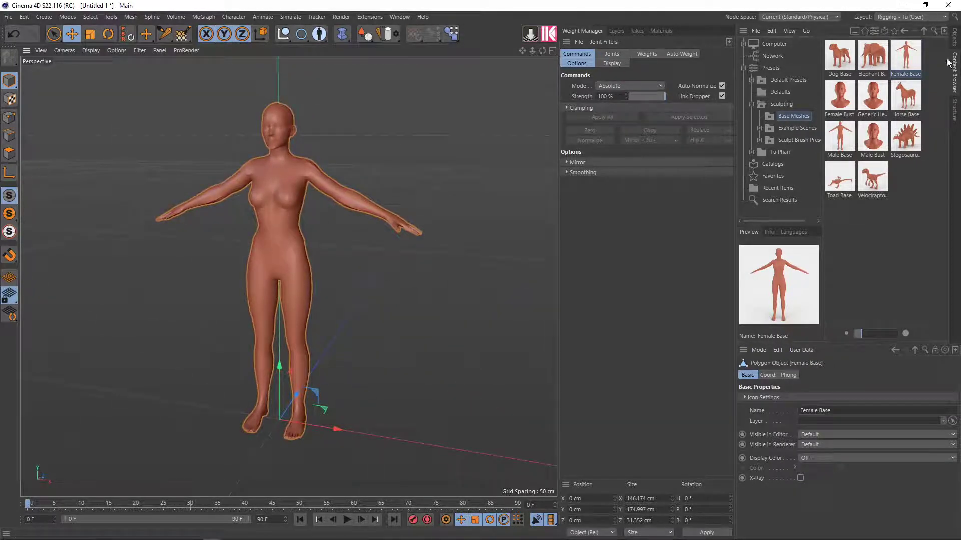
left_click(955, 40)
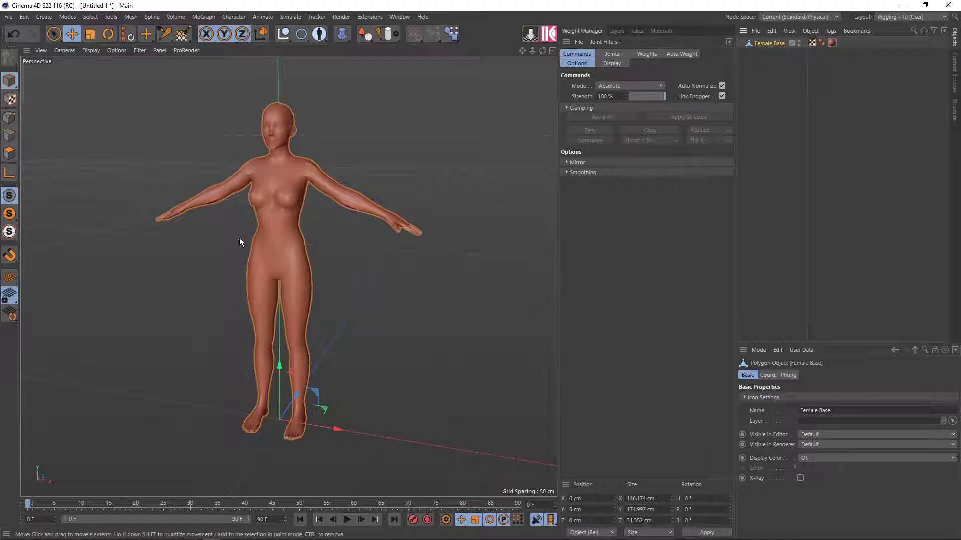
scroll(269, 212, "up", 3)
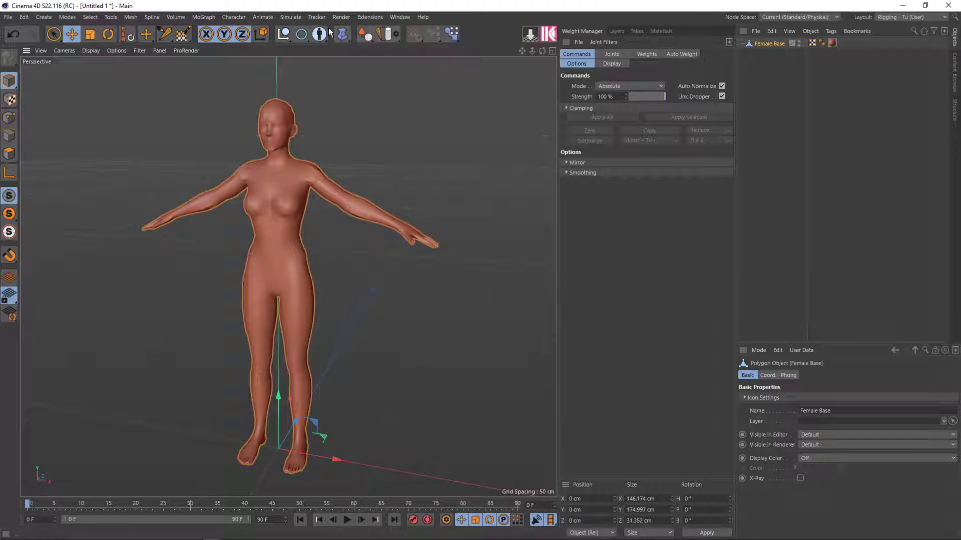
left_click(283, 34)
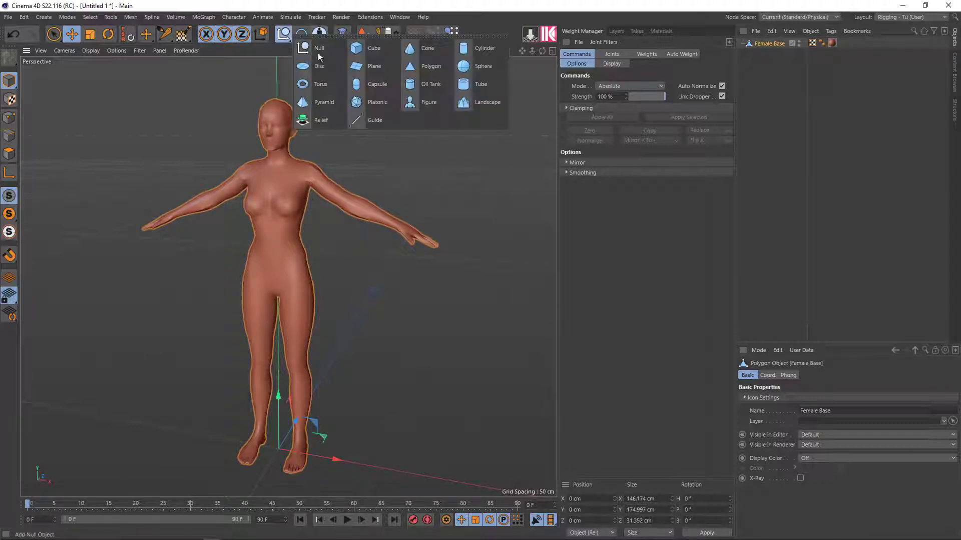
left_click(362, 52)
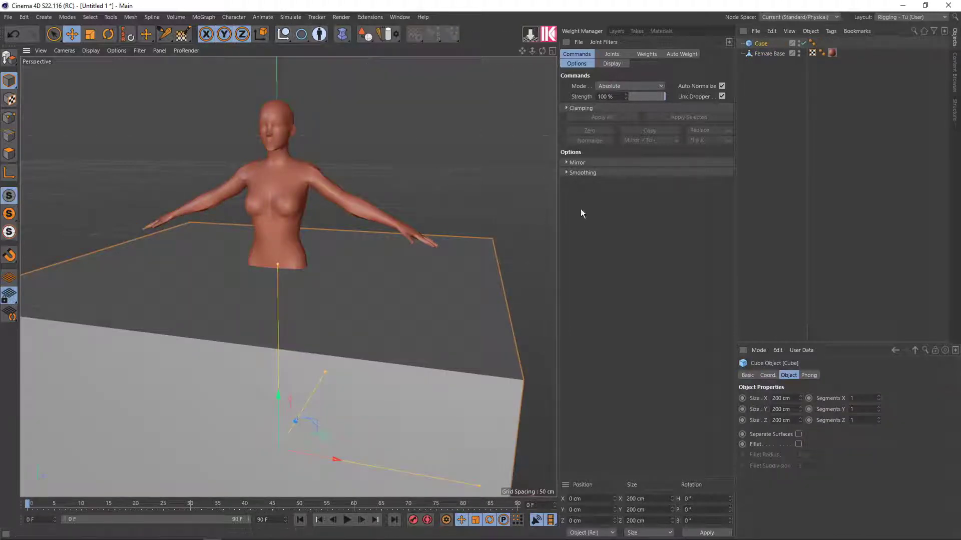
left_click_drag(772, 84, 745, 33)
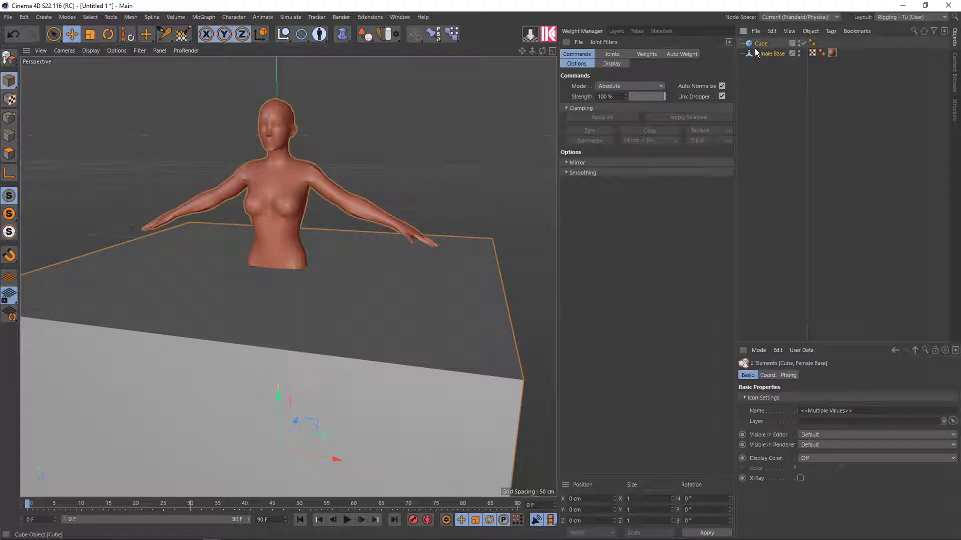
right_click(758, 53)
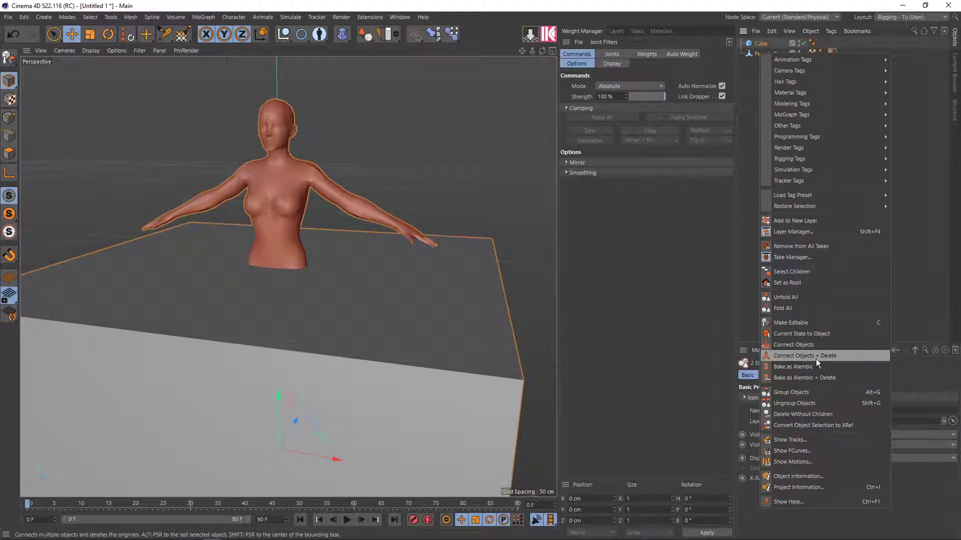
left_click(905, 239)
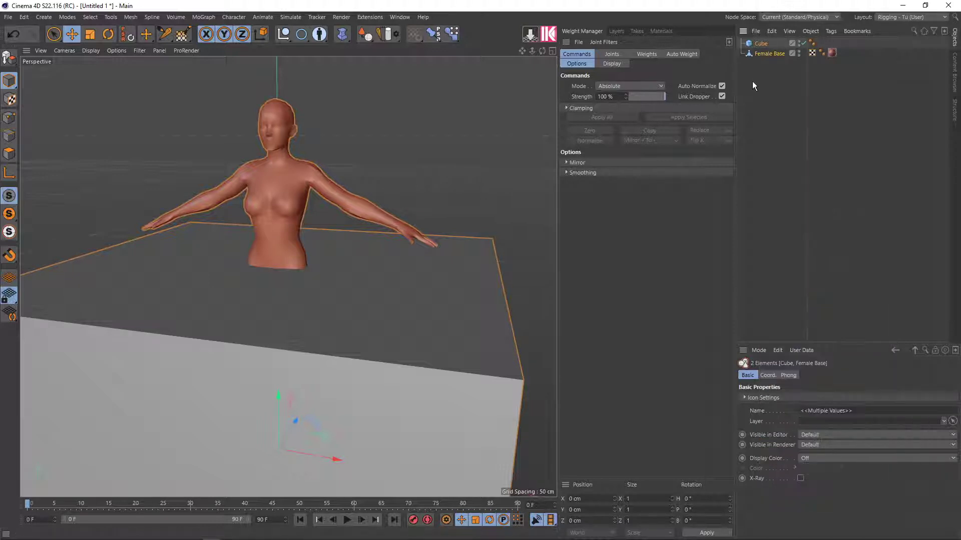
left_click(759, 54)
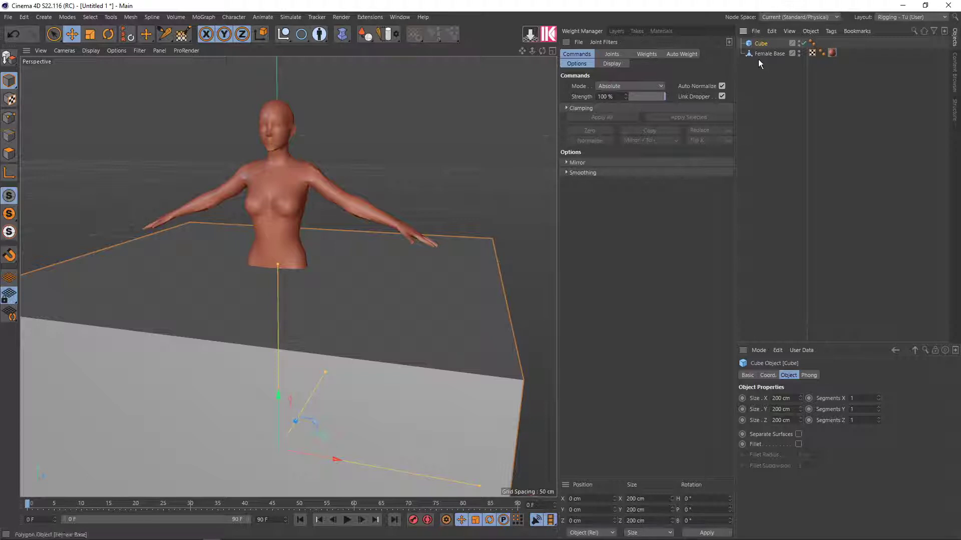
key("Delete")
mouse_move(307, 271)
left_mouse_down("alt")
mouse_move(307, 247)
mouse_move(324, 246)
left_mouse_up("alt")
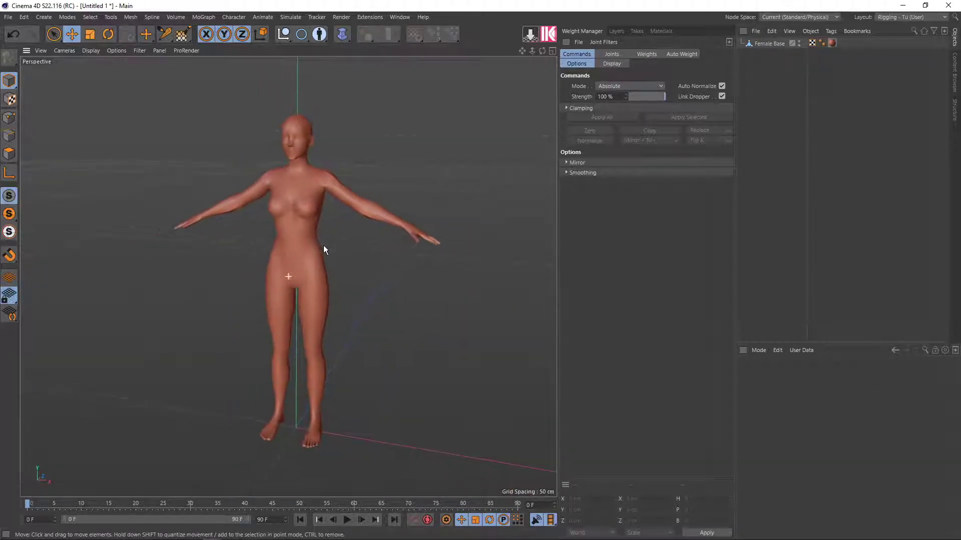
Zoom in and out on the figure, then show the Extensions menu listing IKMAX
scroll(308, 187, "up", 2)
scroll(323, 151, "up", 2)
scroll(307, 112, "up", 3)
scroll(308, 114, "up", 2)
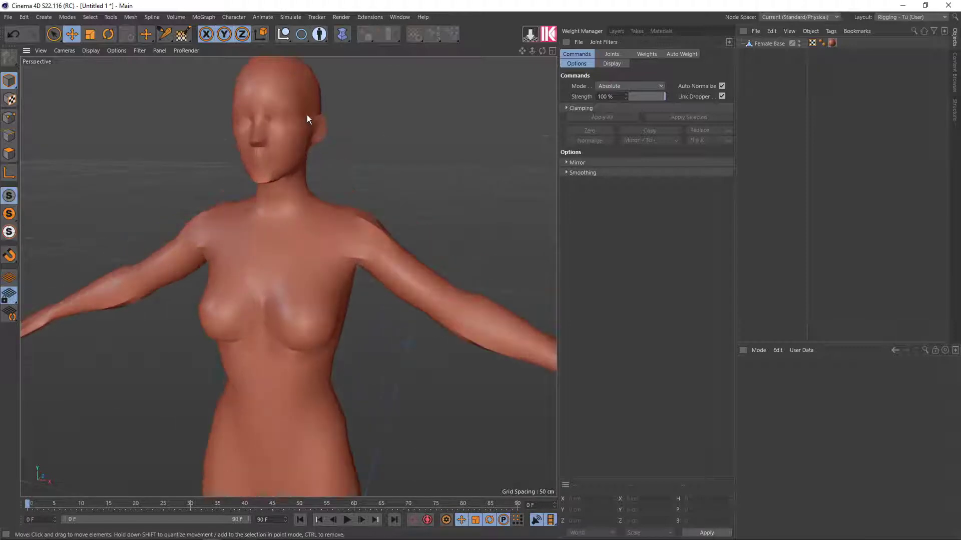
scroll(307, 116, "down", 2)
scroll(308, 123, "down", 1)
scroll(307, 125, "down", 1)
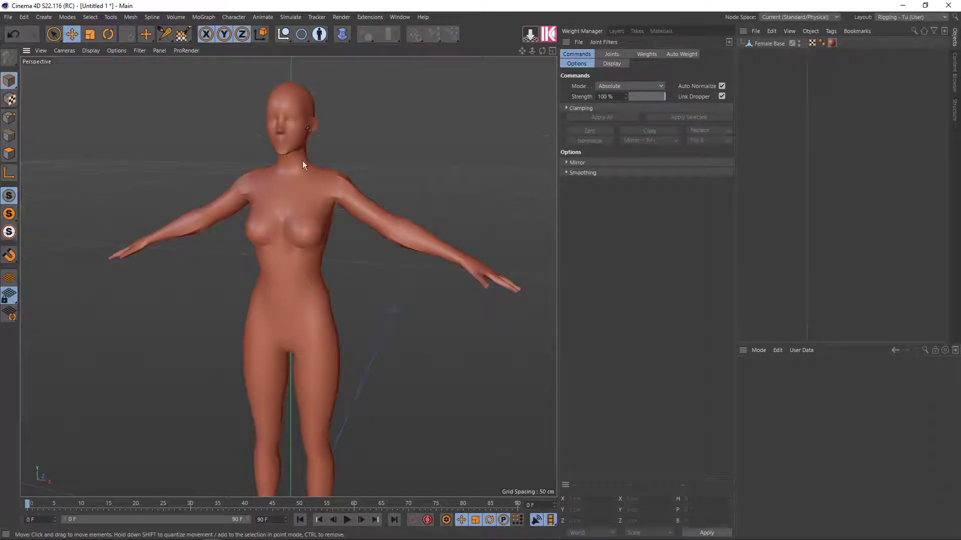
scroll(313, 199, "down", 1)
scroll(312, 199, "down", 1)
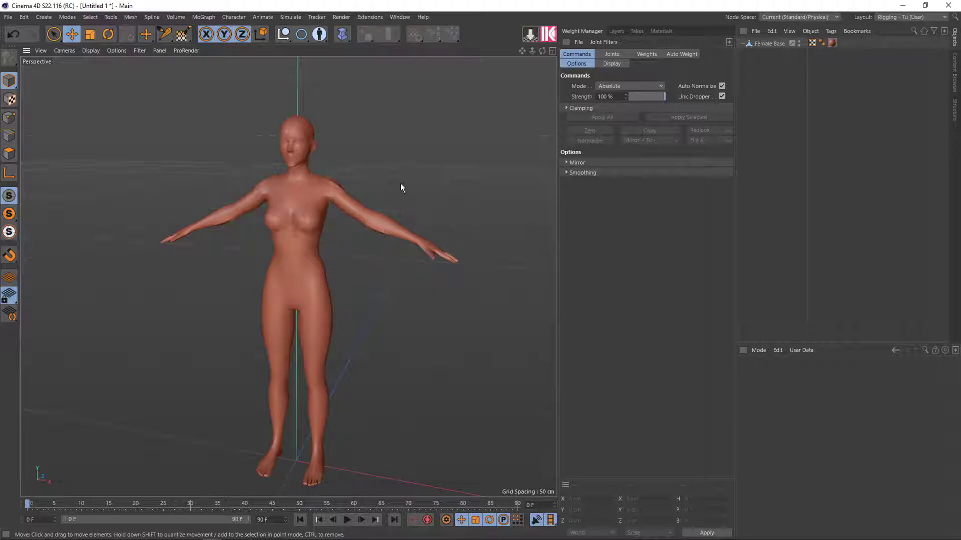
left_click(364, 18)
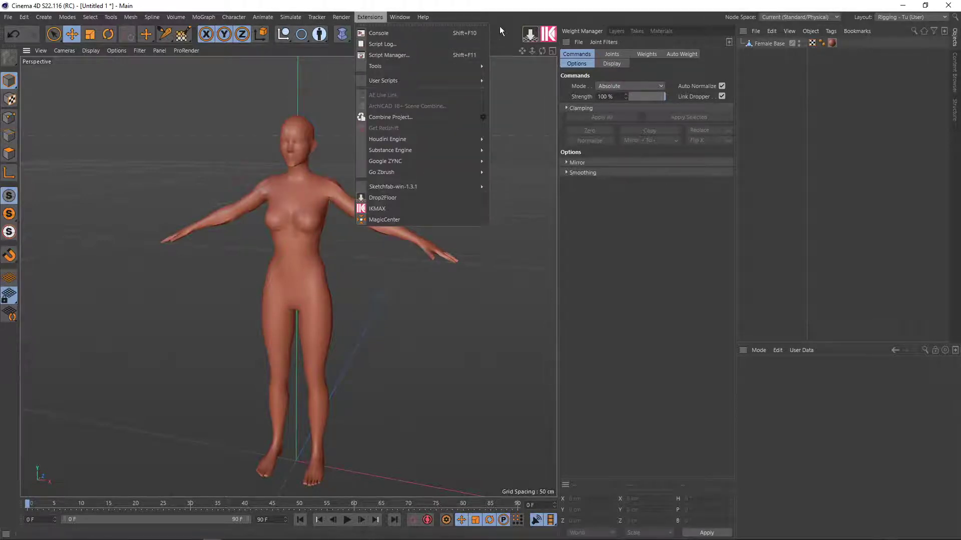
Launch the IKMAX plugin and move its window beside the viewport
left_click(533, 40)
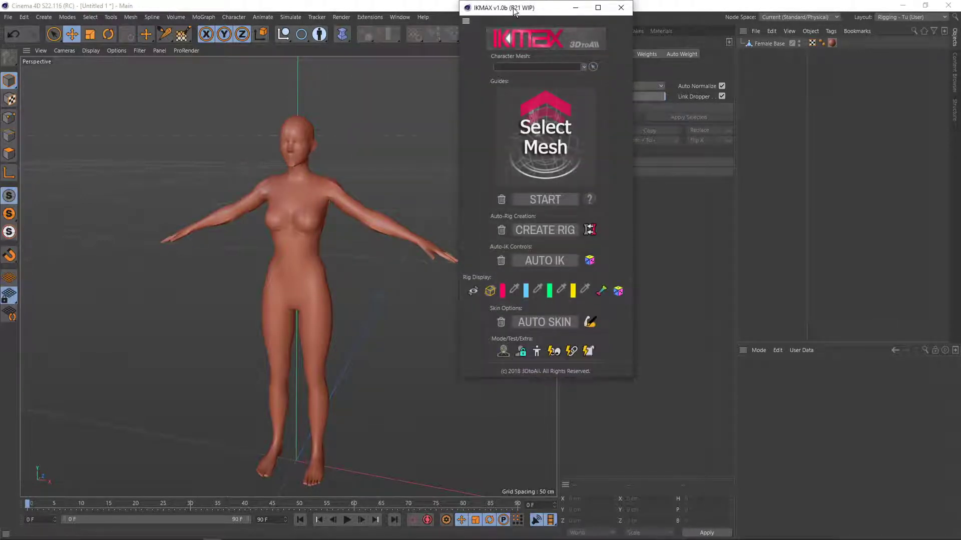
mouse_move(515, 7)
left_mouse_down()
mouse_move(503, 79)
mouse_move(567, 129)
mouse_move(606, 98)
mouse_move(518, 141)
mouse_move(613, 95)
left_mouse_up()
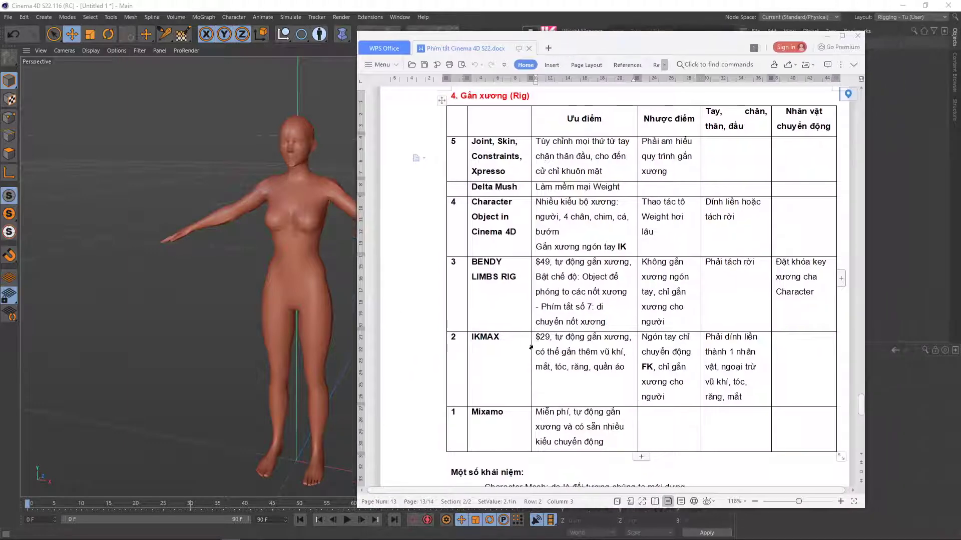
Highlight the table rows from Delta Mush to IKMAX, then the BENDY LIMBS RIG and IKMAX cells
mouse_move(513, 349)
left_mouse_down()
mouse_move(456, 193)
mouse_move(459, 220)
left_mouse_up()
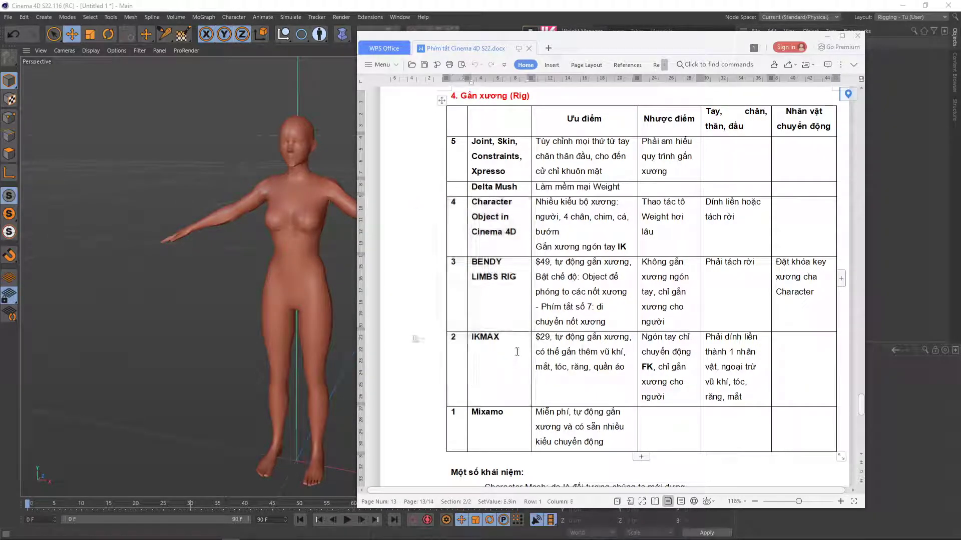
left_click_drag(512, 354, 460, 225)
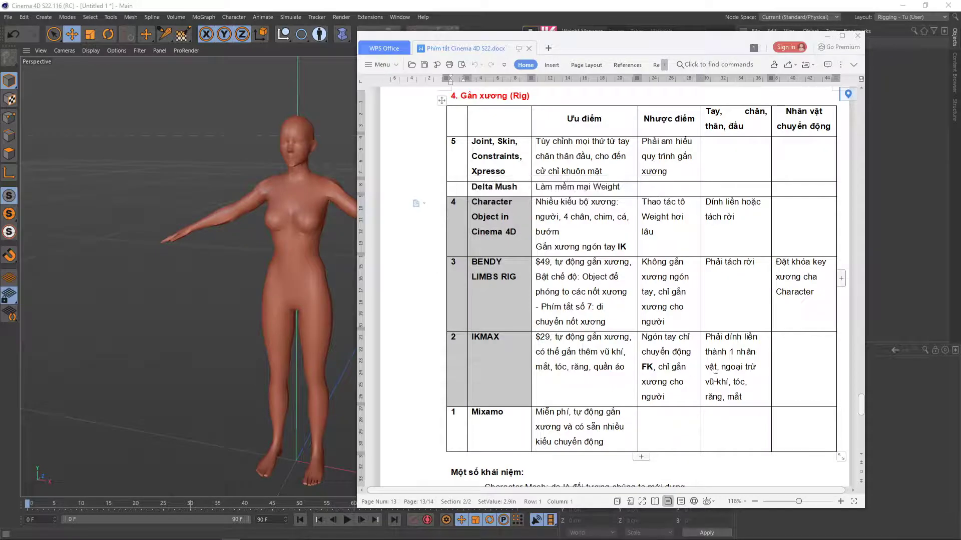
left_click_drag(790, 384, 460, 225)
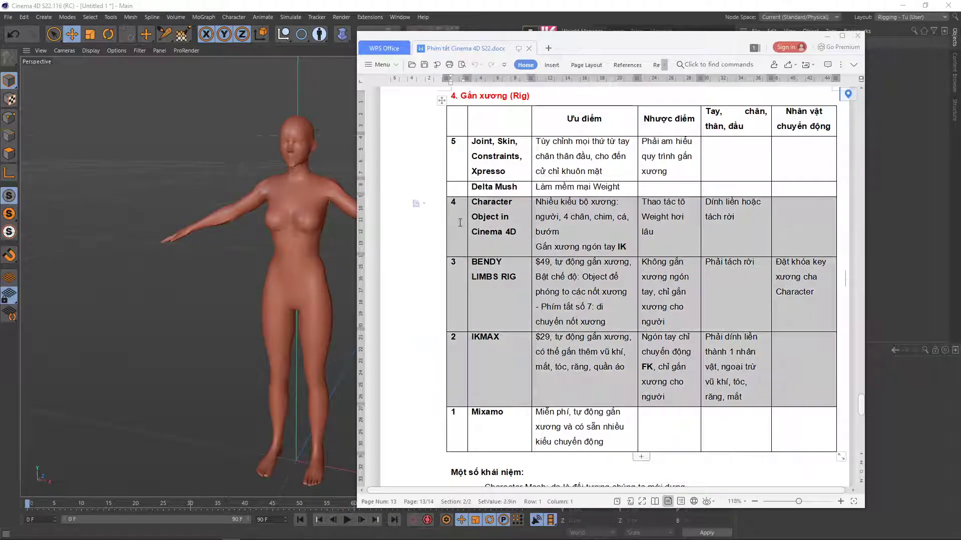
left_click(501, 346)
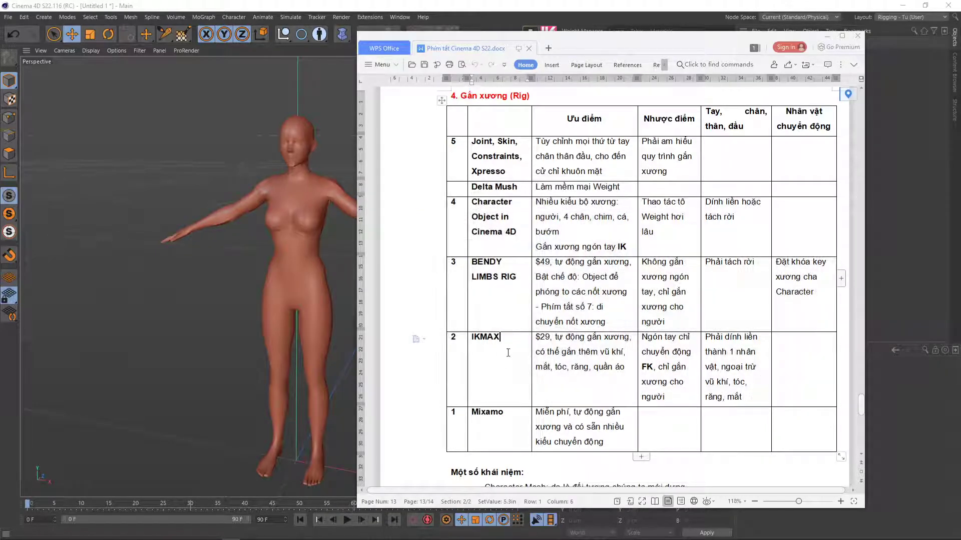
left_click_drag(516, 360, 486, 308)
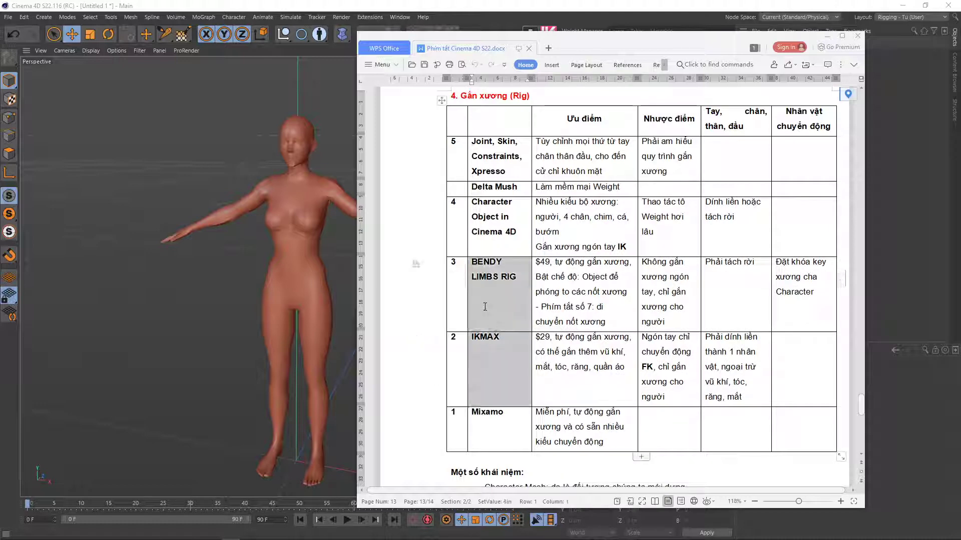
left_click(508, 379)
left_click_drag(508, 379, 483, 303)
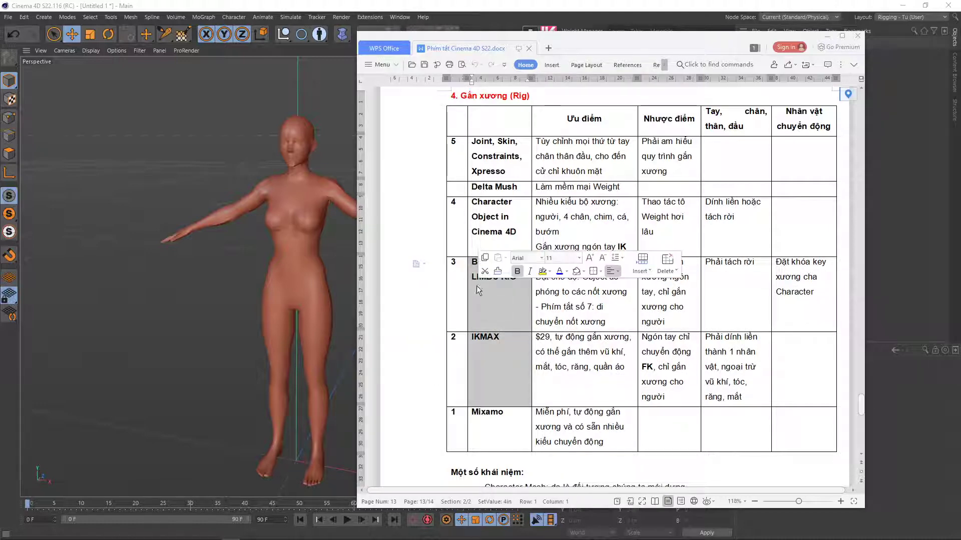
left_click(750, 241)
Highlight the Character Object in Cinema 4D row, then put the document away
left_click_drag(750, 242, 466, 215)
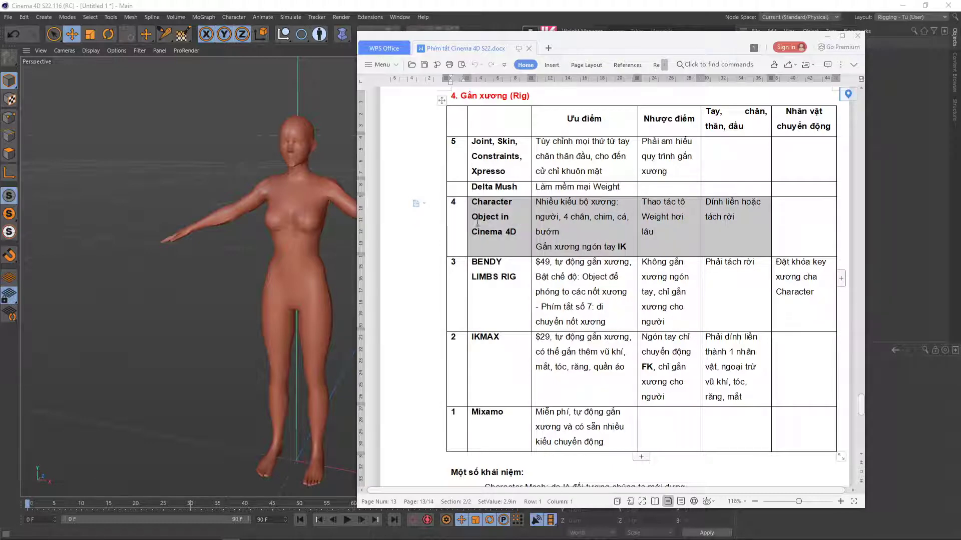
left_click_drag(467, 215, 463, 225)
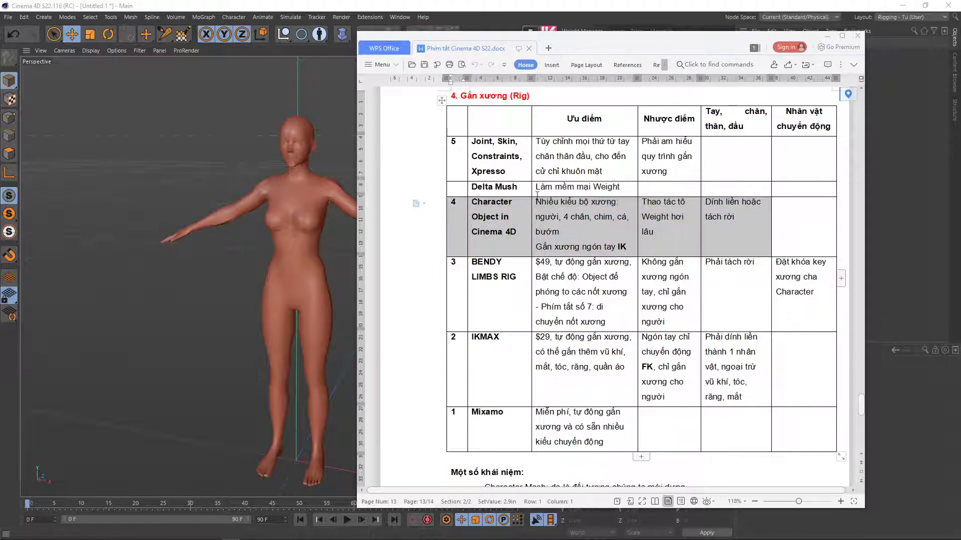
left_click(827, 36)
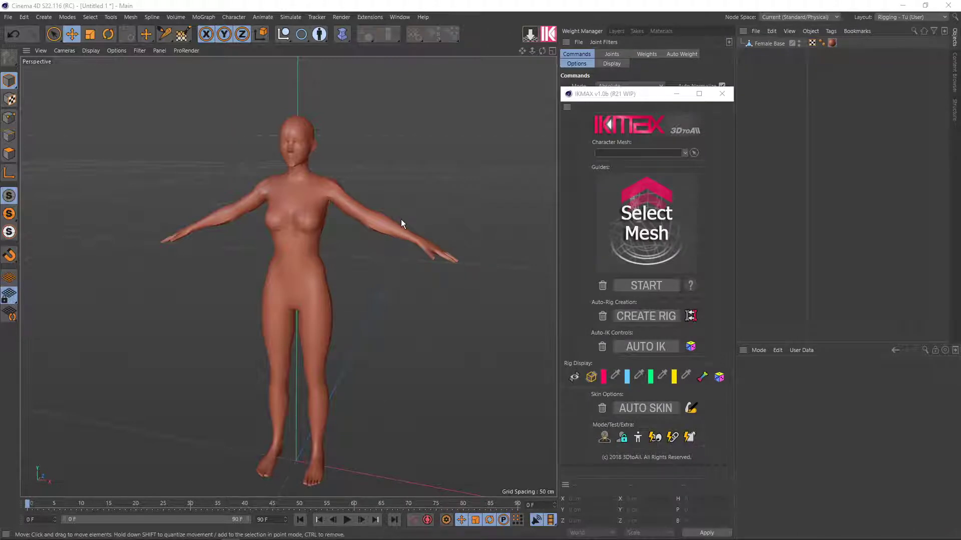
Select Female Base and pick it in the viewport as IKMAX's Character Mesh
left_click_drag(605, 94, 602, 83)
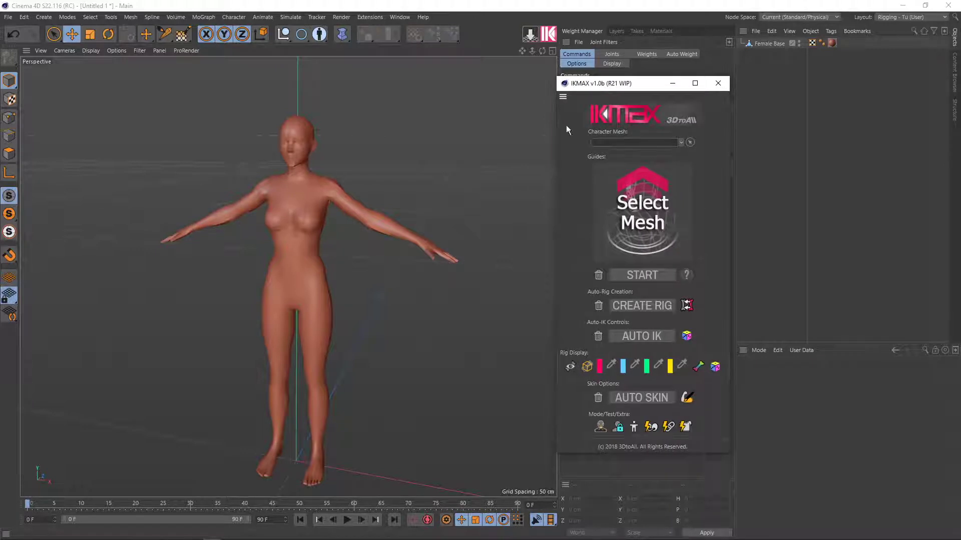
left_click(765, 44)
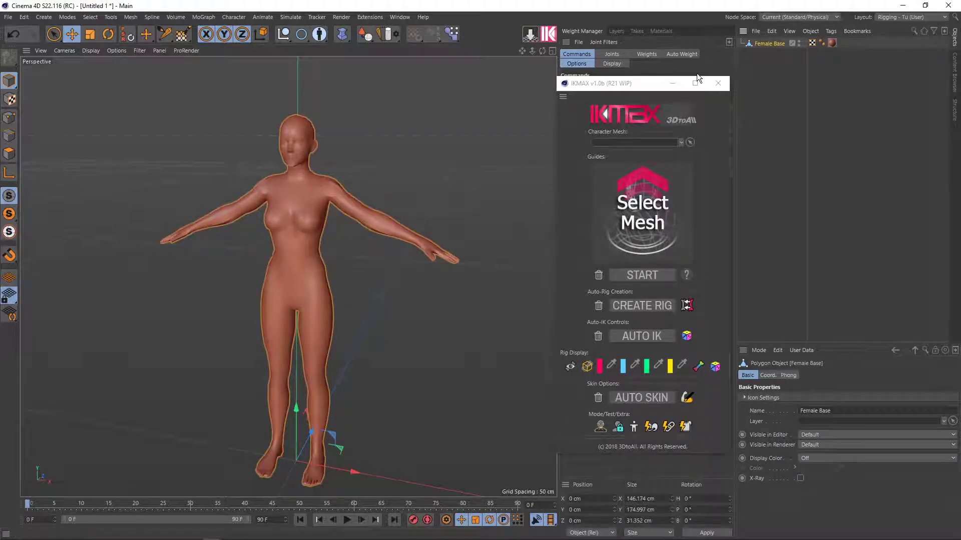
mouse_move(613, 83)
left_mouse_down()
mouse_move(591, 77)
mouse_move(614, 58)
left_mouse_up()
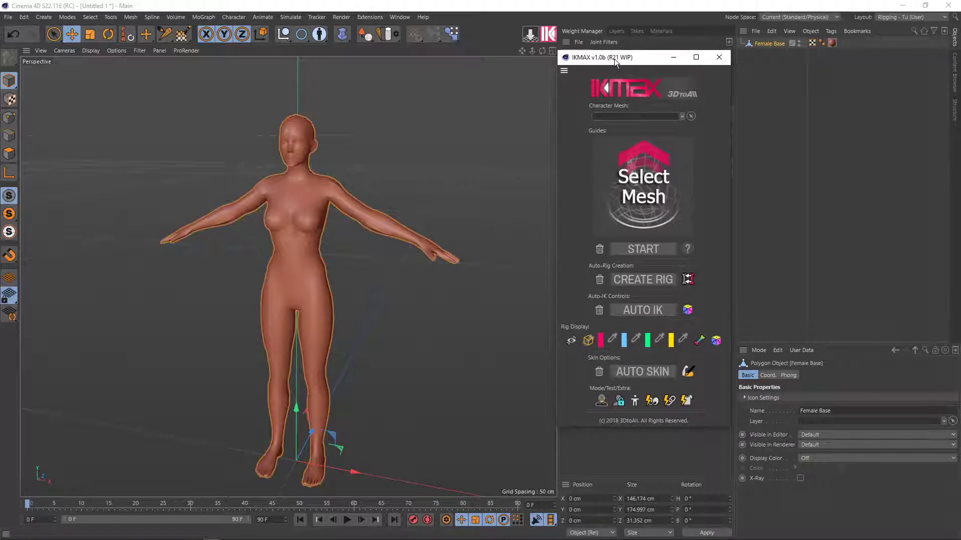
left_click(691, 116)
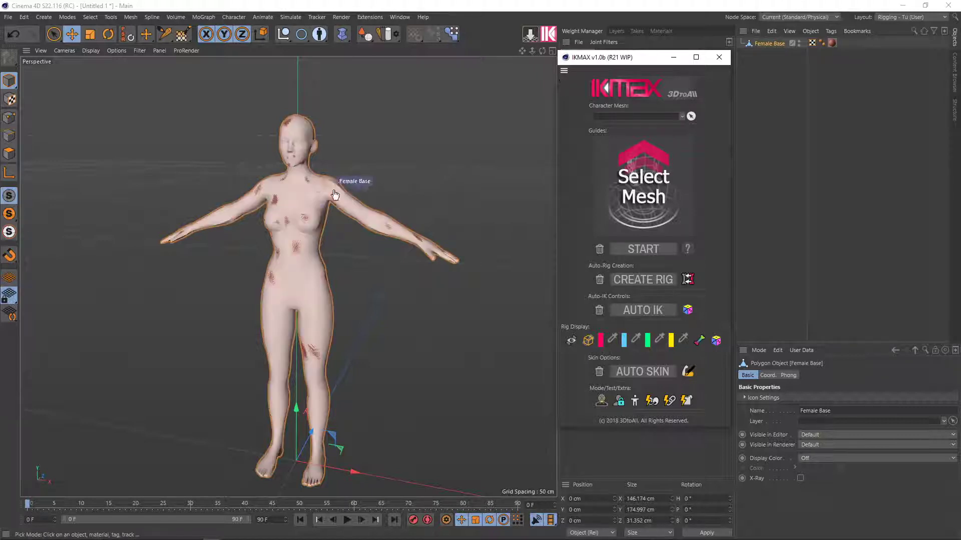
left_click(316, 188)
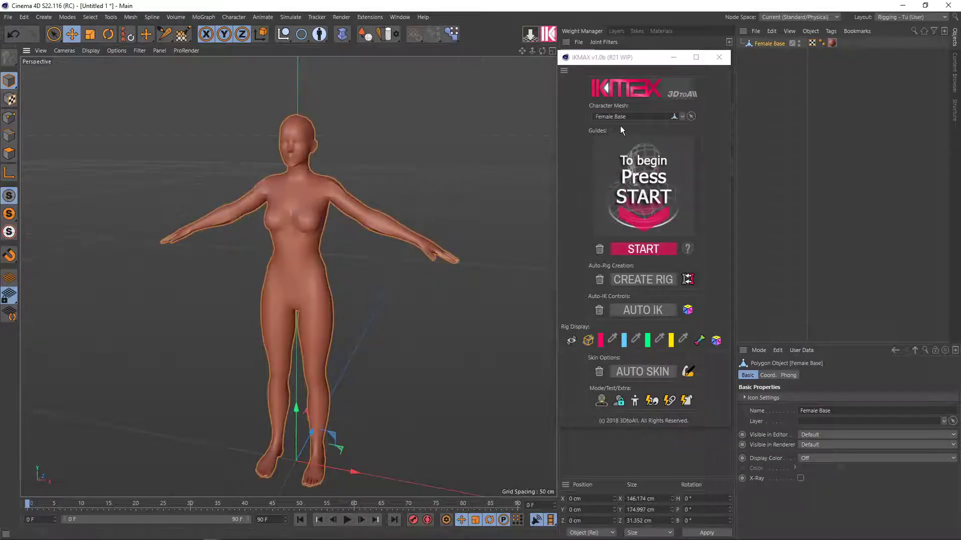
left_click(683, 117)
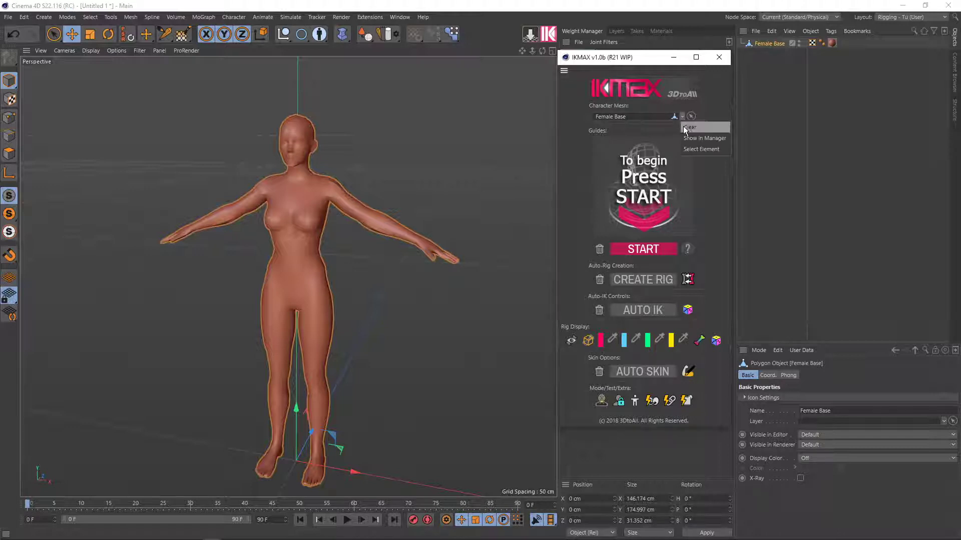
left_click(707, 140)
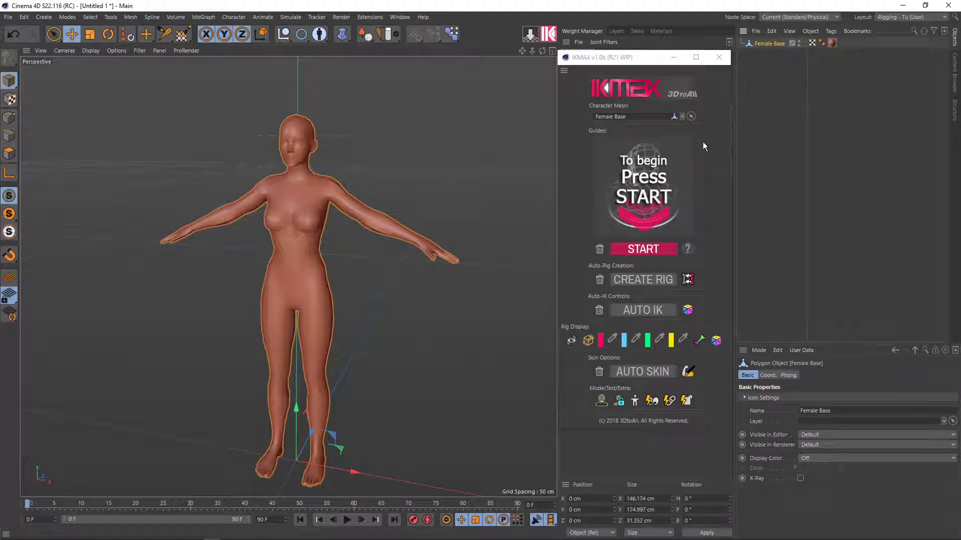
mouse_move(646, 56)
left_mouse_down()
mouse_move(668, 241)
mouse_move(645, 55)
left_mouse_up()
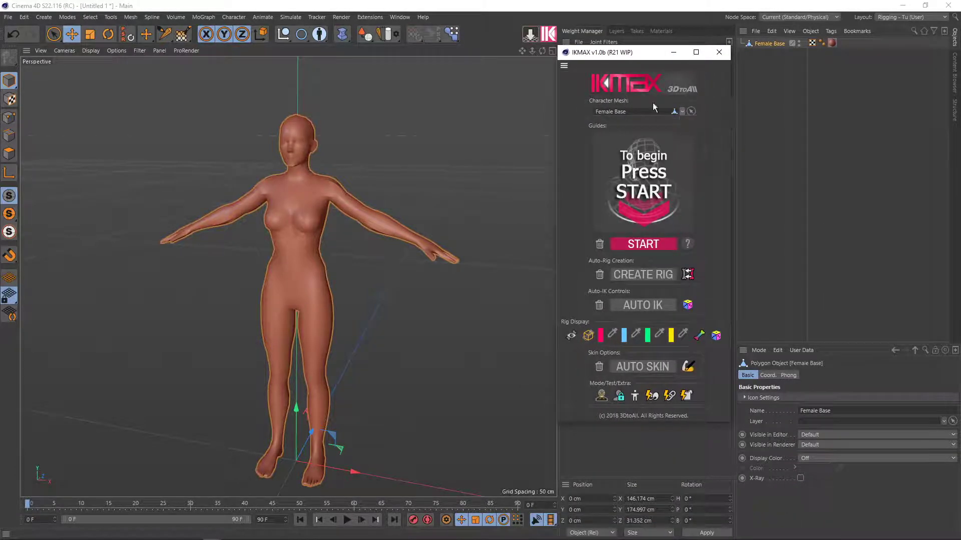
left_click_drag(626, 52, 631, 62)
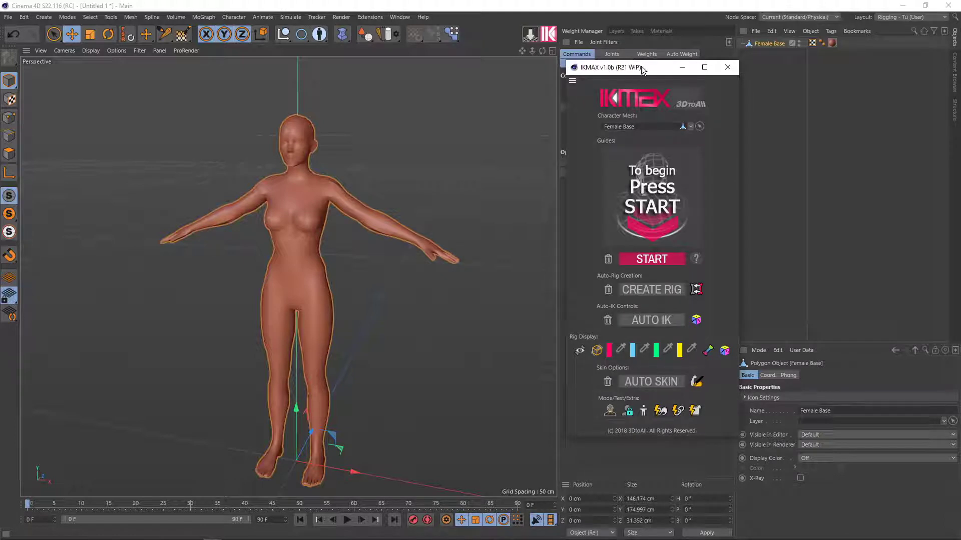
left_click_drag(631, 62, 636, 57)
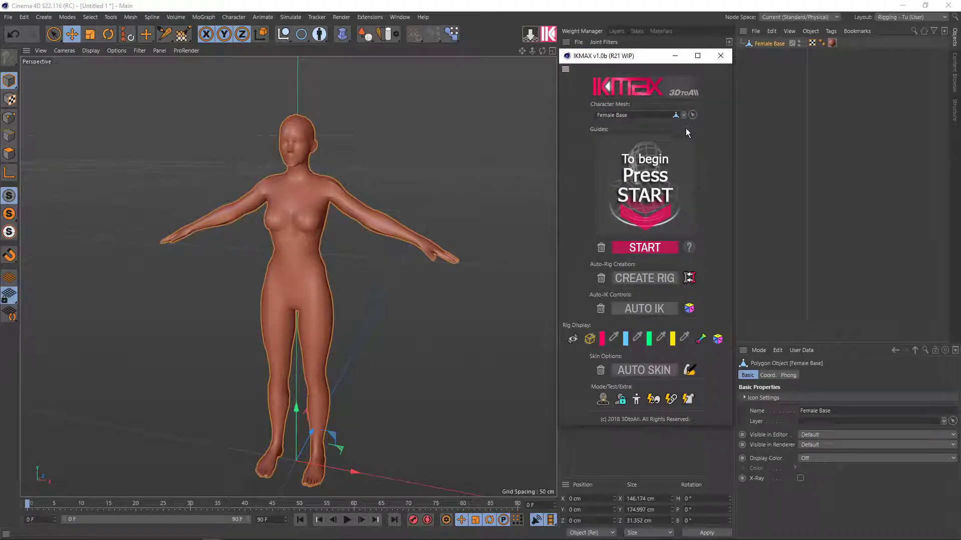
left_click(684, 115)
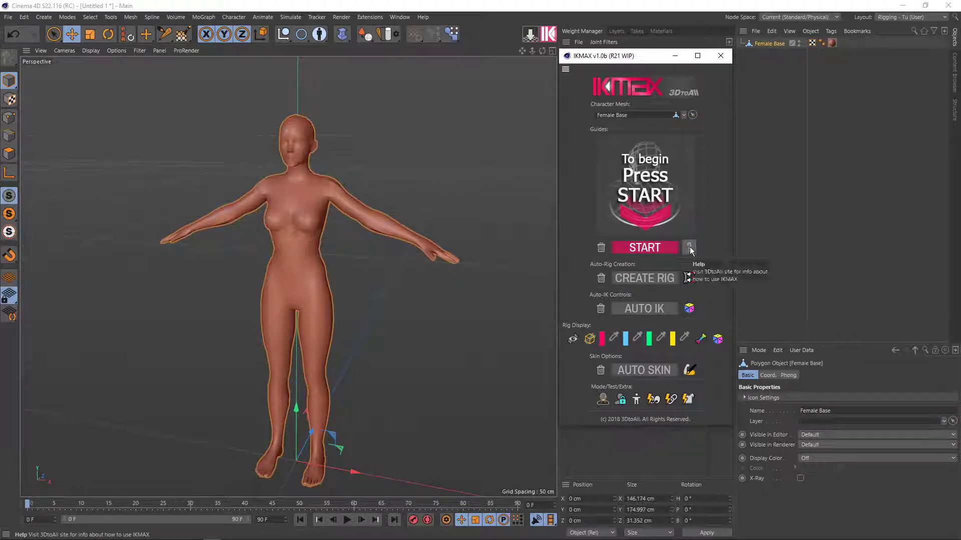
Start the IKMAX guides, zoom in on the hips, and set the Live Selection radius to 41
left_click(645, 248)
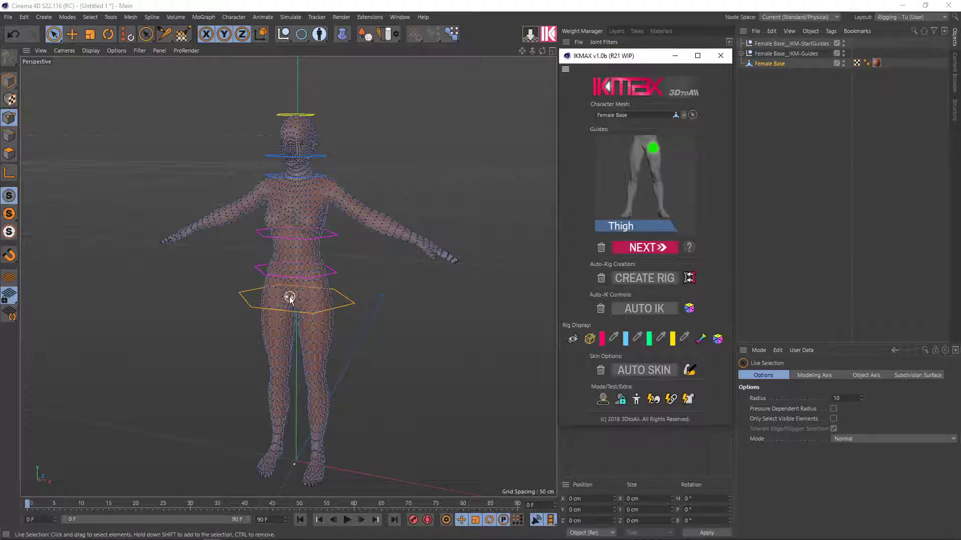
scroll(290, 299, "up", 2)
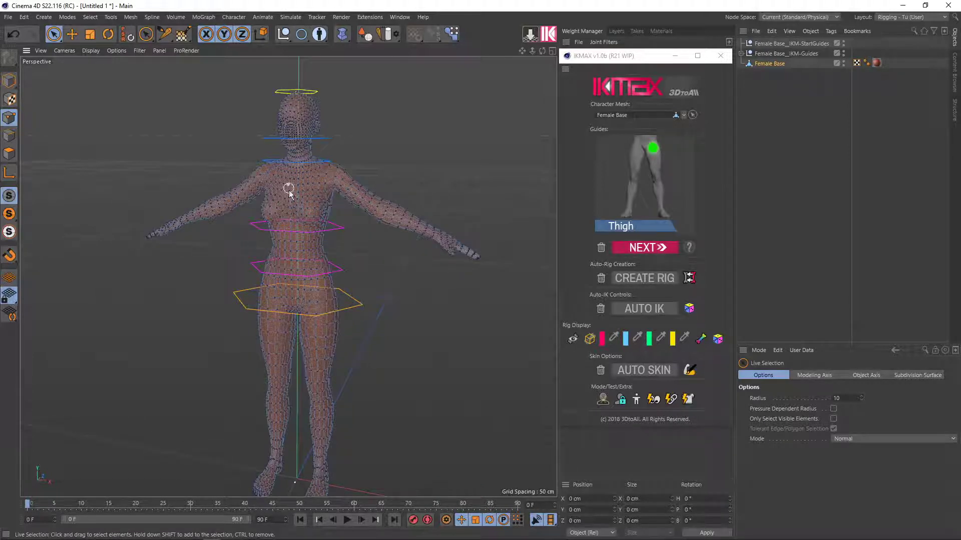
scroll(308, 180, "up", 2)
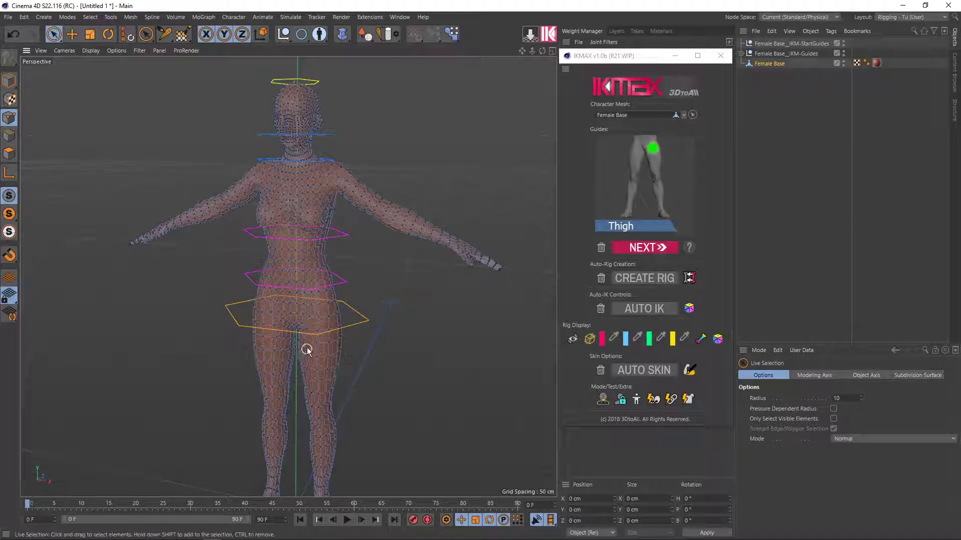
scroll(307, 347, "up", 1)
scroll(302, 337, "up", 2)
scroll(315, 308, "up", 1)
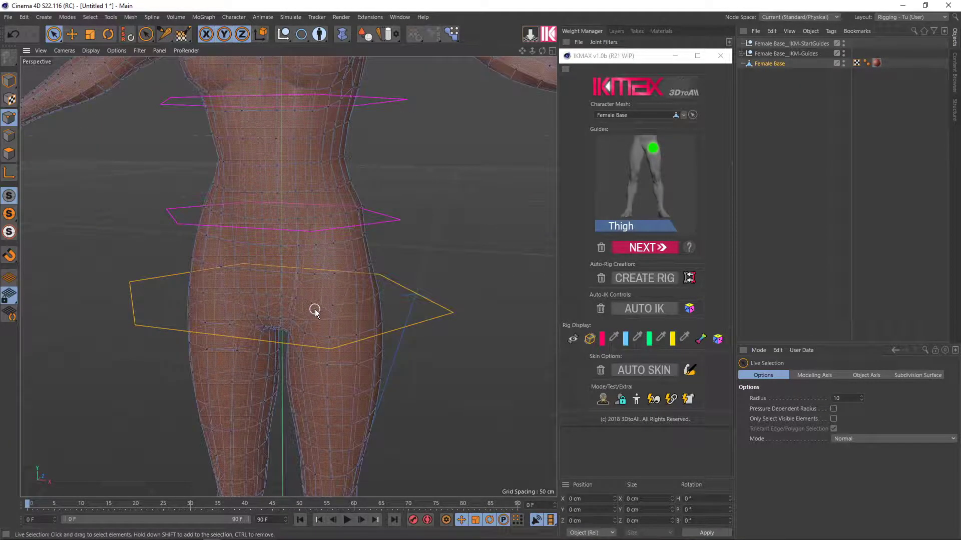
scroll(315, 311, "up", 2)
scroll(321, 305, "up", 1)
scroll(350, 301, "up", 1)
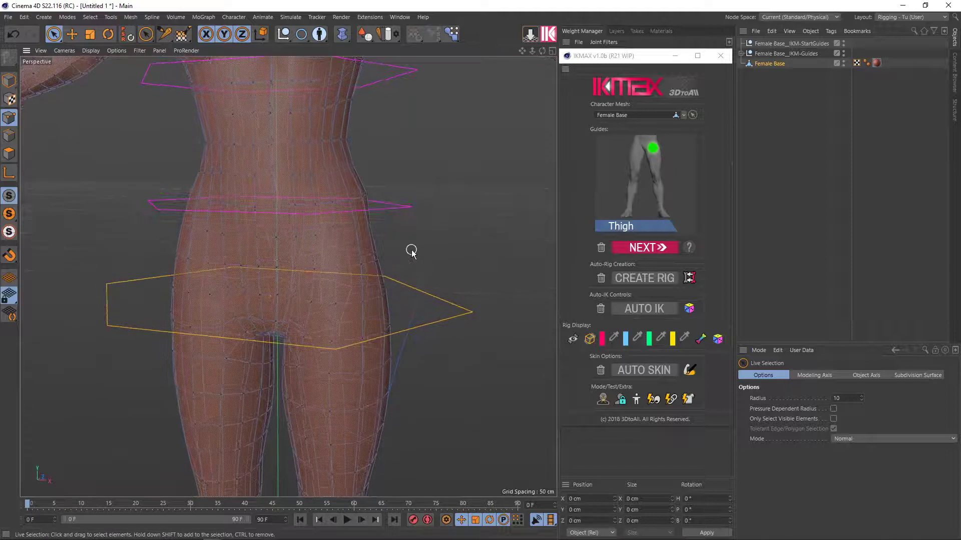
middle_click_drag(411, 251, 434, 259)
left_click_drag(409, 298, 493, 242, "alt")
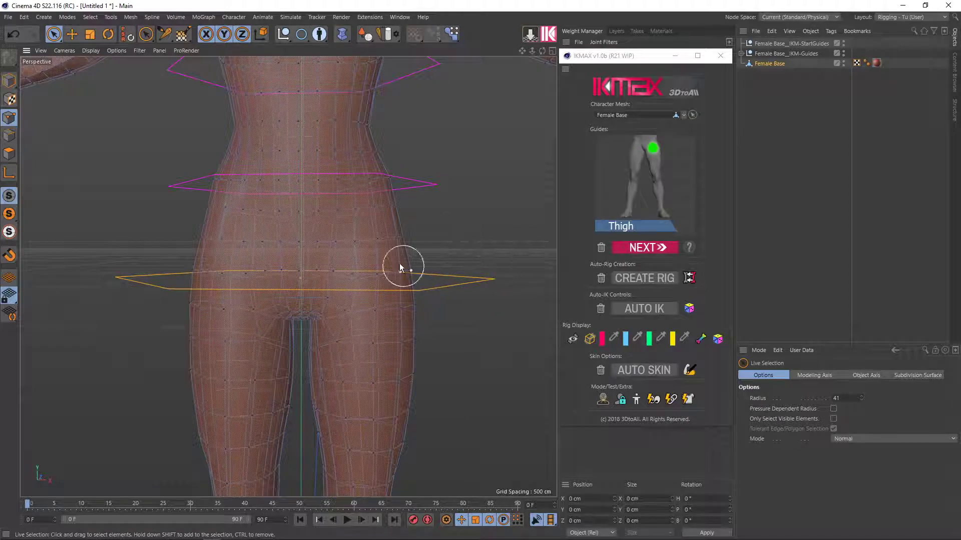
In the four-view layout, frame the character and paint-select the 34 upper thigh points
middle_click(381, 254)
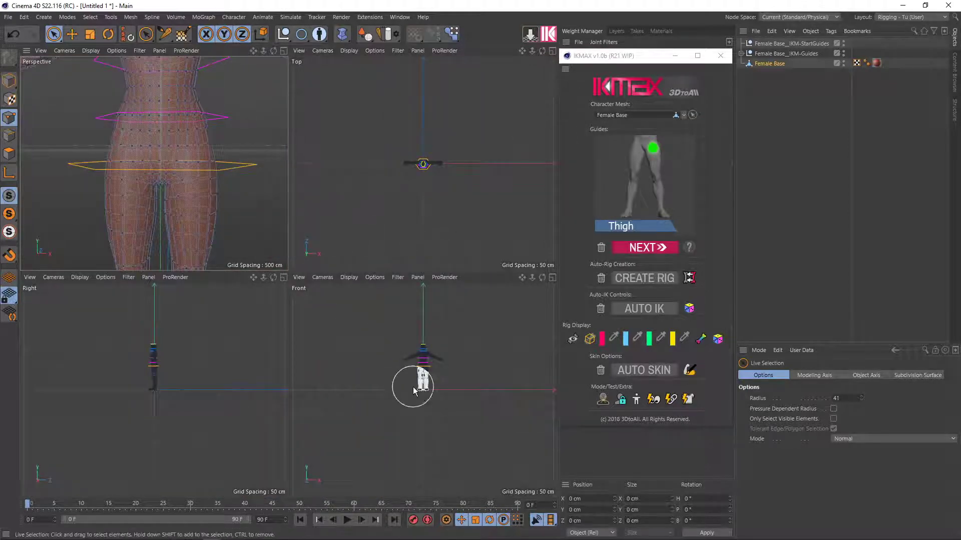
key("h")
key("h")
key("h")
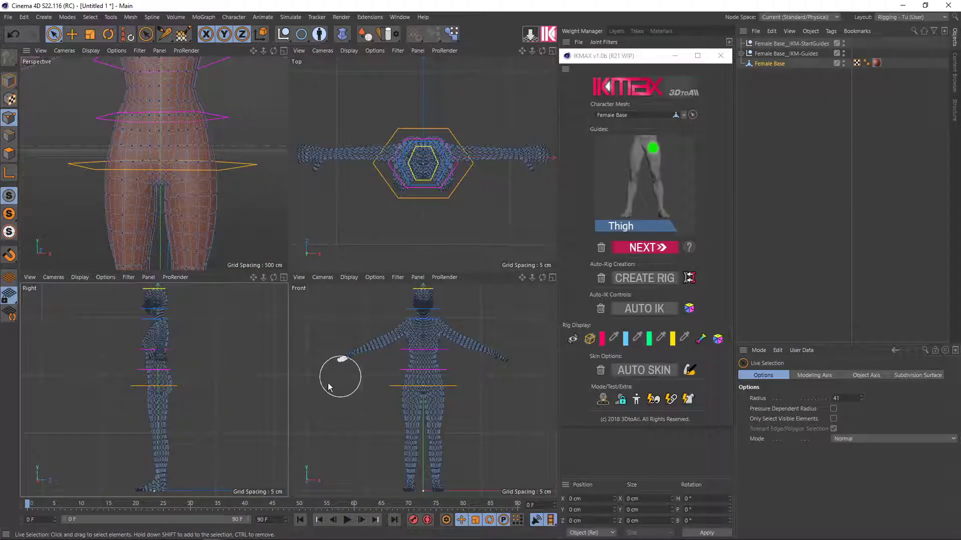
scroll(454, 418, "up", 2)
scroll(454, 419, "up", 2)
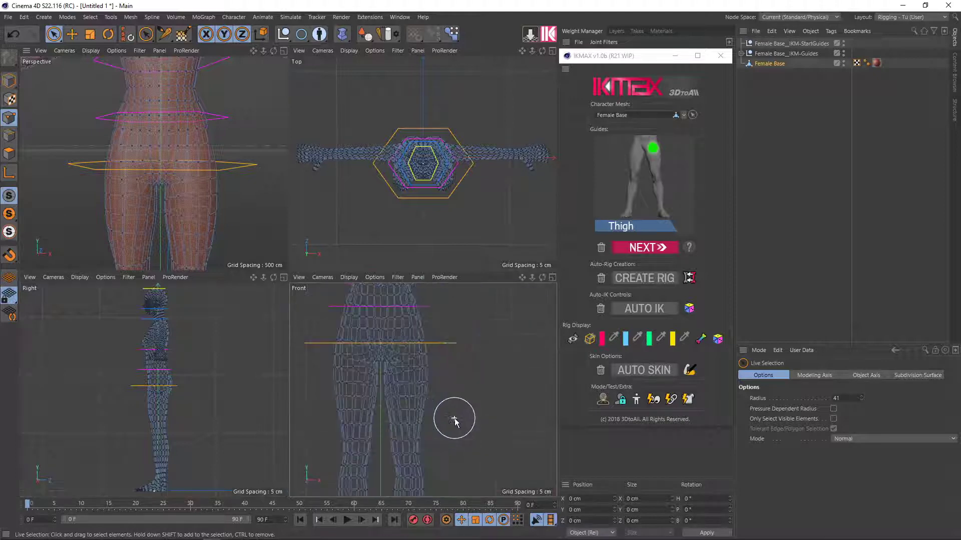
scroll(187, 183, "up", 2)
scroll(196, 199, "up", 2)
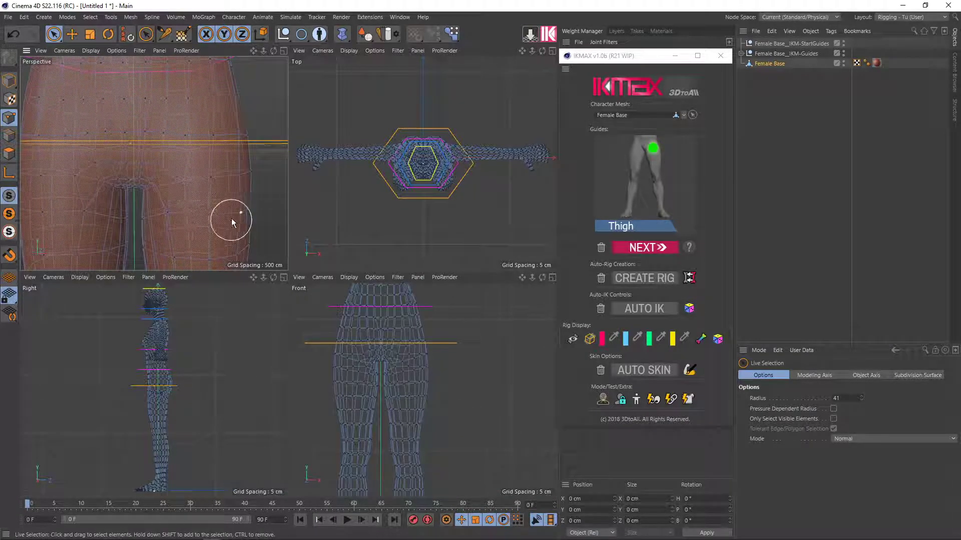
scroll(232, 215, "down", 1)
scroll(215, 210, "up", 1)
scroll(200, 199, "up", 1)
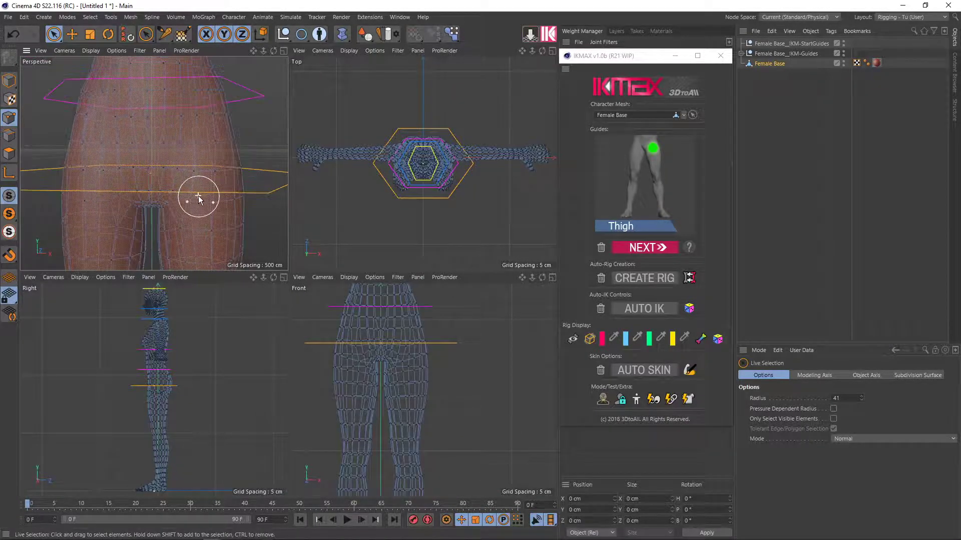
scroll(200, 198, "up", 1)
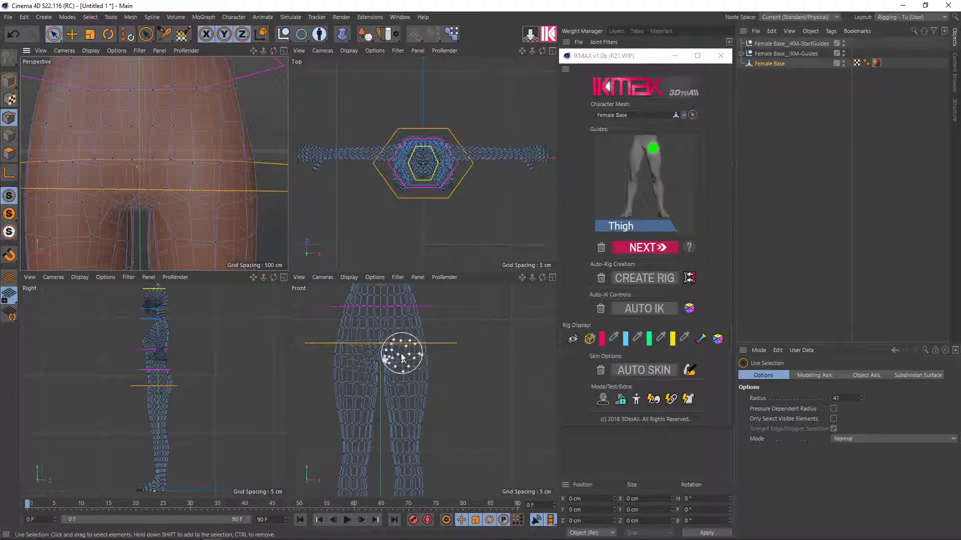
scroll(398, 356, "up", 2)
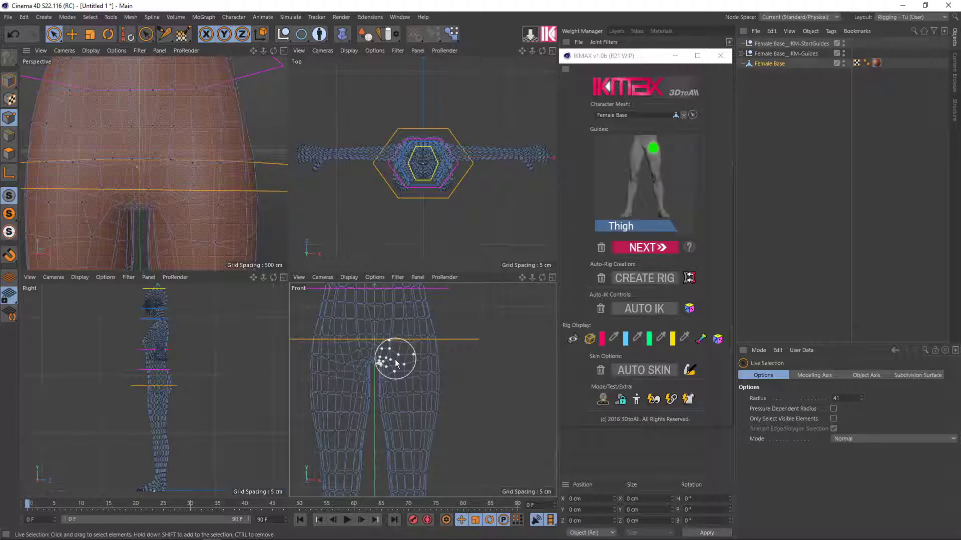
left_click_drag(396, 358, 443, 391)
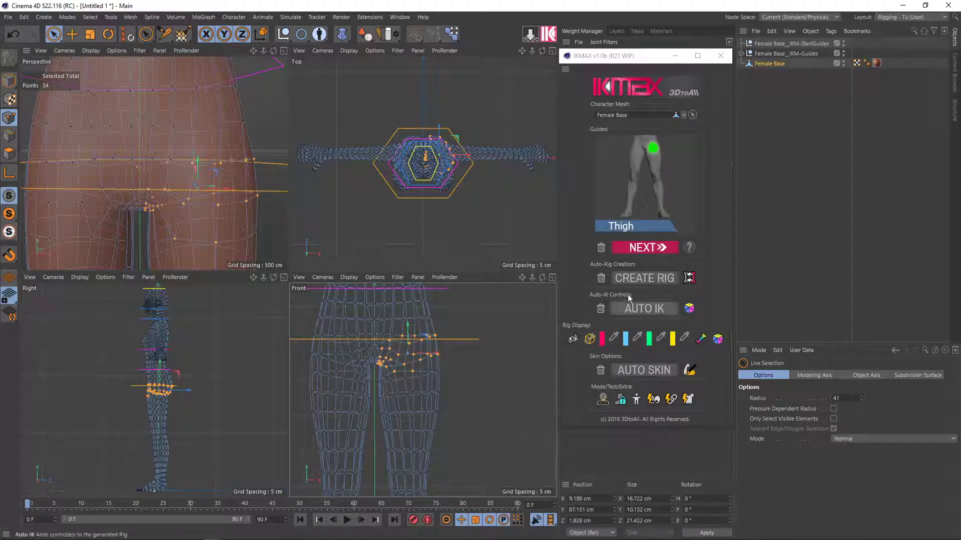
Return to the single Perspective view and zoom out
middle_click(222, 214)
scroll(372, 282, "down", 3)
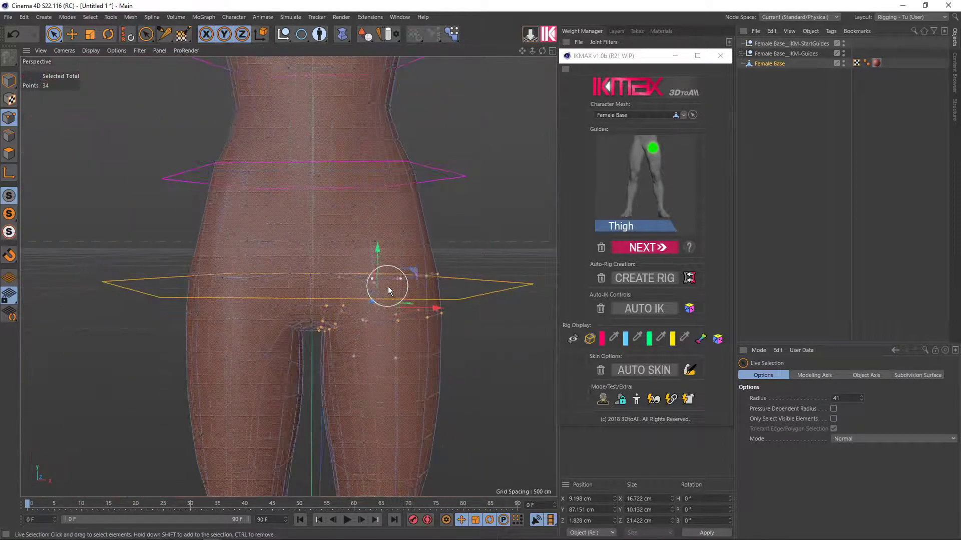
scroll(389, 286, "down", 2)
scroll(389, 299, "down", 1)
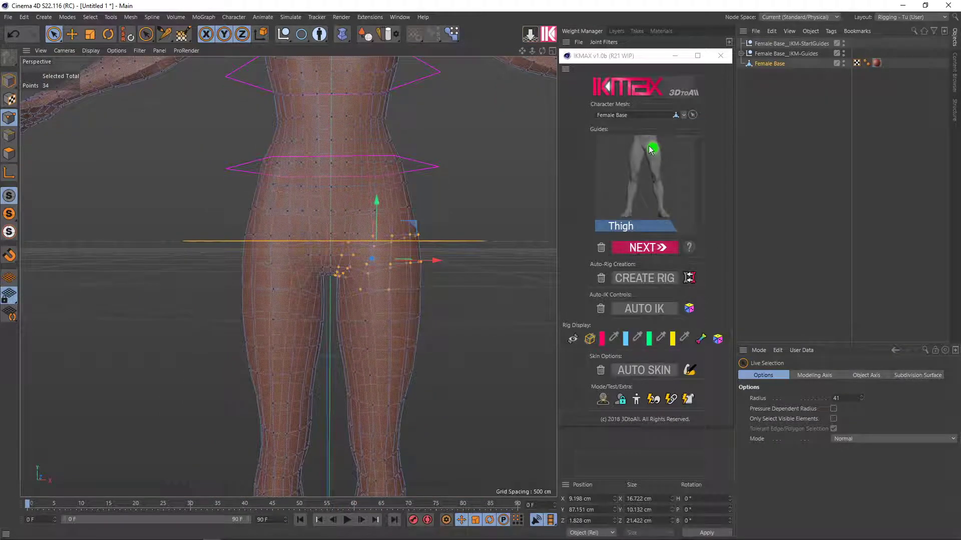
Confirm the Thigh guide so IKMAX advances to the Calf guide
left_click(641, 252)
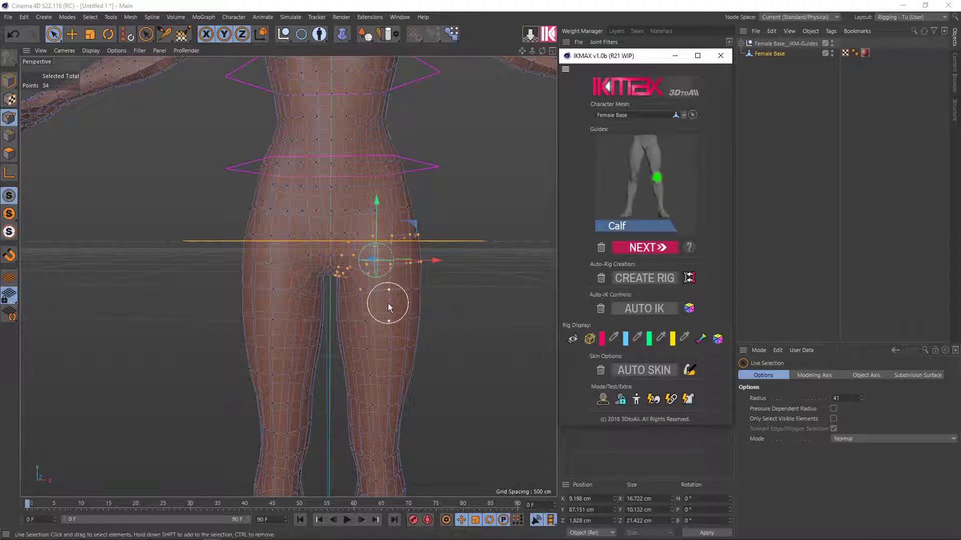
scroll(386, 302, "up", 2)
scroll(383, 293, "up", 2)
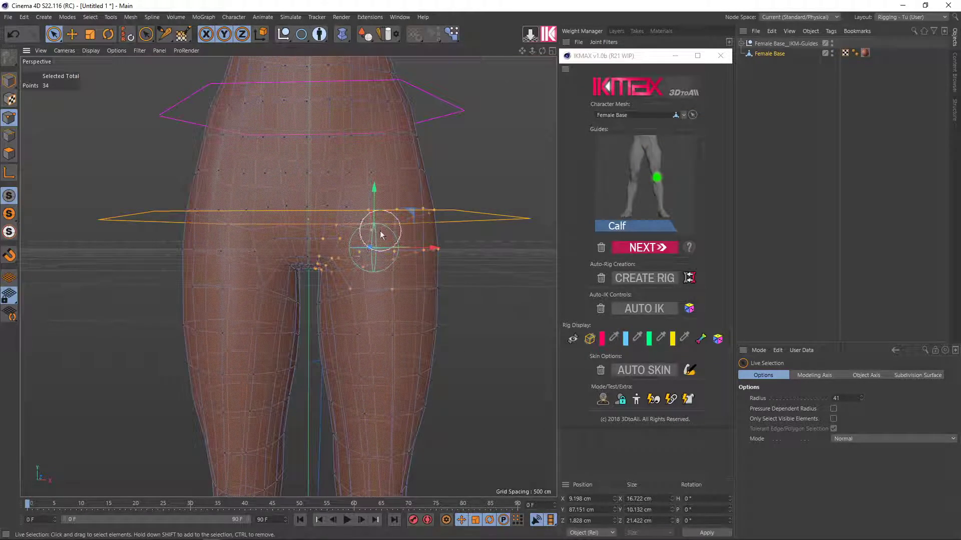
scroll(371, 229, "up", 2)
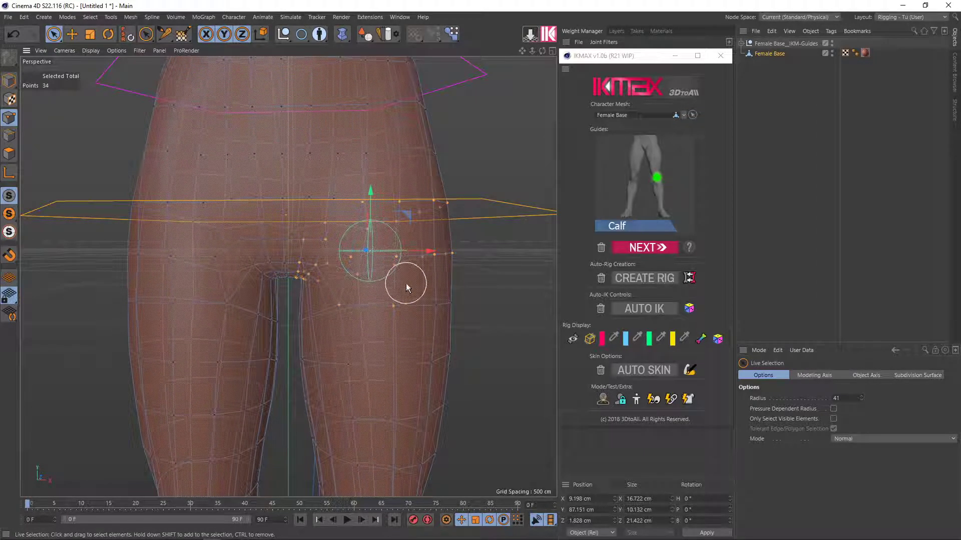
scroll(379, 284, "down", 1)
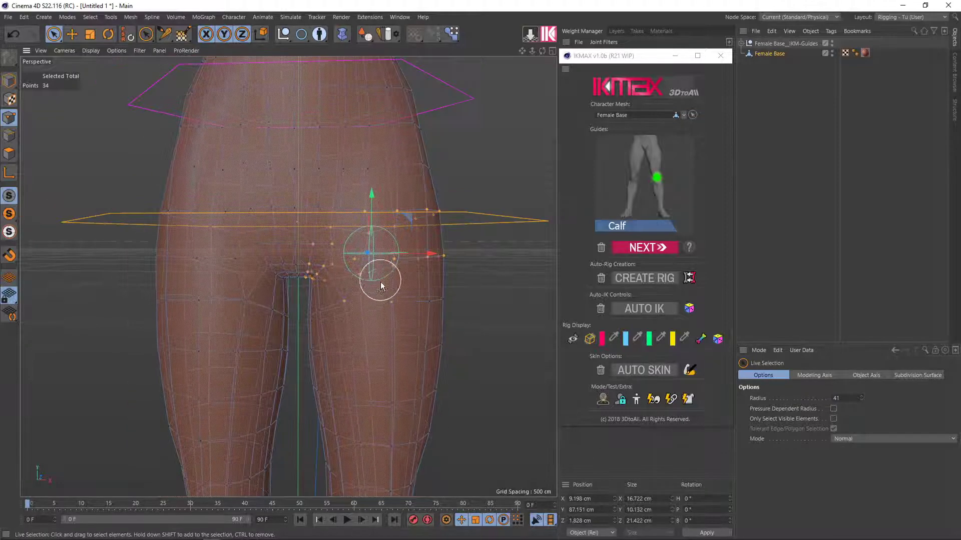
In the four-view front view, select the right knee points and place the Calf guide
left_click_drag(369, 301, 352, 226, "alt")
mouse_move(379, 302)
left_mouse_down("alt")
mouse_move(379, 251)
mouse_move(371, 253)
left_mouse_up("alt")
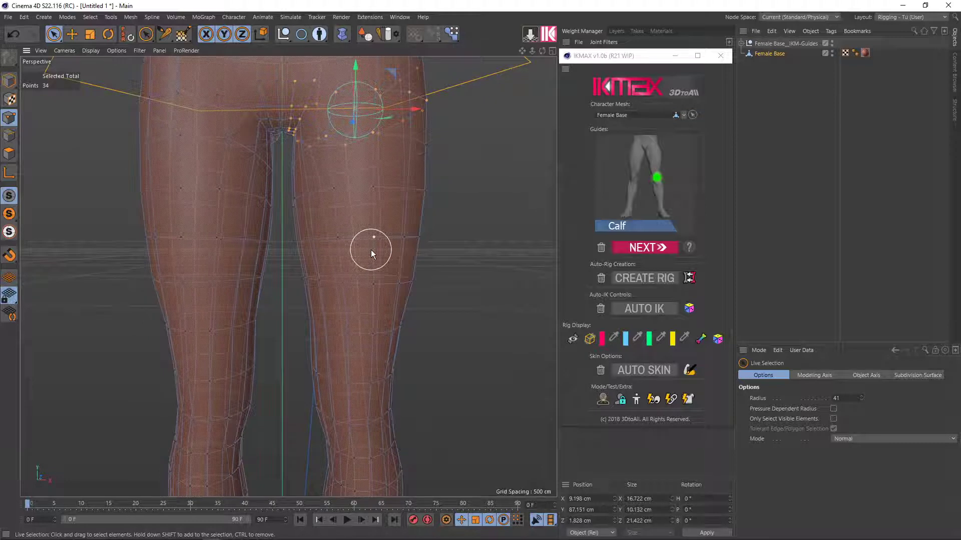
right_click_drag(391, 335, 372, 231, "alt")
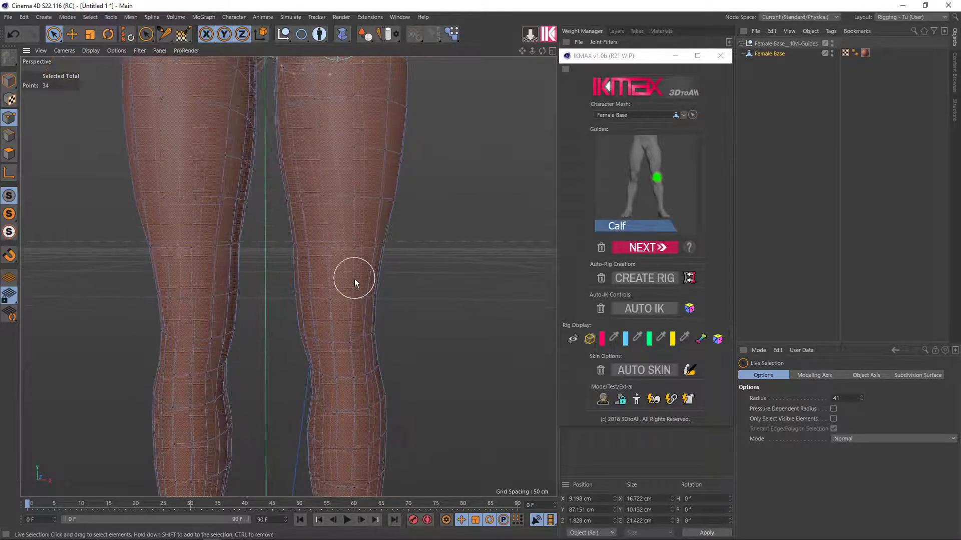
mouse_move(354, 278)
right_mouse_down("alt")
mouse_move(352, 255)
mouse_move(367, 233)
right_mouse_up("alt")
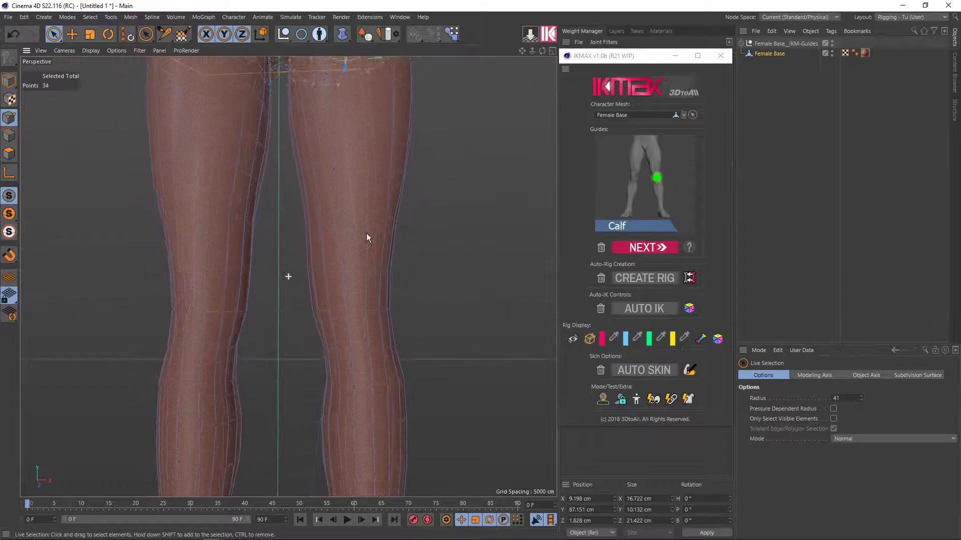
middle_click(353, 335)
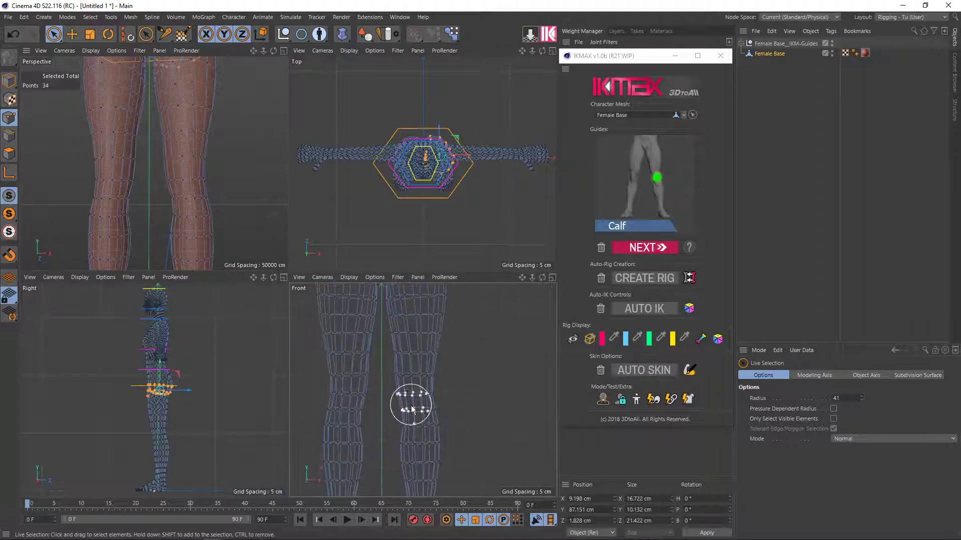
right_click_drag(411, 409, 442, 418, "alt")
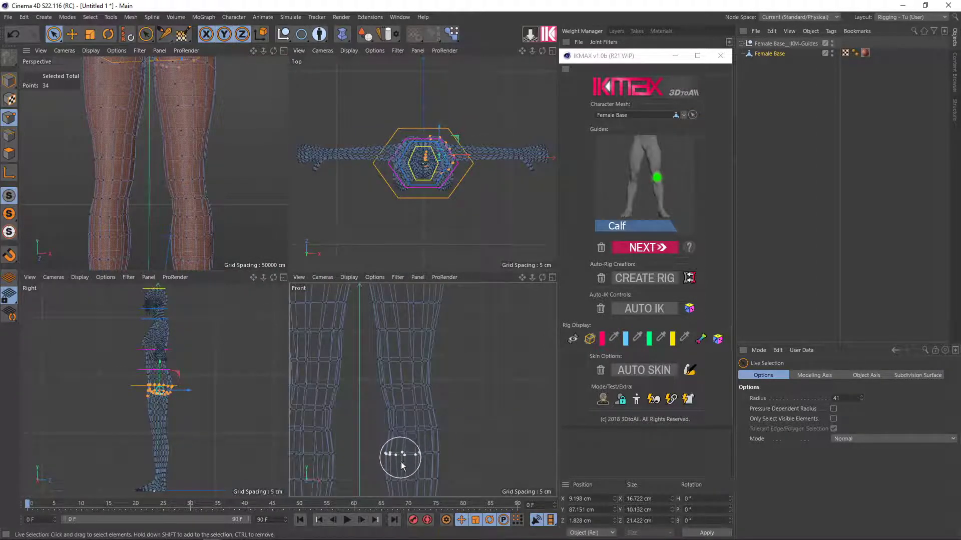
left_click_drag(394, 419, 418, 409)
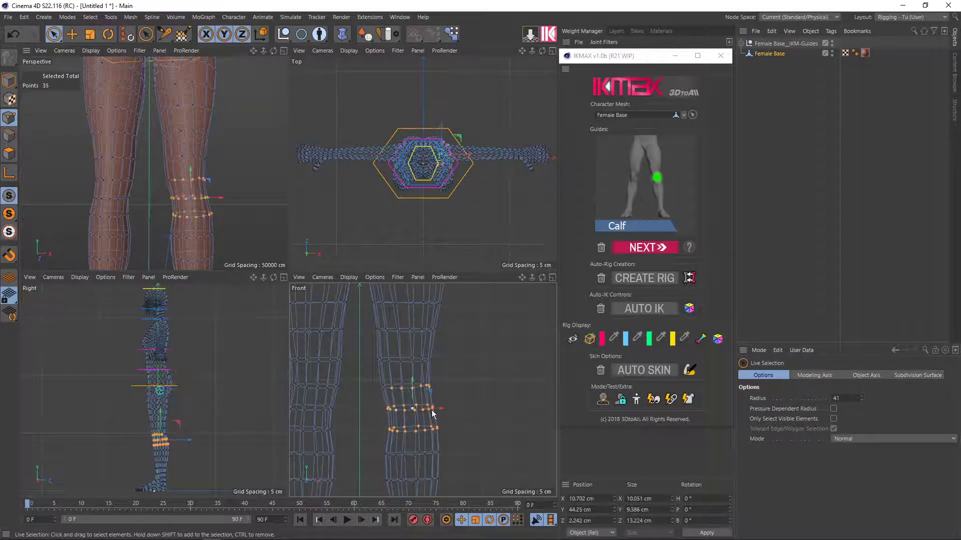
left_click(640, 248)
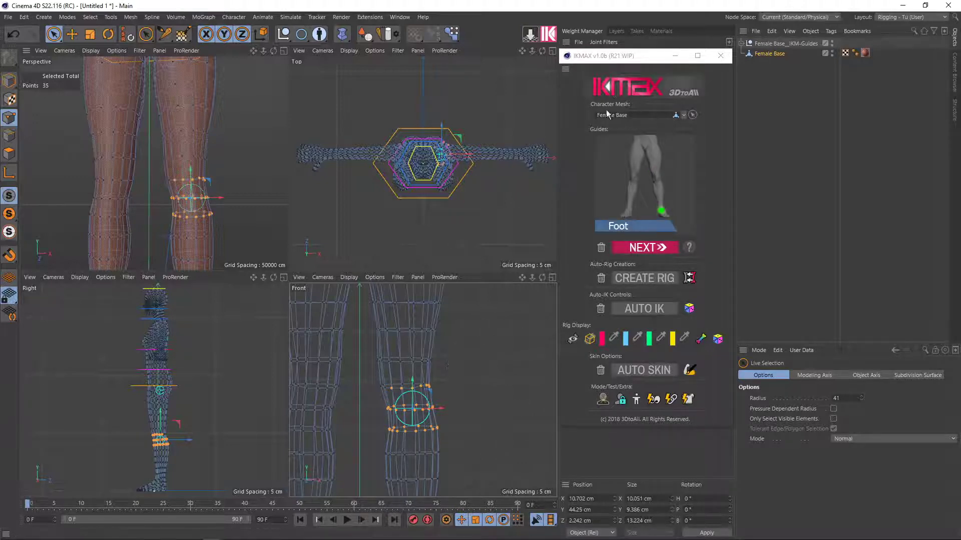
Toggle Only Select Visible Elements and maximize the perspective view
left_click(833, 419)
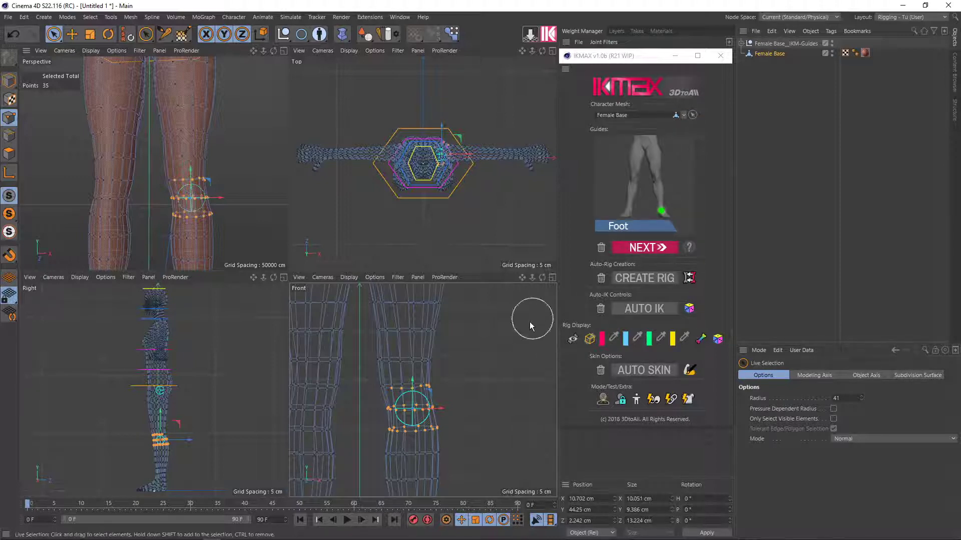
scroll(462, 386, "down", 5)
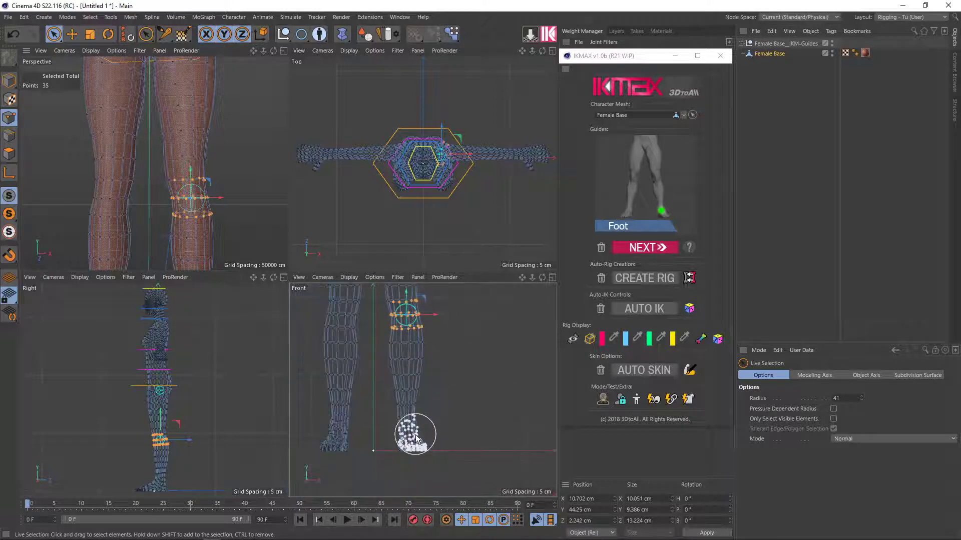
scroll(225, 230, "down", 5)
middle_click(225, 231)
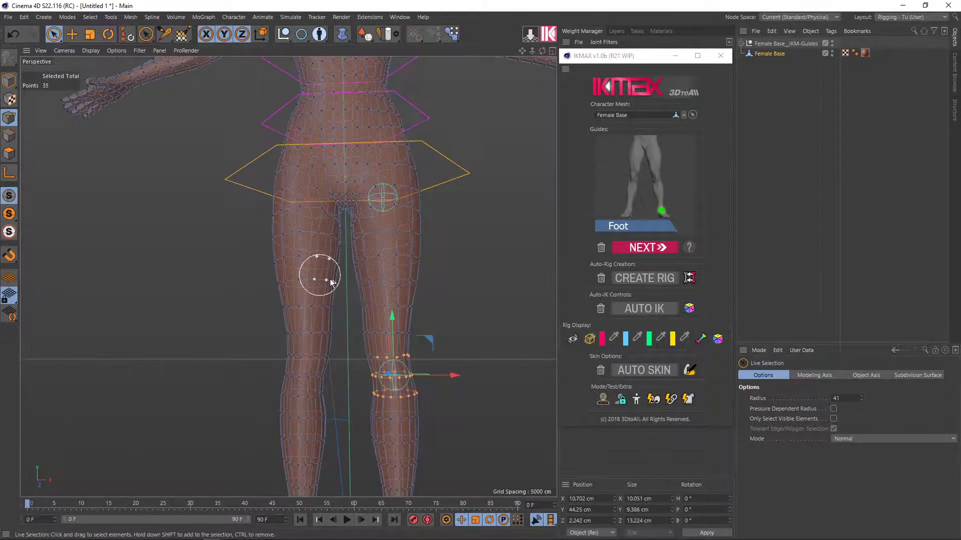
scroll(394, 313, "up", 3)
scroll(396, 250, "down", 3)
scroll(419, 380, "down", 1)
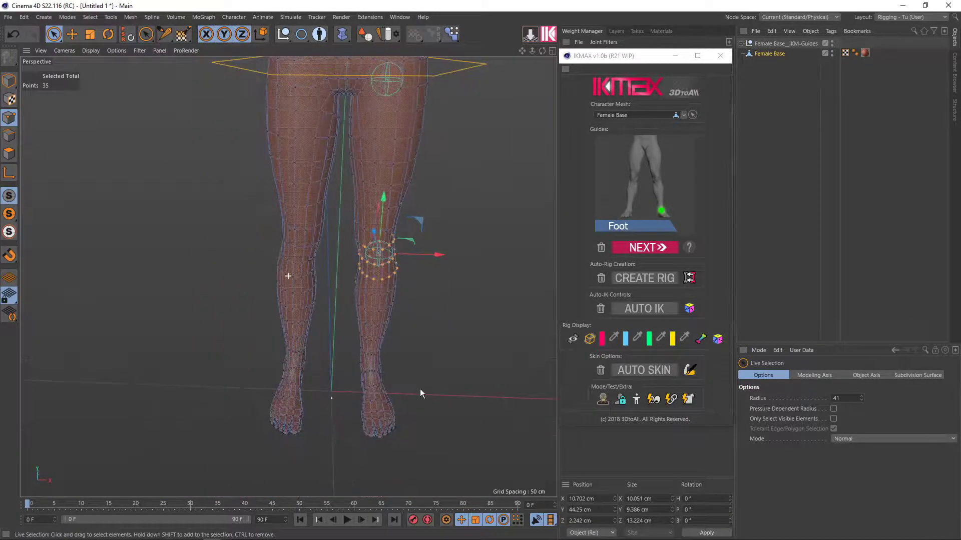
scroll(385, 385, "up", 3)
scroll(381, 378, "down", 1)
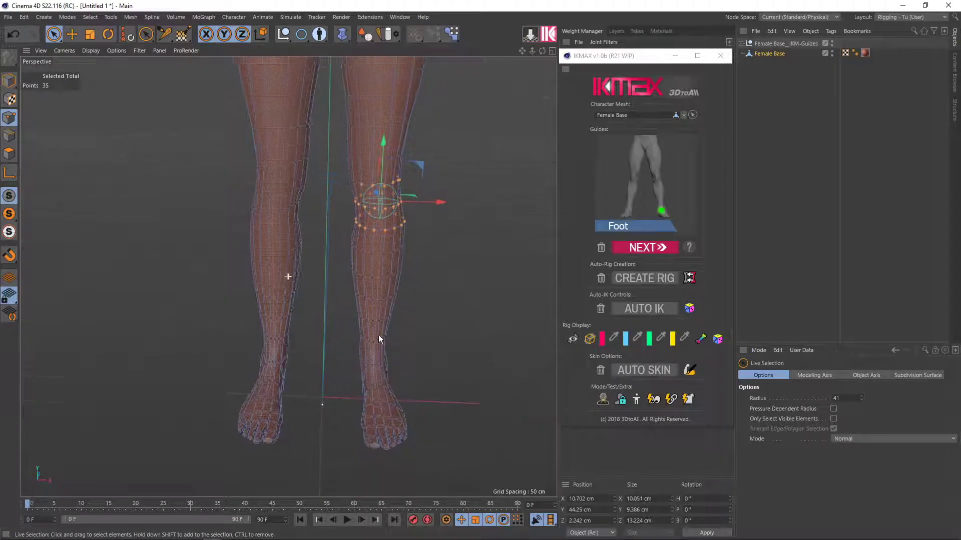
scroll(369, 362, "up", 2)
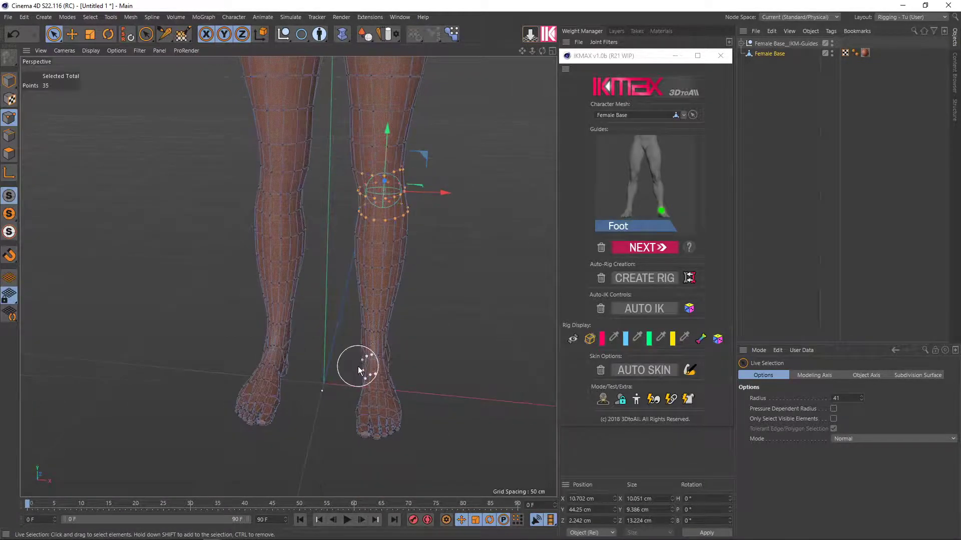
Select the right ankle points, place the Foot and Toe guides, then undo the last step
left_click_drag(350, 363, 398, 361)
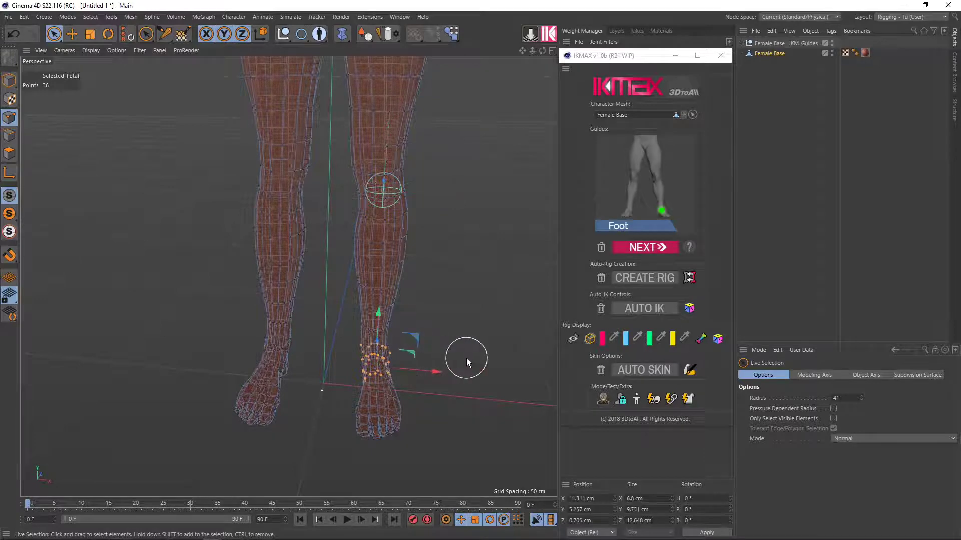
mouse_move(471, 355)
left_mouse_down("alt")
mouse_move(392, 323)
mouse_move(360, 326)
mouse_move(475, 350)
left_mouse_up("alt")
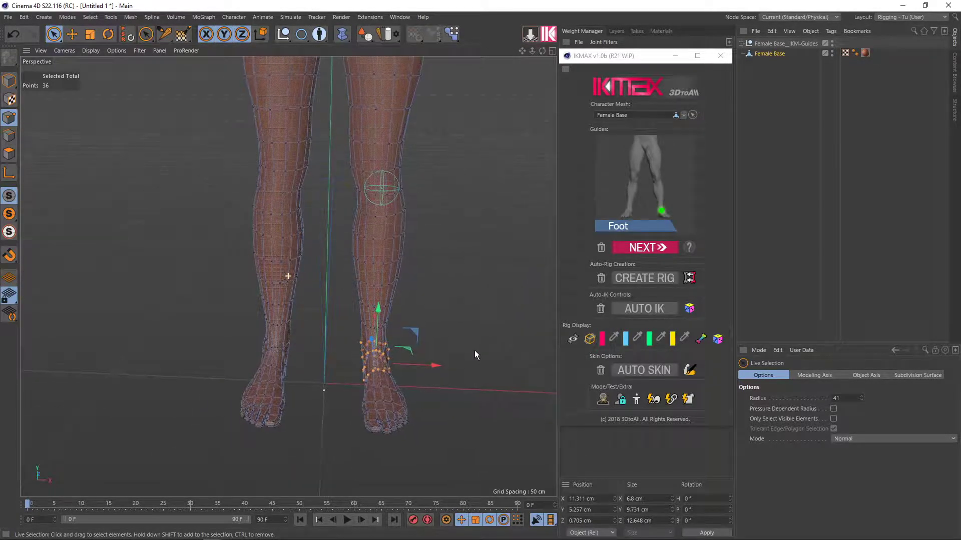
left_click(643, 248)
mouse_move(546, 306)
left_mouse_down("alt")
mouse_move(415, 332)
mouse_move(299, 314)
mouse_move(392, 331)
mouse_move(427, 325)
left_mouse_up("alt")
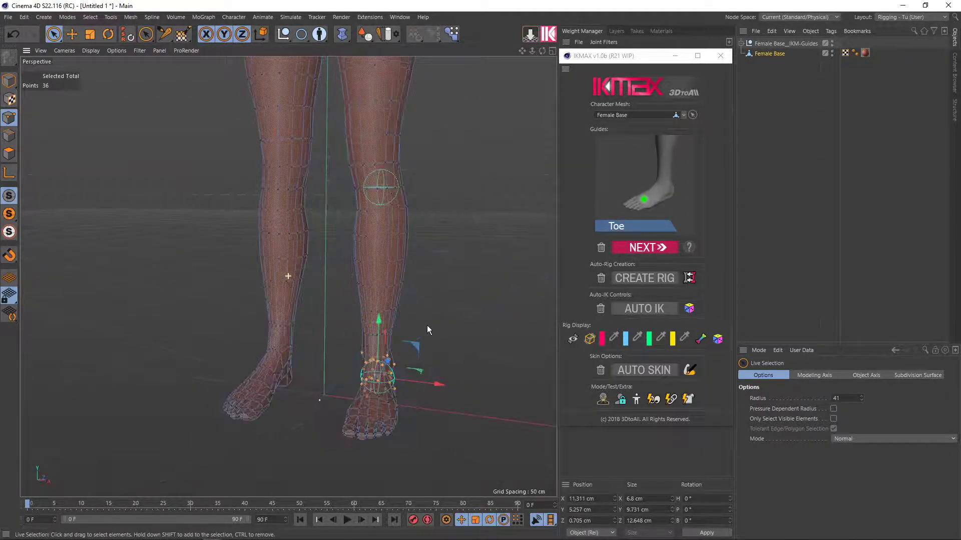
left_click(647, 248)
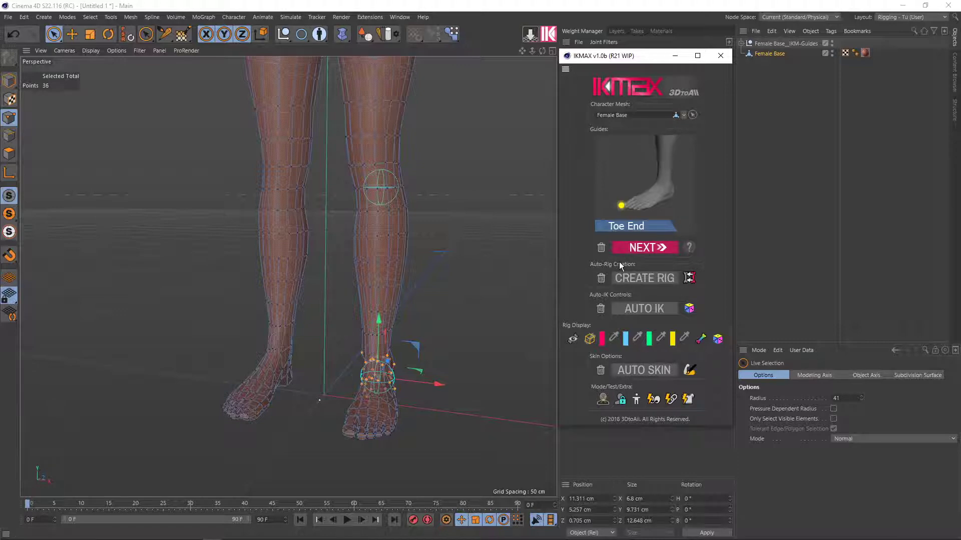
key("ctrl+z")
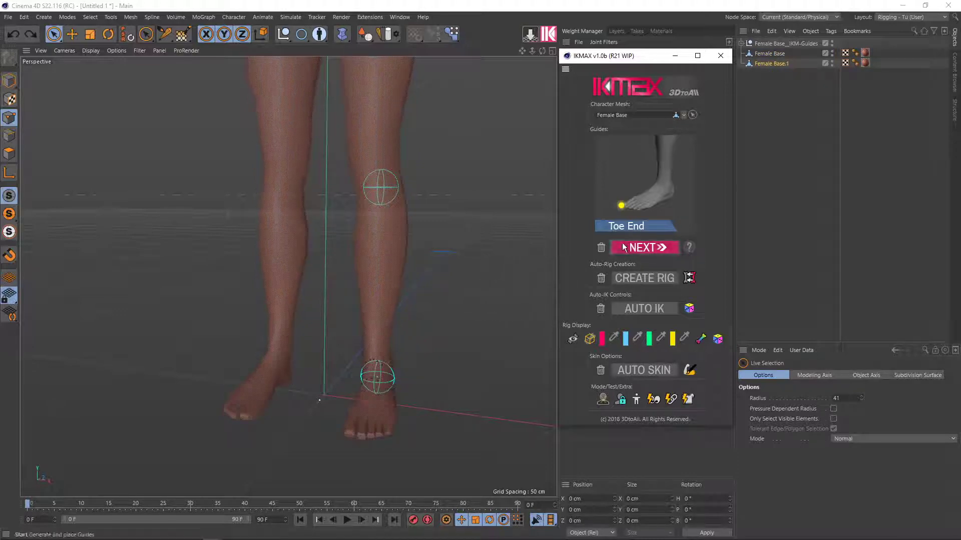
mouse_move(449, 326)
left_mouse_down("alt")
mouse_move(397, 390)
mouse_move(389, 420)
mouse_move(449, 290)
left_mouse_up("alt")
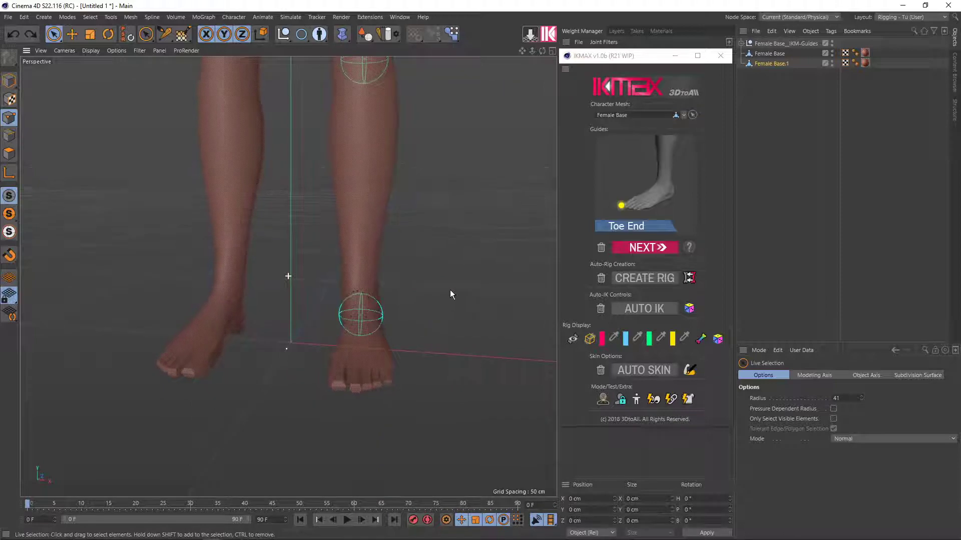
Delete all IKMAX guides and the rig, confirm with Yes, and zoom out to the full figure
left_click(602, 247)
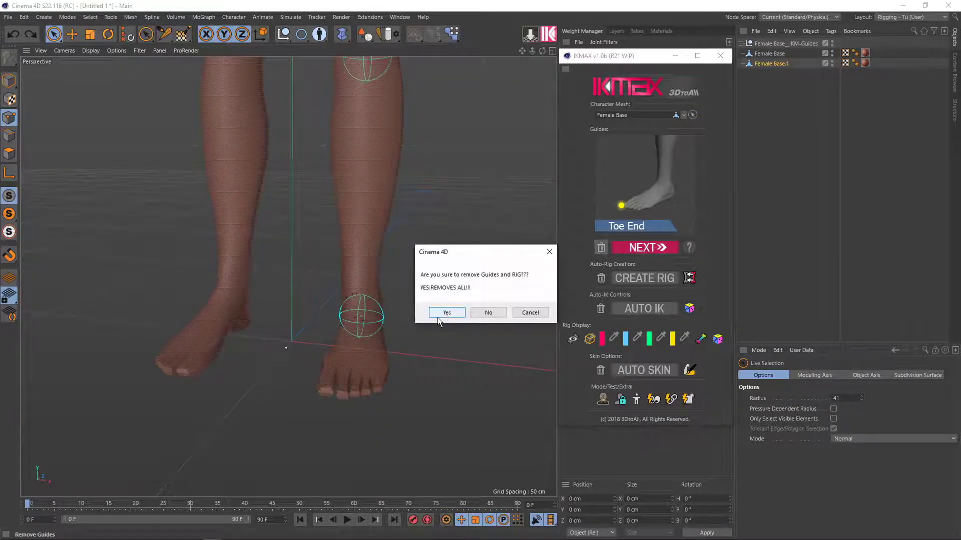
left_click(447, 314)
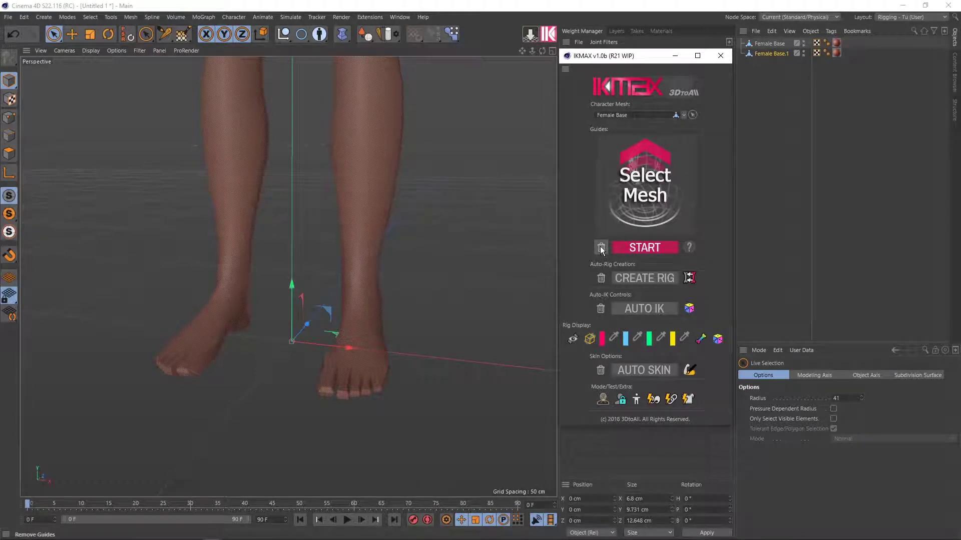
scroll(463, 281, "down", 1)
scroll(439, 211, "down", 1)
scroll(421, 250, "down", 1)
scroll(408, 243, "down", 1)
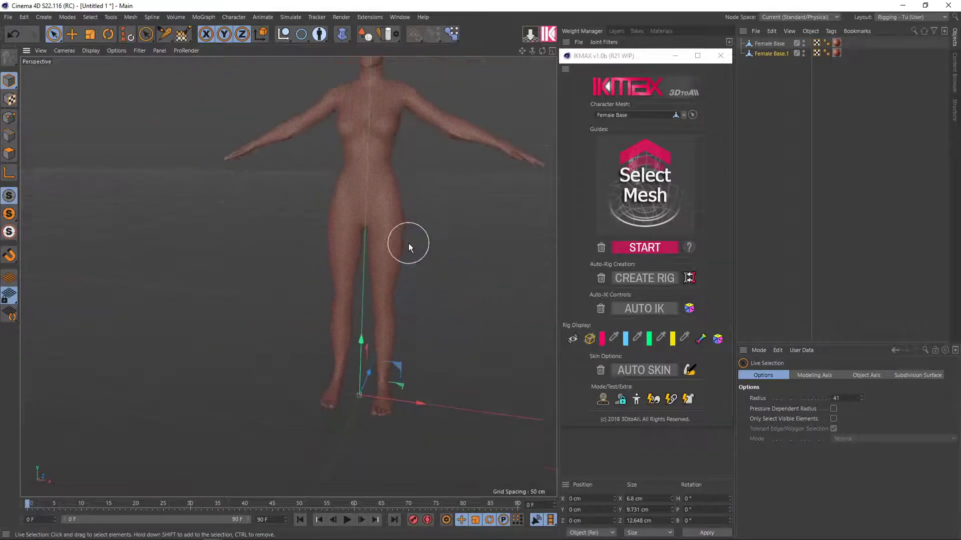
middle_click_drag(409, 243, 411, 307)
Generate new IKMAX guides, then select the right hip points and place the Thigh guide
left_click(621, 247)
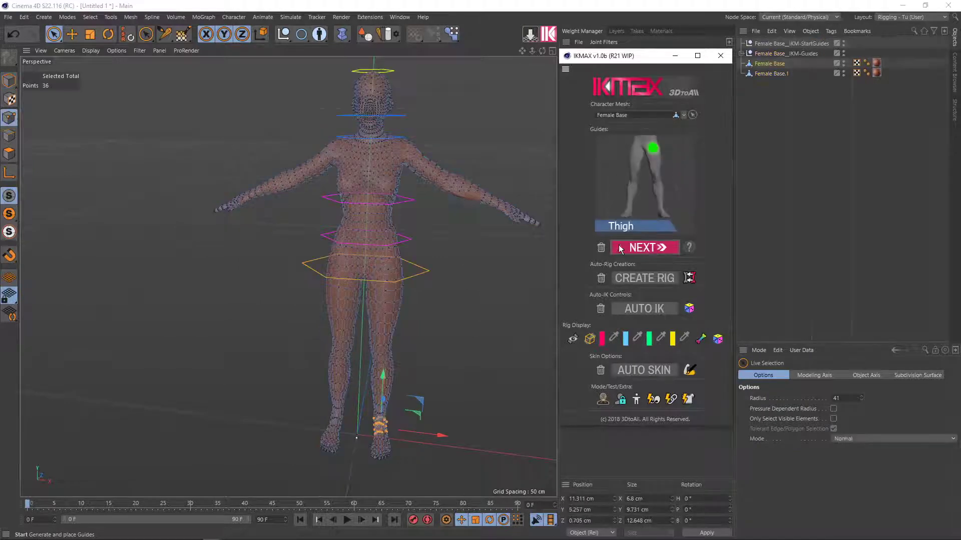
scroll(424, 307, "up", 1)
scroll(404, 286, "up", 2)
scroll(372, 282, "up", 1)
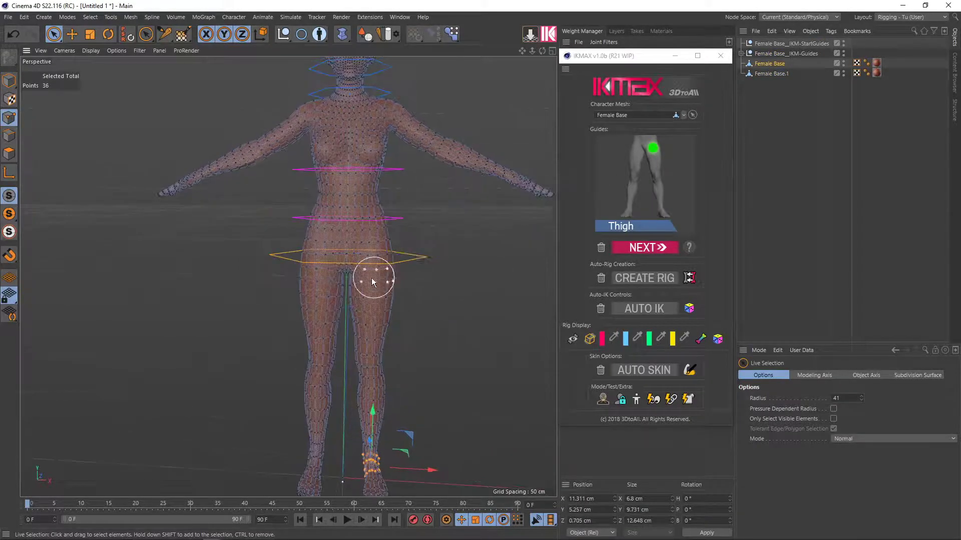
scroll(378, 267, "up", 2)
scroll(364, 269, "up", 2)
left_click(360, 268)
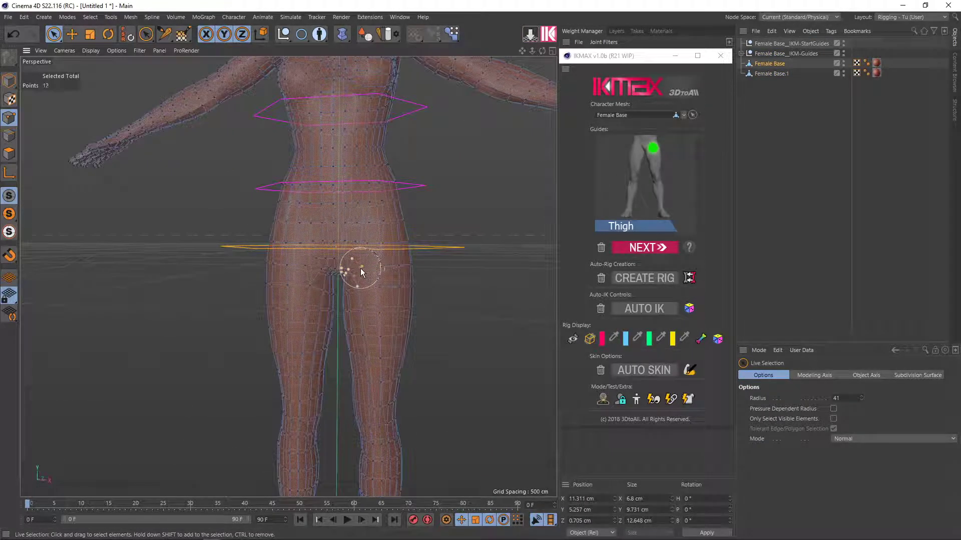
left_click_drag(361, 268, 431, 260)
left_click(646, 247)
Select the right knee points and place the Calf guide
middle_click_drag(437, 366, 441, 262)
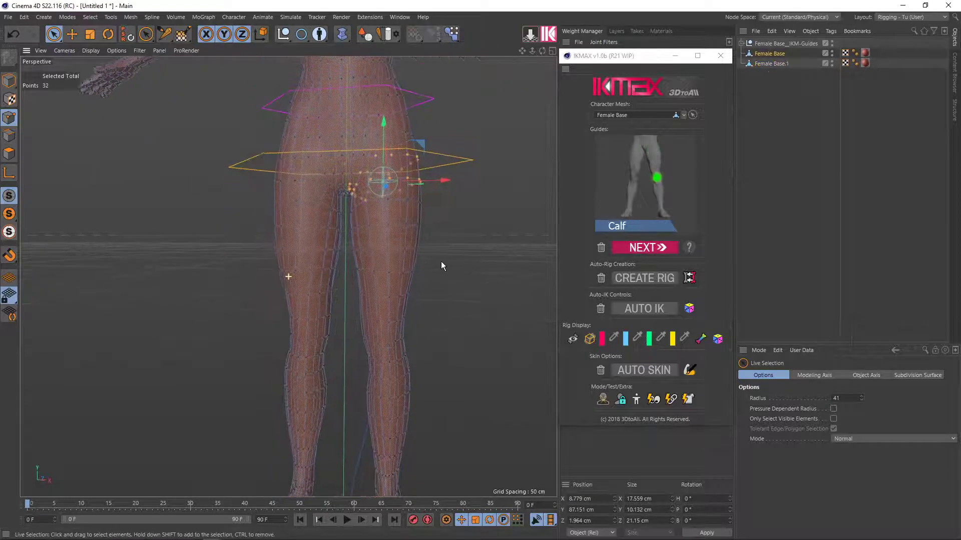
scroll(431, 325, "down", 2)
scroll(415, 320, "up", 2)
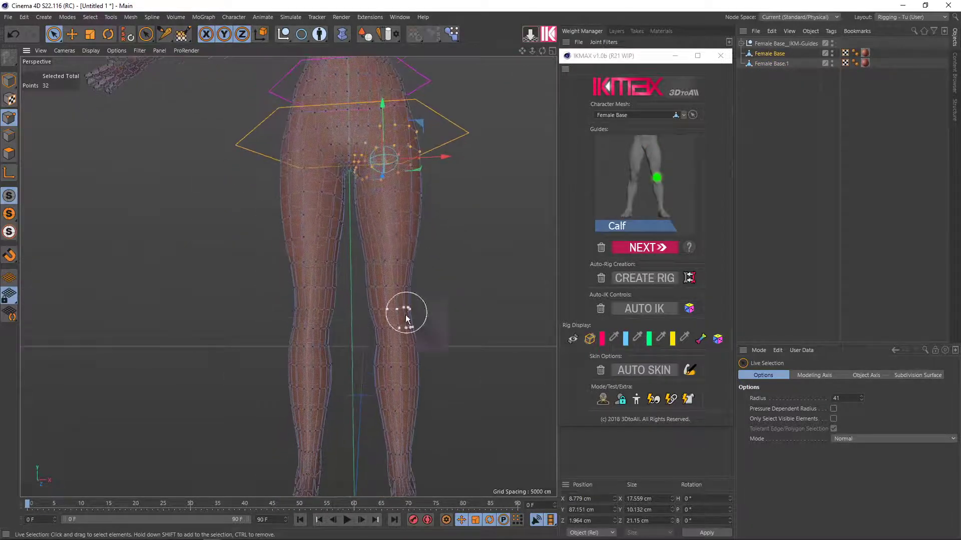
left_click(420, 326)
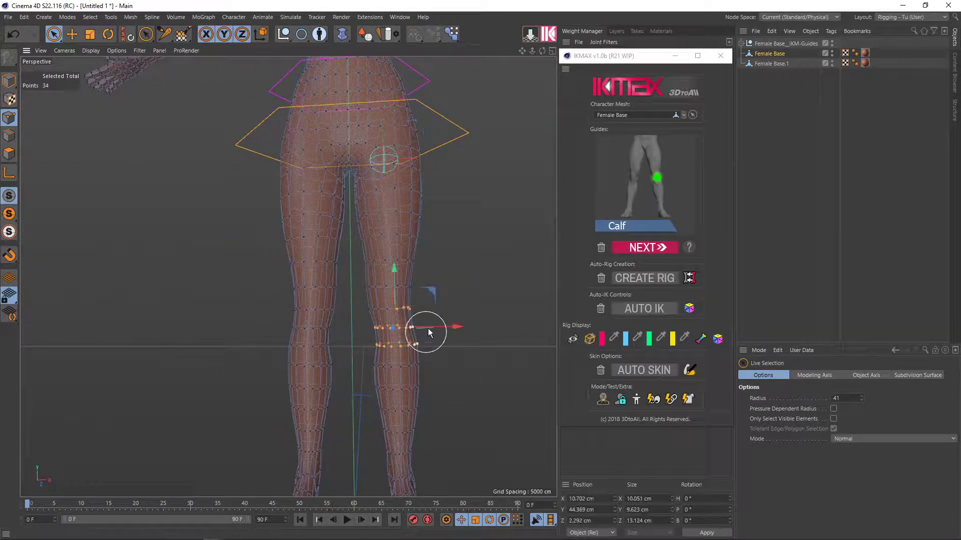
key("ctrl+z")
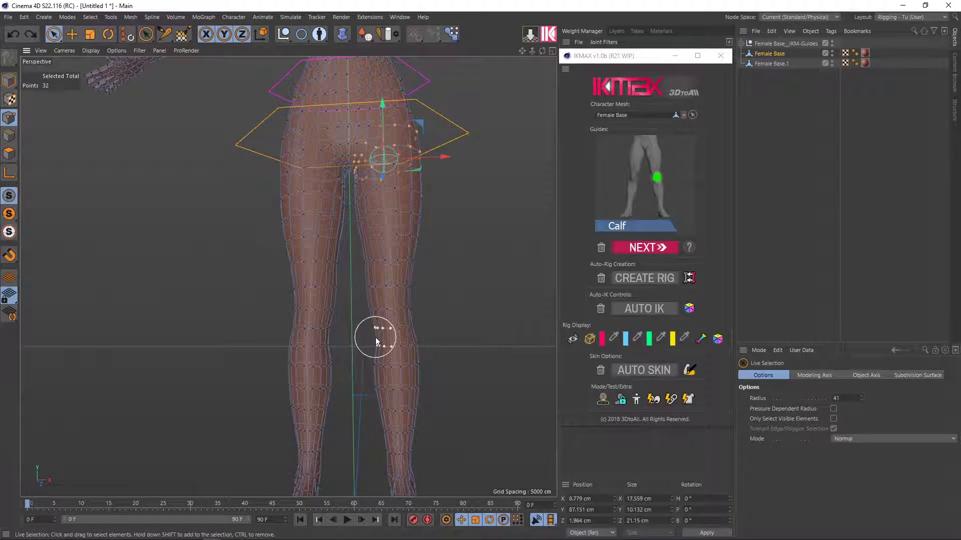
left_click(375, 337)
left_click(659, 248)
Select the right ankle points and place the Foot guide
mouse_move(500, 320)
middle_mouse_down("alt")
mouse_move(477, 266)
mouse_move(474, 382)
mouse_move(440, 387)
middle_mouse_up("alt")
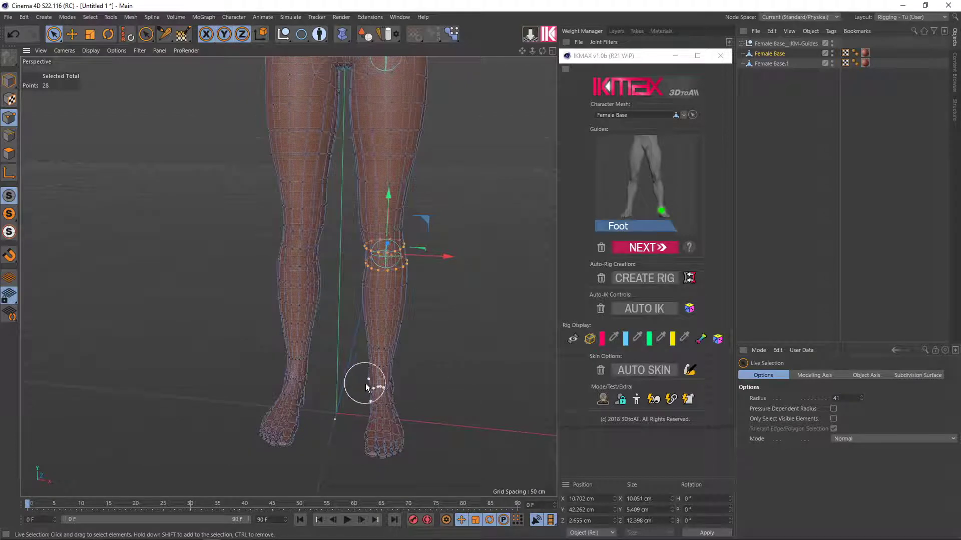
left_click_drag(369, 385, 395, 387)
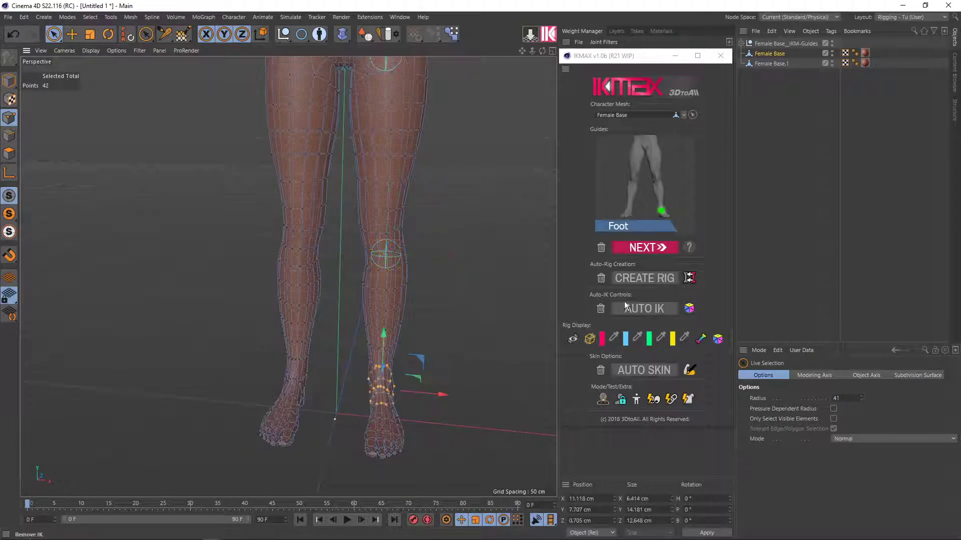
left_click(648, 247)
mouse_move(440, 390)
middle_mouse_down("alt")
mouse_move(440, 416)
mouse_move(389, 386)
middle_mouse_up("alt")
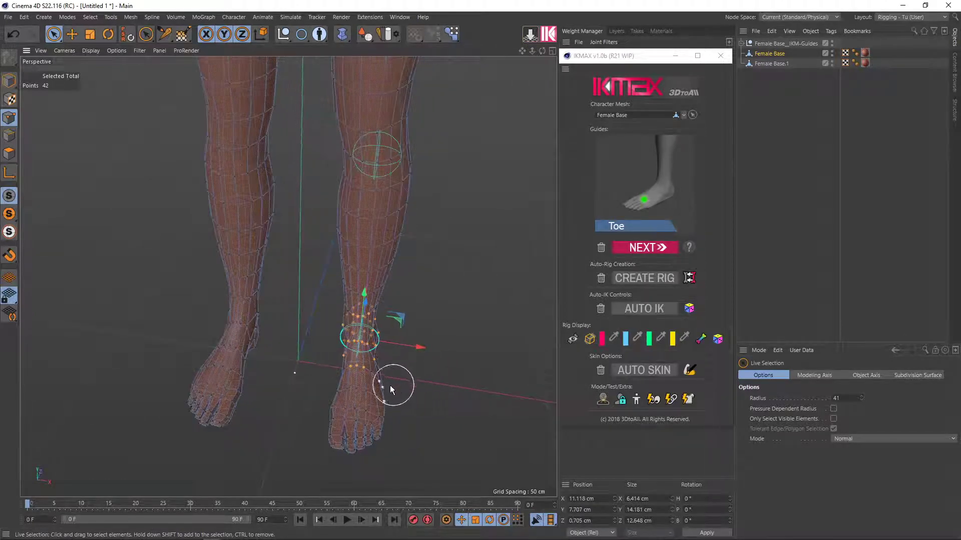
Place the Toe guide on top of the right foot and the Toe End guide at the toe tips
left_click(340, 390)
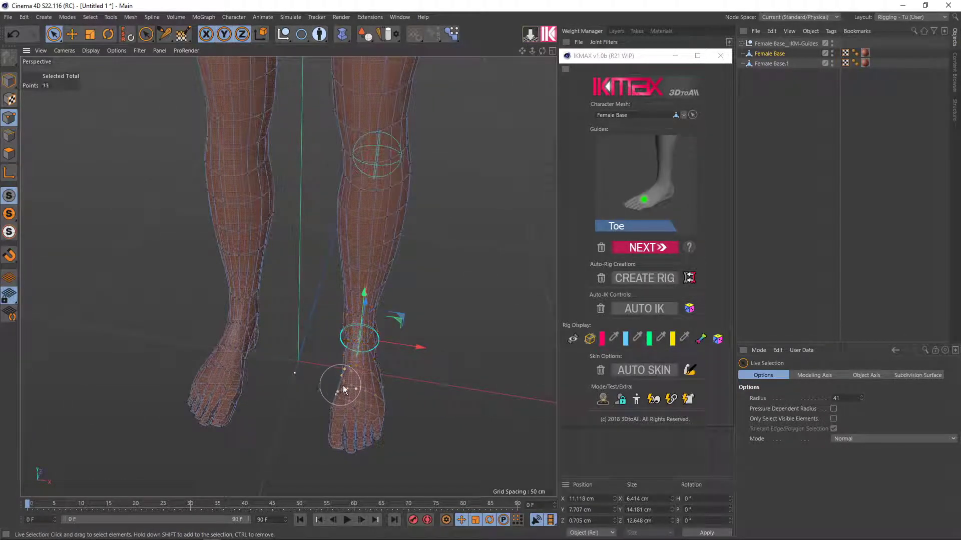
left_click(637, 250)
middle_click_drag(476, 310, 492, 291, "alt")
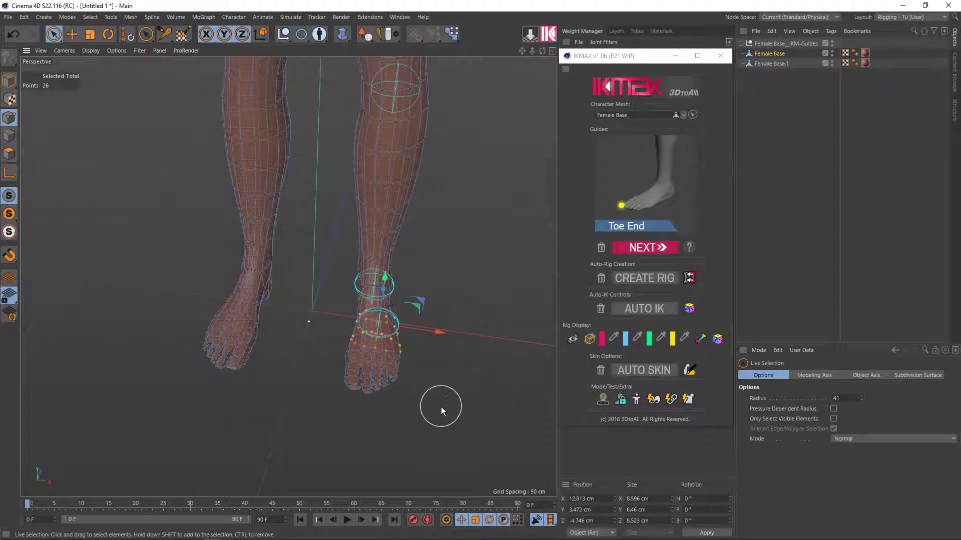
left_click_drag(340, 401, 387, 403)
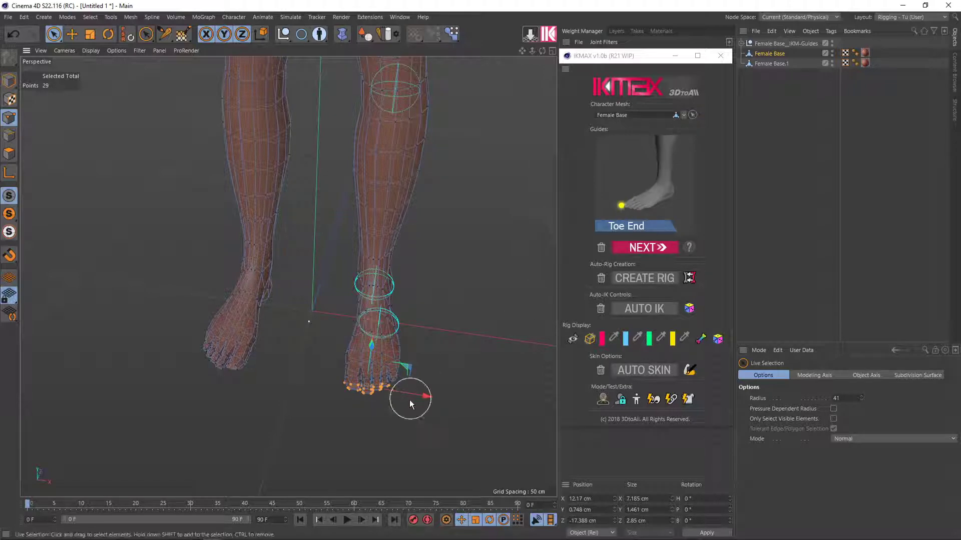
scroll(368, 398, "up", 2)
left_click(334, 432)
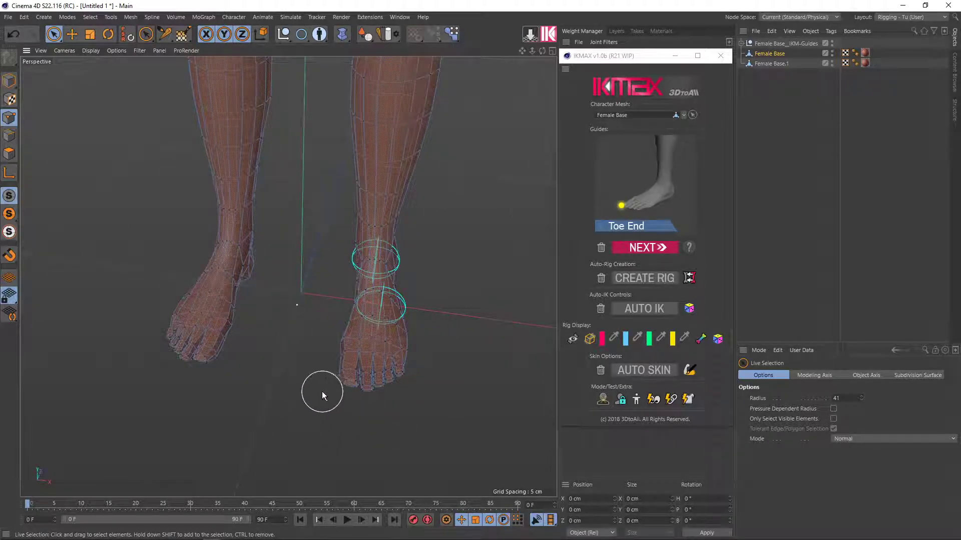
left_click_drag(322, 392, 333, 389)
left_click(352, 398, "shift")
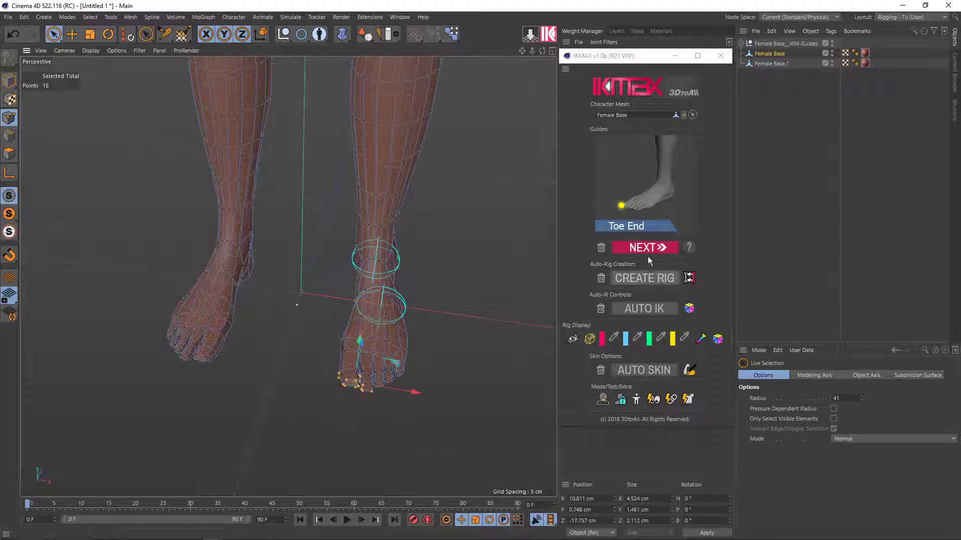
left_click(618, 248)
Orbit away from the feet and zoom in on the upper torso and shoulders
mouse_move(535, 328)
left_mouse_down("alt")
mouse_move(379, 398)
mouse_move(439, 351)
mouse_move(443, 330)
left_mouse_up("alt")
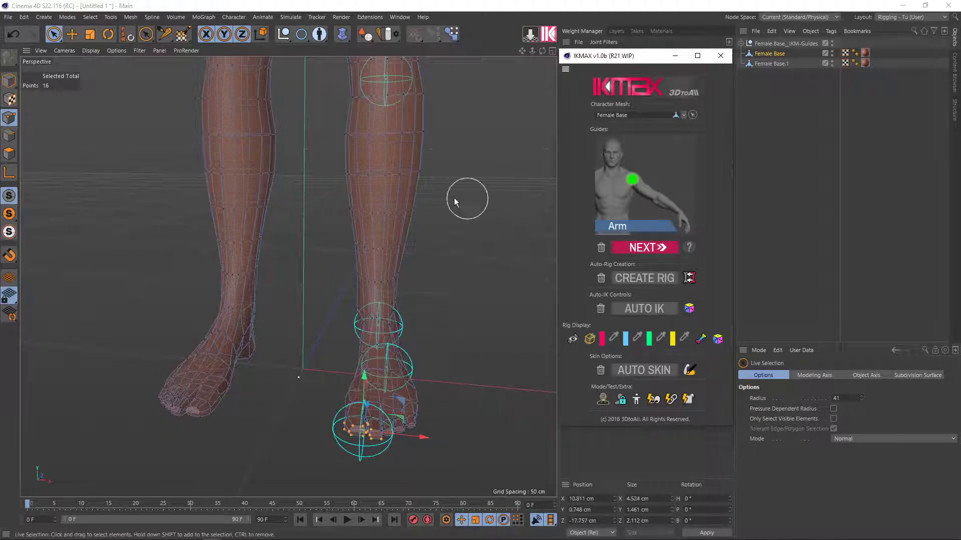
mouse_move(466, 200)
left_mouse_down("alt")
mouse_move(457, 167)
mouse_move(386, 412)
mouse_move(436, 219)
mouse_move(285, 272)
mouse_move(325, 368)
left_mouse_up("alt")
scroll(354, 190, "up", 3)
scroll(341, 156, "up", 3)
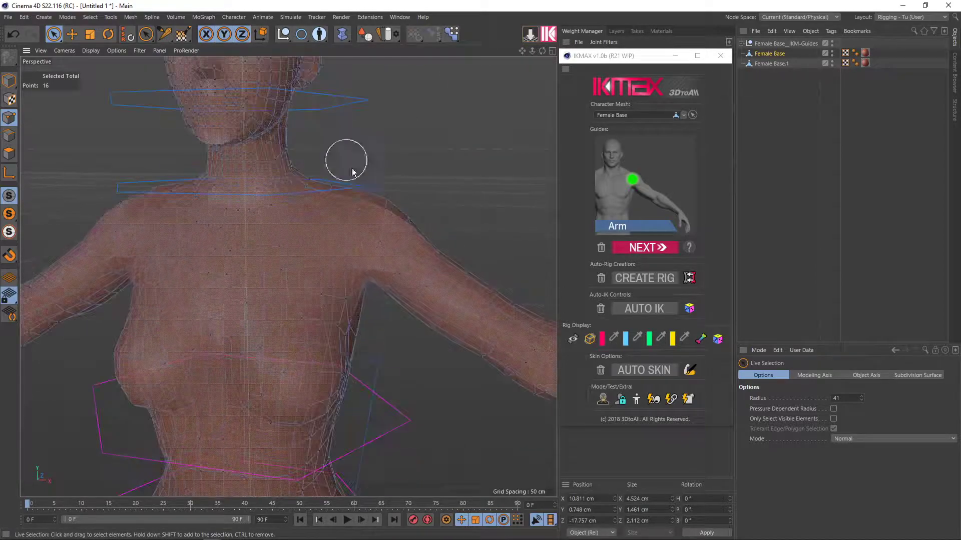
mouse_move(350, 162)
left_mouse_down("alt")
mouse_move(386, 185)
mouse_move(370, 176)
left_mouse_up("alt")
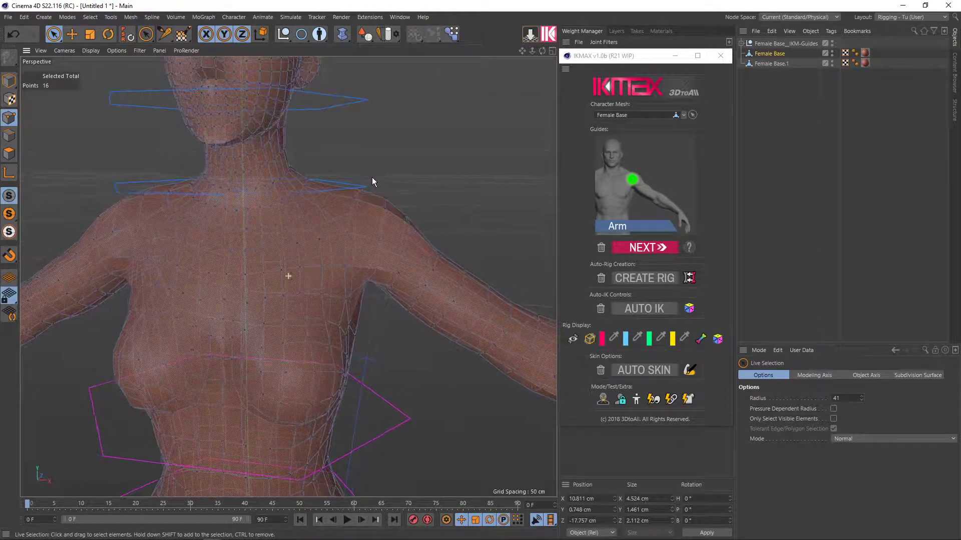
In the four-view layout, select the shoulder points and place the Arm guide
middle_click(371, 179)
scroll(401, 343, "down", 5)
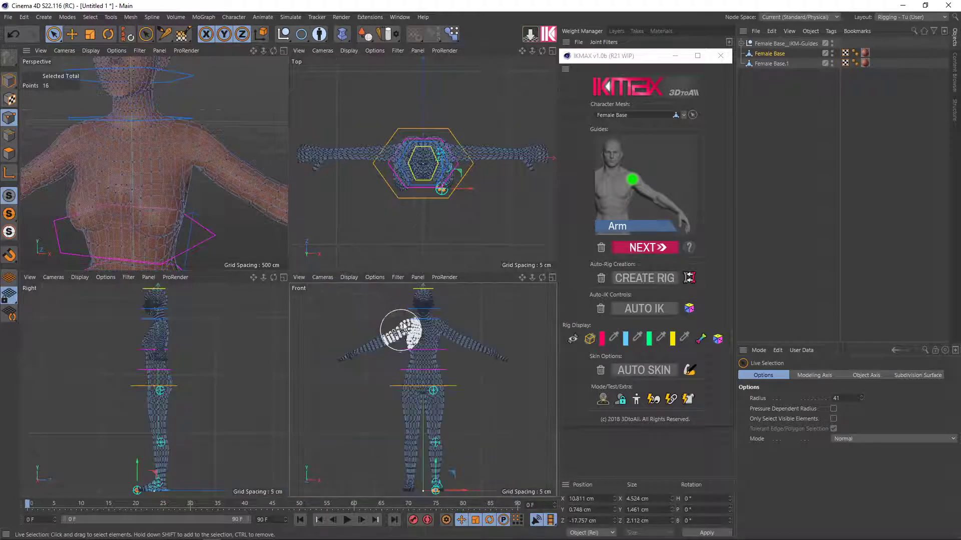
scroll(440, 382, "up", 4)
scroll(448, 334, "up", 2)
scroll(442, 384, "up", 2)
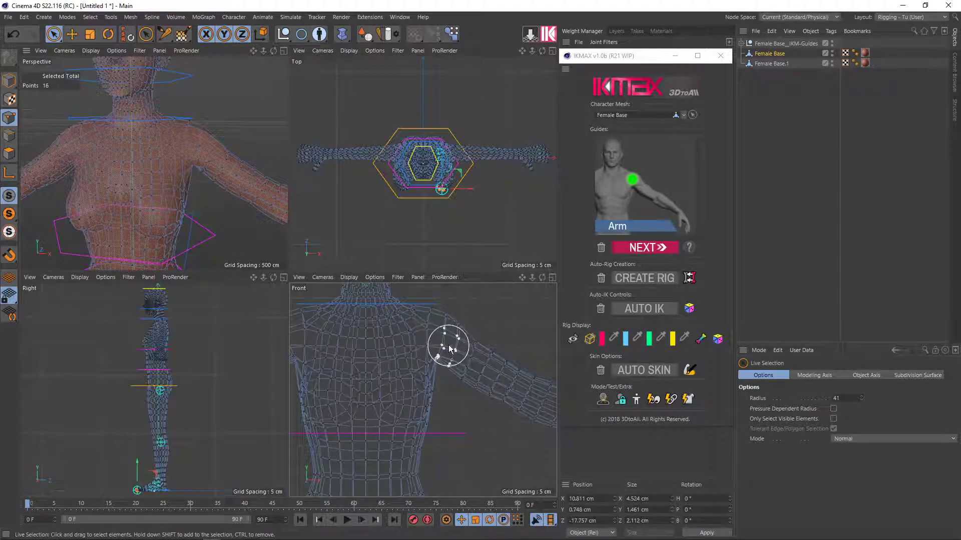
scroll(447, 338, "up", 1)
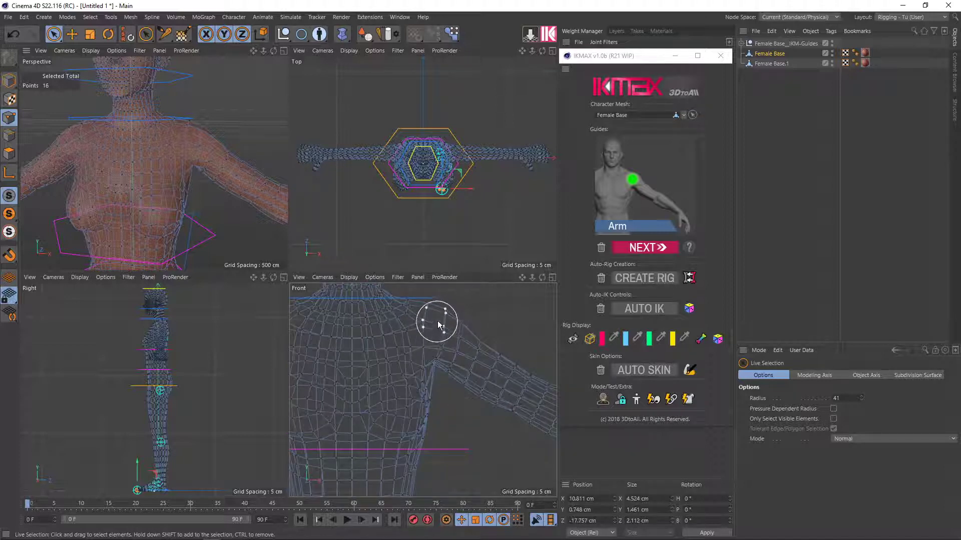
mouse_move(423, 340)
left_mouse_down()
mouse_move(440, 317)
mouse_move(427, 329)
left_mouse_up()
left_click(625, 247)
Select the elbow points and place the ForeArm guide
scroll(493, 352, "down", 2)
middle_click_drag(492, 351, 391, 308)
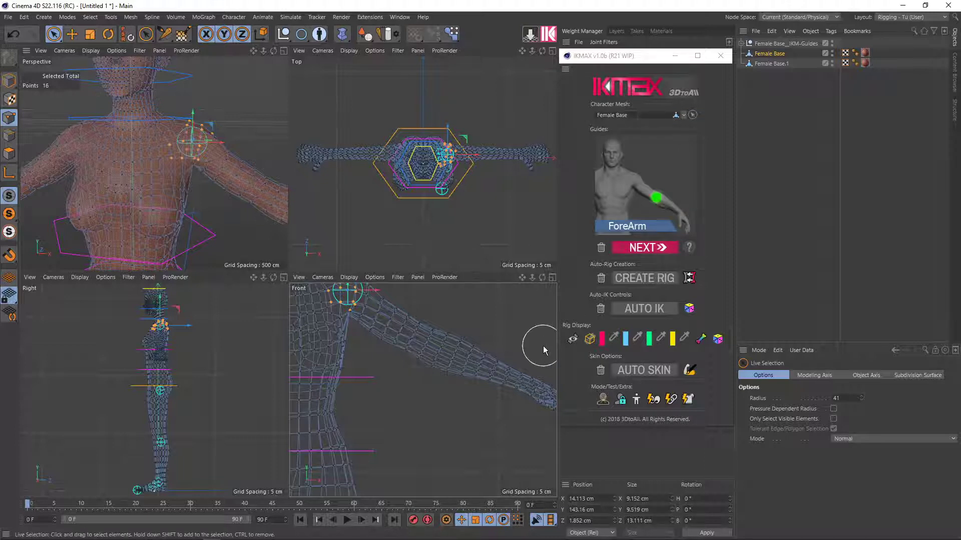
scroll(409, 395, "up", 1)
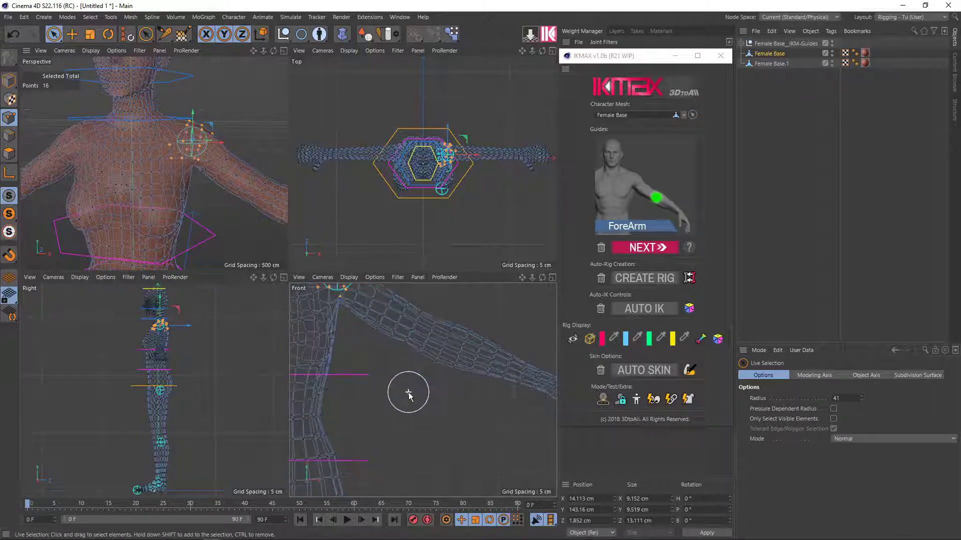
scroll(406, 373, "up", 1)
scroll(398, 382, "up", 1)
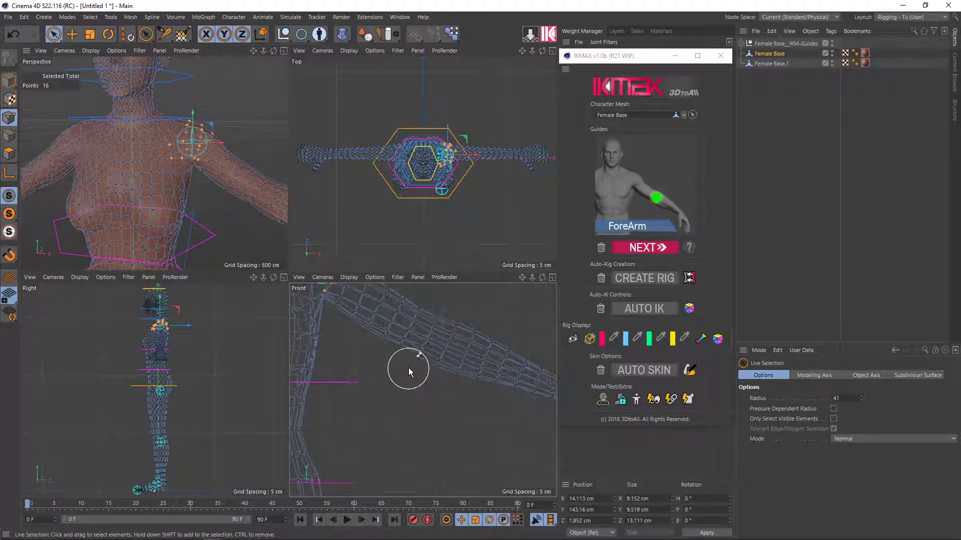
left_click_drag(411, 359, 424, 335)
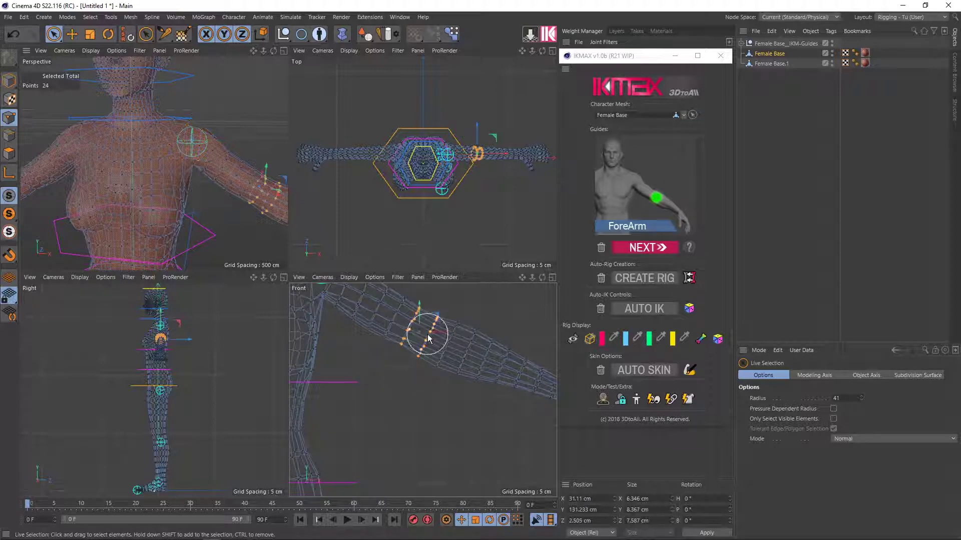
left_click(621, 248)
Select the wrist points and place the Palm guide
middle_click_drag(473, 356, 428, 345, "alt")
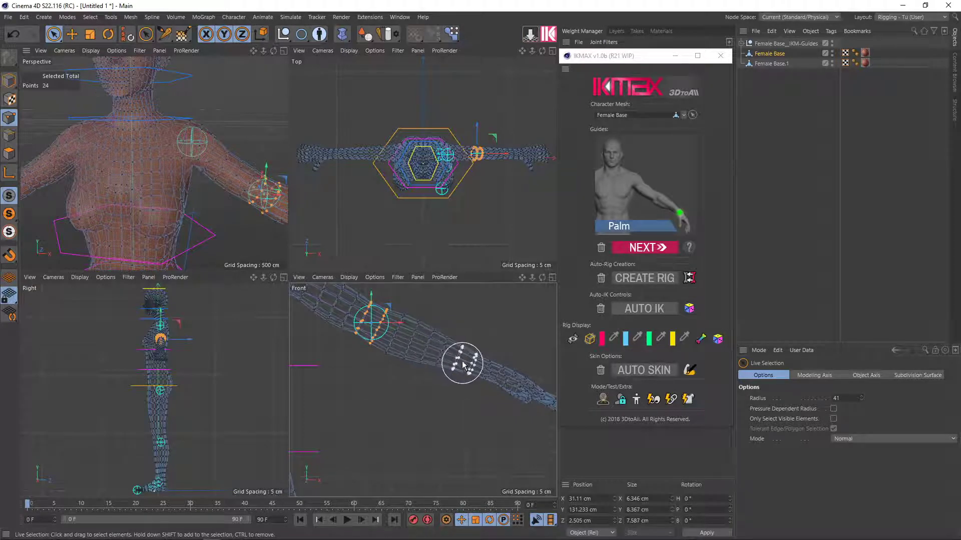
middle_click_drag(428, 337, 368, 326, "alt")
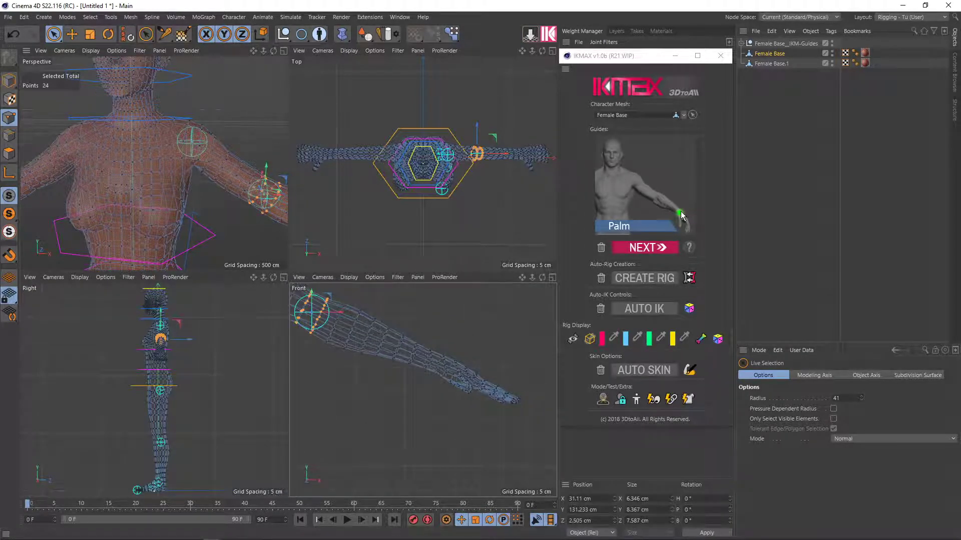
scroll(485, 368, "up", 3)
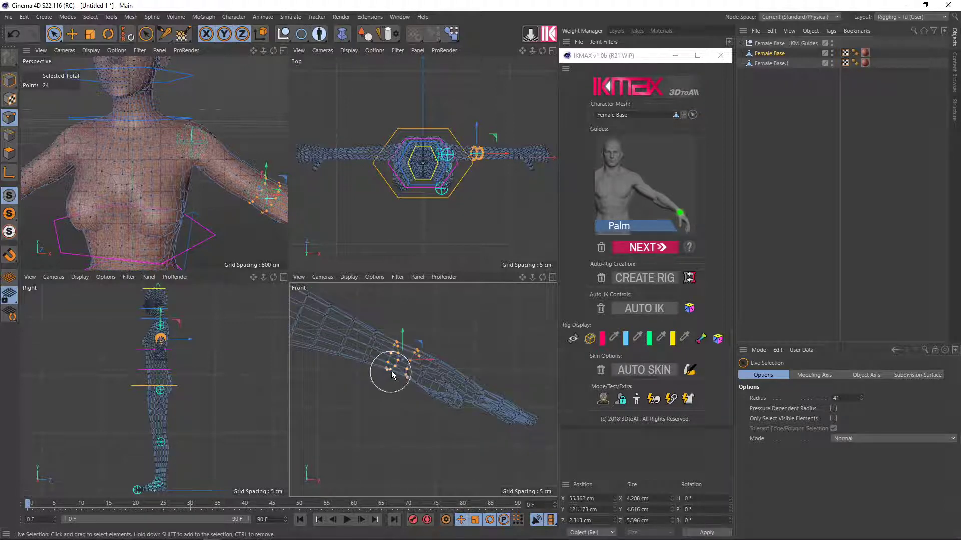
left_click(392, 370)
left_click(643, 248)
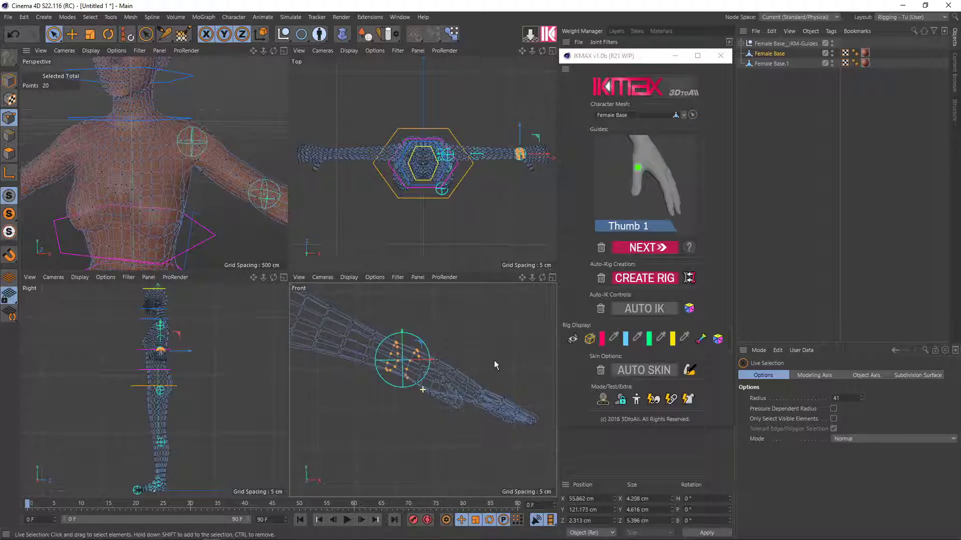
Maximize the perspective view, orbit to the hand, and place Thumb 1 at the thumb base
middle_click(248, 254)
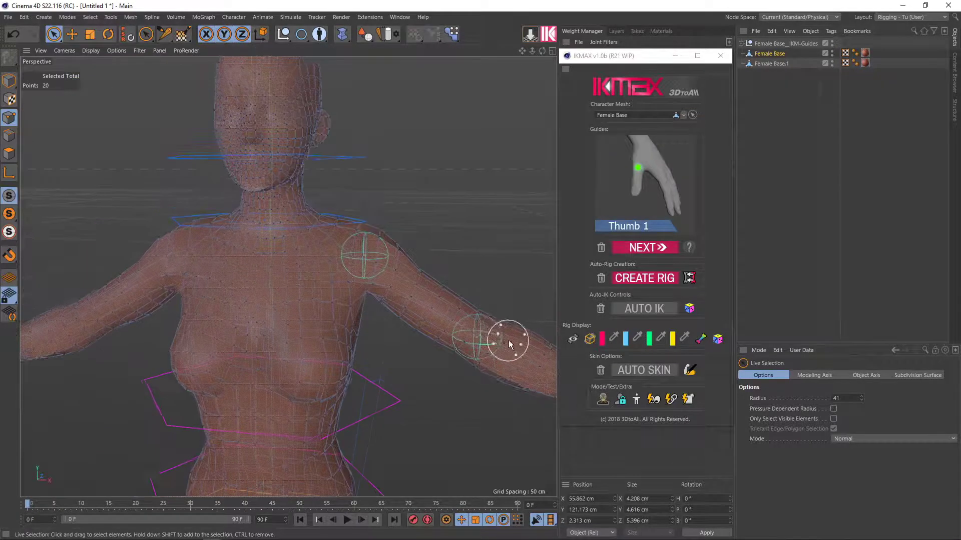
scroll(368, 260, "up", 5)
mouse_move(368, 260)
left_mouse_down("alt")
mouse_move(322, 297)
mouse_move(398, 301)
mouse_move(550, 263)
left_mouse_up("alt")
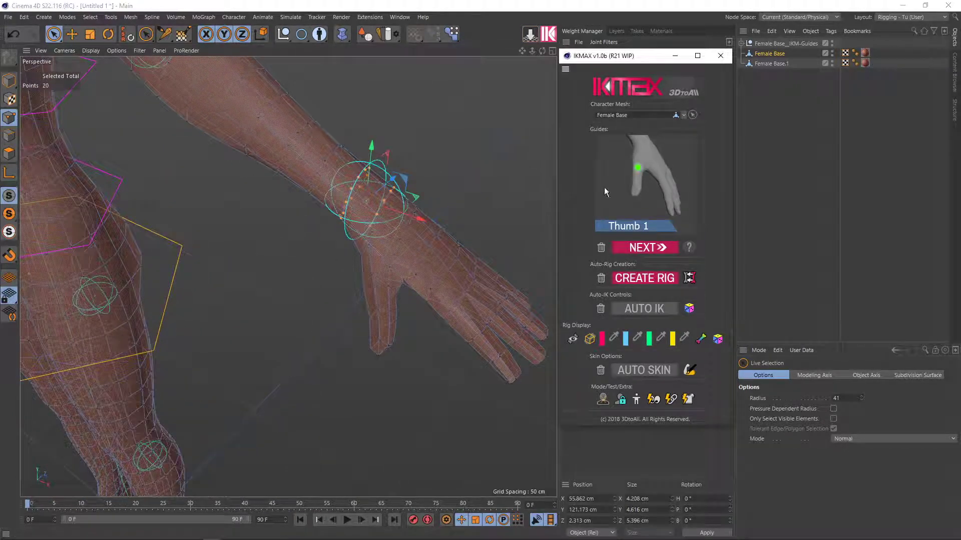
scroll(384, 278, "up", 3)
left_click_drag(386, 275, 382, 307, "alt")
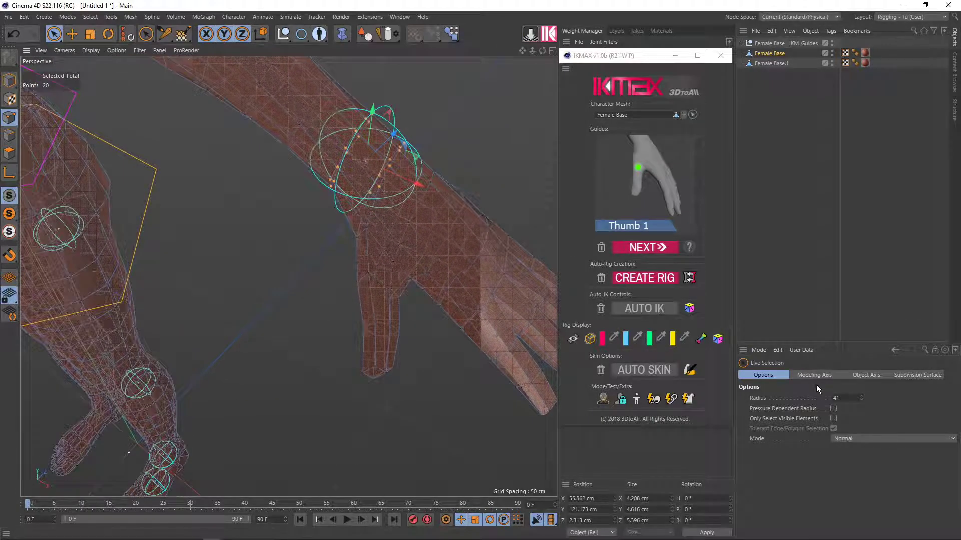
left_click(59, 40)
mouse_move(377, 286)
left_mouse_down("alt")
mouse_move(381, 307)
mouse_move(376, 248)
left_mouse_up("alt")
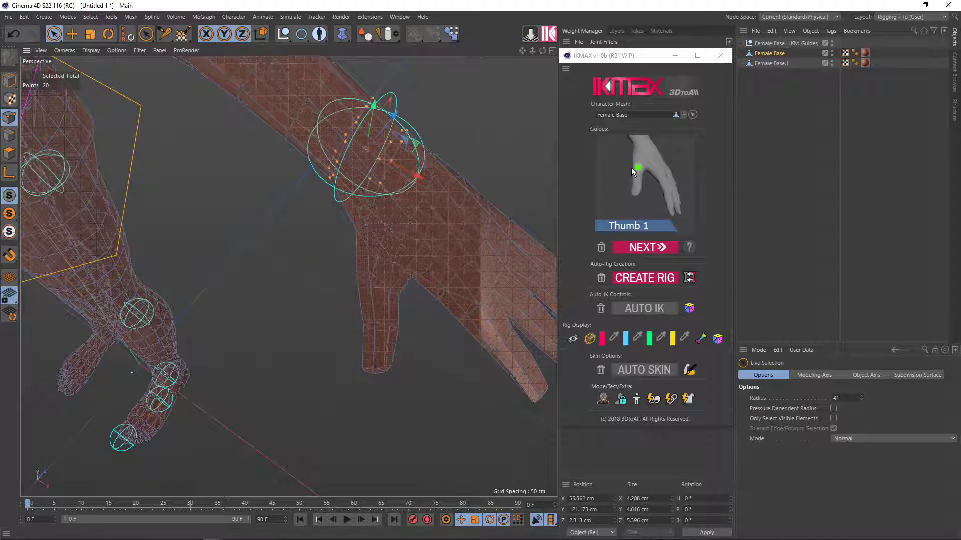
left_click_drag(349, 238, 392, 260)
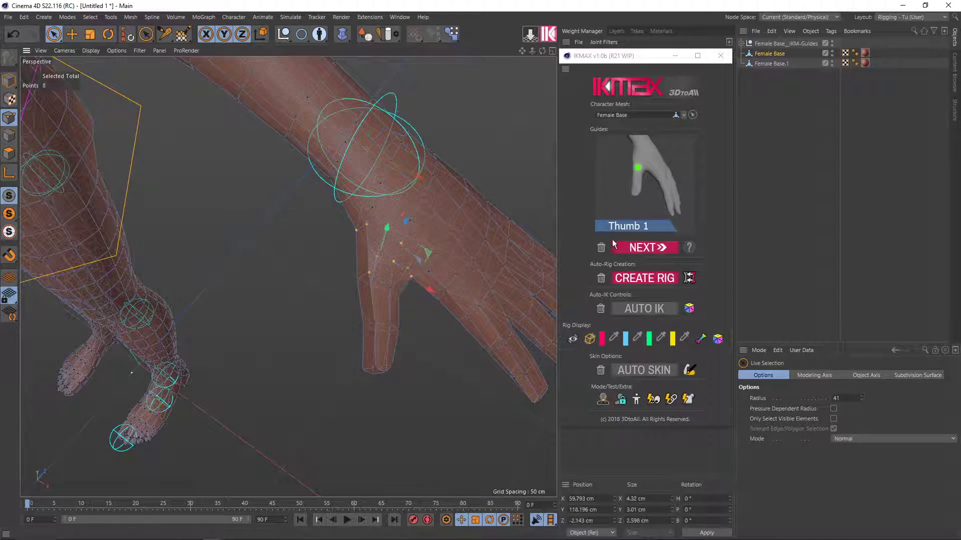
left_click(635, 248)
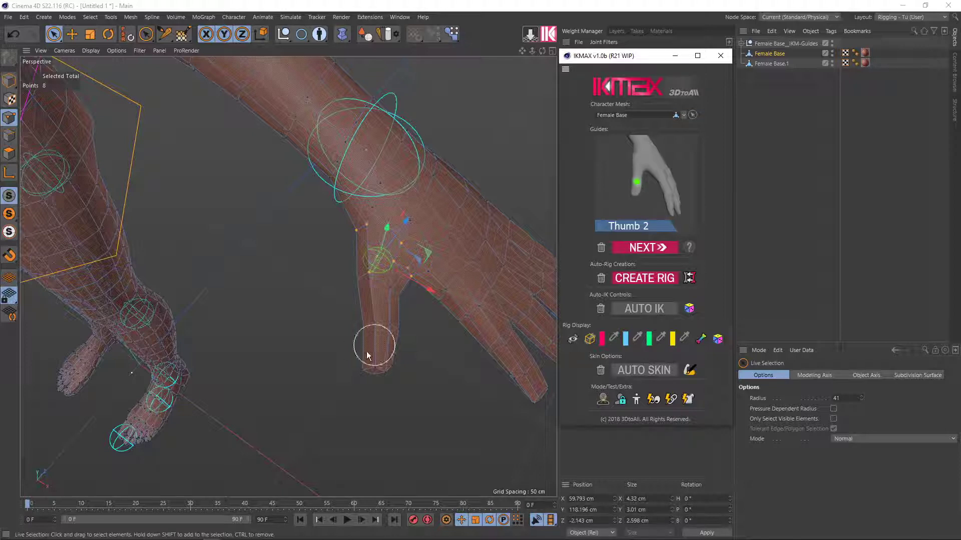
Place the Thumb 2 guide mid-thumb and Thumb End at the thumb tip
mouse_move(395, 314)
left_mouse_down()
mouse_move(375, 316)
mouse_move(362, 295)
left_mouse_up()
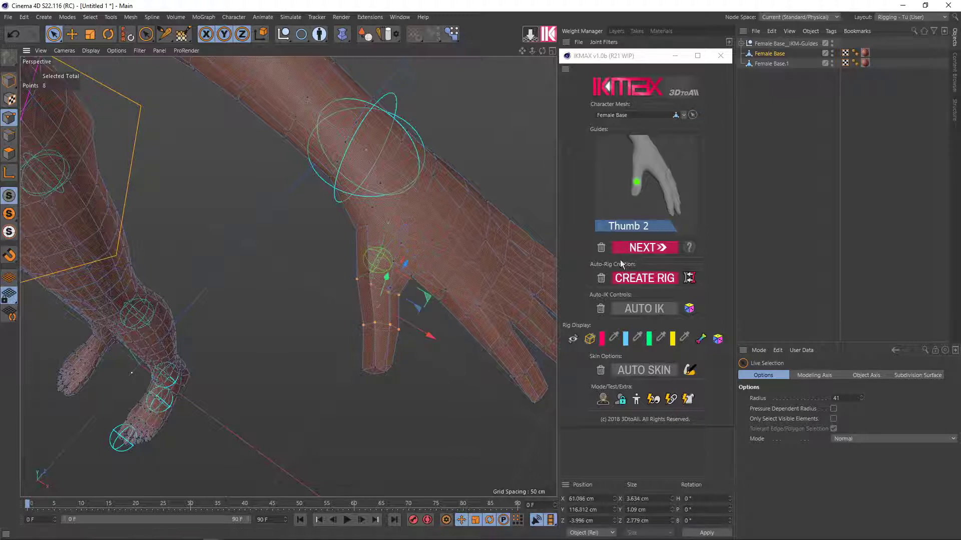
left_click(647, 248)
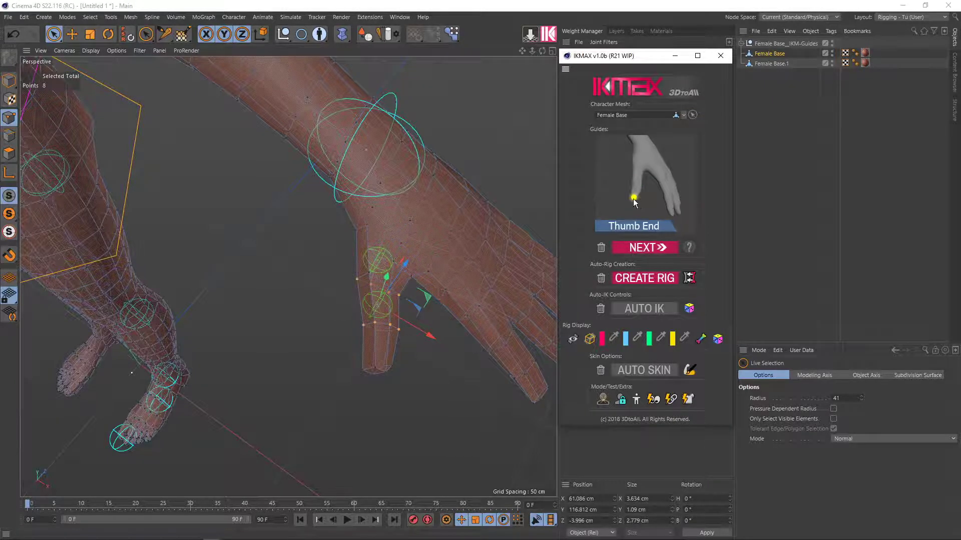
scroll(400, 357, "up", 2)
left_click_drag(393, 378, 384, 374)
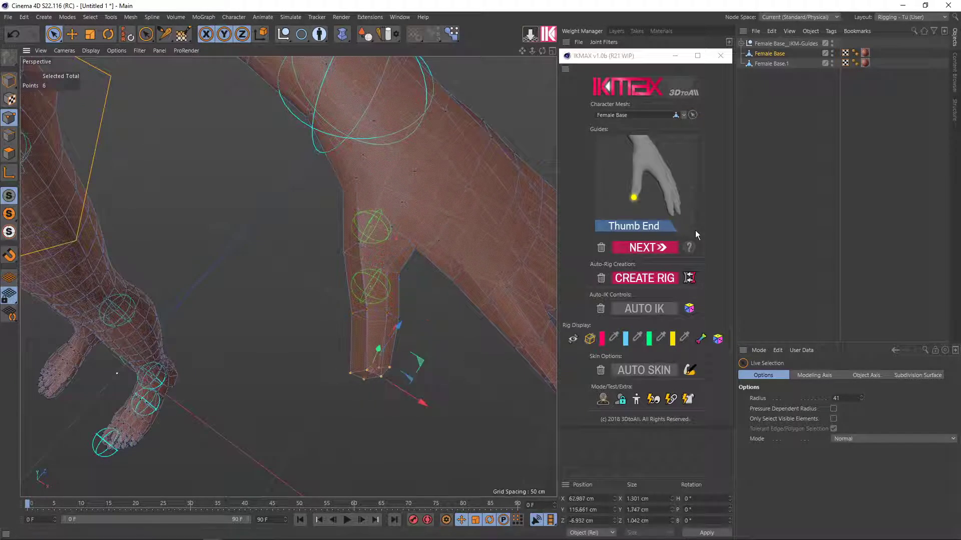
left_click(646, 248)
scroll(510, 300, "down", 1)
mouse_move(473, 326)
left_mouse_down("alt")
mouse_move(448, 341)
mouse_move(410, 329)
mouse_move(383, 334)
mouse_move(405, 339)
mouse_move(373, 265)
mouse_move(393, 275)
mouse_move(337, 266)
mouse_move(335, 280)
left_mouse_up("alt")
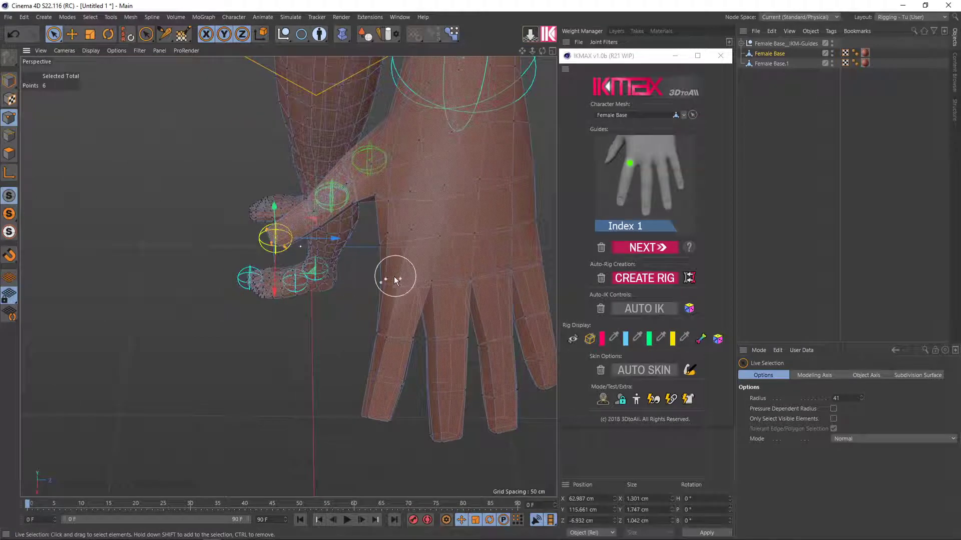
Place the Index 1, 2 and 3 guides along the index finger, then select its fingertip points
left_click(628, 248)
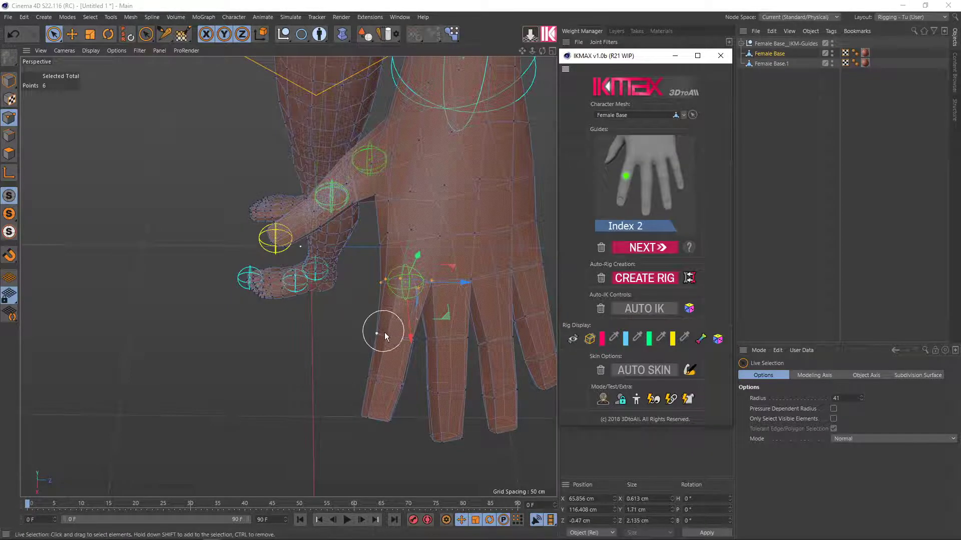
mouse_move(407, 321)
left_mouse_down("alt")
mouse_move(425, 300)
mouse_move(403, 310)
left_mouse_up("alt")
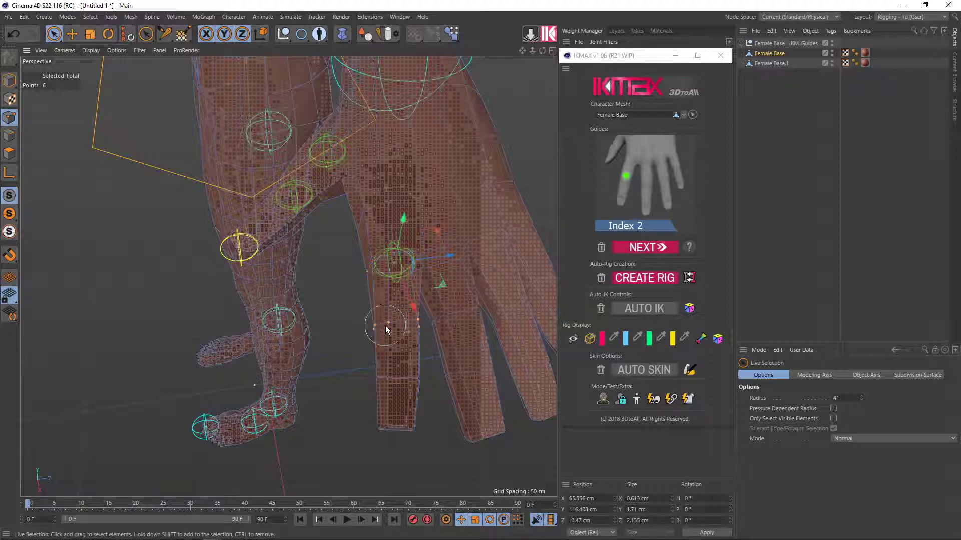
left_click(640, 249)
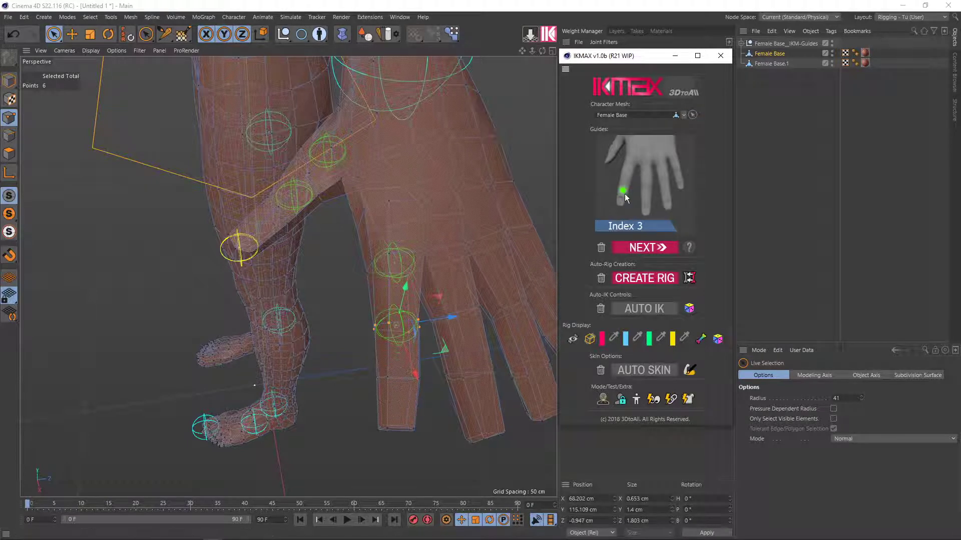
left_click(392, 379)
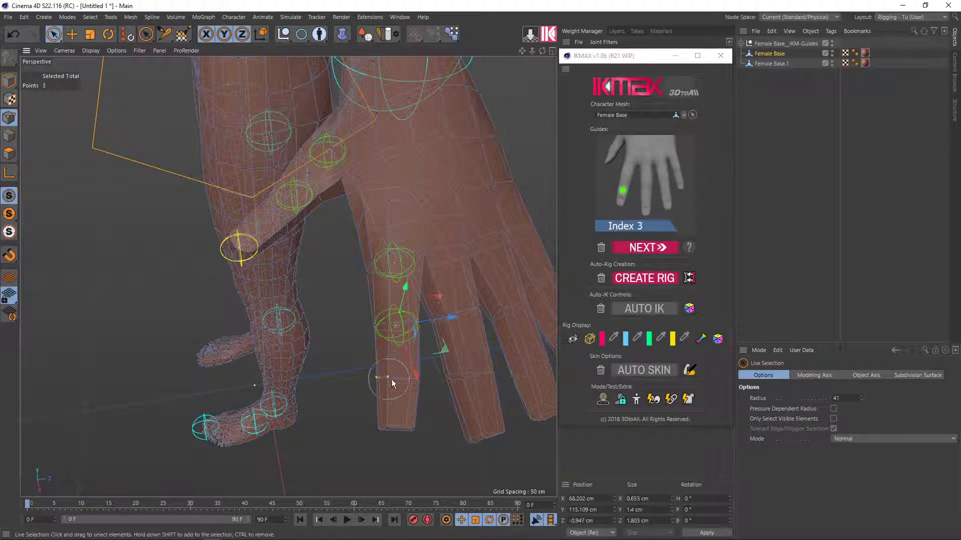
left_click(406, 378)
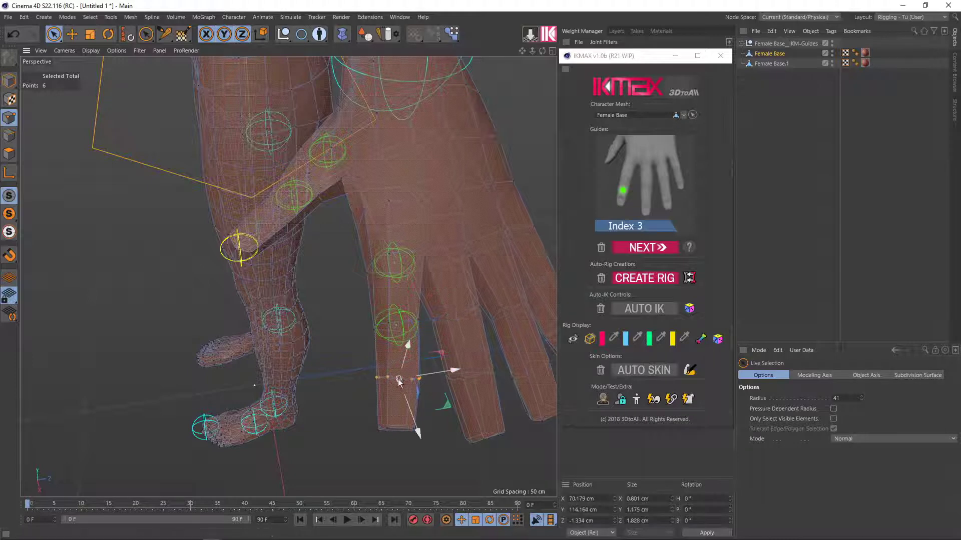
left_click(628, 249)
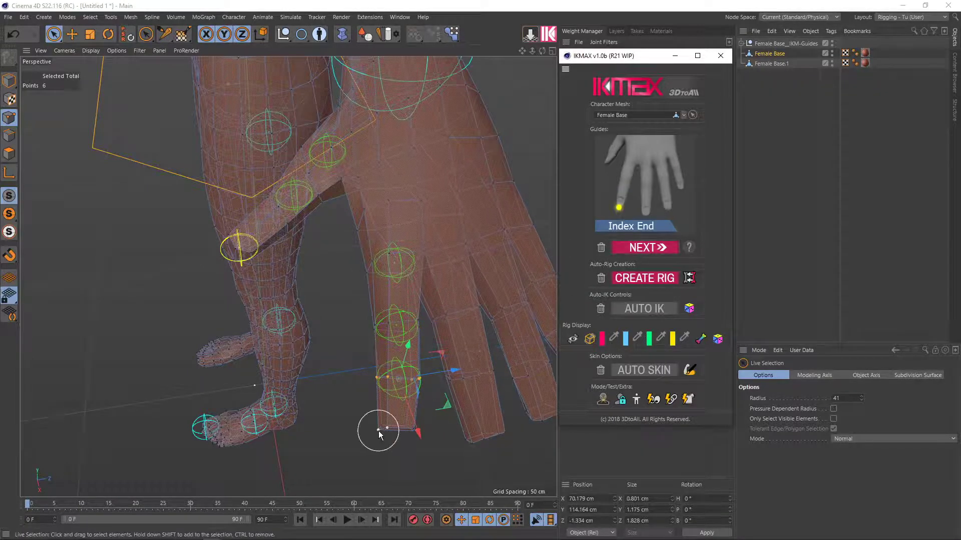
left_click(385, 430)
Place the Index End guide, then select the middle finger base and place Middle 1
left_click(647, 247)
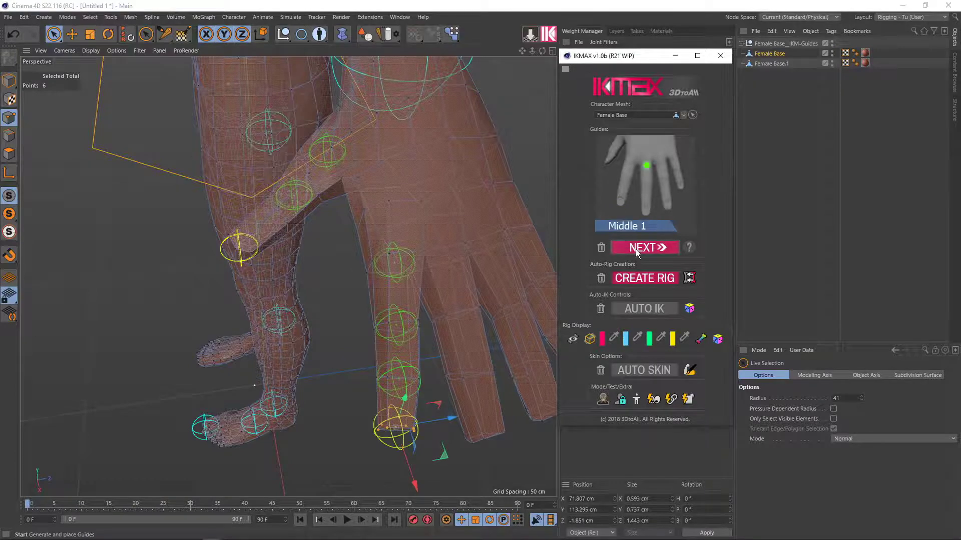
mouse_move(403, 325)
left_mouse_down("alt")
mouse_move(421, 326)
mouse_move(412, 338)
left_mouse_up("alt")
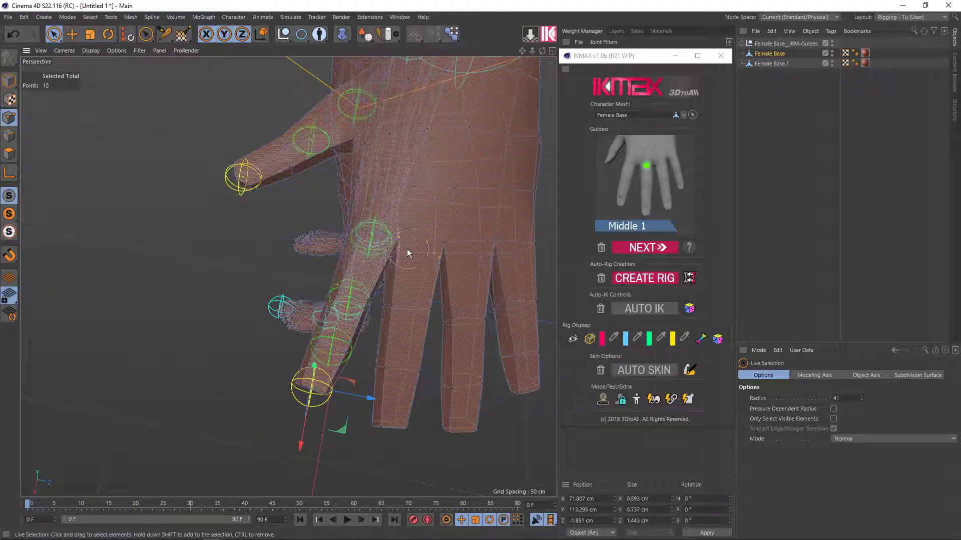
left_click_drag(403, 250, 438, 253, "shift")
mouse_move(405, 304)
left_mouse_down("alt")
mouse_move(448, 295)
mouse_move(375, 310)
left_mouse_up("alt")
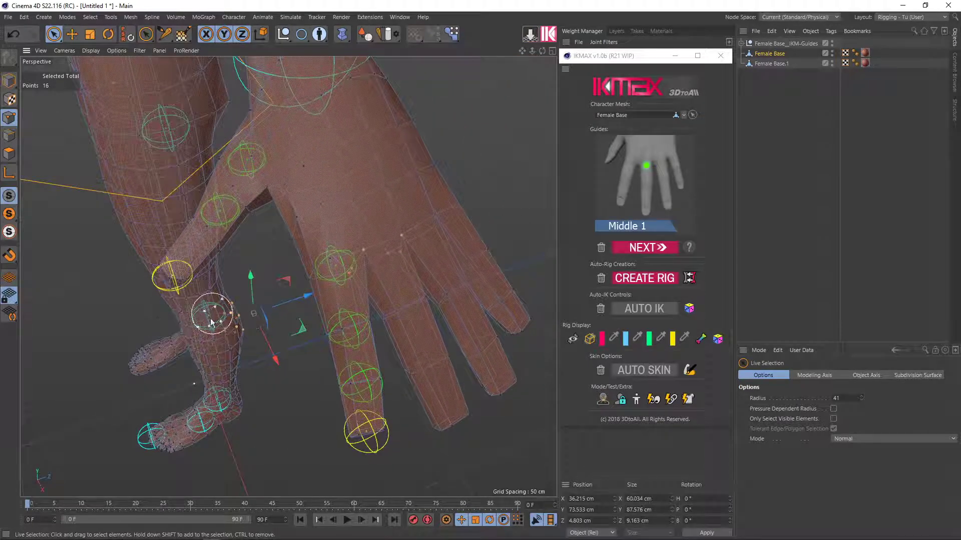
left_click_drag(276, 323, 274, 353, "alt")
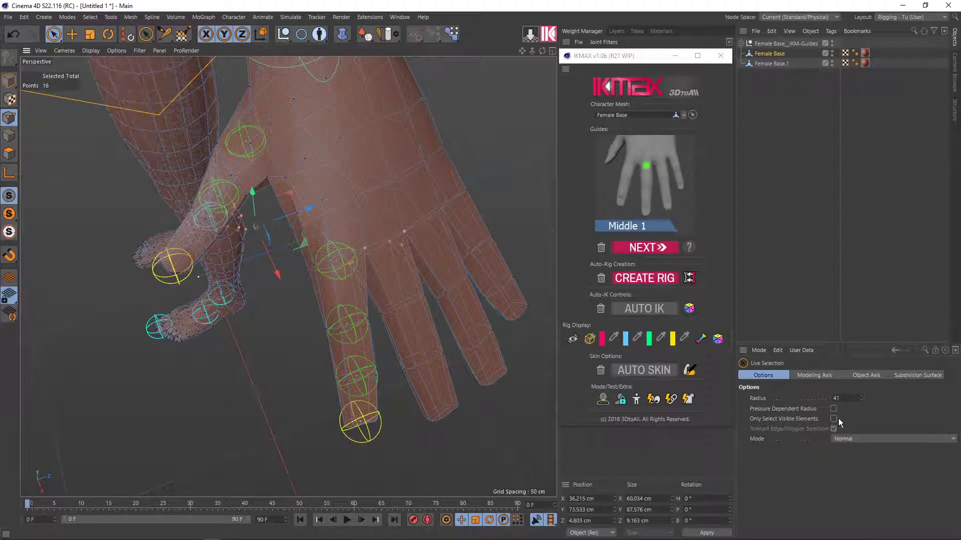
left_click(442, 196)
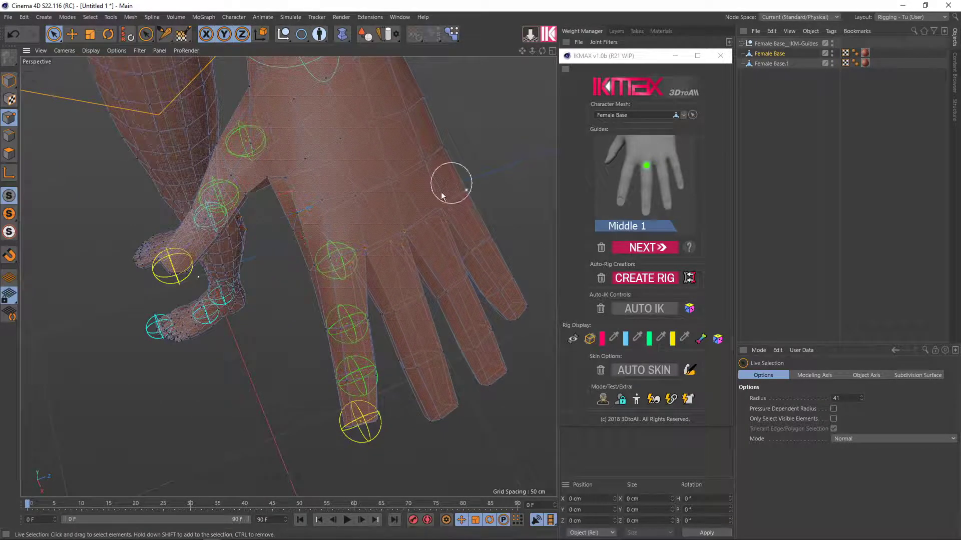
left_click_drag(374, 239, 371, 251, "alt")
left_click(371, 251)
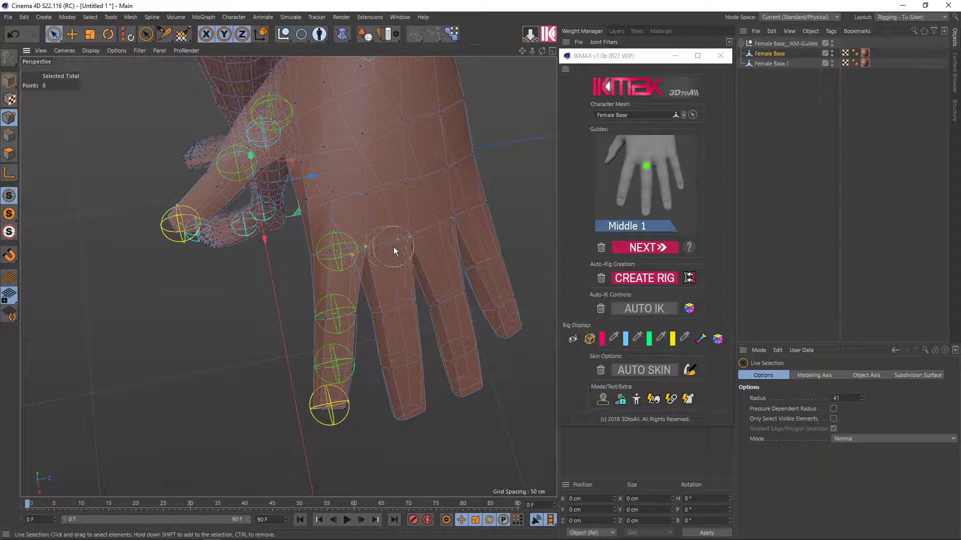
left_click(646, 248)
Place the Middle 2 and Middle 3 guides, then select the middle fingertip points
mouse_move(506, 290)
left_mouse_down("alt")
mouse_move(386, 252)
mouse_move(392, 274)
mouse_move(392, 263)
mouse_move(382, 281)
left_mouse_up("alt")
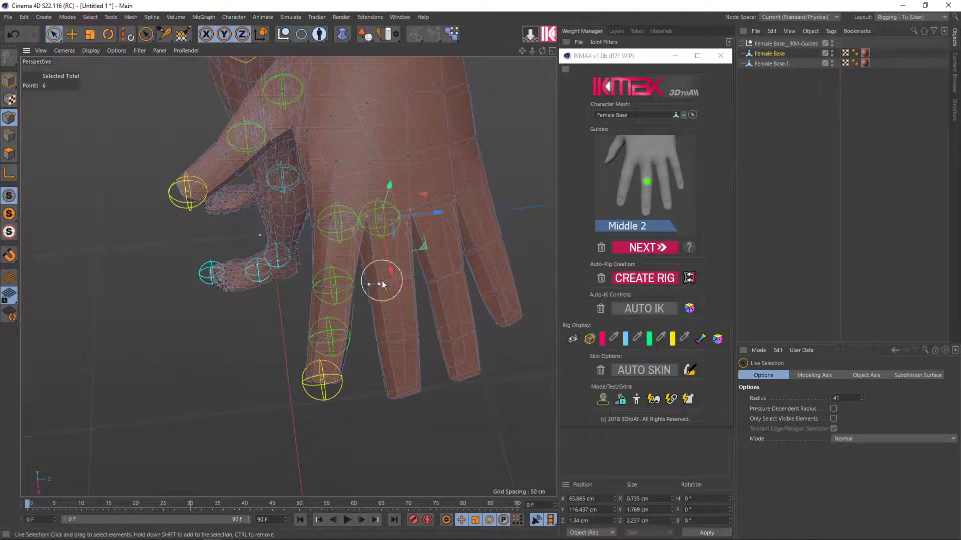
left_click(647, 248)
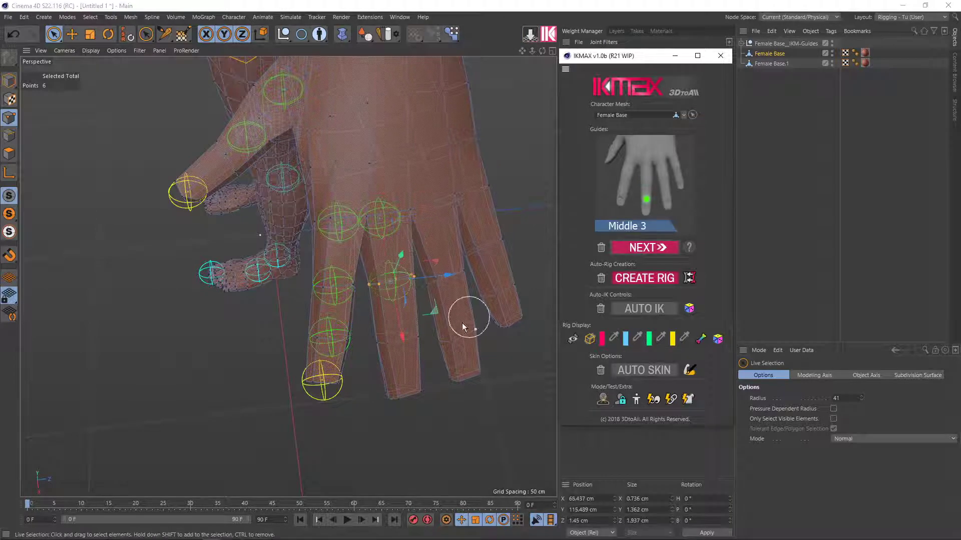
left_click_drag(428, 353, 401, 293, "alt")
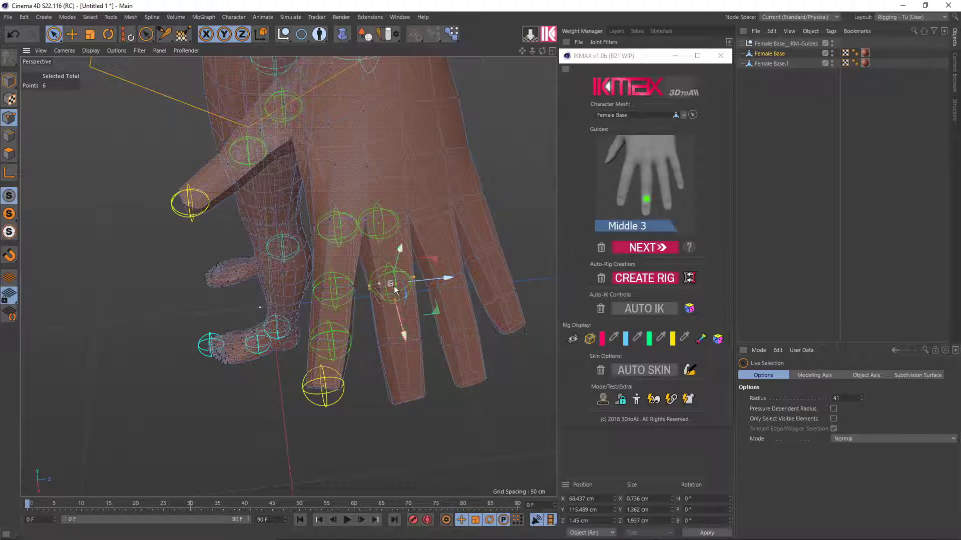
left_click_drag(395, 344, 408, 341)
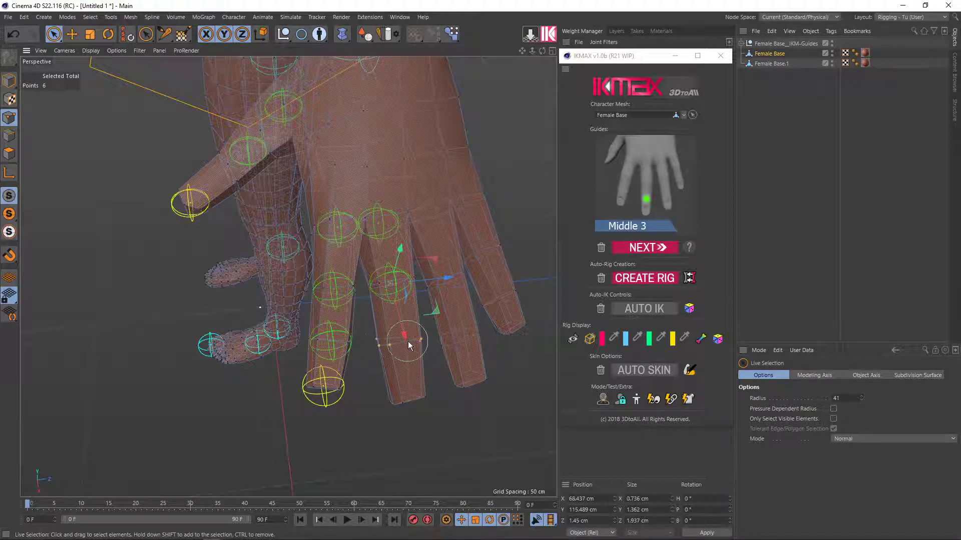
left_click(646, 247)
left_click(401, 404)
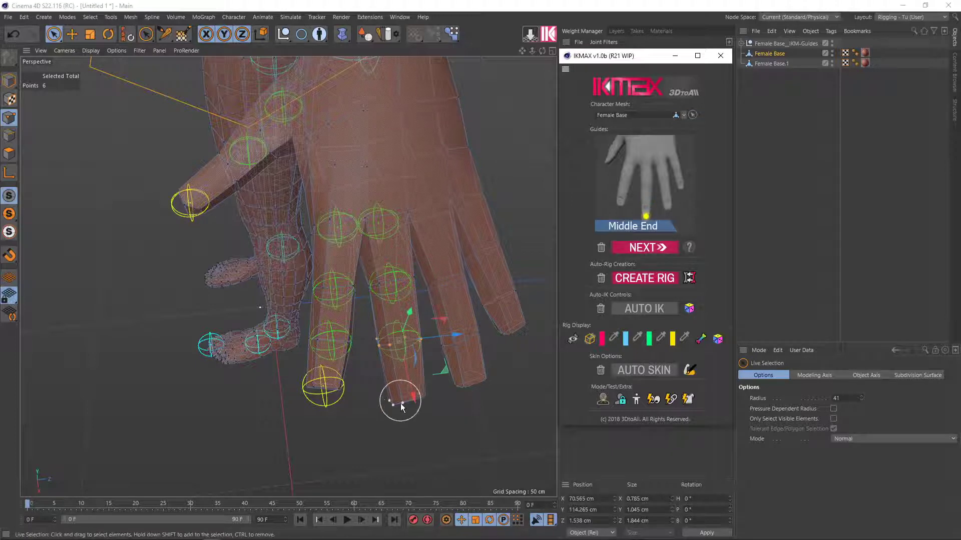
left_click_drag(401, 404, 404, 401)
Place the middle fingertip guide, then the Ring 1 and Ring 2 guides on the ring finger
left_click(647, 247)
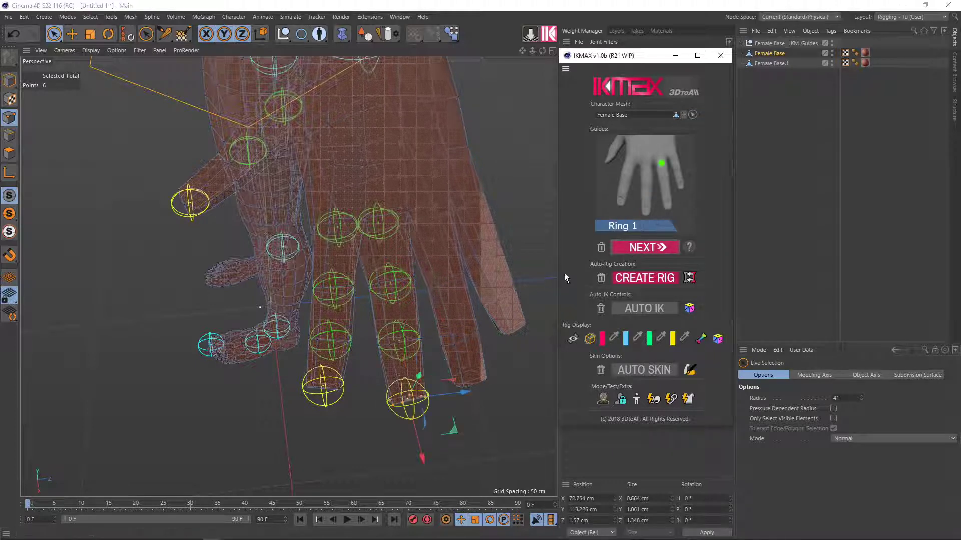
left_click_drag(465, 295, 415, 323, "alt")
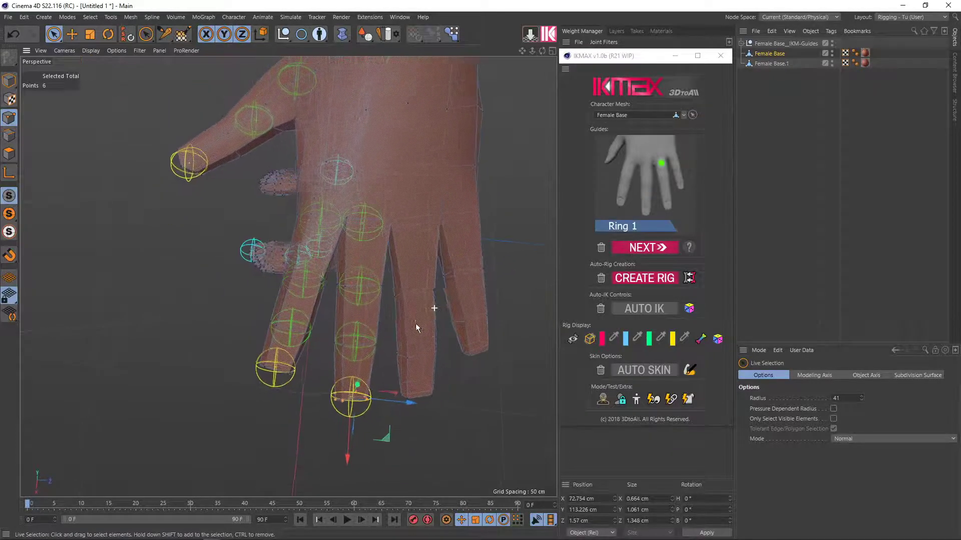
left_click(415, 226)
left_click(647, 247)
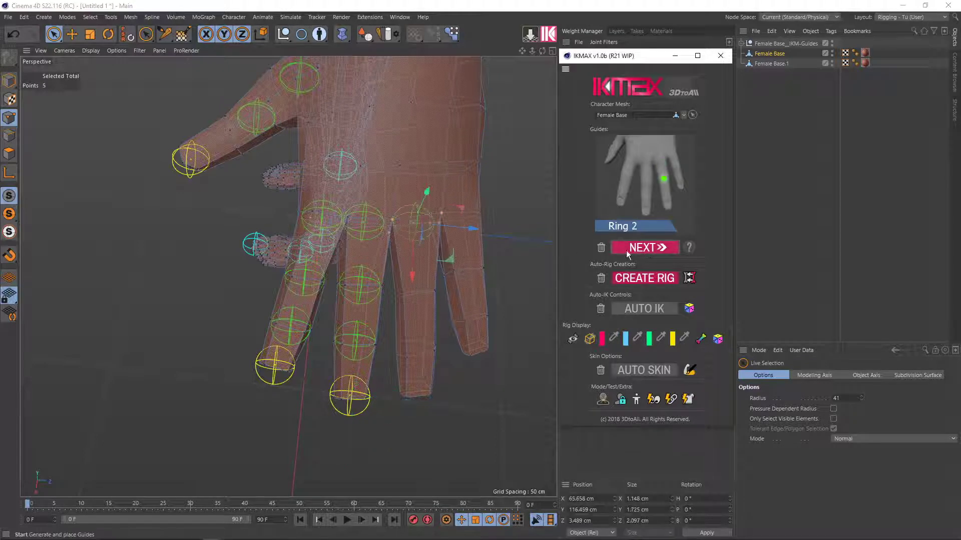
left_click(415, 300)
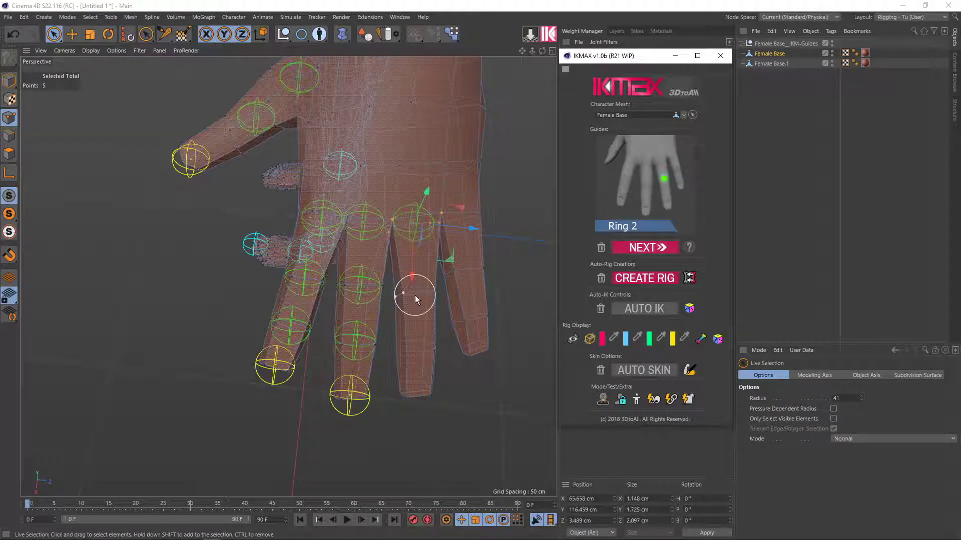
left_click(647, 247)
Undo a stray selection, then place the Ring 3 and Ring End guides at the fingertip
left_click(407, 352)
key("ctrl+z")
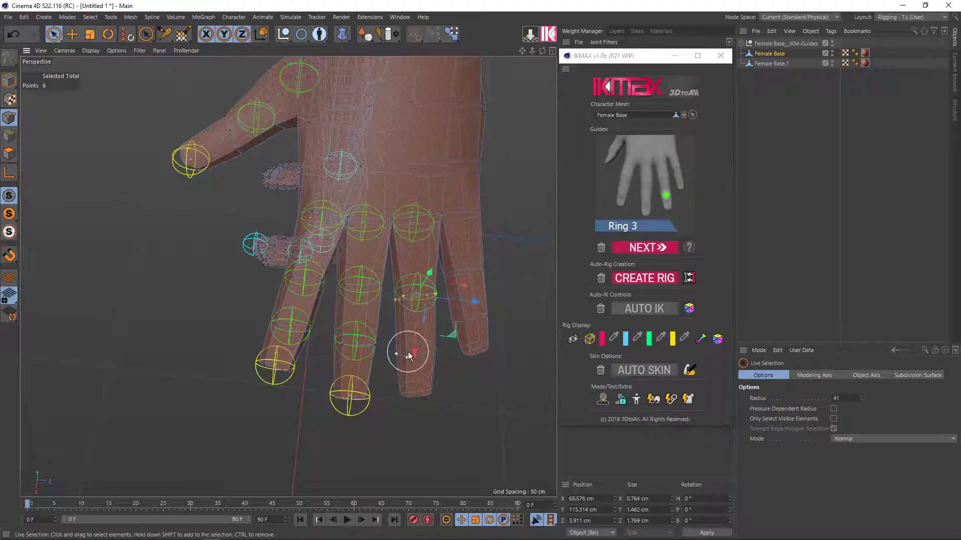
left_click(457, 392)
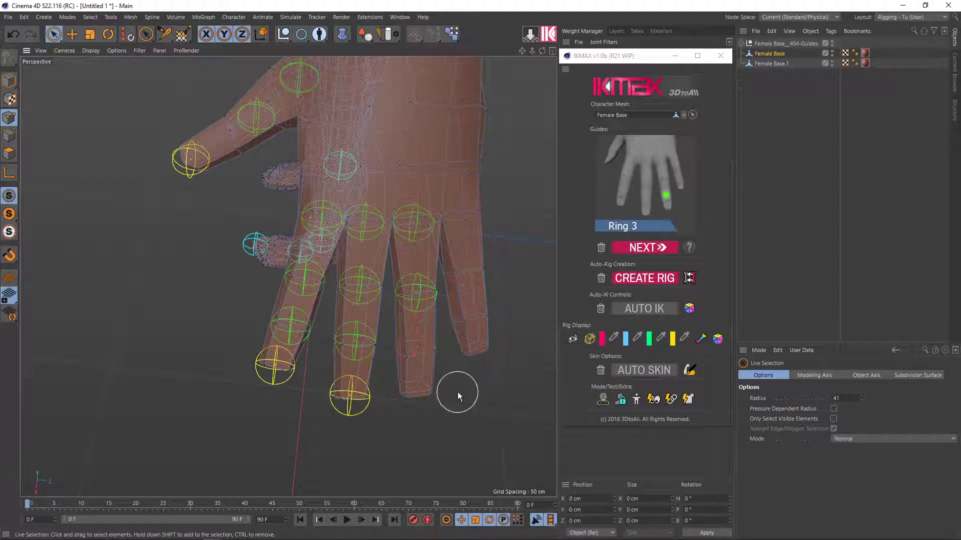
left_click(423, 350)
left_click(646, 247)
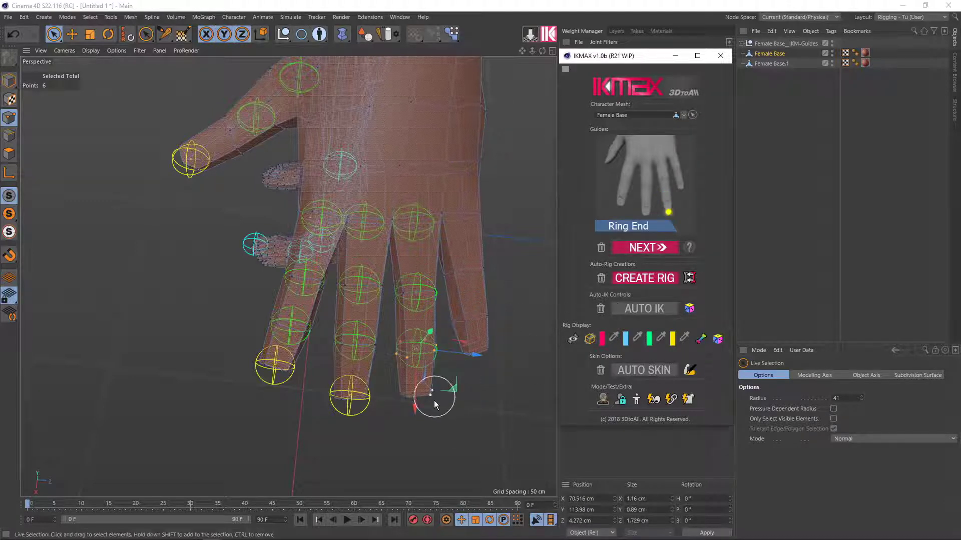
left_click_drag(441, 407, 409, 395)
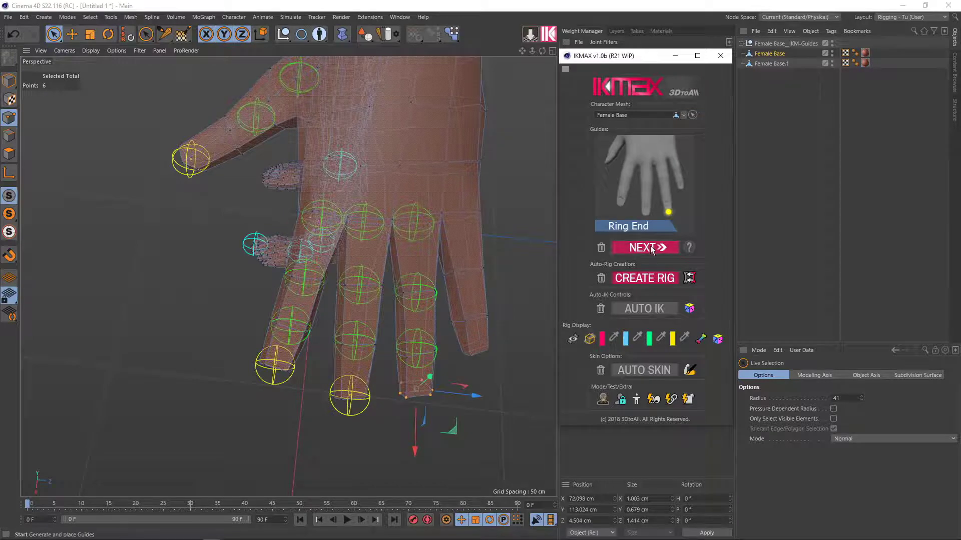
mouse_move(476, 360)
left_mouse_down("alt")
mouse_move(418, 361)
mouse_move(437, 326)
left_mouse_up("alt")
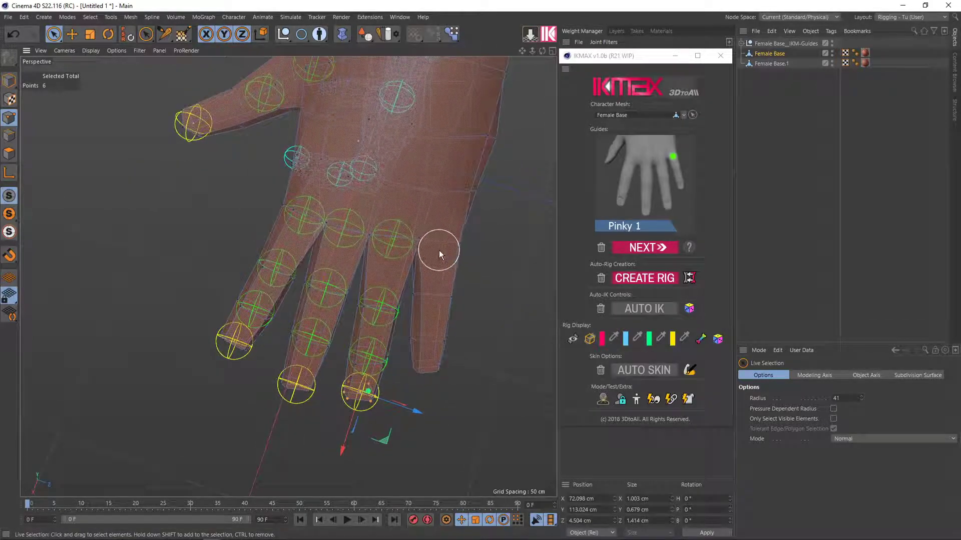
Place the Pinky 1, 2, 3 and Pinky End guides along the little finger
left_click(648, 248)
left_click_drag(415, 294, 463, 300)
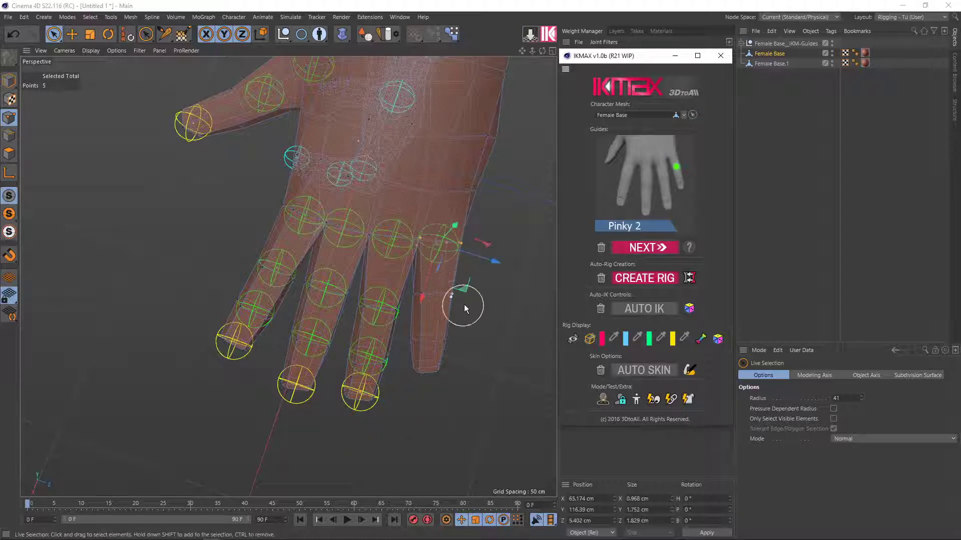
left_click(648, 248)
mouse_move(514, 294)
left_mouse_down("alt")
mouse_move(483, 341)
mouse_move(482, 322)
left_mouse_up("alt")
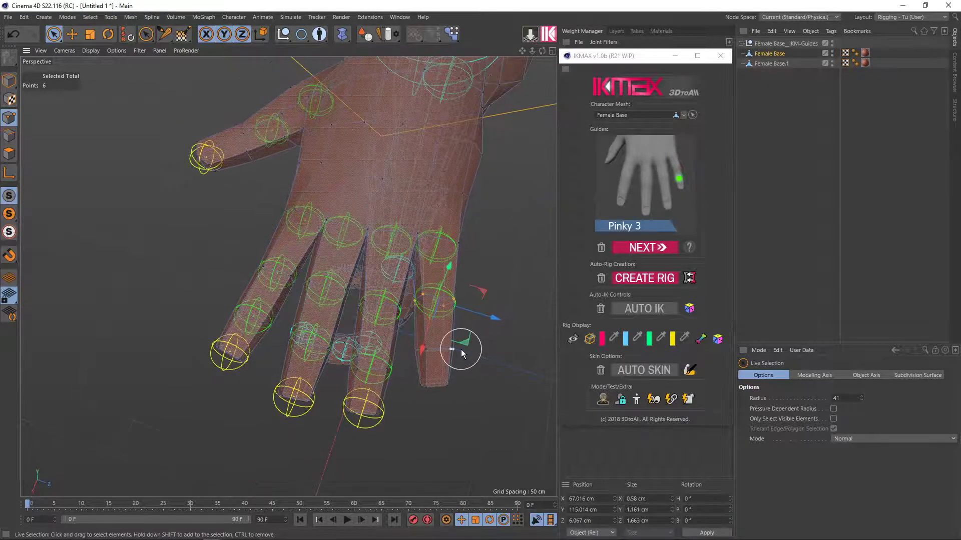
left_click(648, 250)
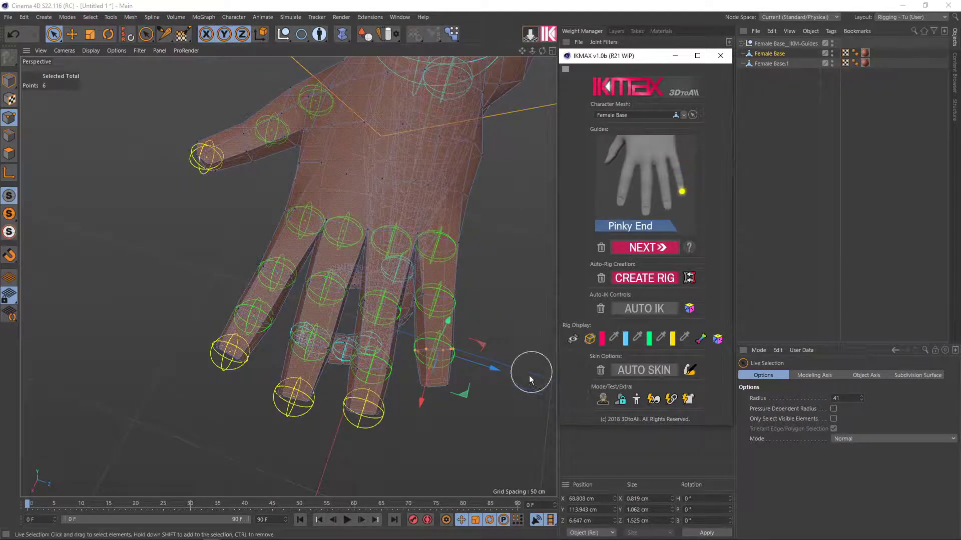
mouse_move(529, 375)
left_mouse_down("alt")
mouse_move(474, 379)
mouse_move(490, 404)
left_mouse_up("alt")
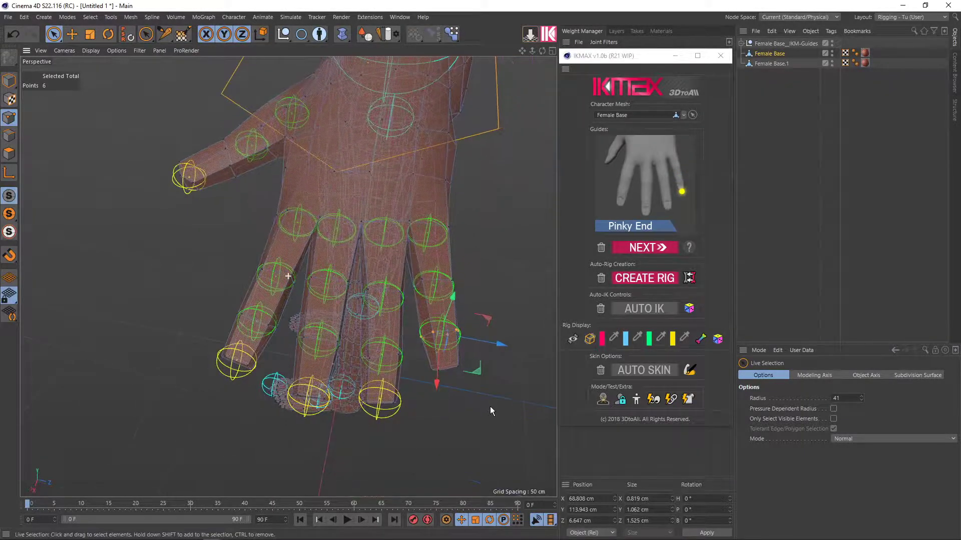
left_click(647, 248)
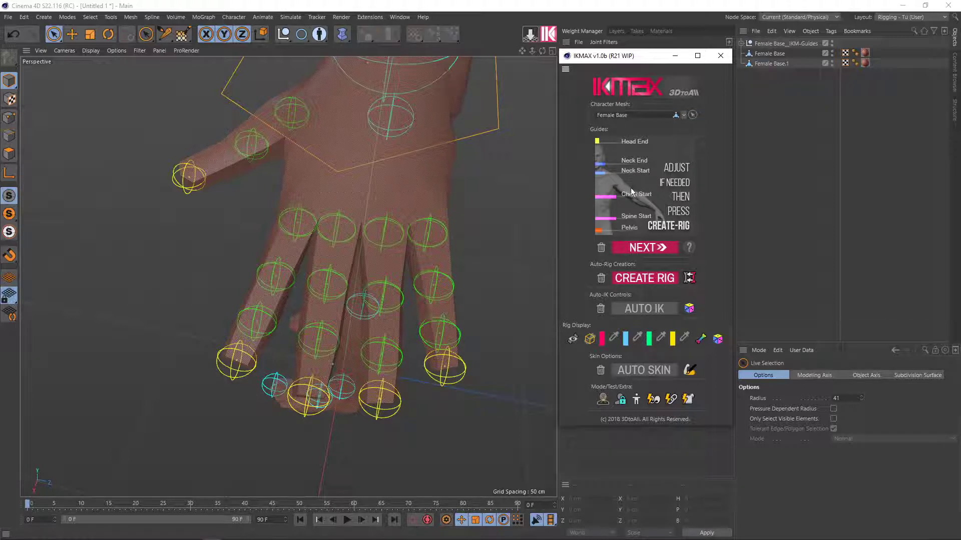
Zoom out from the hand guides and switch to the four-view layout to review all guides
mouse_move(380, 271)
left_mouse_down("alt")
mouse_move(361, 310)
mouse_move(409, 340)
mouse_move(464, 293)
mouse_move(392, 334)
mouse_move(443, 338)
mouse_move(302, 307)
mouse_move(422, 293)
mouse_move(413, 305)
left_mouse_up("alt")
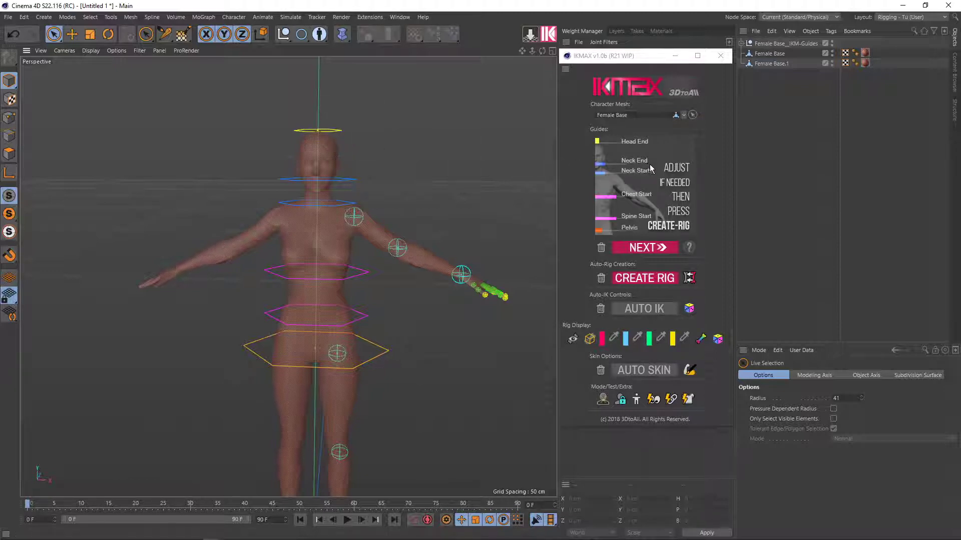
scroll(328, 182, "up", 2)
scroll(330, 179, "up", 3)
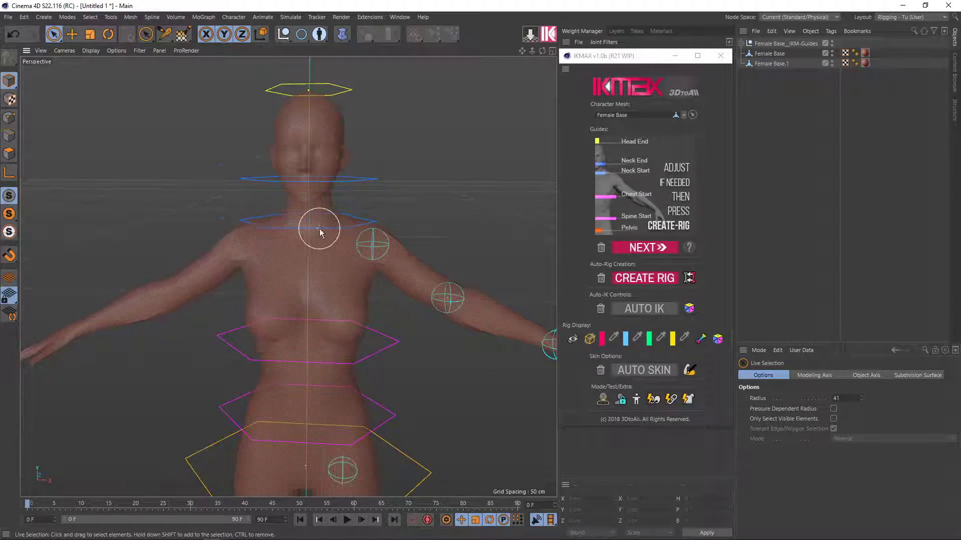
scroll(312, 232, "up", 2)
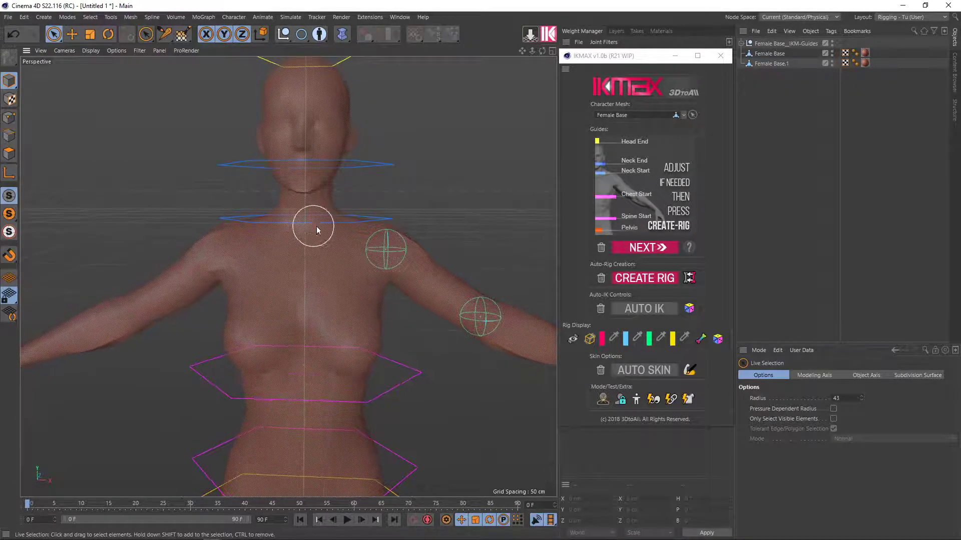
middle_click(310, 227)
Zoom the Front view to the neck and lower Neck End from Y 157.497 to 156.075 cm
scroll(360, 344, "up", 3)
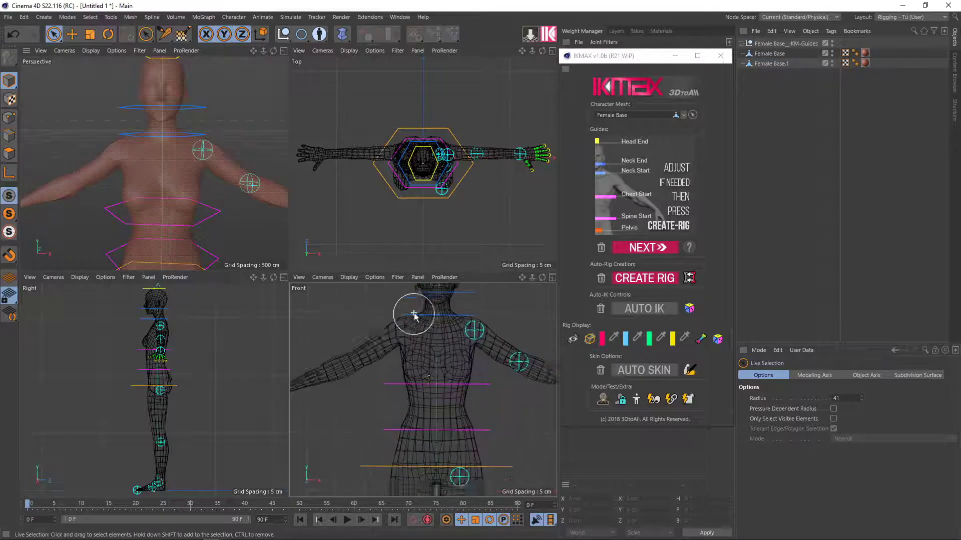
scroll(395, 340, "up", 2)
scroll(406, 380, "up", 2)
scroll(408, 381, "up", 1)
scroll(410, 386, "up", 1)
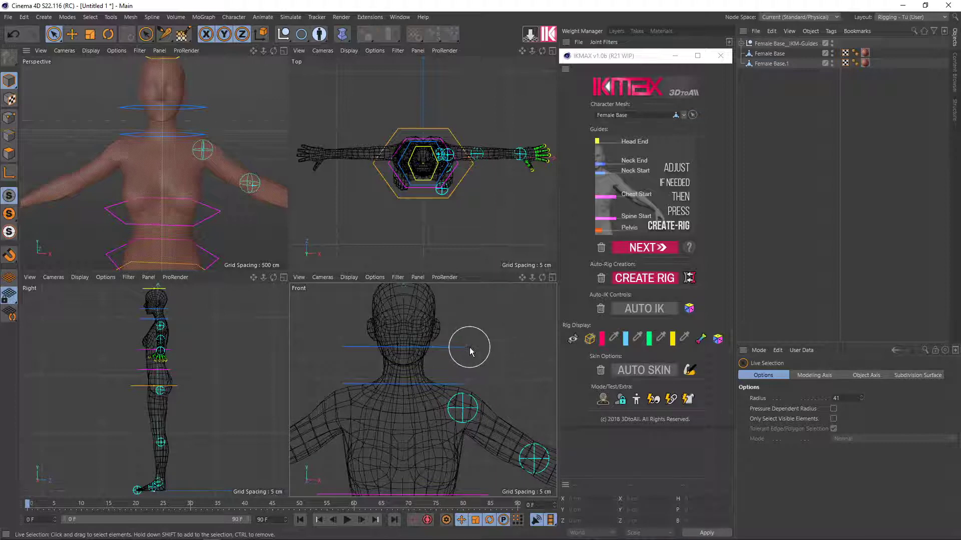
left_click(465, 349)
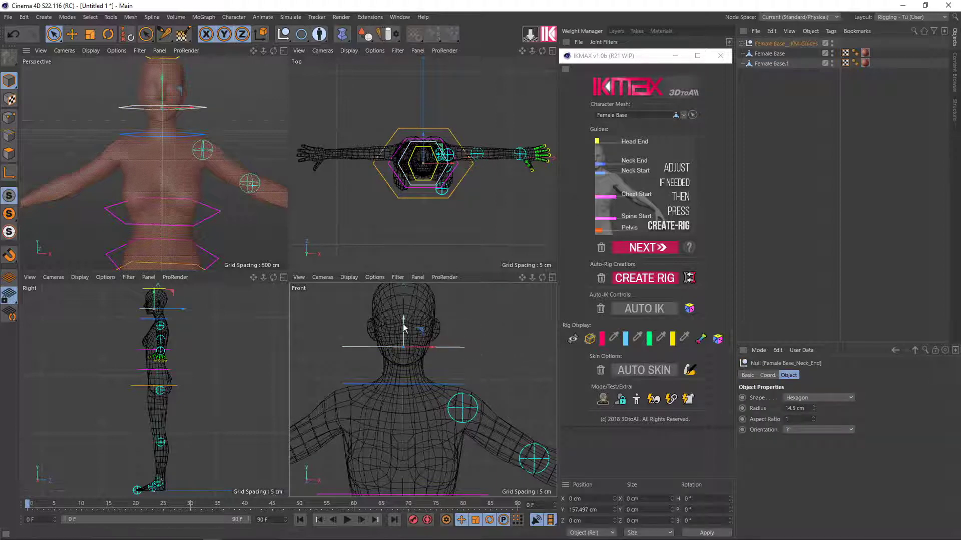
left_click_drag(404, 329, 405, 336)
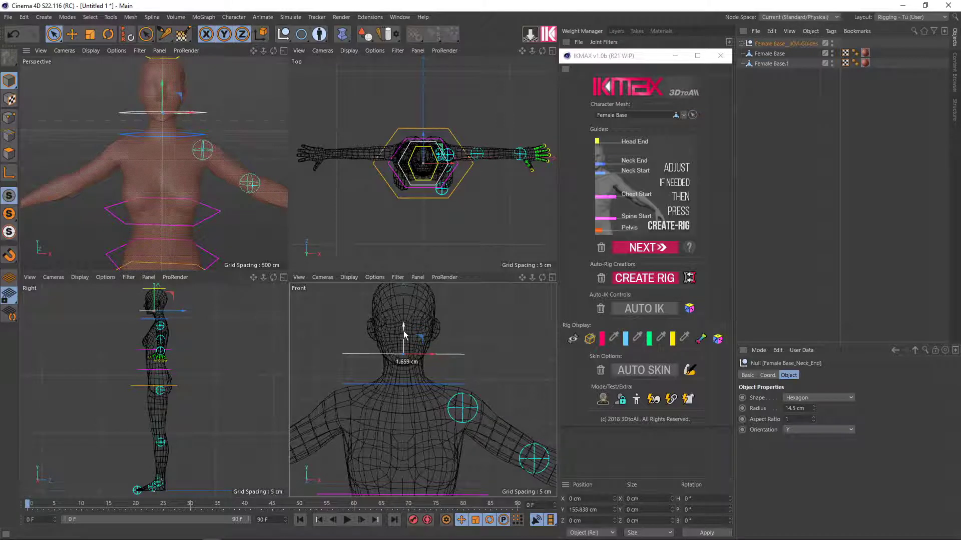
left_click_drag(405, 335, 405, 335)
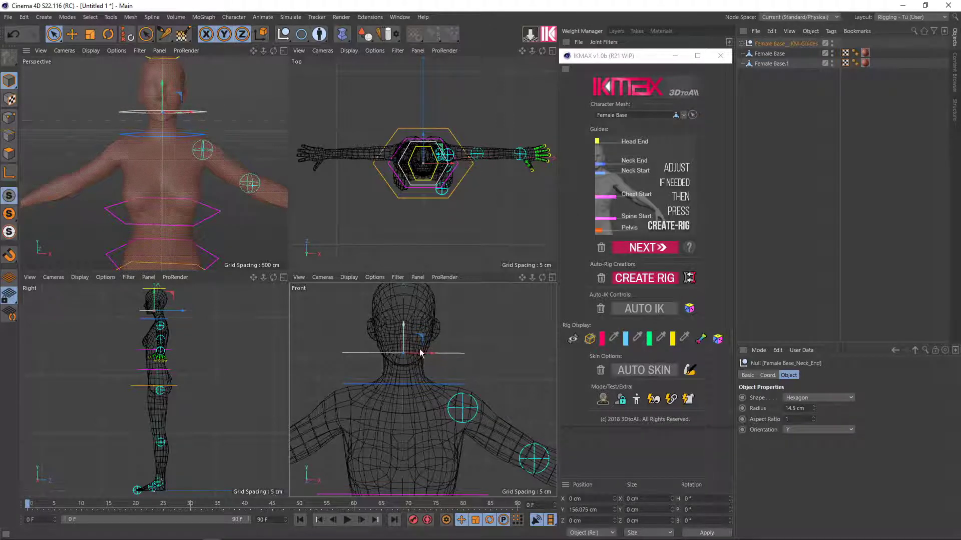
Zoom back out and reframe the Front view on the chest guides
scroll(470, 373, "down", 1)
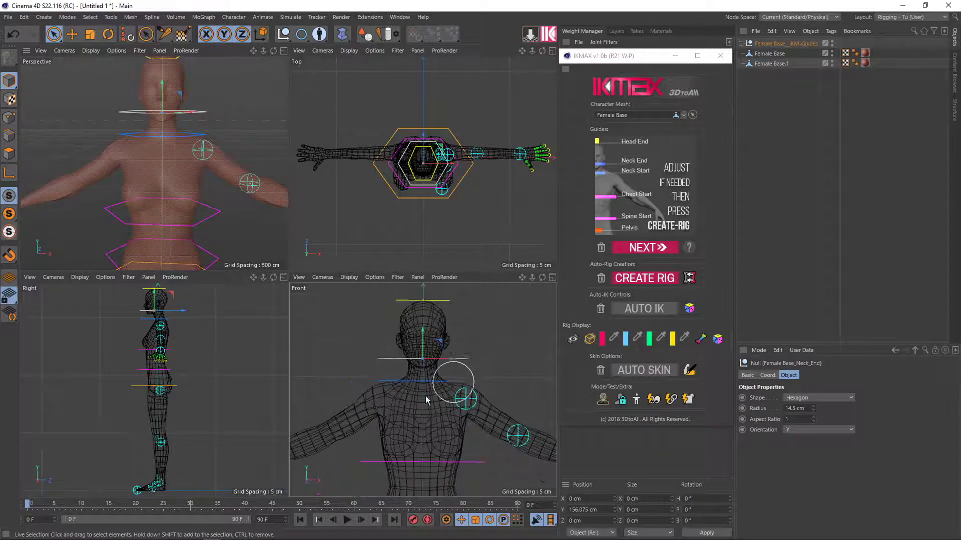
scroll(458, 369, "down", 1)
scroll(450, 351, "down", 1)
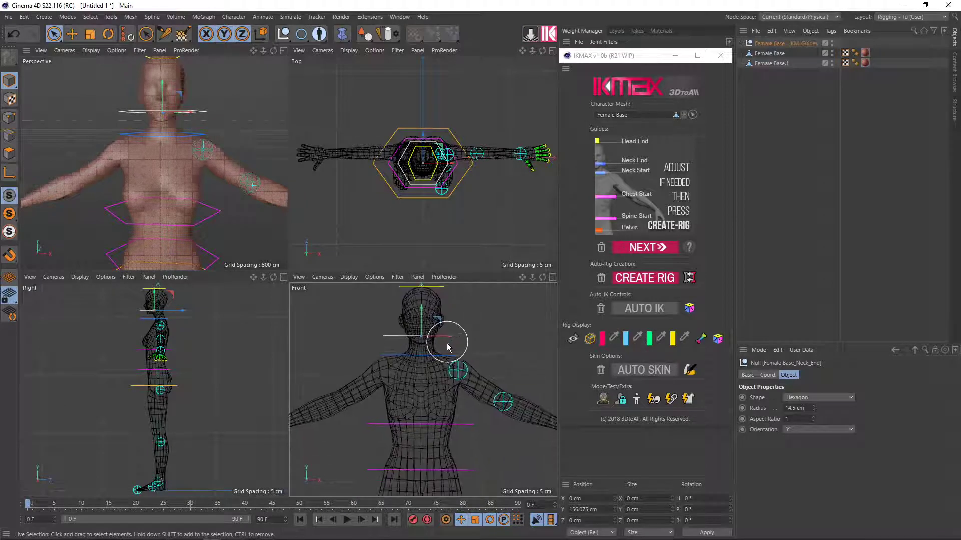
scroll(447, 348, "down", 1)
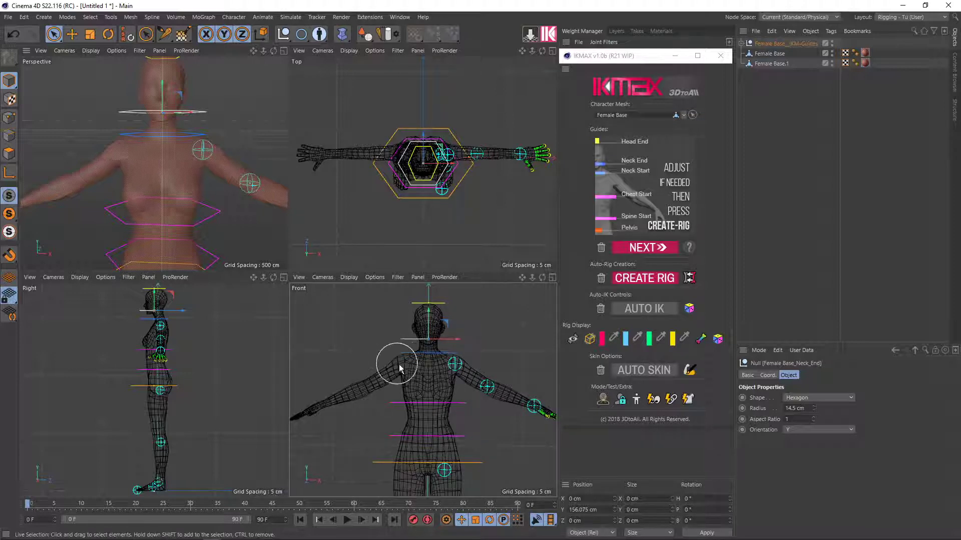
scroll(165, 156, "down", 2)
scroll(196, 190, "up", 3)
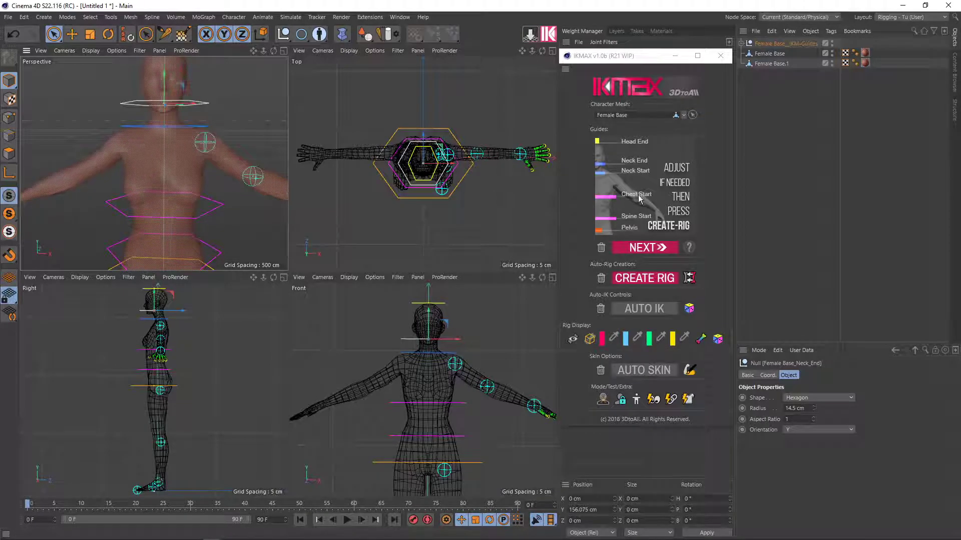
scroll(456, 403, "up", 2)
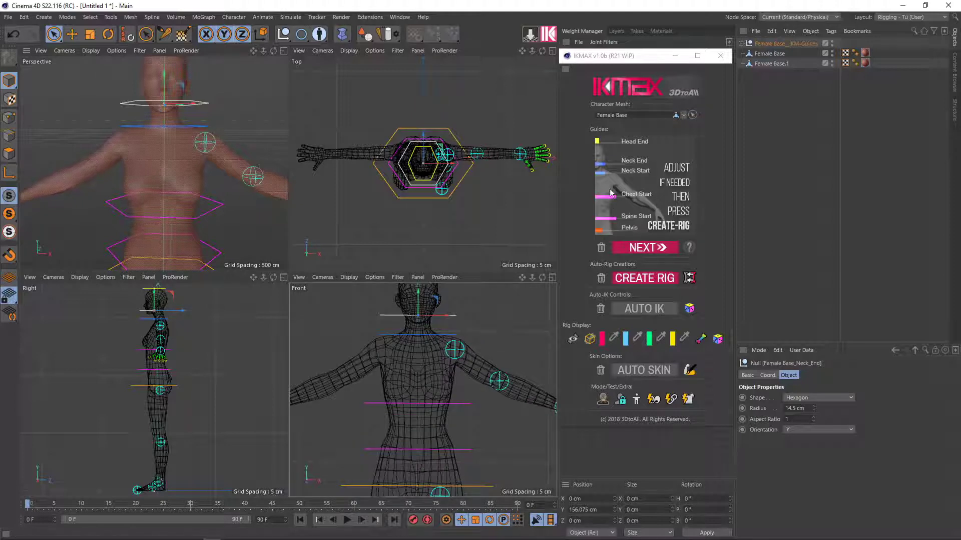
scroll(453, 378, "up", 1)
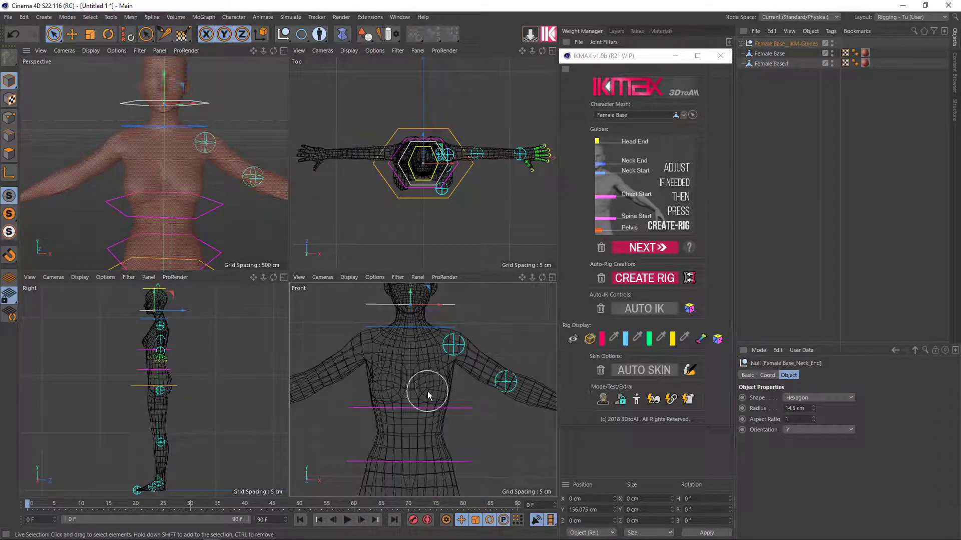
scroll(200, 203, "up", 3)
scroll(199, 207, "up", 1)
scroll(445, 434, "up", 2)
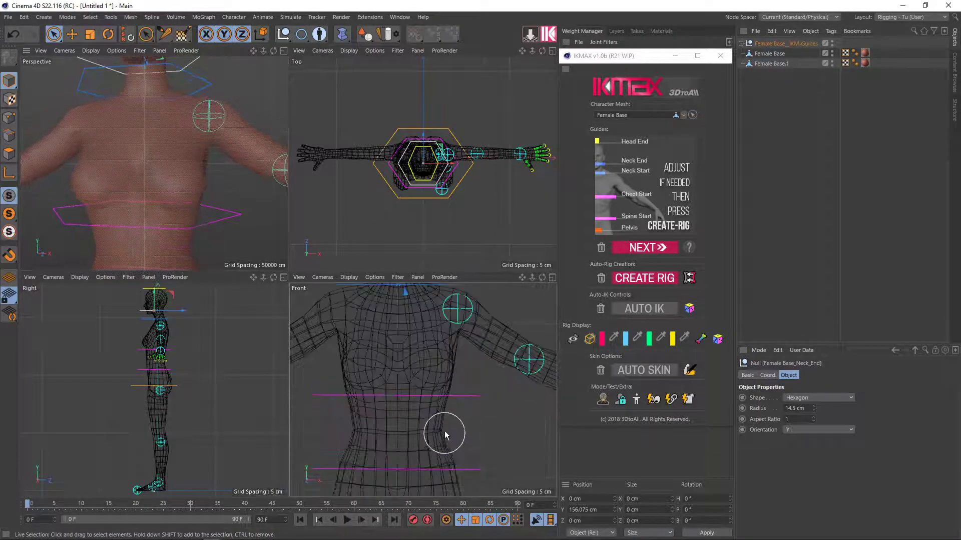
Raise the Chest Start guide from Y 122.498 to 123.446 cm, then reframe the torso views
left_click(483, 396)
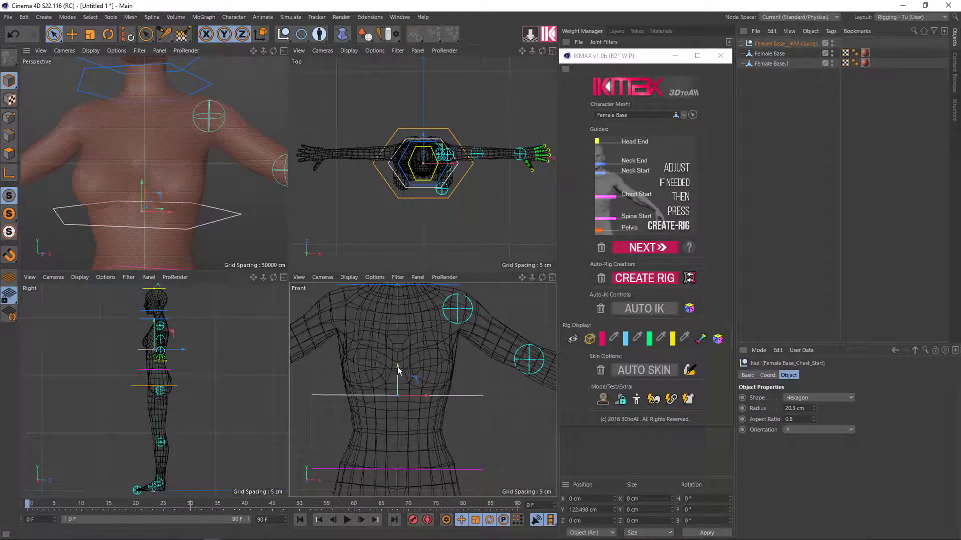
left_click_drag(397, 367, 397, 365)
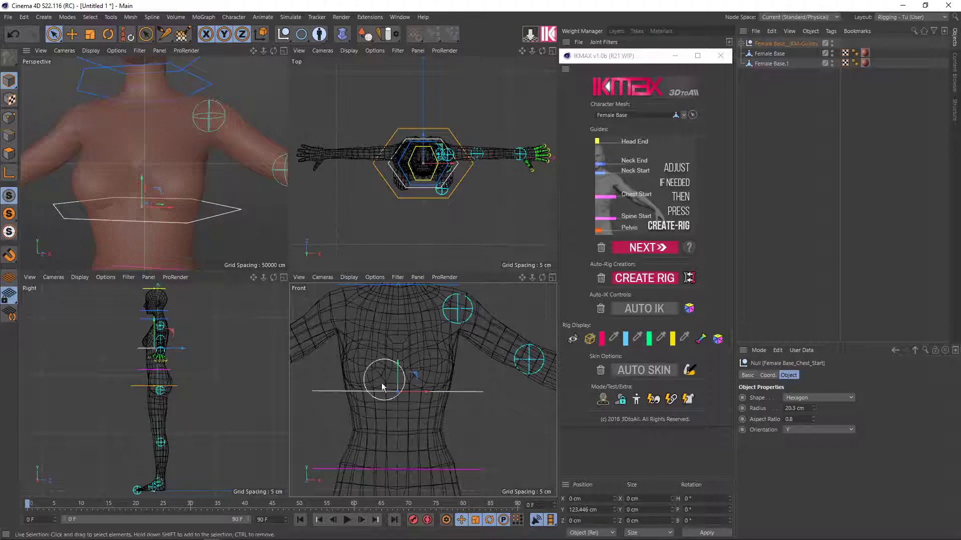
scroll(193, 222, "up", 2)
mouse_move(193, 221)
left_mouse_down("alt")
mouse_move(218, 235)
mouse_move(192, 227)
left_mouse_up("alt")
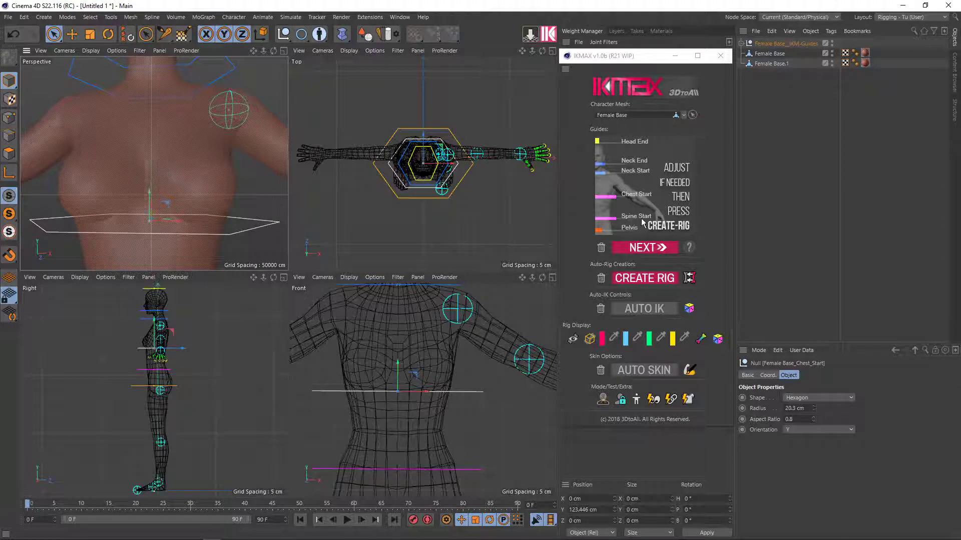
scroll(489, 375, "down", 2)
middle_click_drag(440, 365, 440, 326)
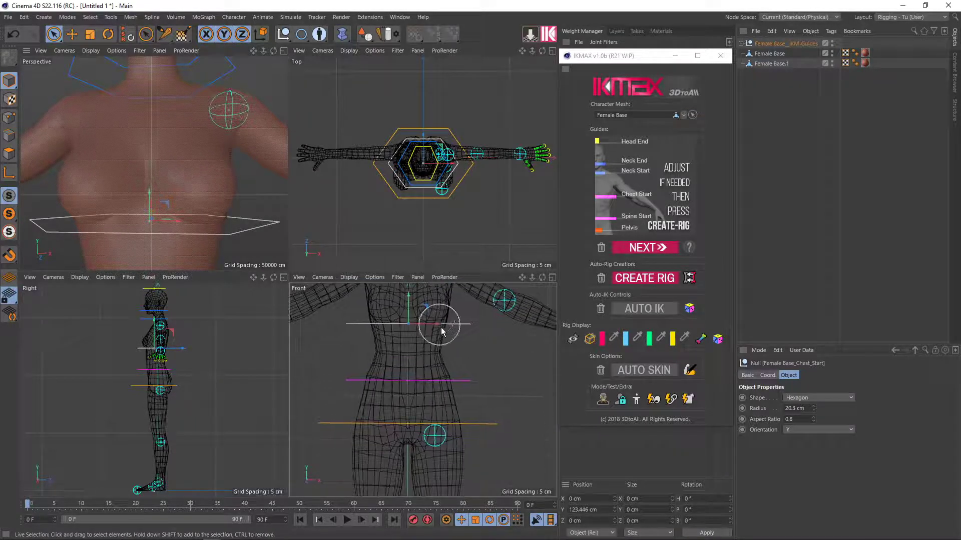
scroll(421, 385, "up", 2)
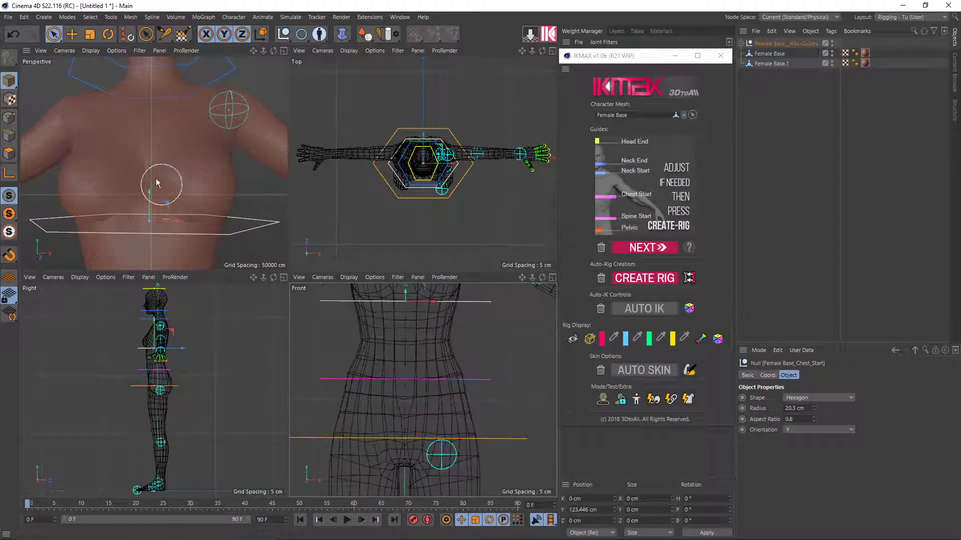
scroll(171, 195, "down", 3)
middle_click_drag(175, 199, 187, 145, "alt")
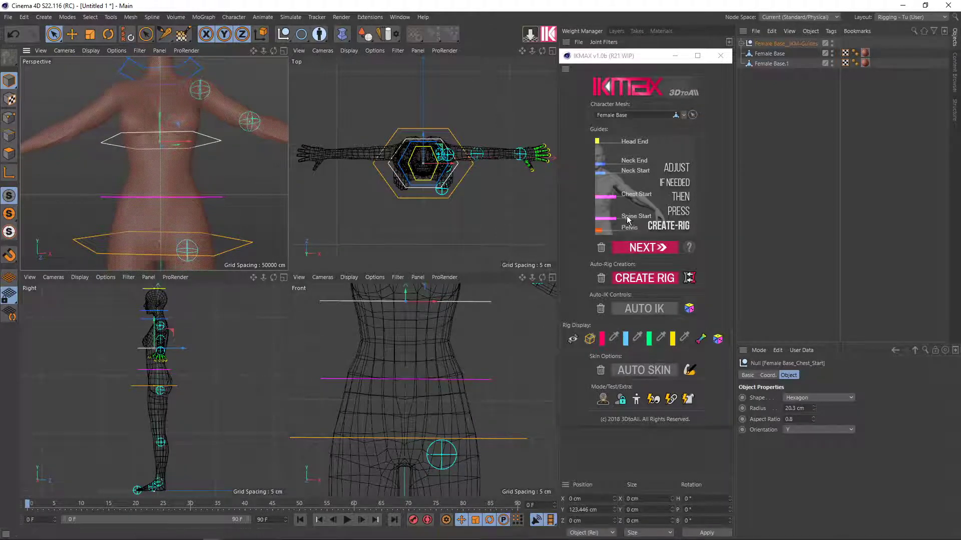
Lower the Spine Start guide about 2 cm to Y 102.98 cm and zoom in to check it
left_click(494, 380)
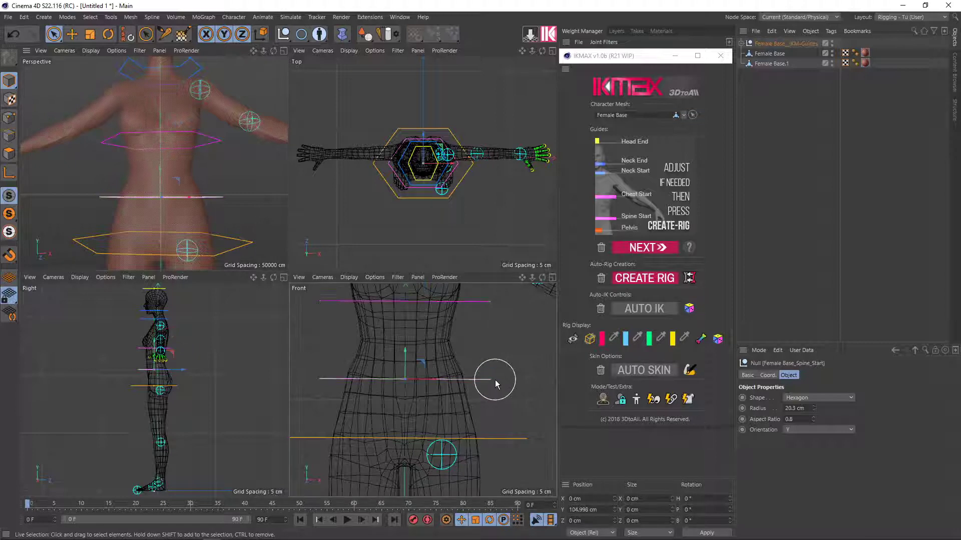
left_click_drag(407, 354, 404, 362)
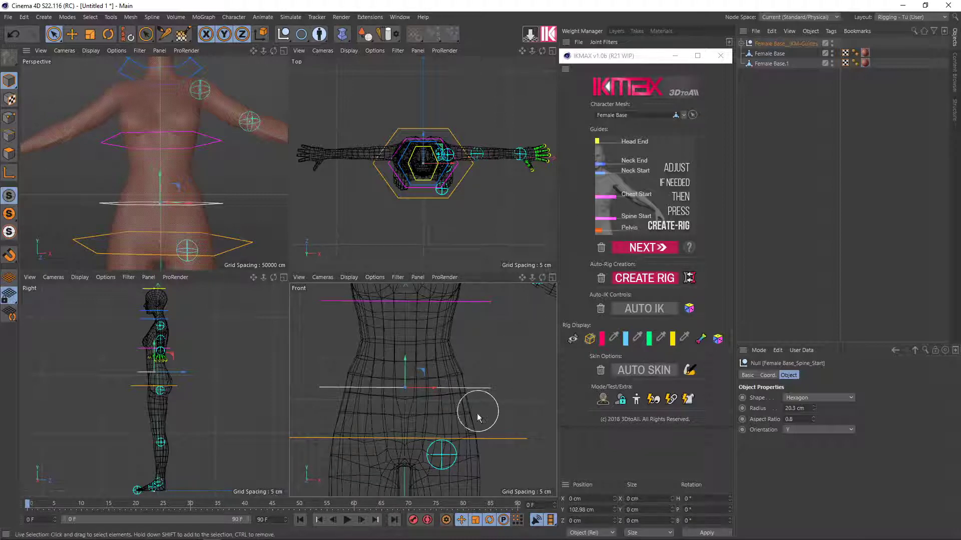
scroll(439, 414, "up", 3)
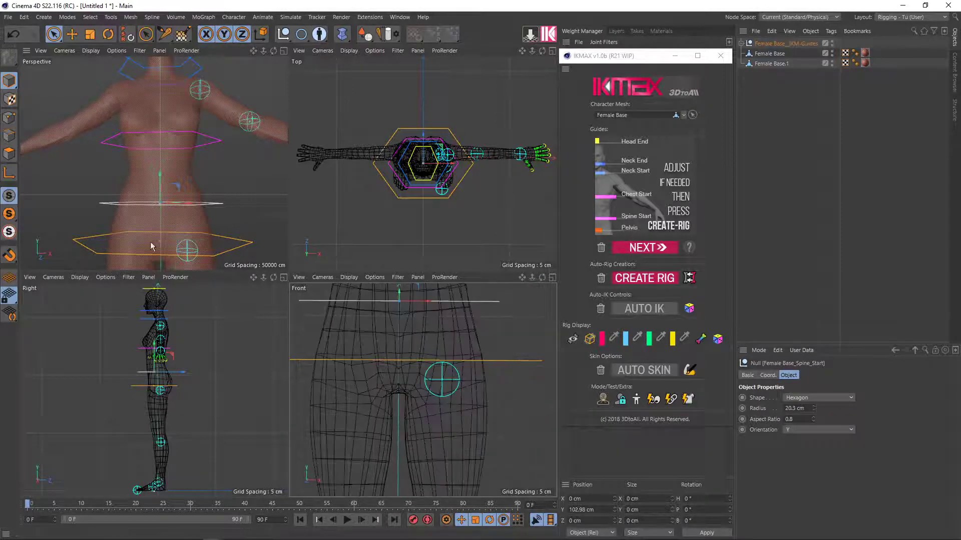
scroll(185, 215, "up", 2)
scroll(178, 209, "up", 2)
scroll(176, 207, "up", 2)
scroll(175, 204, "up", 2)
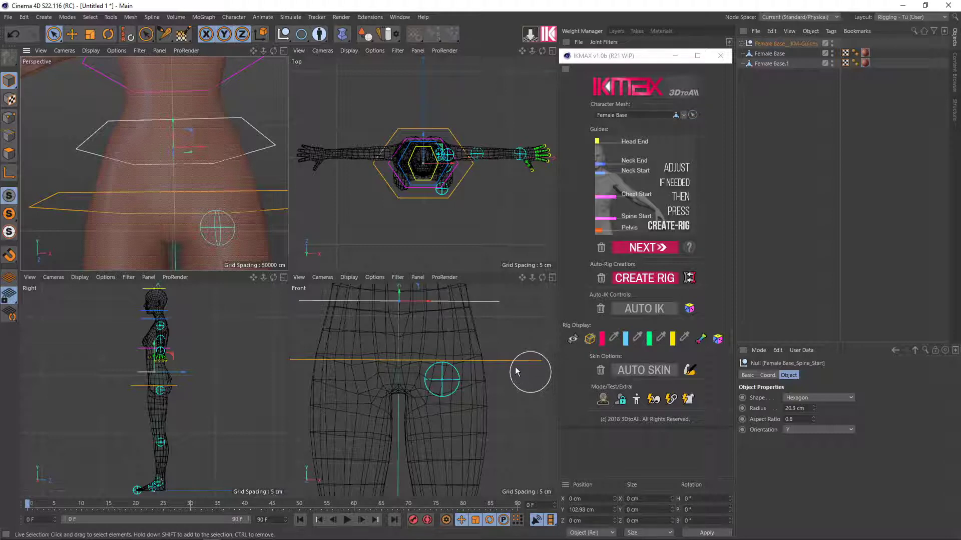
scroll(235, 236, "down", 2)
scroll(221, 210, "down", 2)
scroll(214, 172, "down", 1)
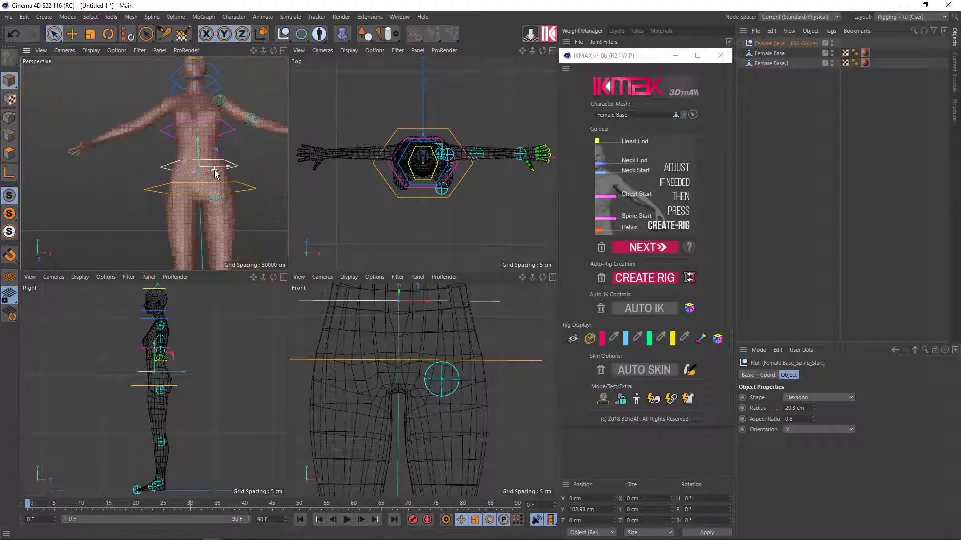
scroll(215, 175, "down", 1)
scroll(214, 180, "down", 1)
scroll(215, 185, "down", 1)
scroll(214, 183, "up", 3)
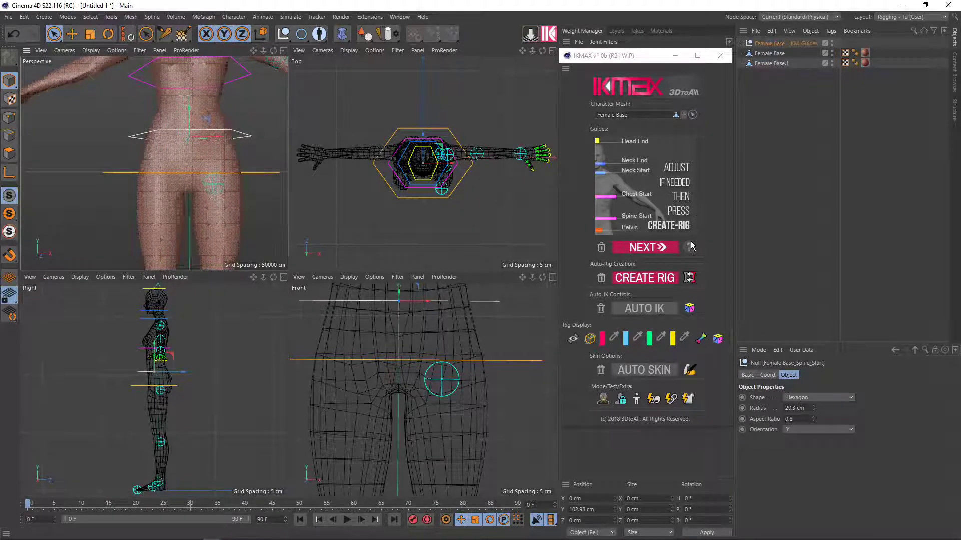
left_click(673, 186)
left_click(688, 247)
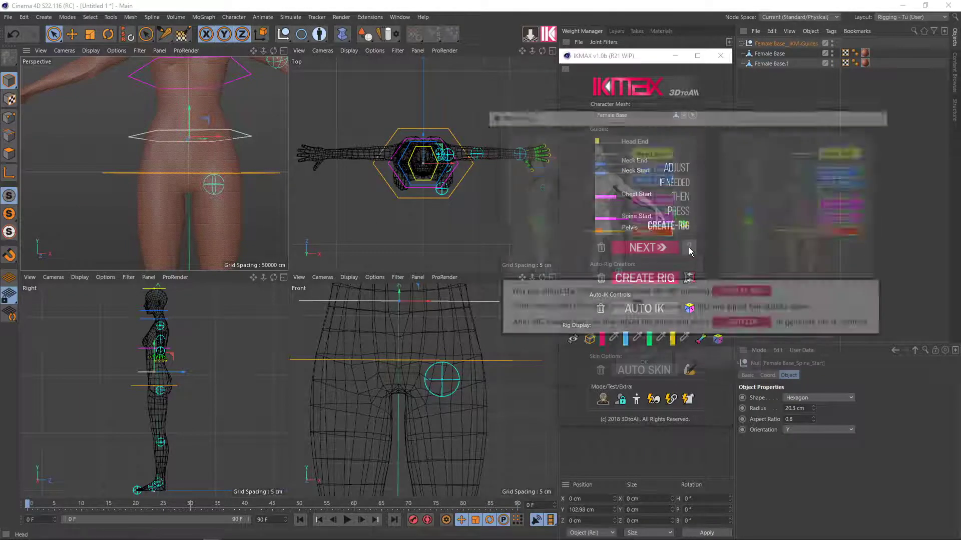
mouse_move(648, 117)
left_mouse_down()
mouse_move(649, 298)
mouse_move(696, 133)
left_mouse_up()
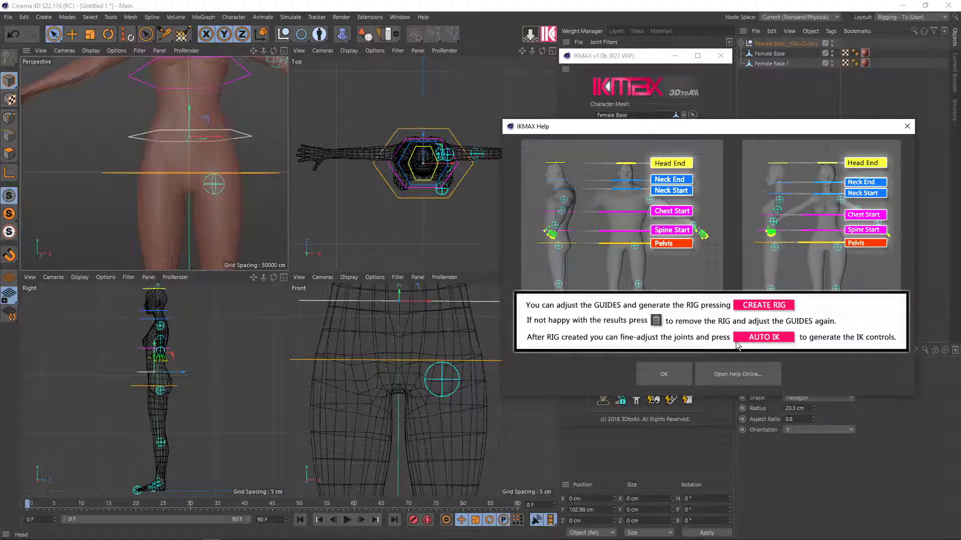
left_click(907, 126)
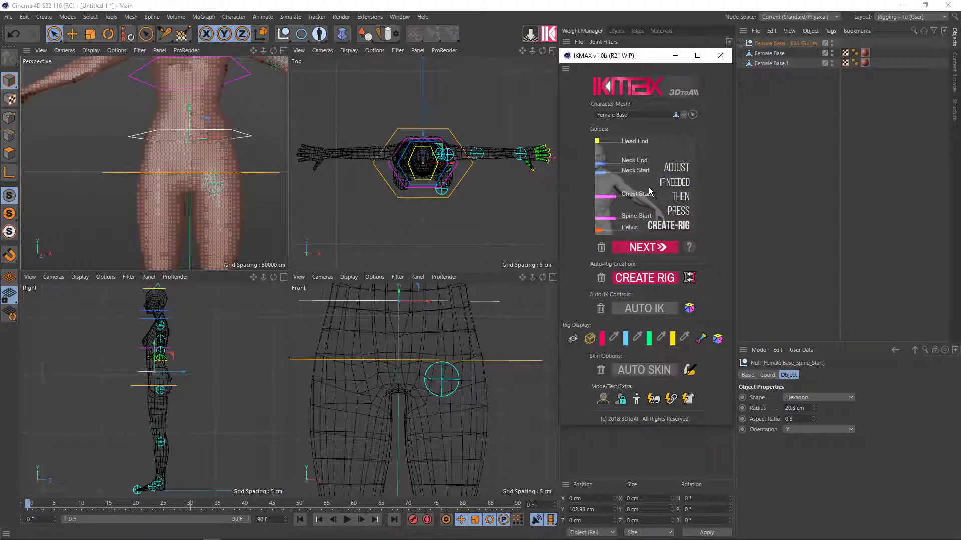
Generate the IKMAX skeleton rig on Female Base from the placed guides
scroll(196, 172, "down", 5)
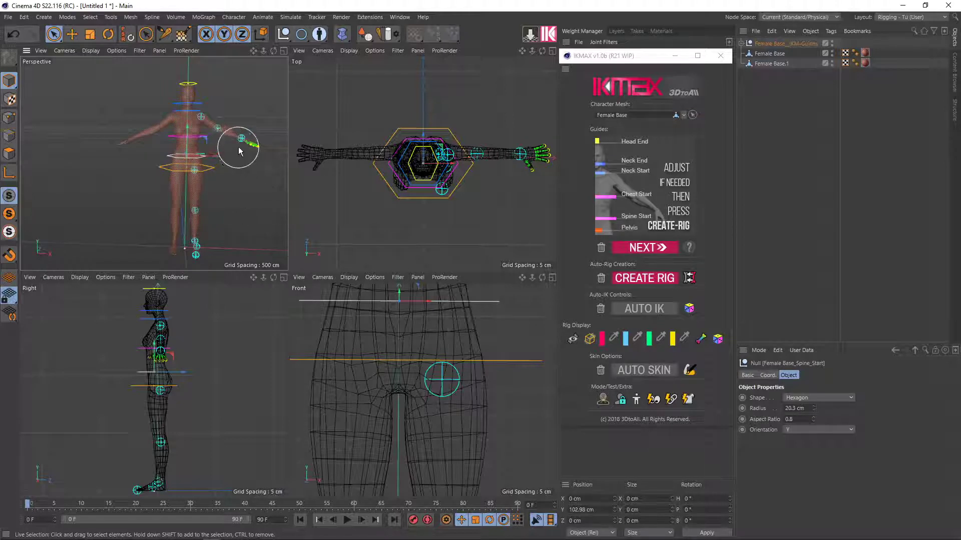
scroll(226, 122, "up", 5)
scroll(209, 166, "down", 3)
scroll(214, 149, "down", 2)
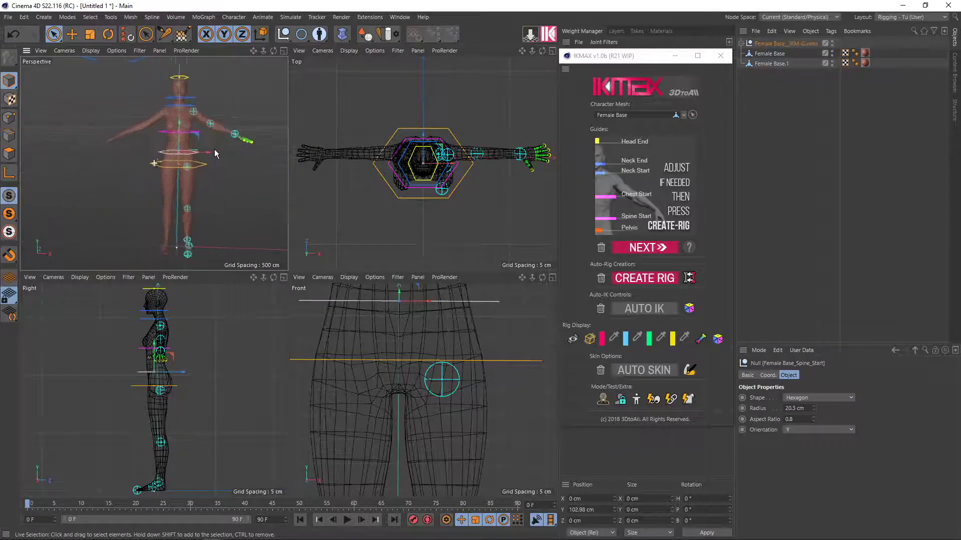
left_click(645, 279)
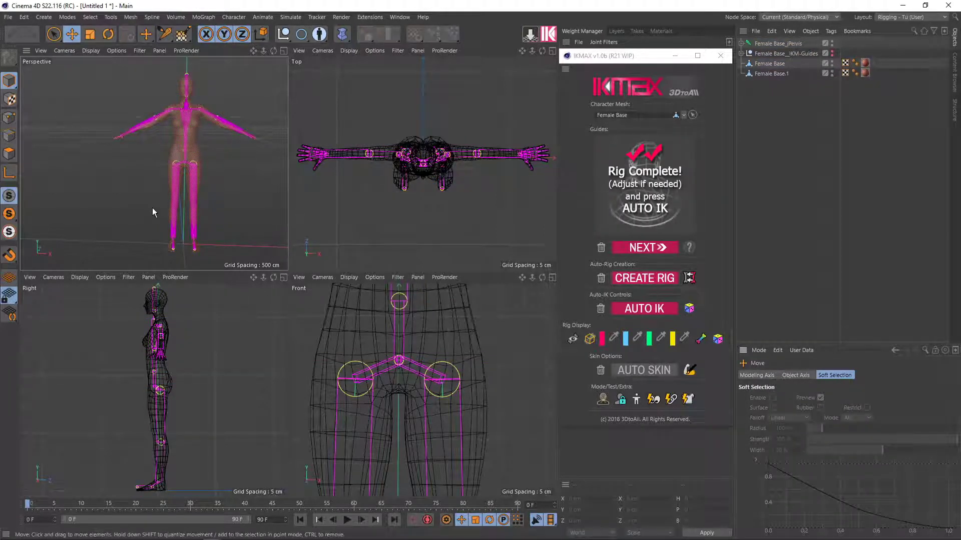
Maximise the Perspective view and apply Random IK Colors to the IK controls
middle_click(222, 168)
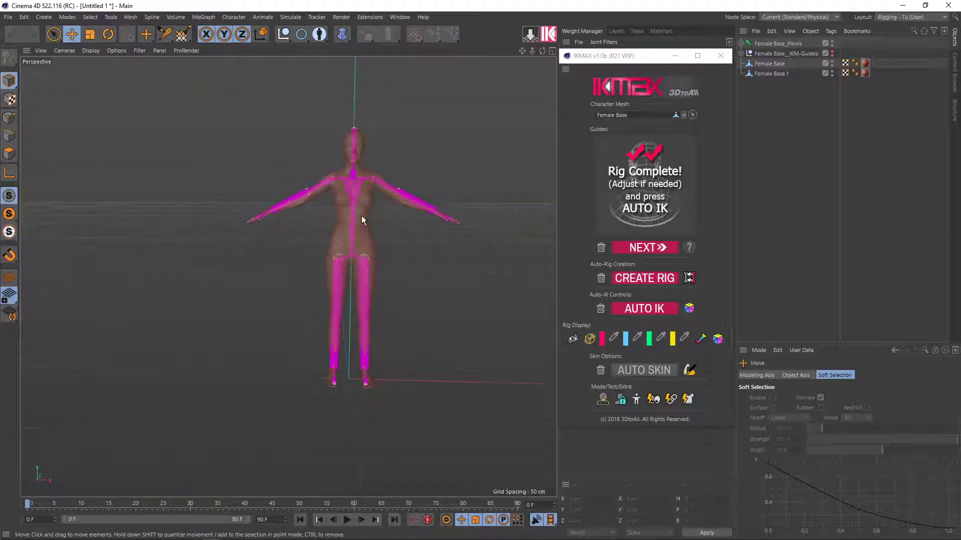
left_click_drag(362, 214, 349, 229, "alt")
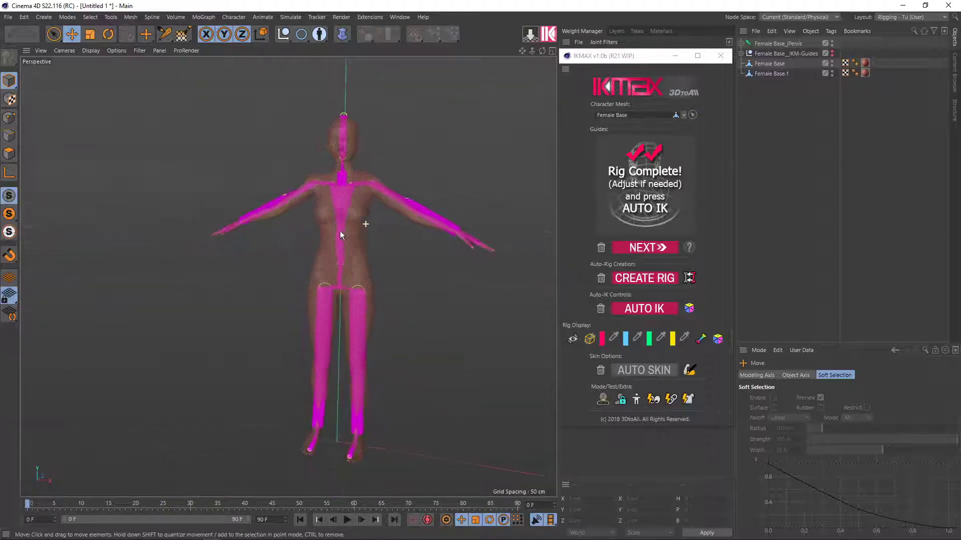
left_click(690, 309)
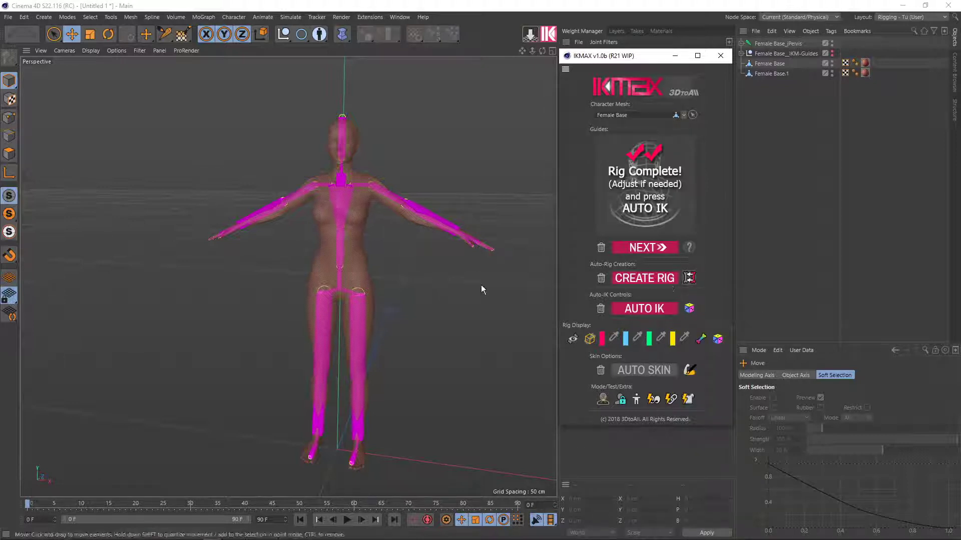
scroll(362, 213, "up", 2)
scroll(368, 277, "up", 2)
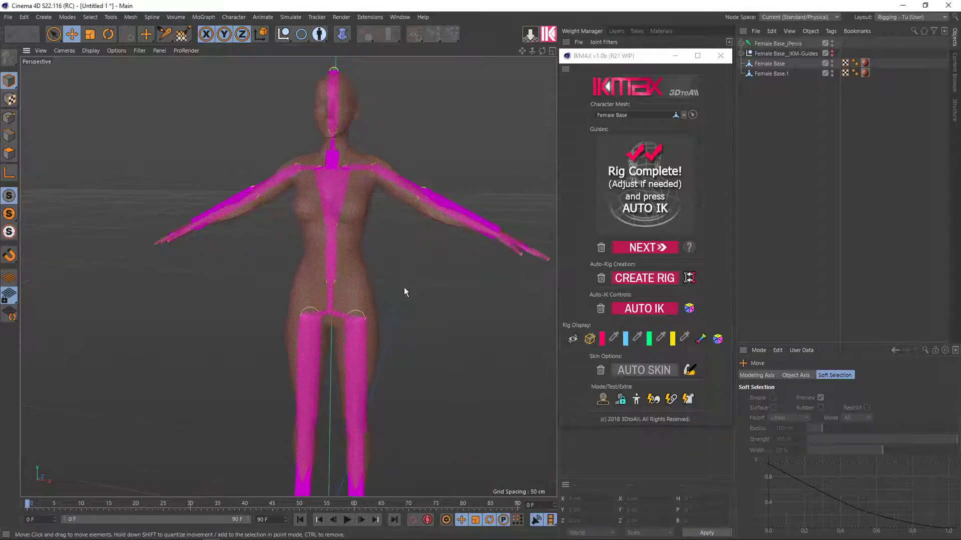
scroll(404, 288, "down", 1)
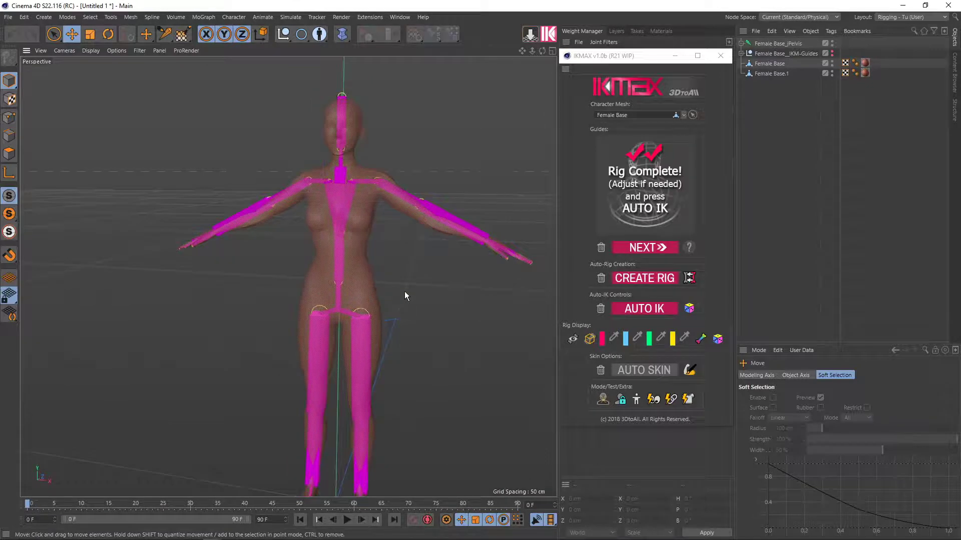
Apply Set Rig and IK Colors and choose a new green rig colour in the Color Picker
left_click(701, 340)
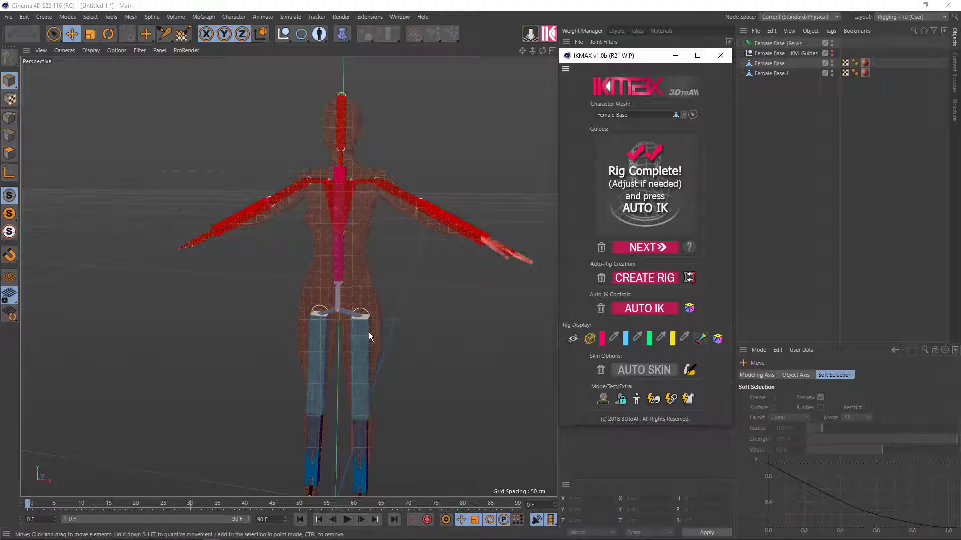
mouse_move(369, 333)
left_mouse_down("alt")
mouse_move(368, 291)
mouse_move(328, 279)
mouse_move(329, 267)
mouse_move(377, 269)
mouse_move(497, 328)
left_mouse_up("alt")
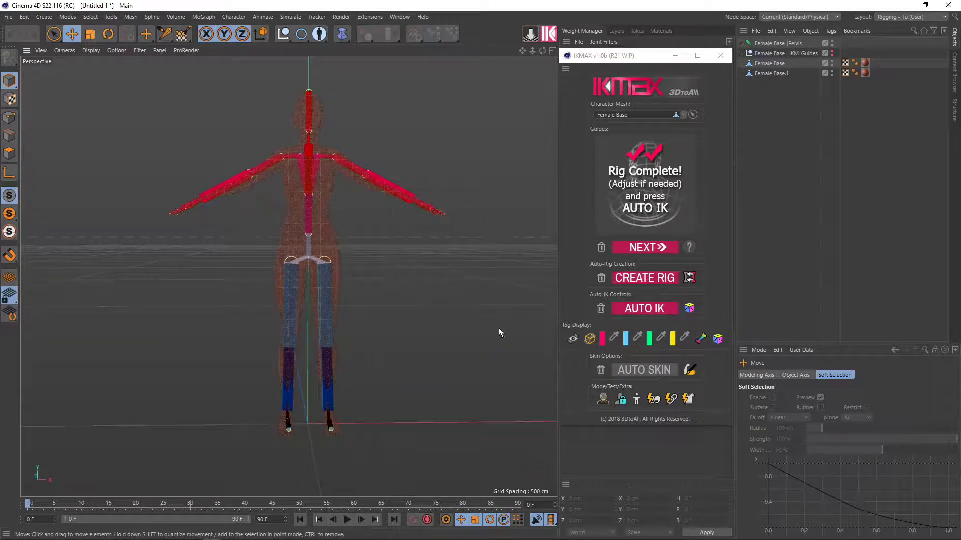
left_click(650, 339)
left_click(639, 376)
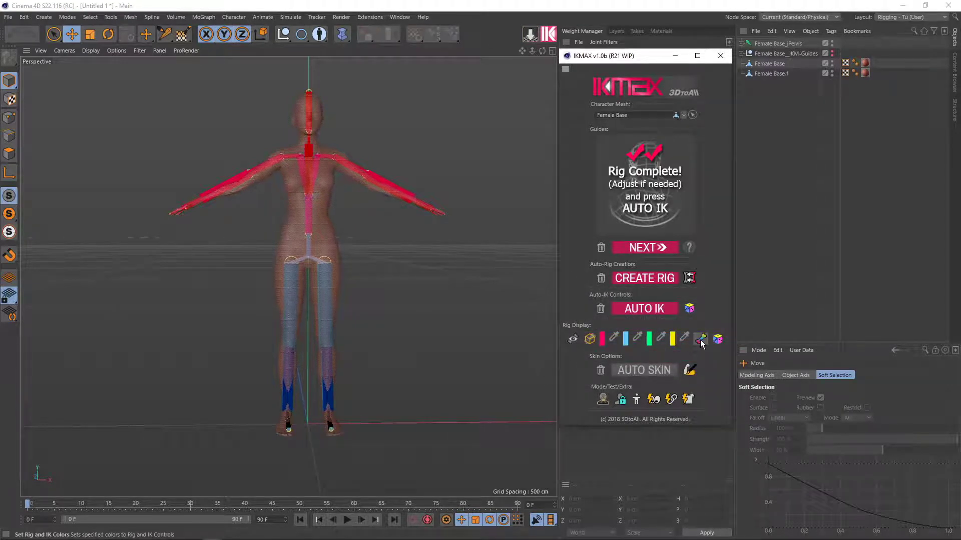
scroll(378, 289, "up", 3)
mouse_move(364, 296)
left_mouse_down("alt")
mouse_move(338, 307)
mouse_move(345, 315)
left_mouse_up("alt")
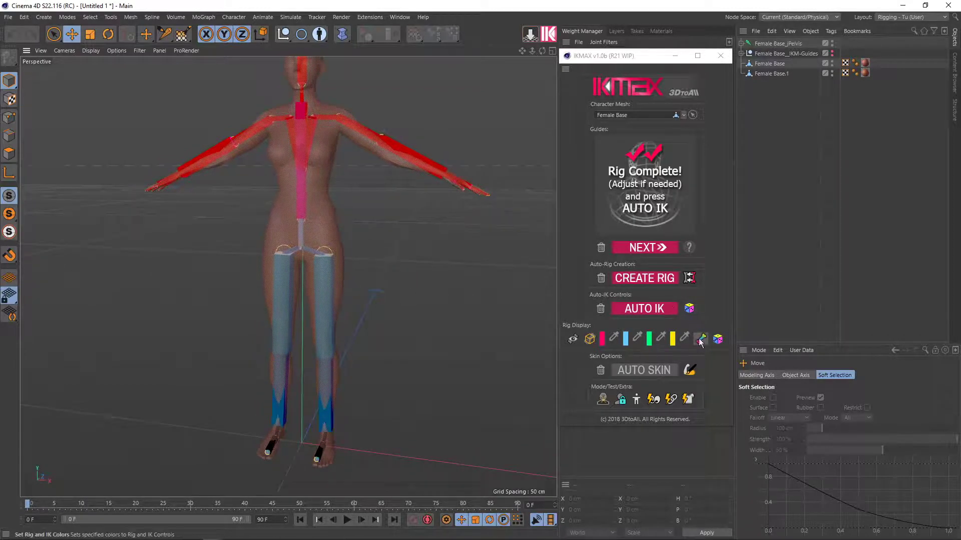
Cycle the rig joints through several Random Rig Colors sets
left_click(720, 340)
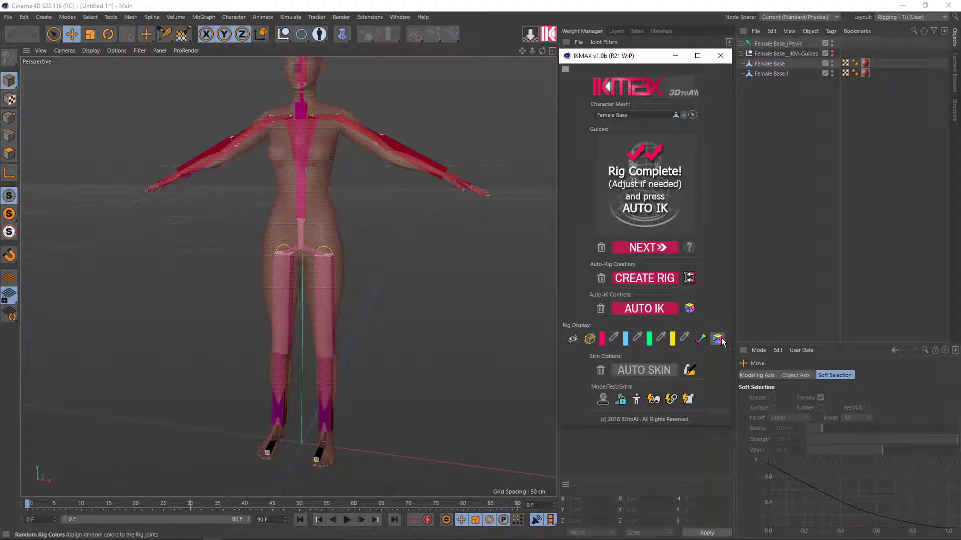
left_click(720, 340)
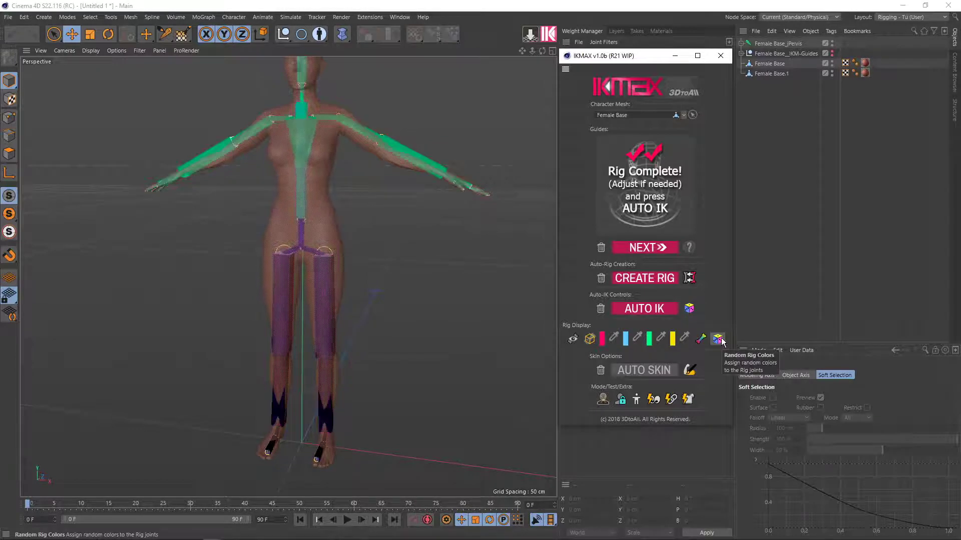
left_click(721, 342)
left_click_drag(471, 305, 488, 308, "alt")
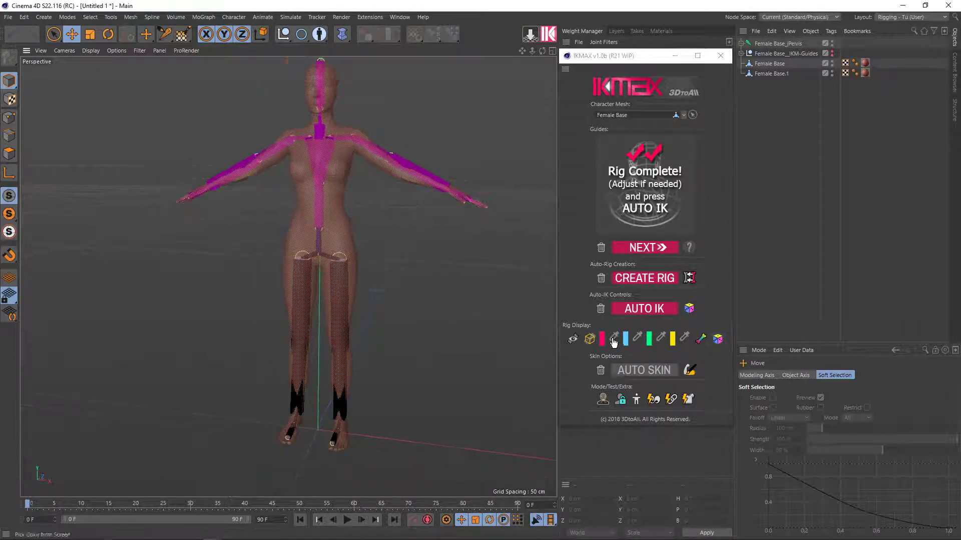
left_click(719, 342)
left_click(721, 343)
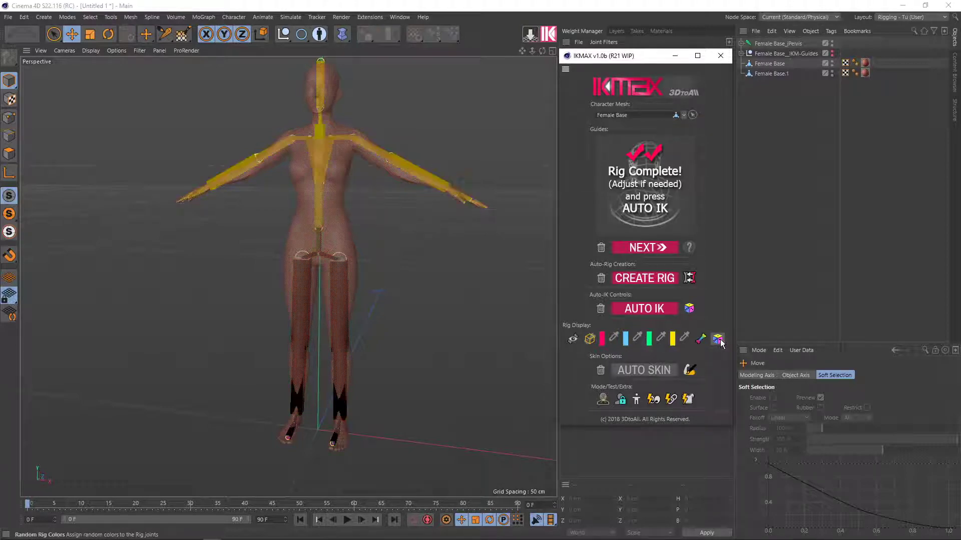
left_click(721, 344)
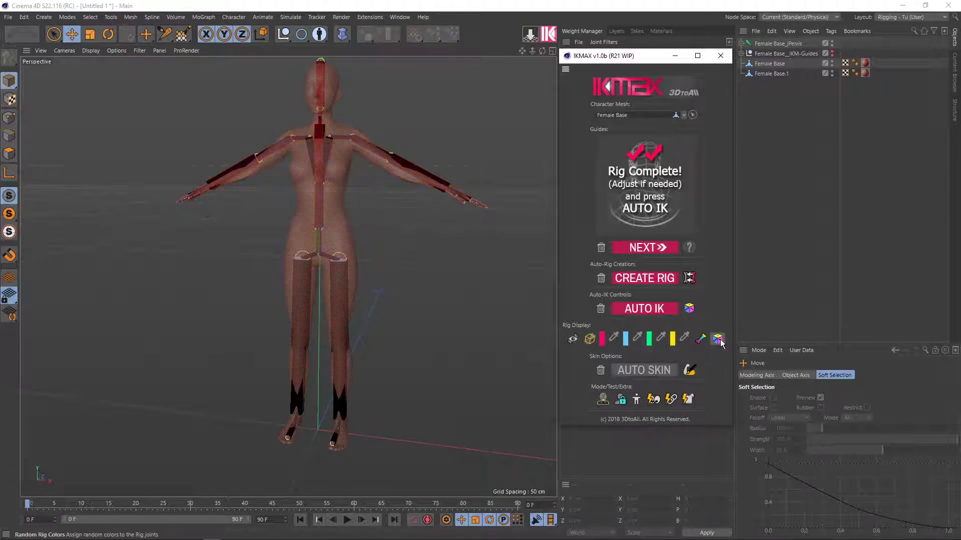
left_click(721, 344)
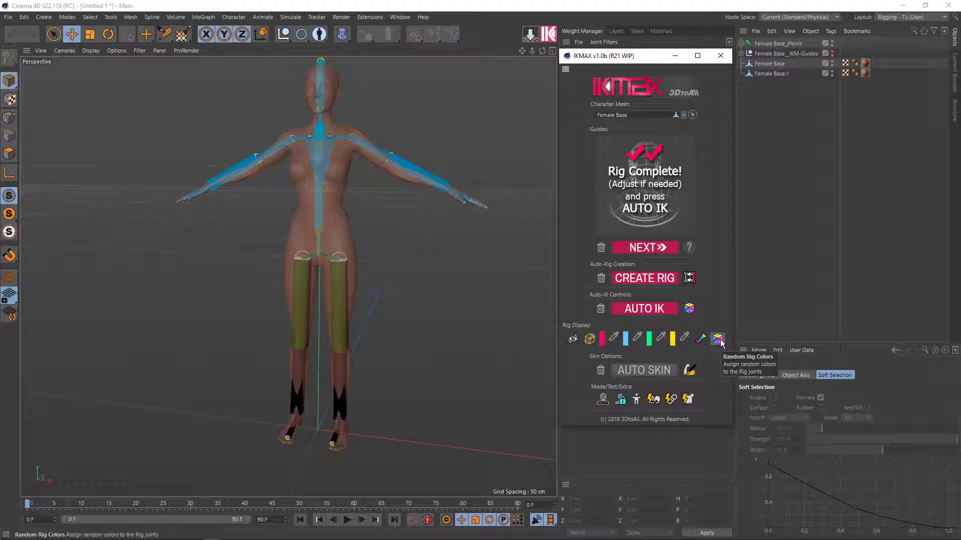
left_click(721, 343)
left_click(721, 344)
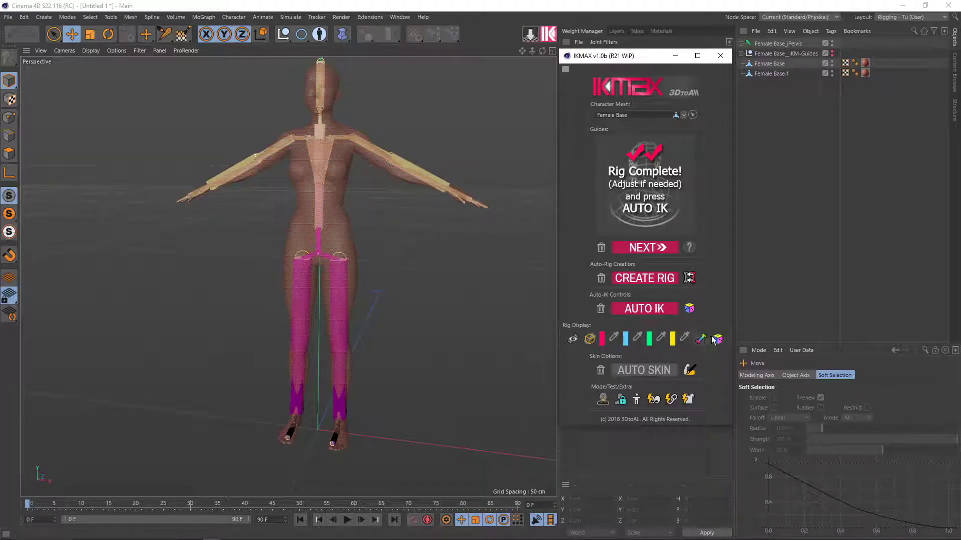
Apply a few more random rig colour sets, settling on green joints, and inspect the rig
mouse_move(357, 280)
left_mouse_down("alt")
mouse_move(367, 297)
mouse_move(284, 296)
mouse_move(391, 280)
mouse_move(347, 272)
mouse_move(377, 275)
left_mouse_up("alt")
scroll(352, 263, "up", 3)
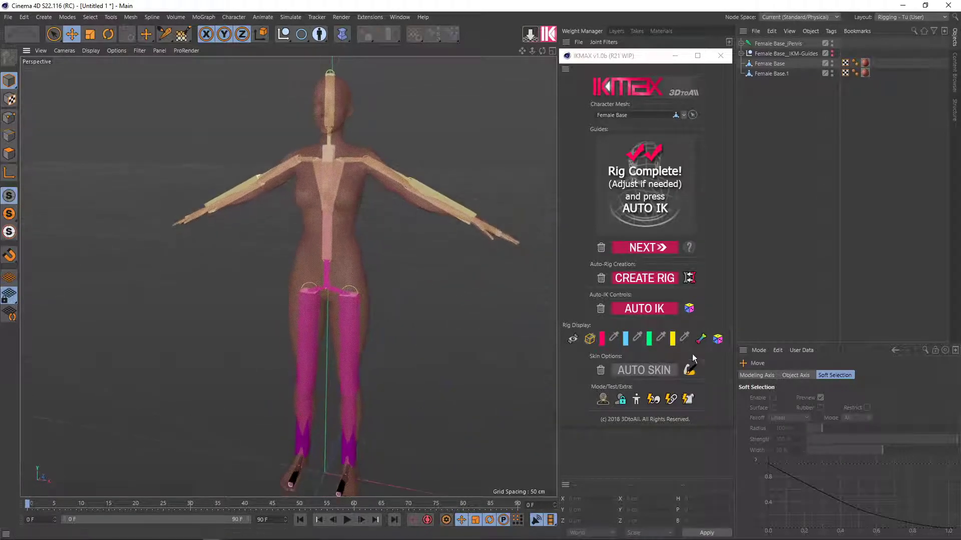
left_click(718, 339)
left_click(717, 339)
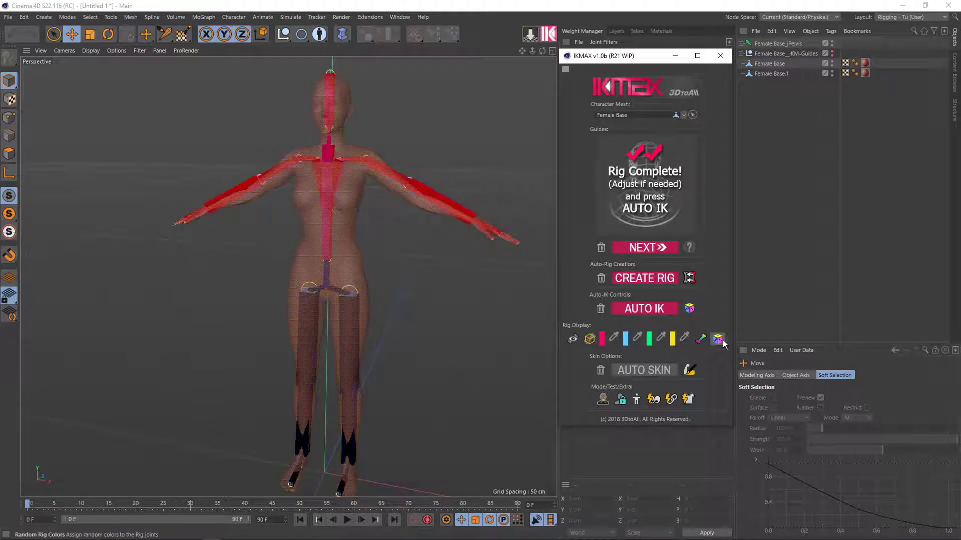
left_click(717, 339)
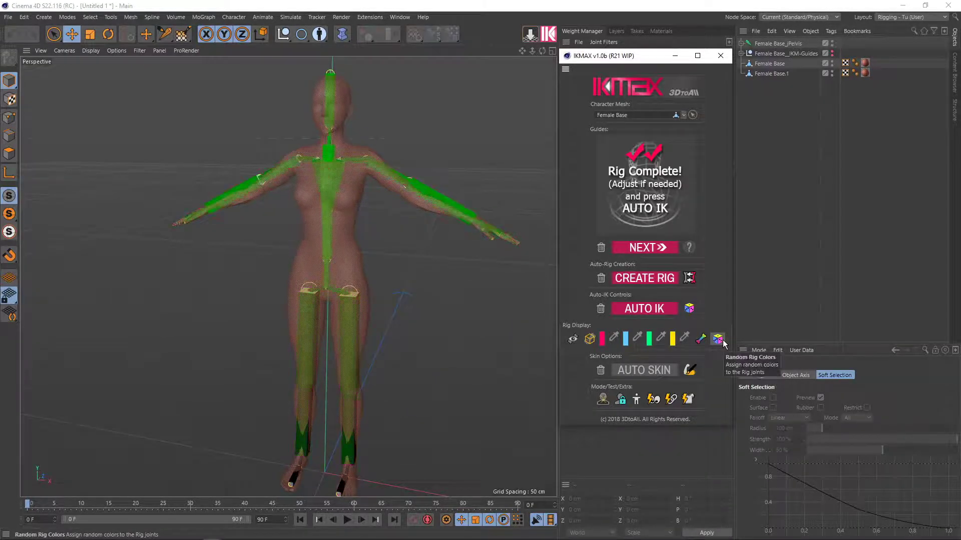
mouse_move(393, 320)
left_mouse_down("alt")
mouse_move(301, 308)
mouse_move(263, 319)
mouse_move(394, 336)
mouse_move(370, 312)
mouse_move(356, 321)
left_mouse_up("alt")
mouse_move(322, 290)
left_mouse_down("alt")
mouse_move(275, 277)
mouse_move(390, 214)
mouse_move(381, 261)
left_mouse_up("alt")
left_click(644, 277)
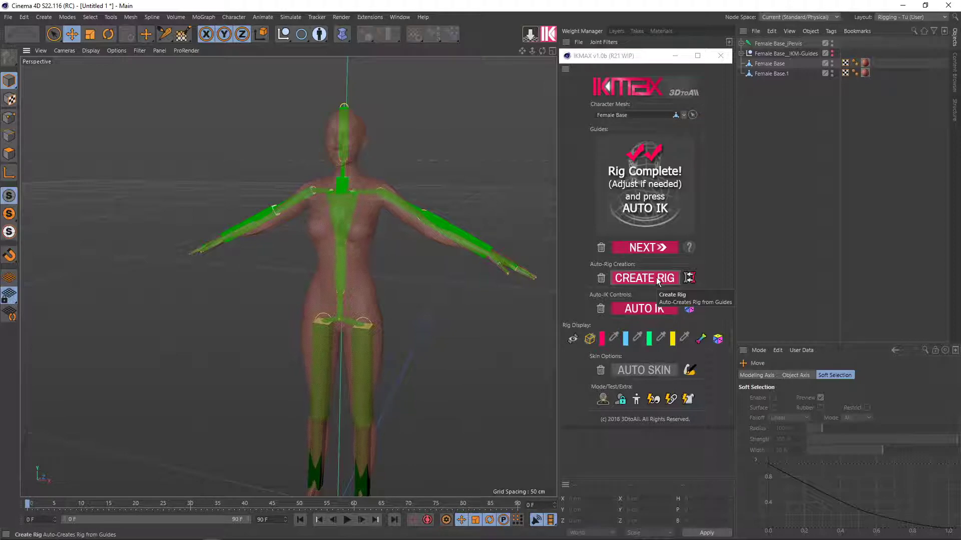
left_click(689, 278)
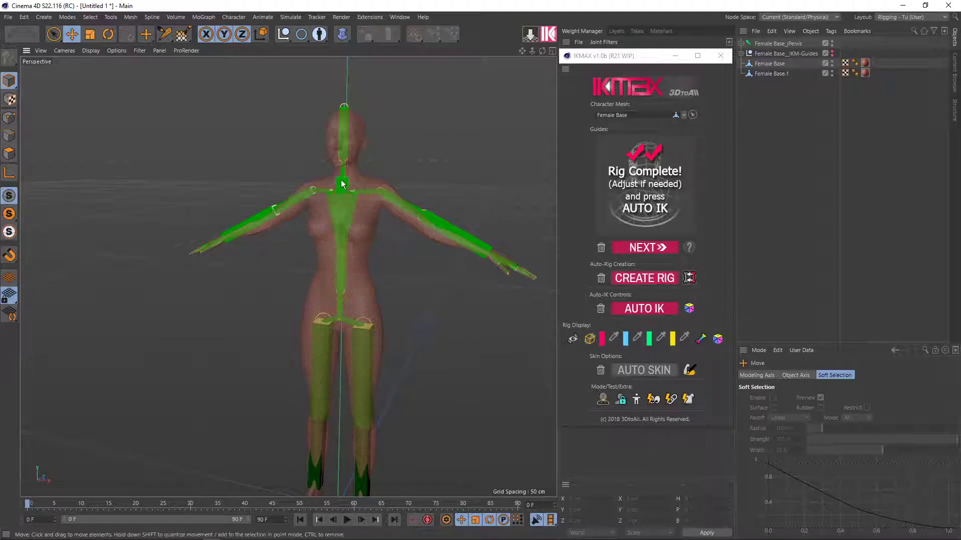
scroll(341, 184, "up", 2)
left_click_drag(371, 224, 356, 189, "alt")
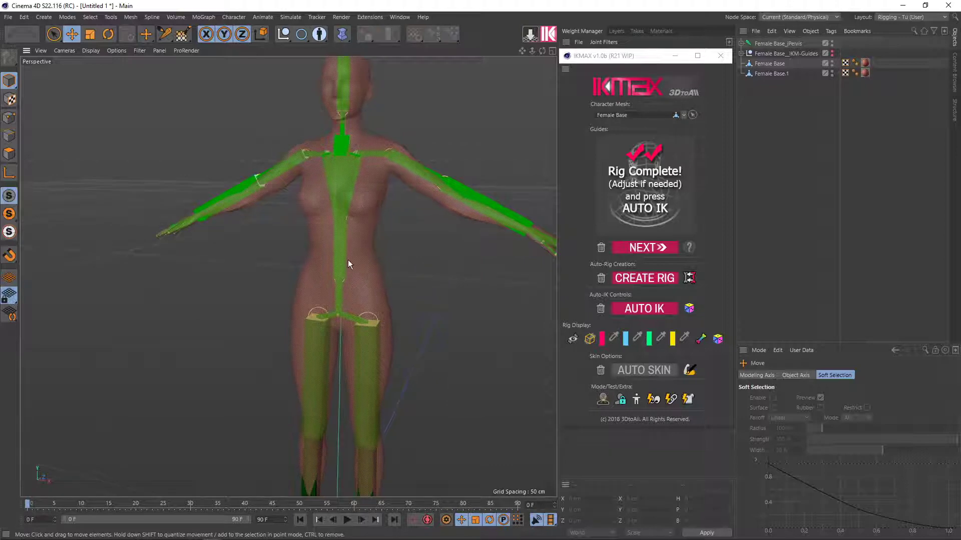
mouse_move(348, 260)
left_mouse_down("alt")
mouse_move(360, 285)
mouse_move(430, 260)
mouse_move(410, 283)
mouse_move(393, 277)
left_mouse_up("alt")
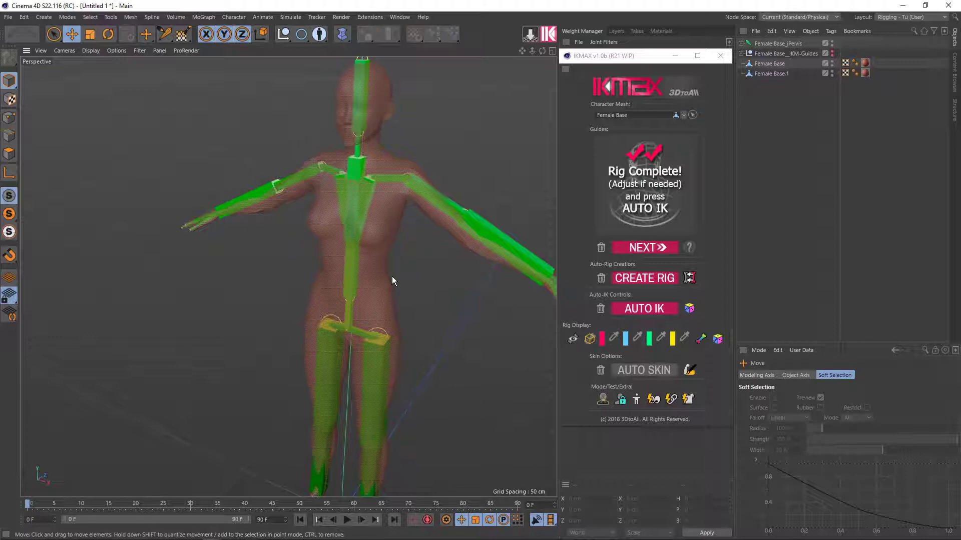
Orbit around the figure, then maximize the Front view framed on the legs and hips
scroll(363, 237, "down", 2)
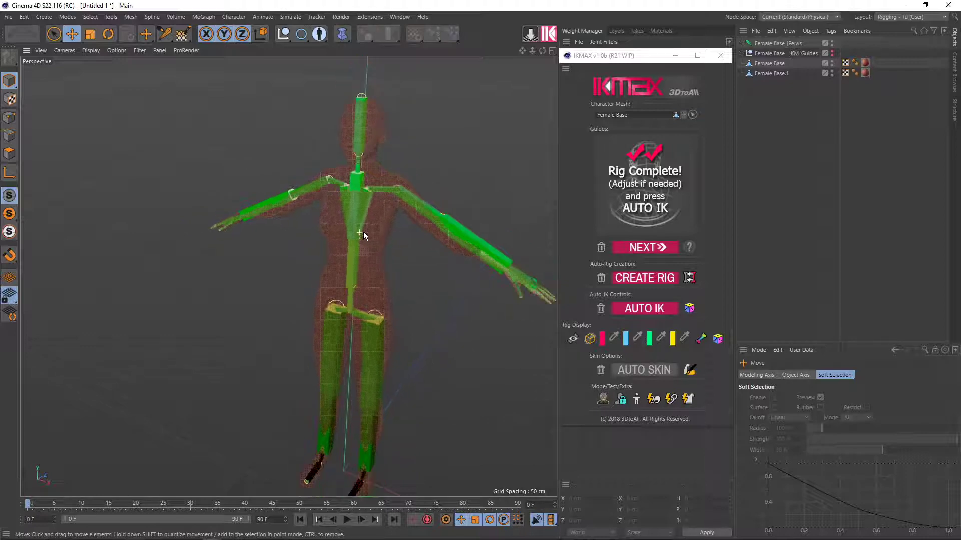
mouse_move(411, 276)
left_mouse_down("alt")
mouse_move(388, 279)
mouse_move(349, 208)
mouse_move(353, 338)
left_mouse_up("alt")
left_click_drag(345, 217, 364, 231, "alt")
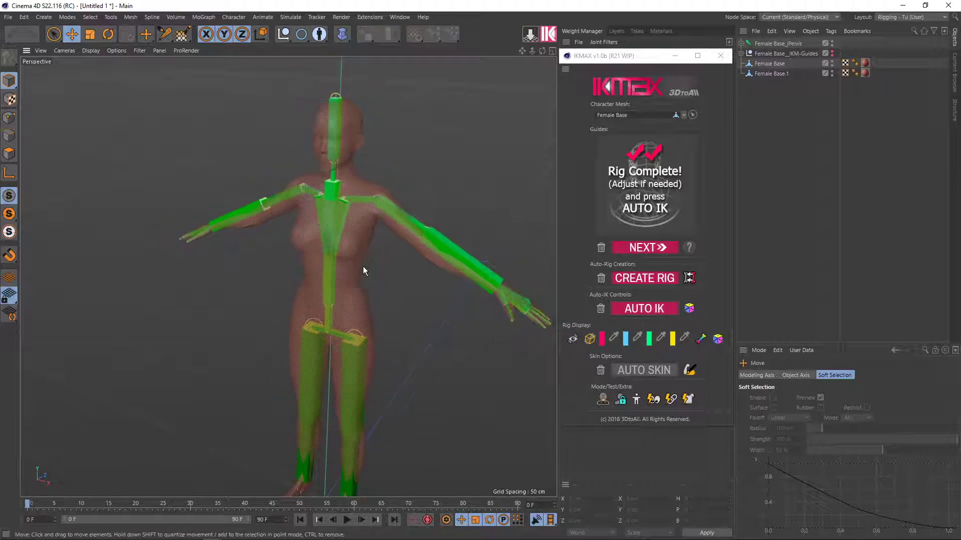
middle_click(373, 242)
middle_click(415, 347)
scroll(343, 273, "down", 5)
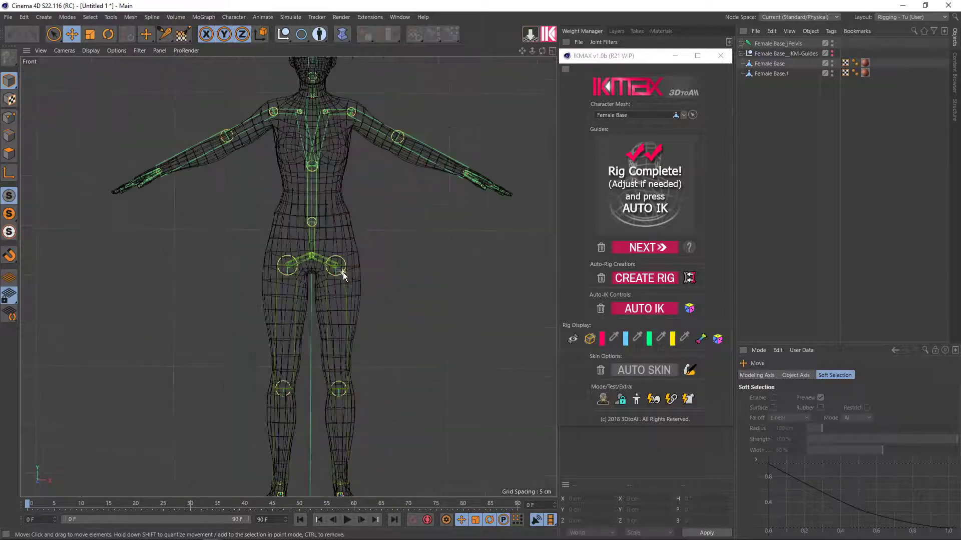
middle_click_drag(355, 288, 357, 151, "alt")
scroll(344, 386, "up", 3)
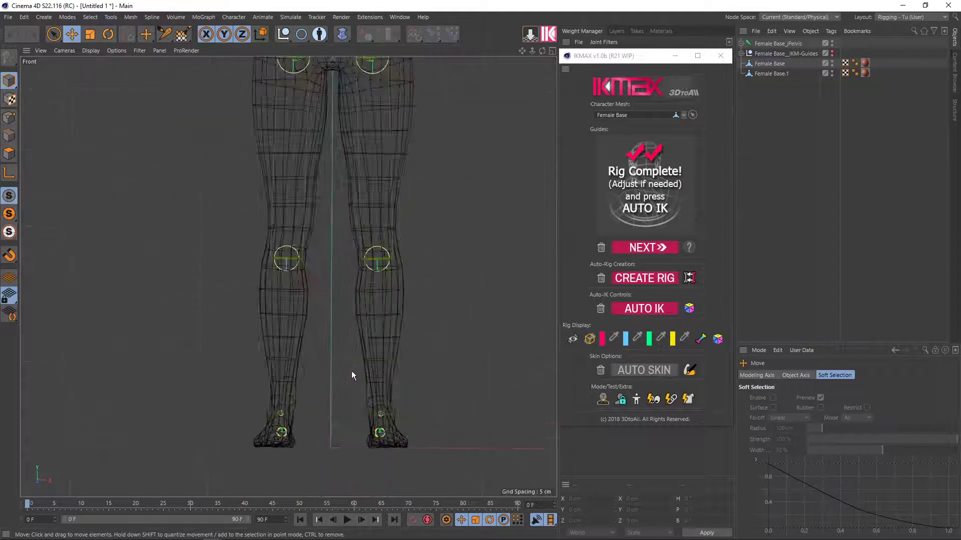
middle_click_drag(381, 342, 392, 321, "alt")
Move the right-side hip joint outward along X to 10.236 cm
scroll(393, 265, "up", 2)
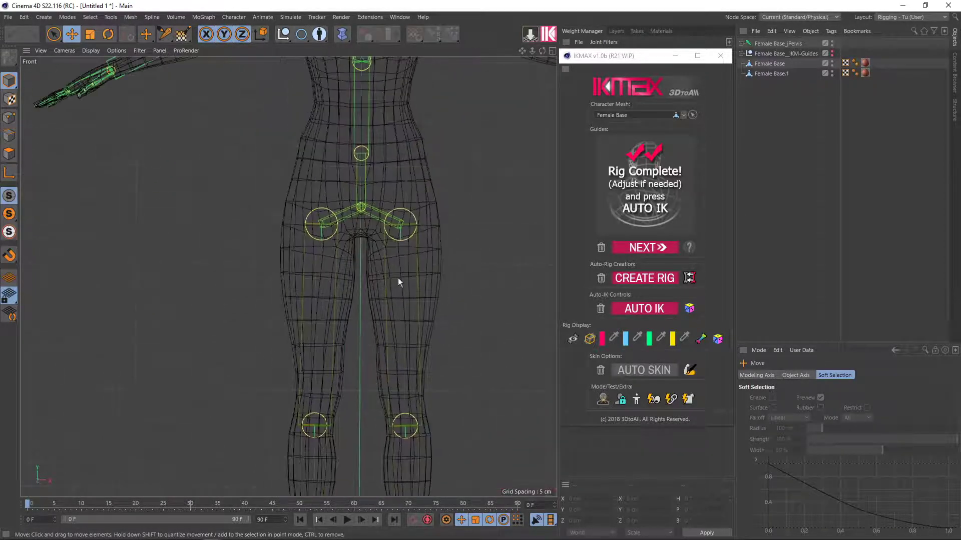
scroll(397, 223, "down", 1)
scroll(403, 231, "down", 1)
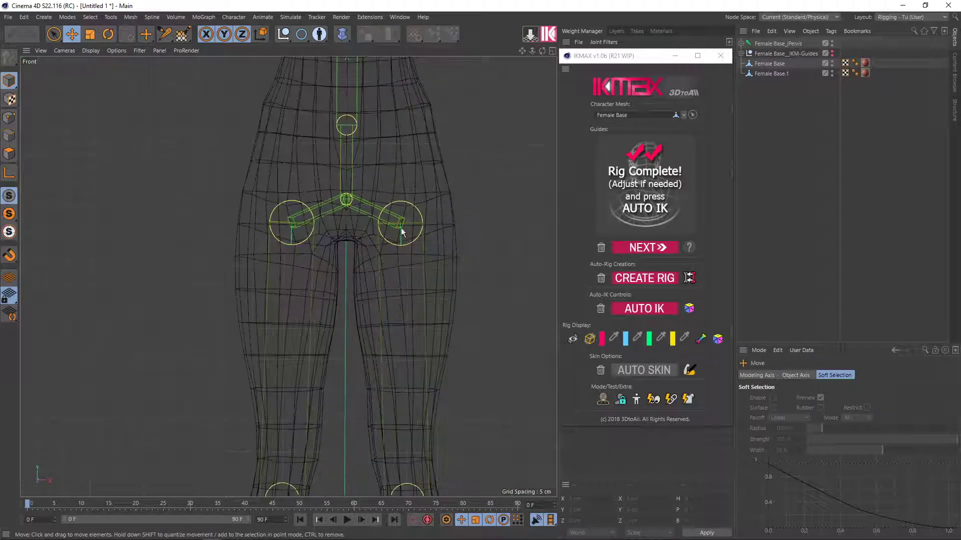
scroll(380, 219, "down", 1)
scroll(388, 222, "down", 2)
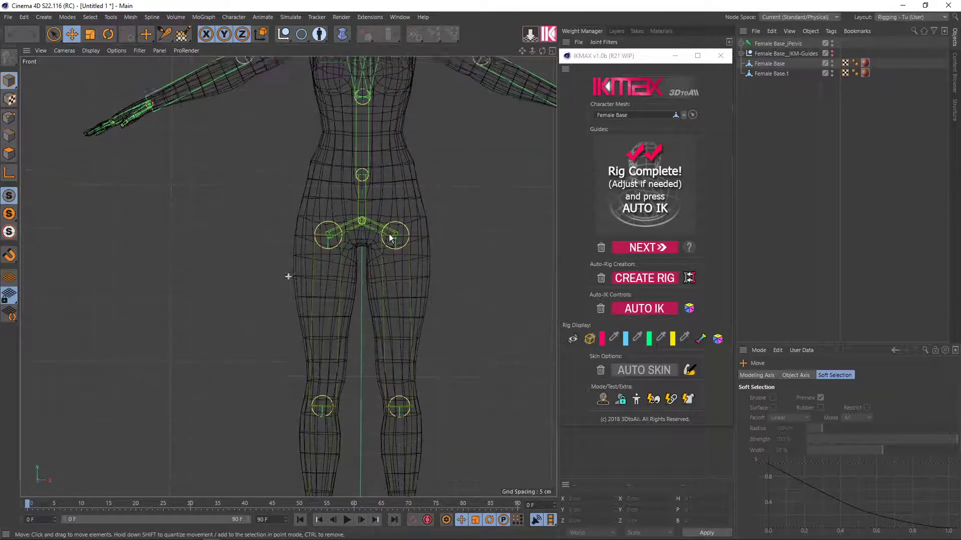
scroll(401, 277, "up", 2)
left_click(410, 268)
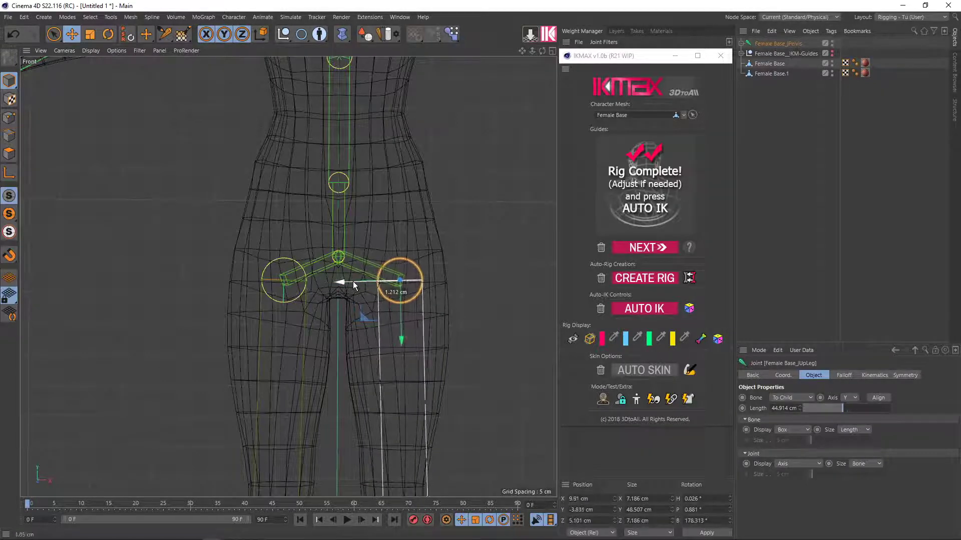
key("ctrl+z")
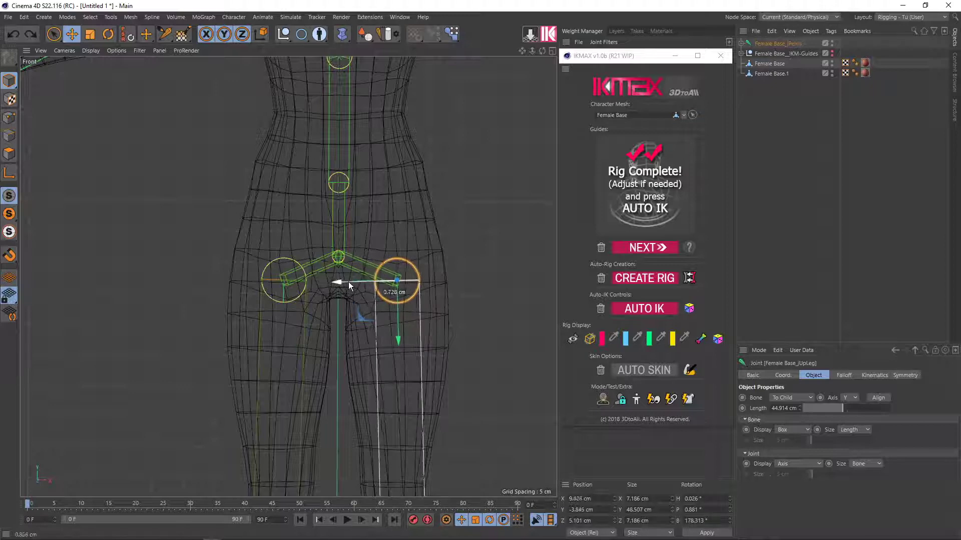
scroll(380, 298, "down", 4)
middle_click_drag(382, 296, 377, 269, "alt")
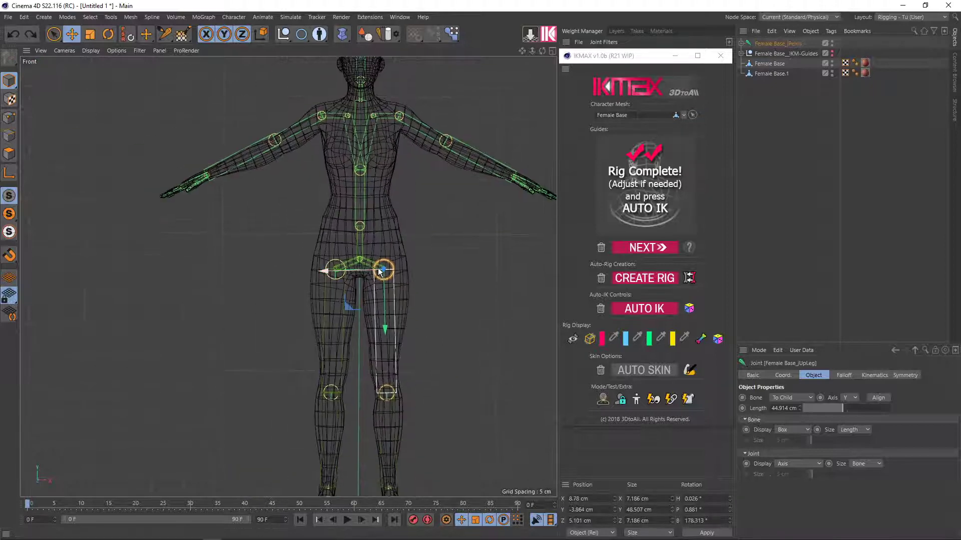
left_click_drag(356, 272, 364, 275)
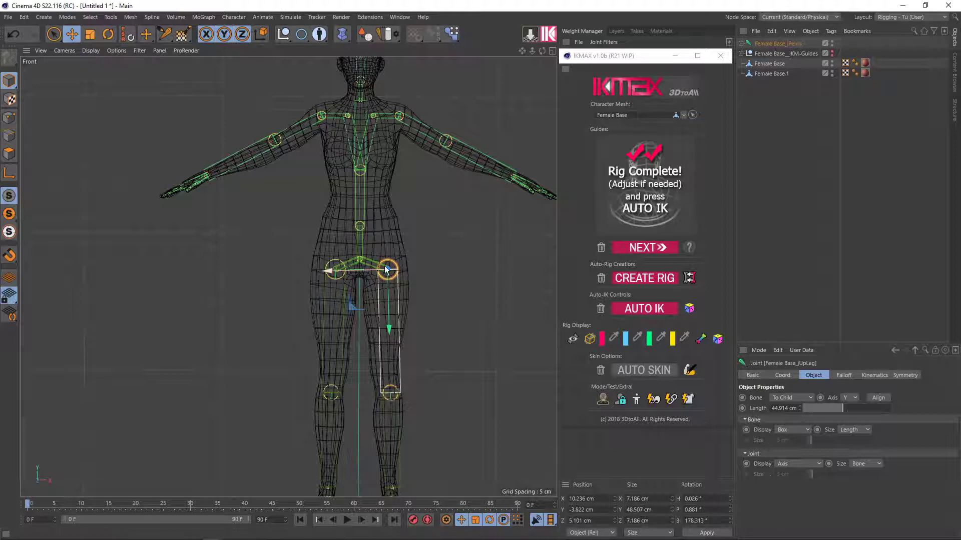
Mirror the rig in IKMAX, then undo the hip move back to X 8.78 cm
left_click(690, 278)
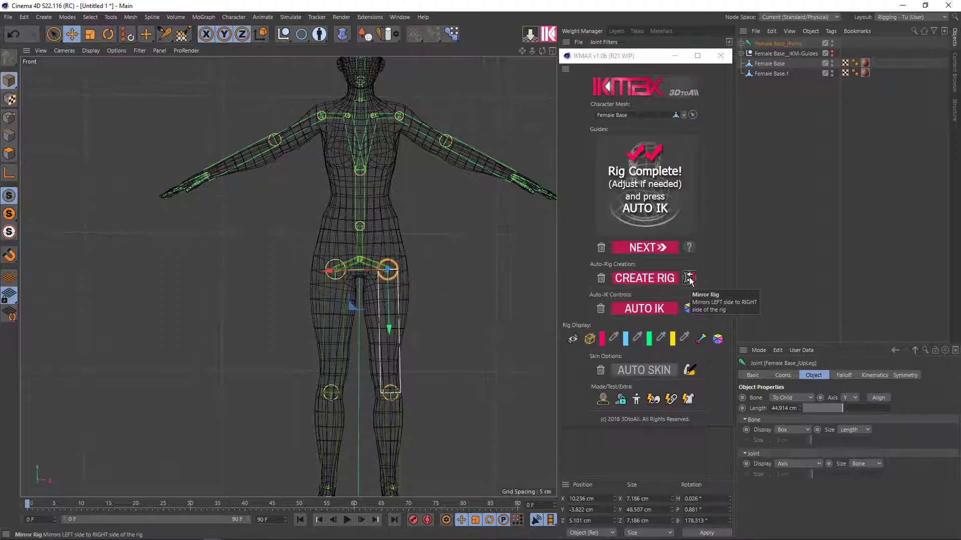
key("ctrl+z")
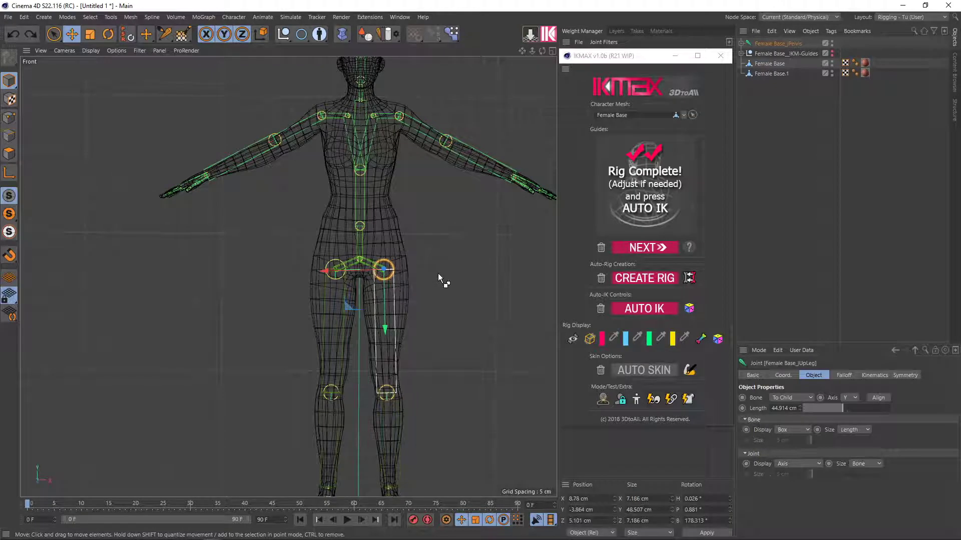
middle_click_drag(406, 233, 420, 357)
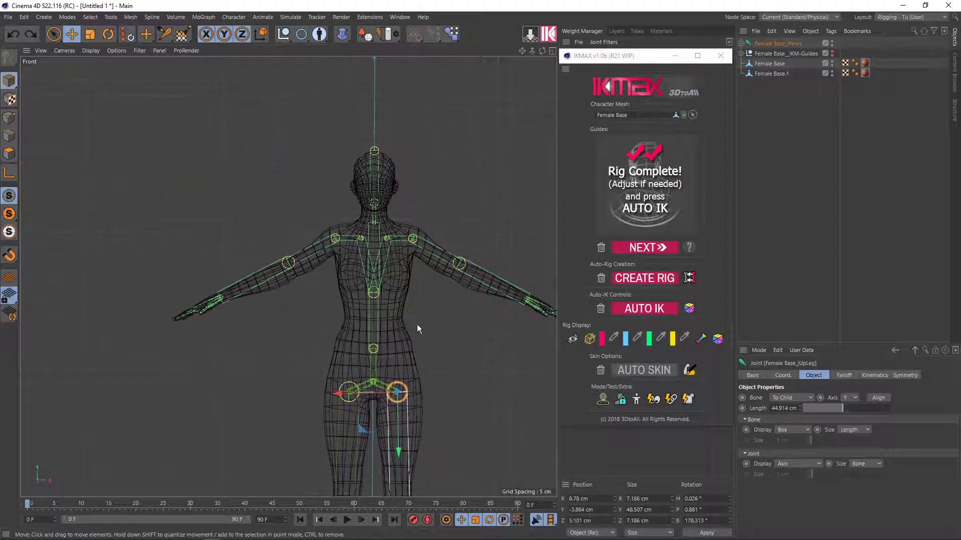
scroll(440, 310, "up", 3)
Inspect the Female Base mesh and upper-leg joint, then frame the torso and arms
left_click(436, 225)
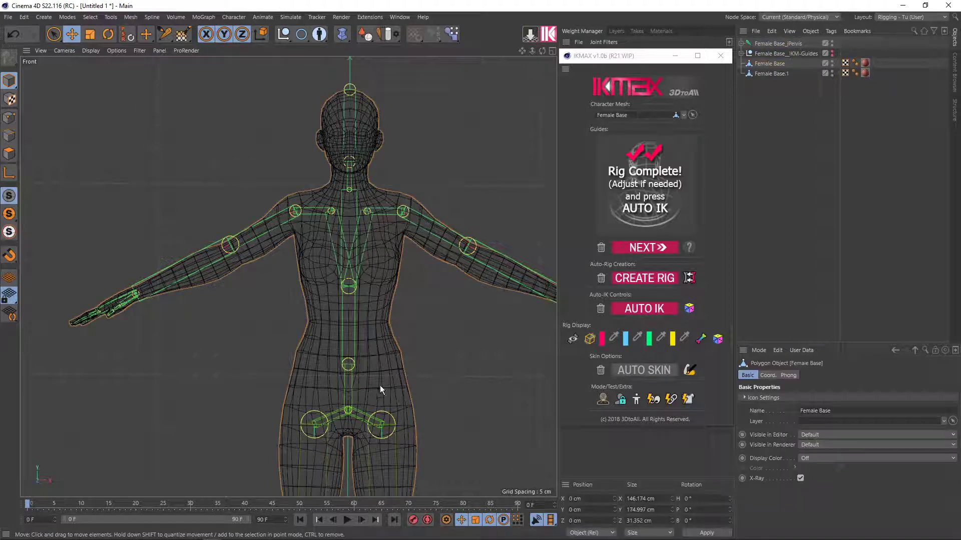
left_click(396, 423)
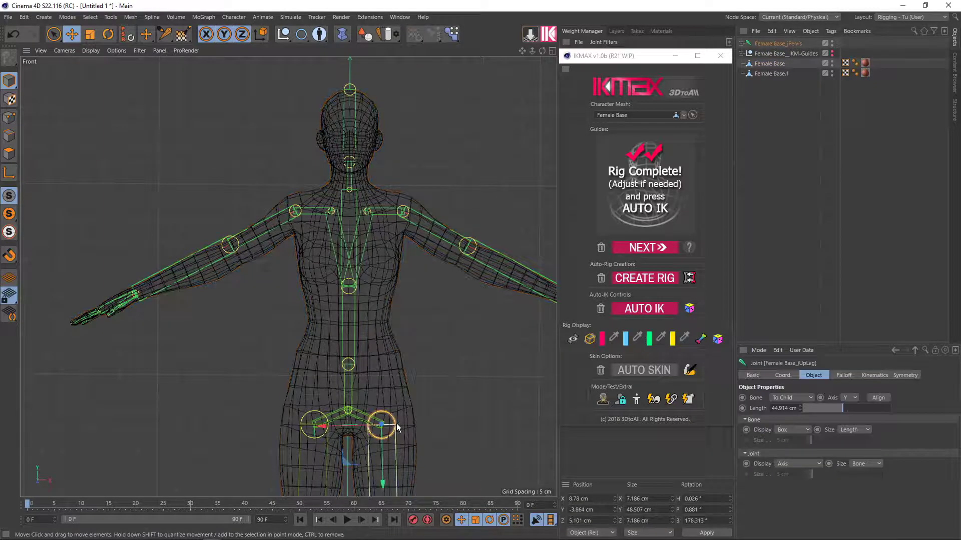
left_click(489, 349)
scroll(490, 349, "up", 2)
middle_click_drag(450, 325, 344, 262, "alt")
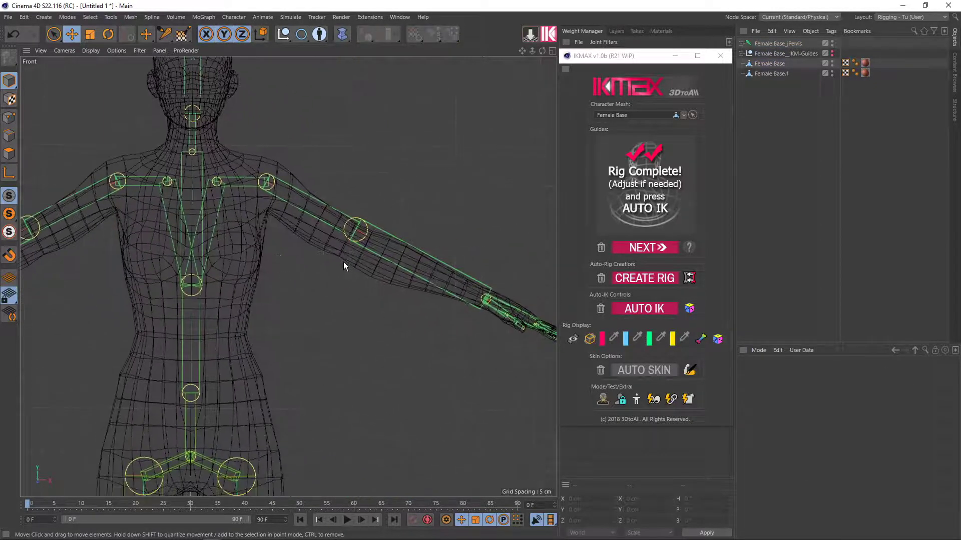
mouse_move(313, 221)
middle_mouse_down("alt")
mouse_move(339, 319)
mouse_move(359, 339)
mouse_move(358, 327)
middle_mouse_up("alt")
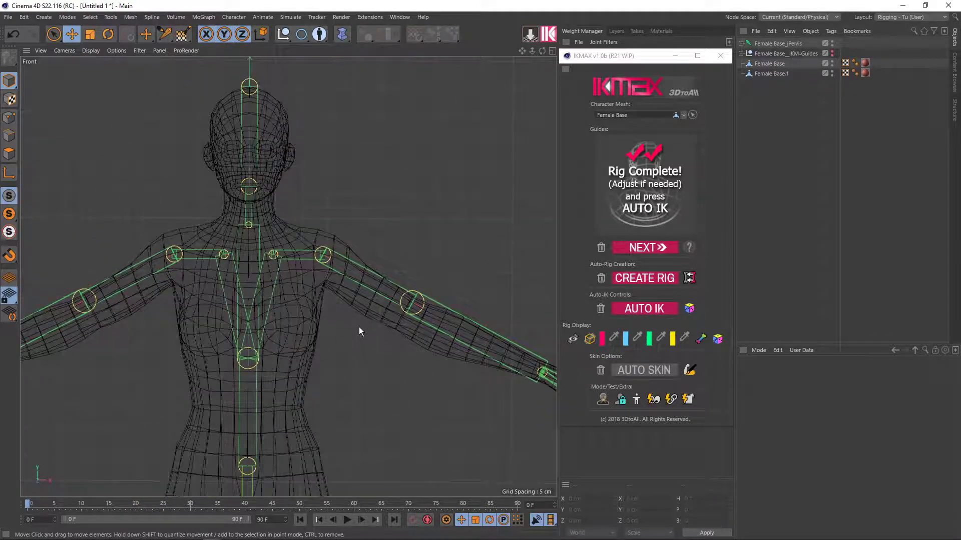
middle_click_drag(283, 268, 259, 220, "alt")
scroll(336, 235, "up", 1)
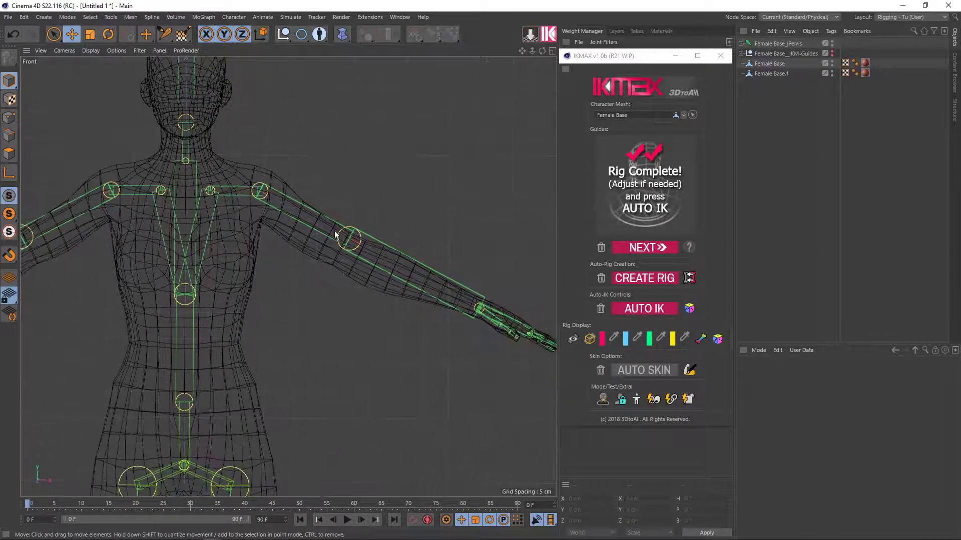
scroll(358, 244, "up", 1)
Check the forearm joint, ending with the Female Base mesh selected
left_click(359, 244)
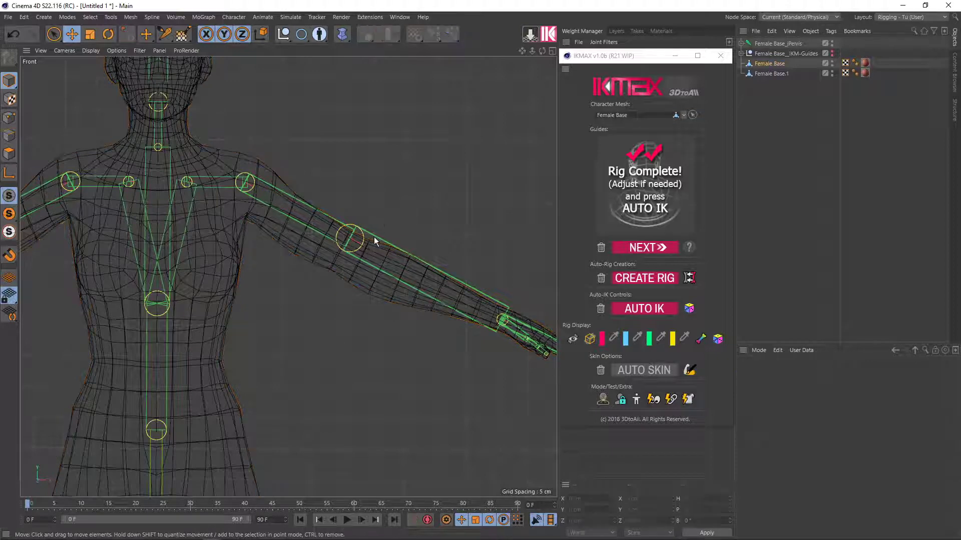
left_click(365, 241)
left_click(361, 229)
scroll(390, 293, "down", 1)
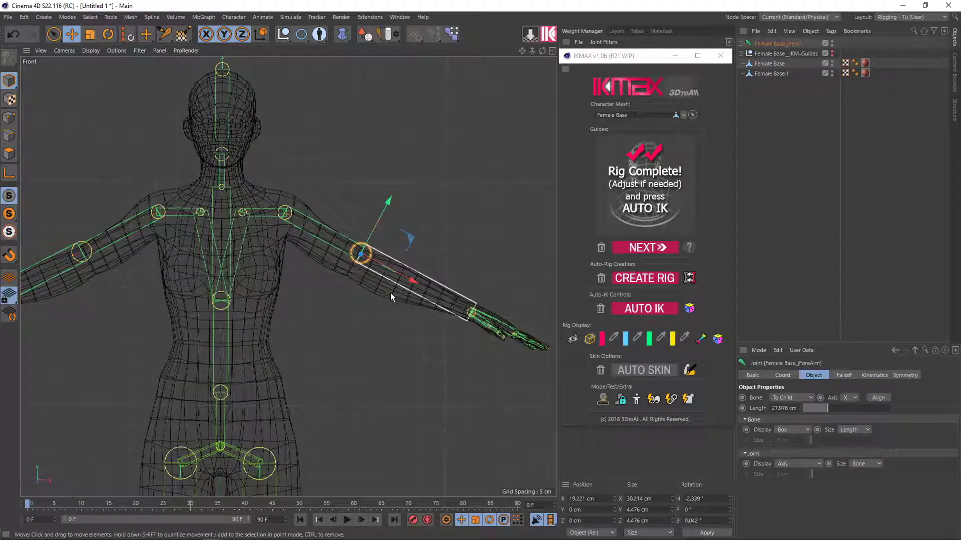
scroll(391, 292, "down", 1)
scroll(390, 293, "up", 1)
left_click(360, 277)
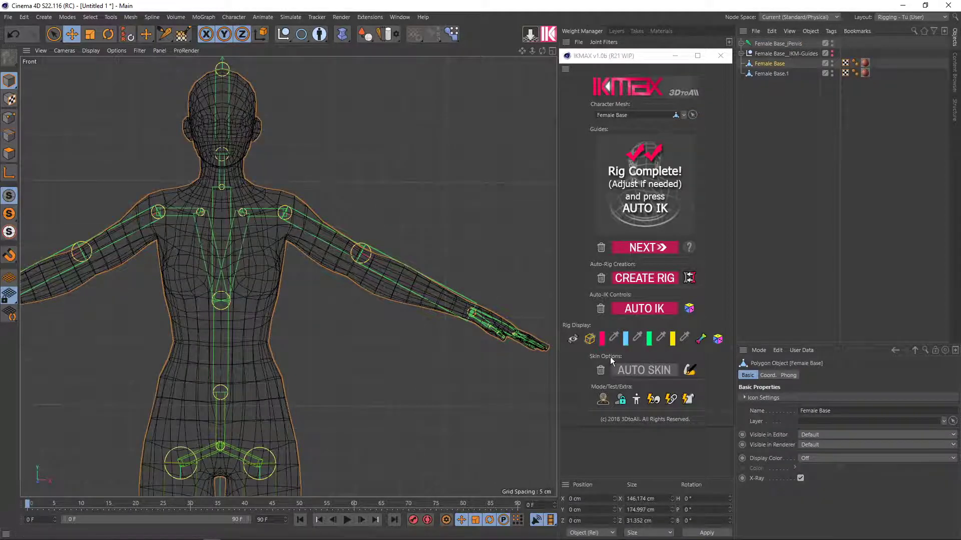
Toggle the Female Base mesh lock on and off and return to the four-view layout
left_click(621, 399)
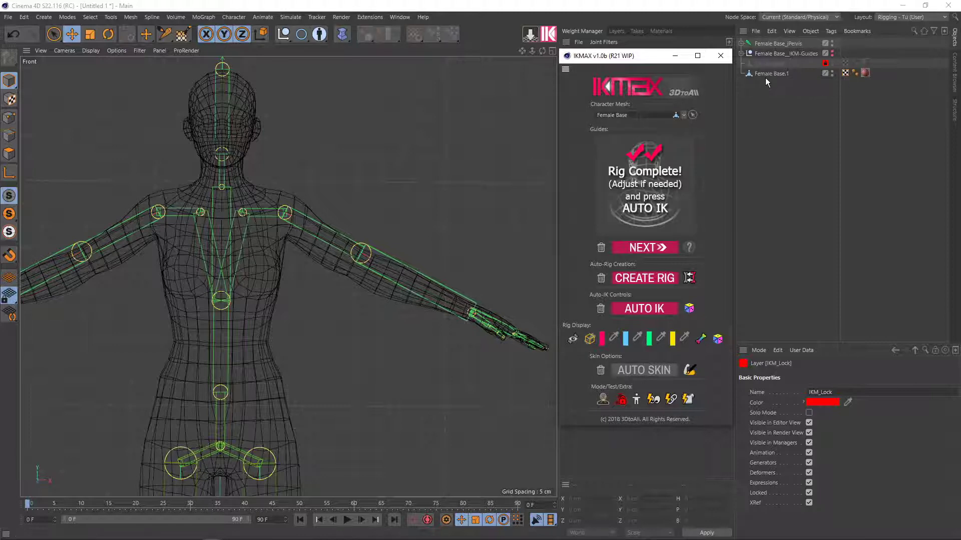
left_click(621, 399)
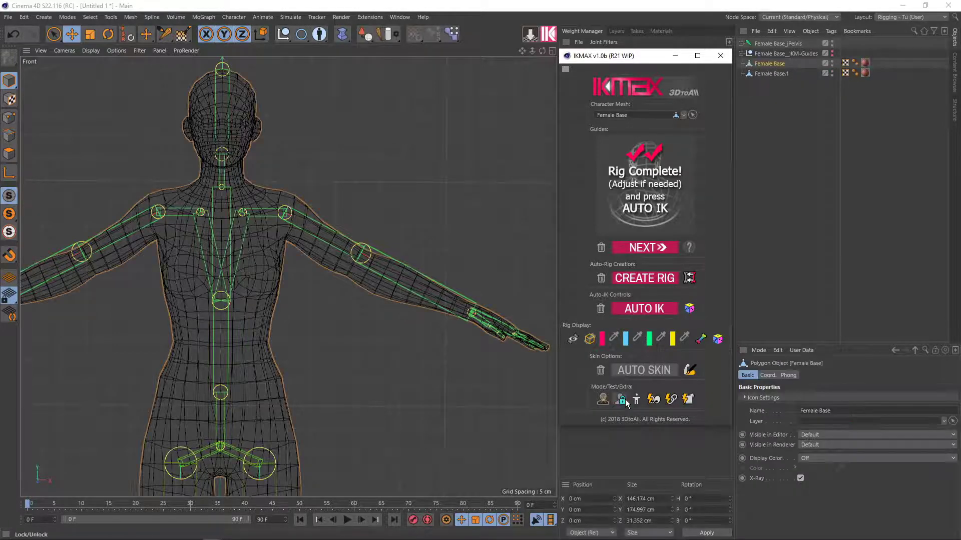
middle_click(523, 187)
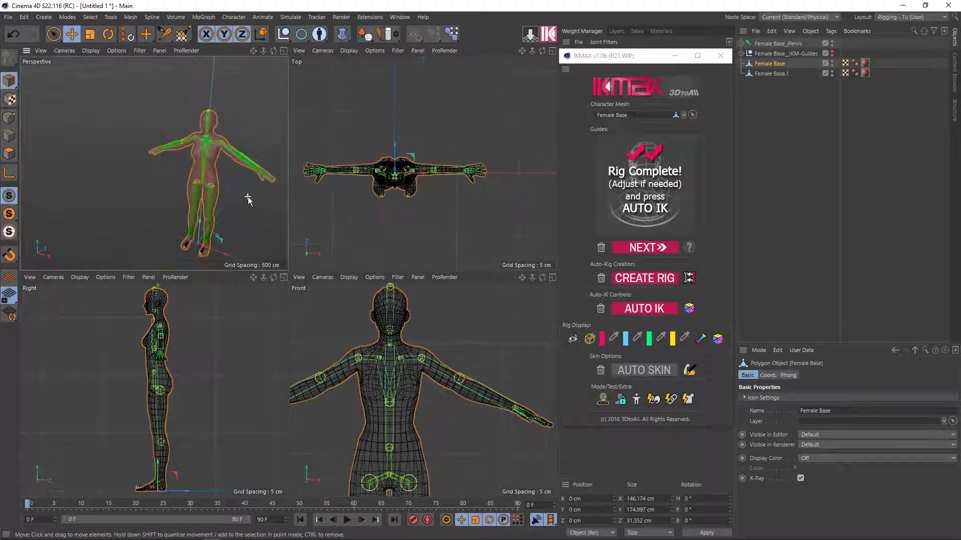
scroll(188, 193, "down", 5)
Delete the duplicate Female Base.1 mesh and select the original Female Base
left_click(771, 74)
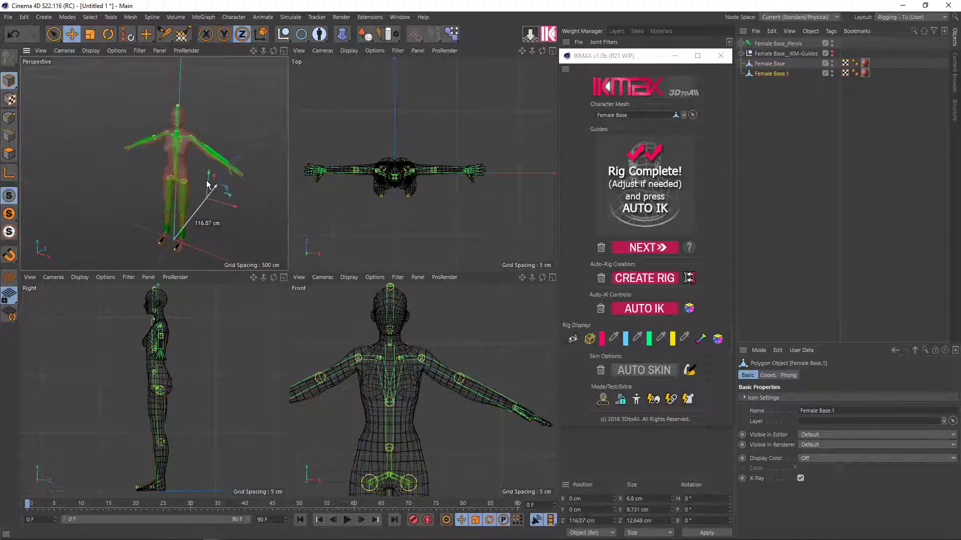
key("ctrl+z")
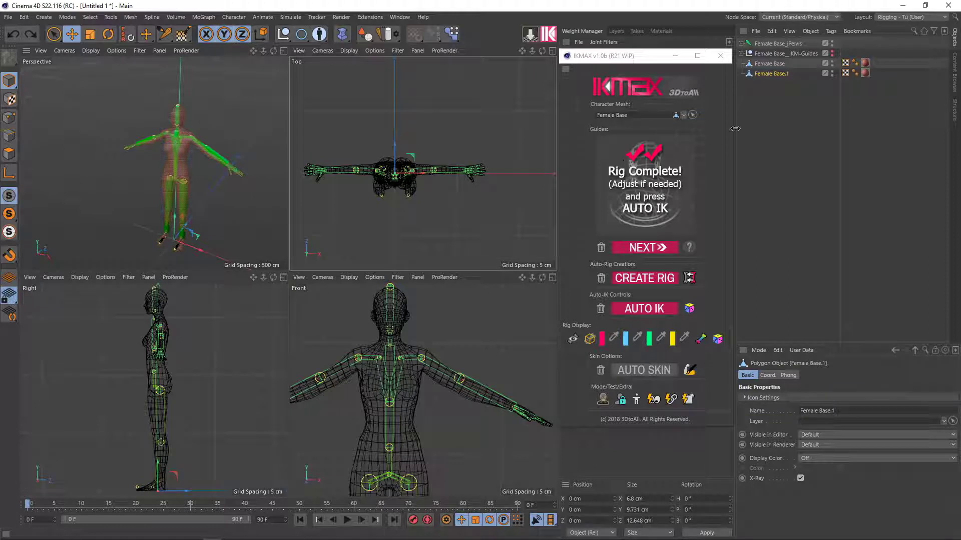
left_click(776, 74)
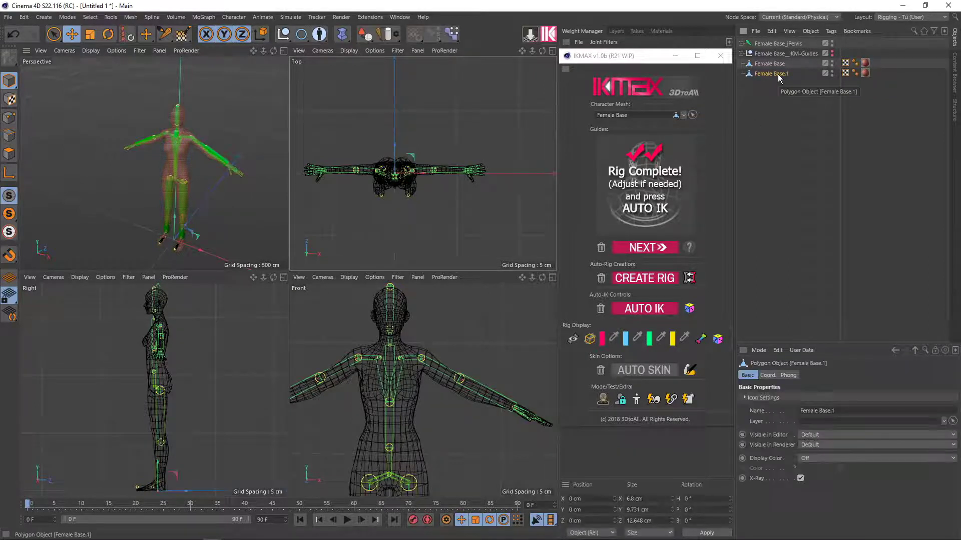
key("Delete")
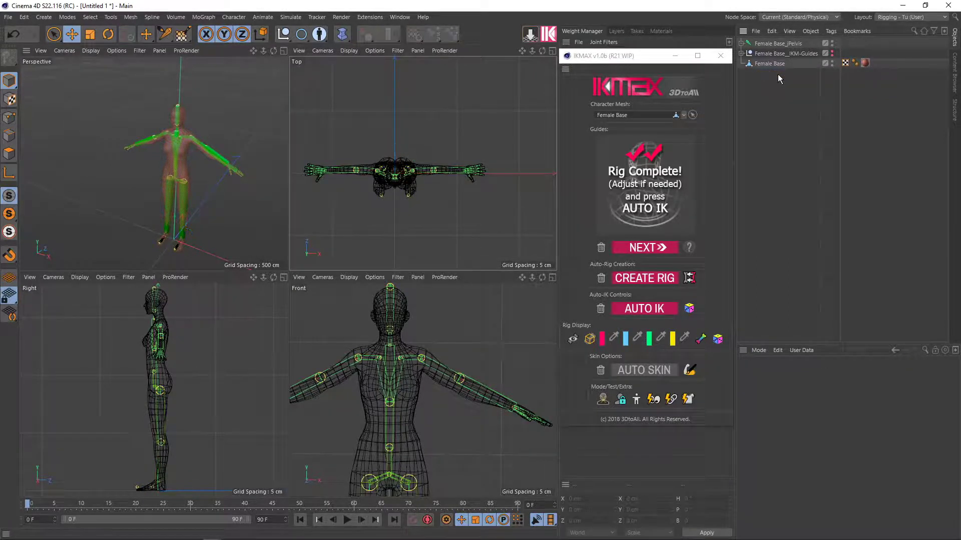
key("ctrl+z")
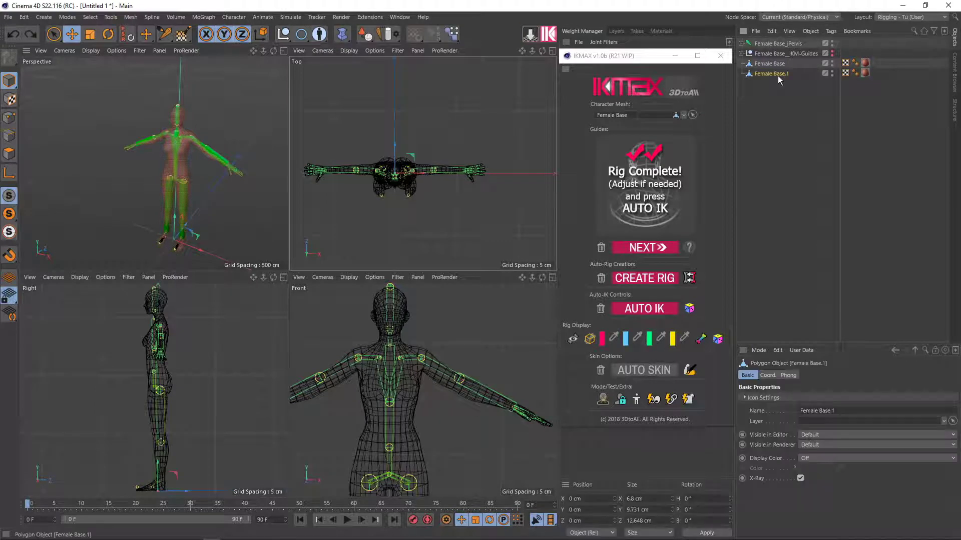
left_click(778, 86)
key("Delete")
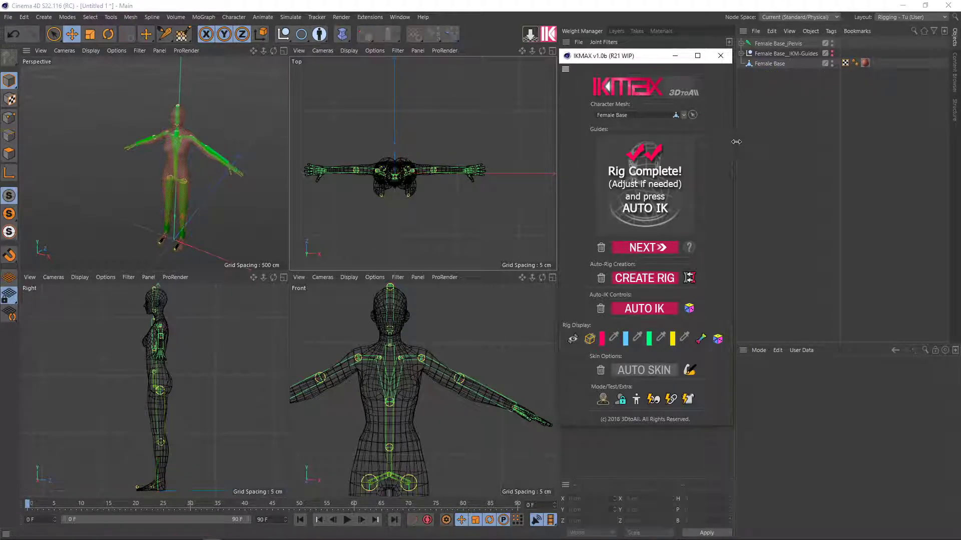
left_click(766, 66)
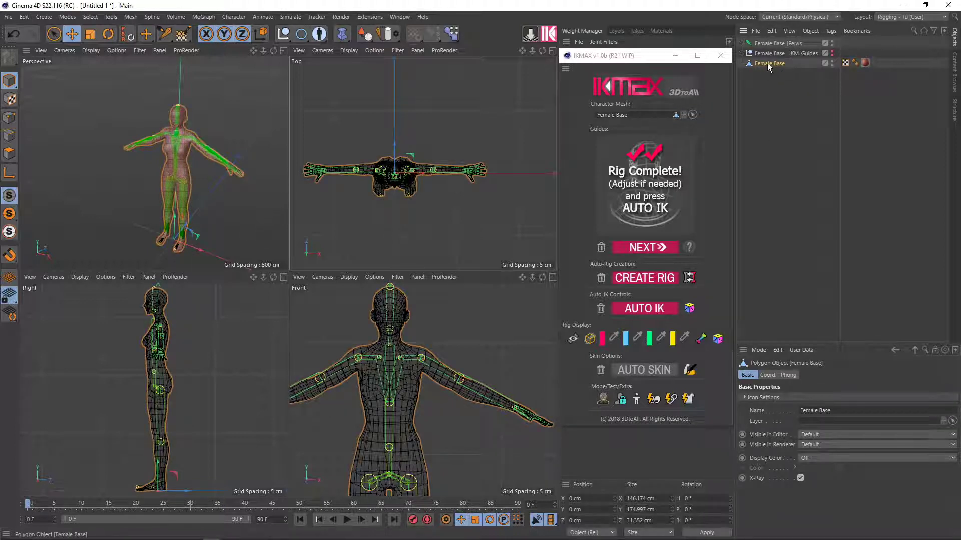
Lock the Female Base mesh on the IKM_Lock layer and zoom the Front view to check joints
left_click(620, 401)
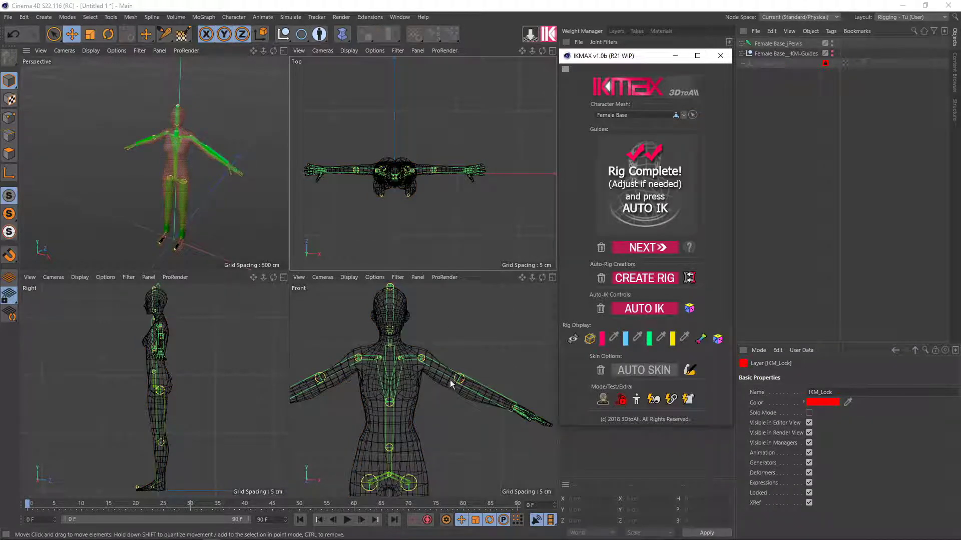
scroll(443, 374, "up", 2)
scroll(439, 370, "up", 2)
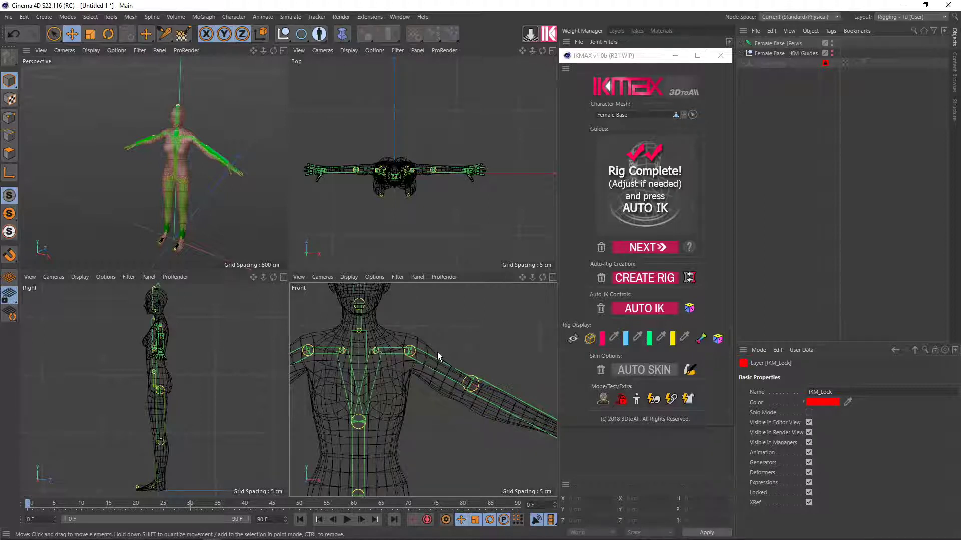
scroll(400, 322, "down", 3)
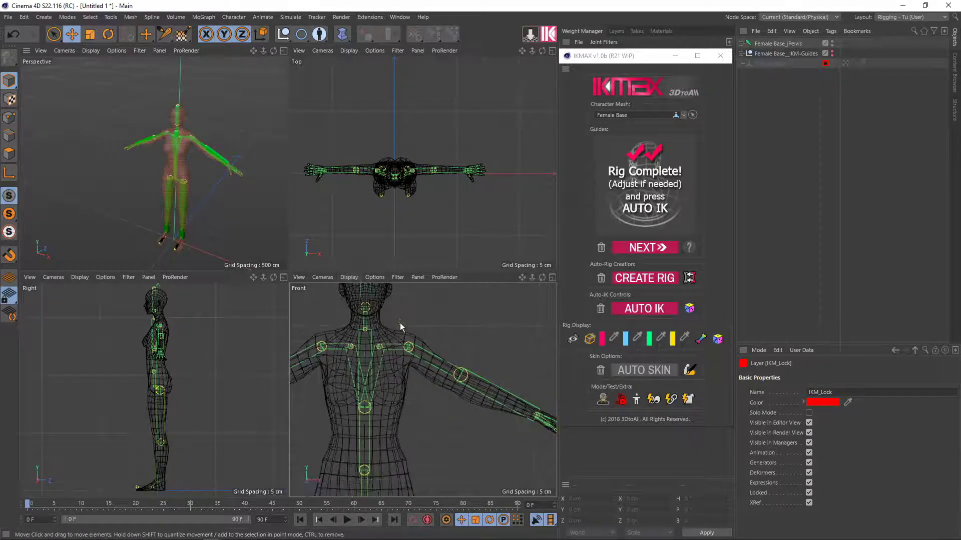
scroll(392, 326, "up", 2)
scroll(432, 349, "down", 2)
scroll(418, 341, "up", 2)
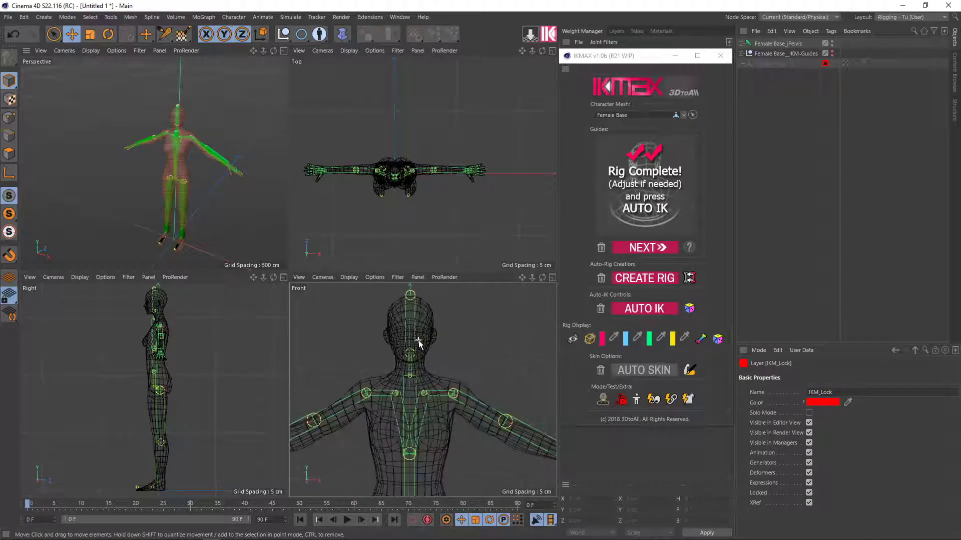
scroll(419, 340, "up", 2)
scroll(429, 333, "up", 1)
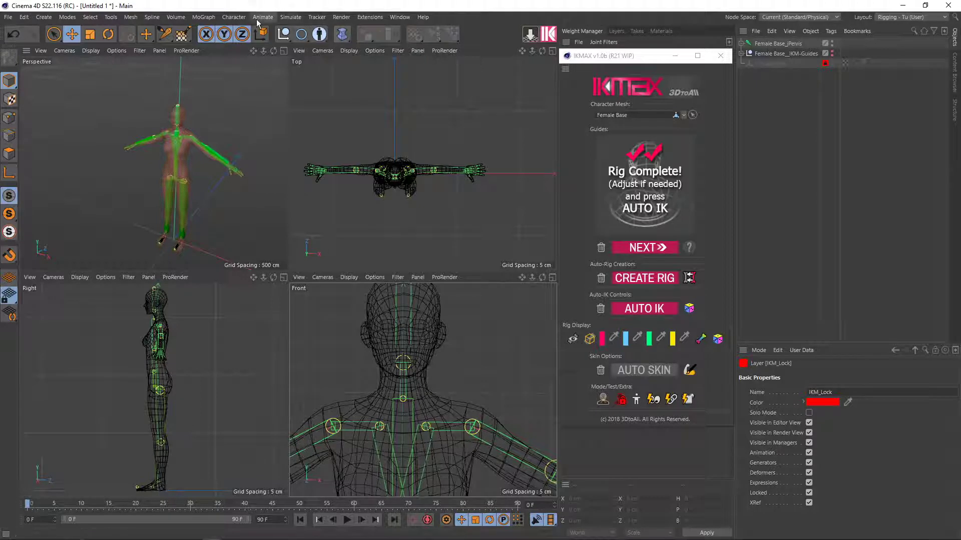
left_click(233, 17)
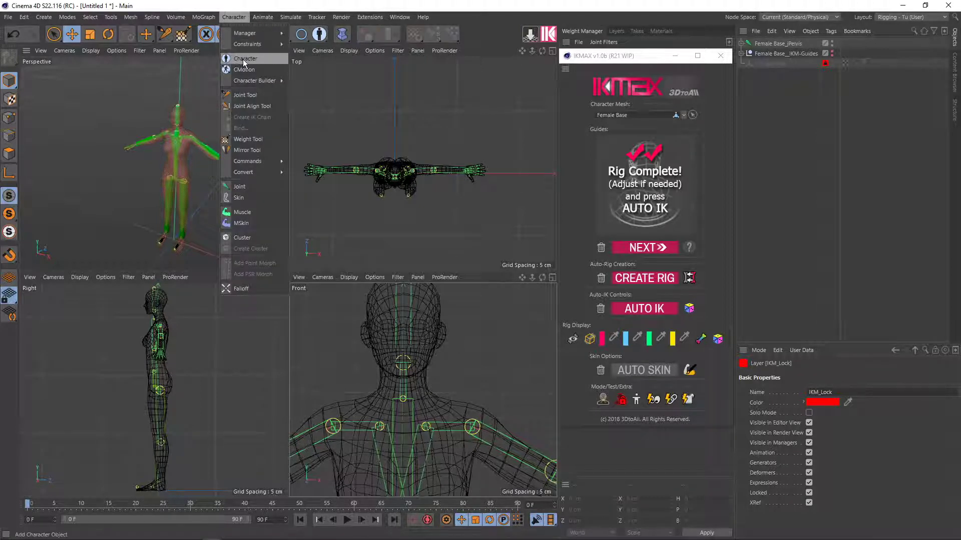
left_click(115, 130)
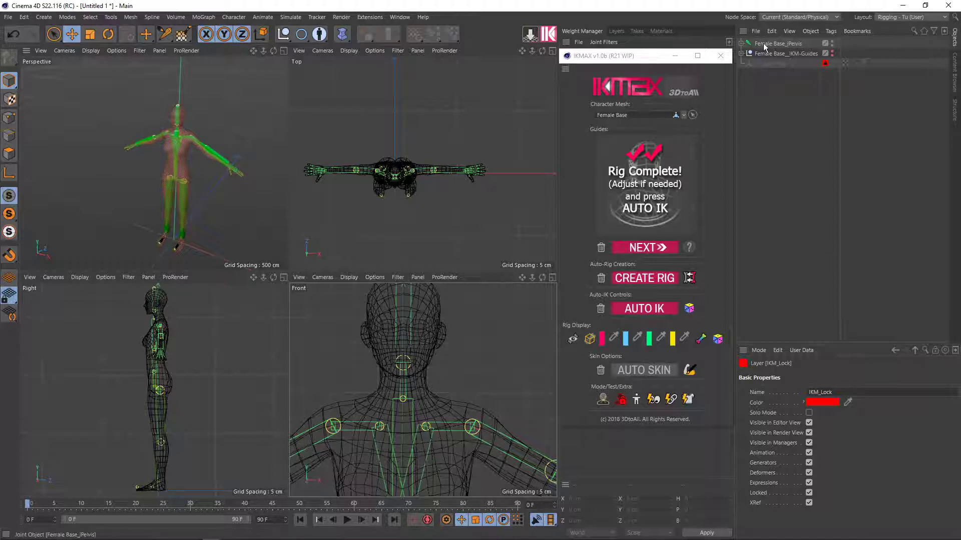
scroll(171, 145, "up", 3)
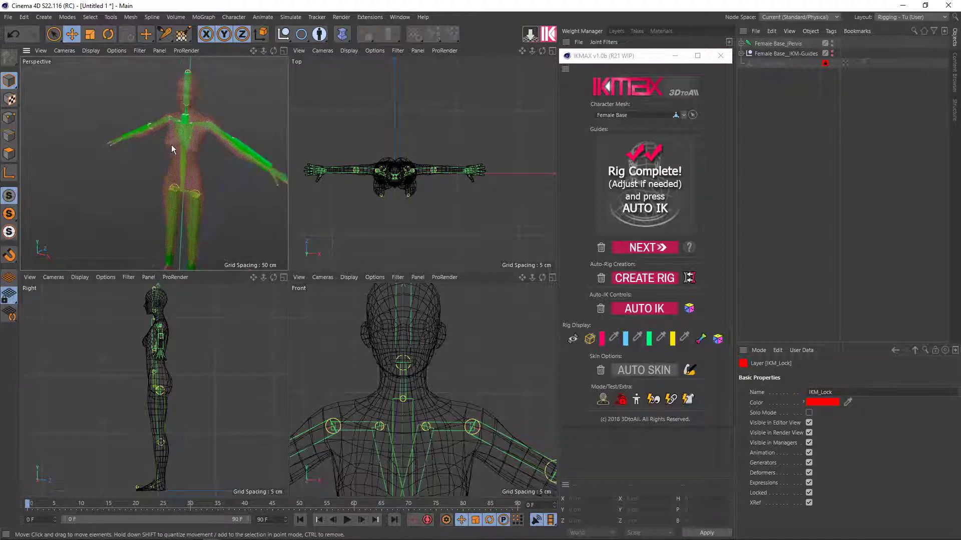
scroll(182, 132, "up", 3)
left_click_drag(182, 133, 151, 166, "alt")
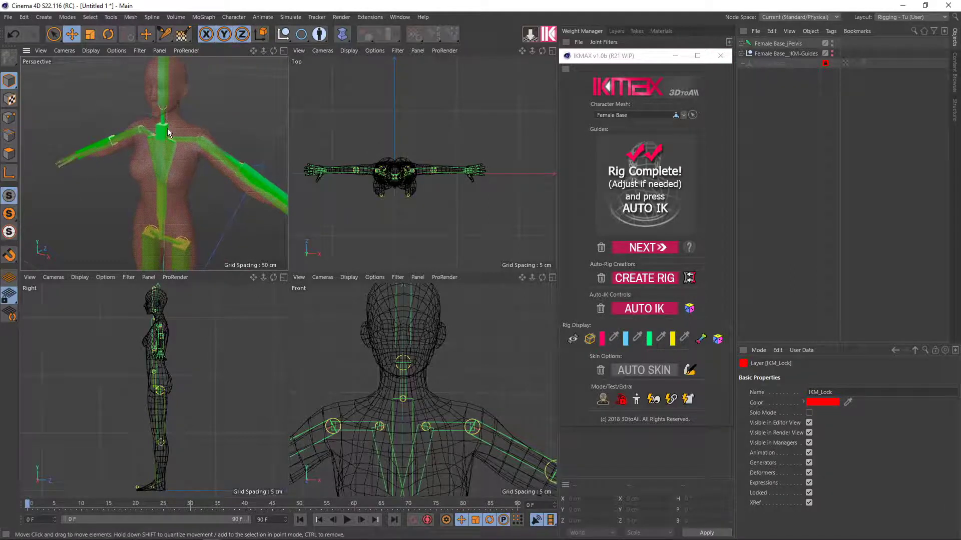
middle_click(187, 158)
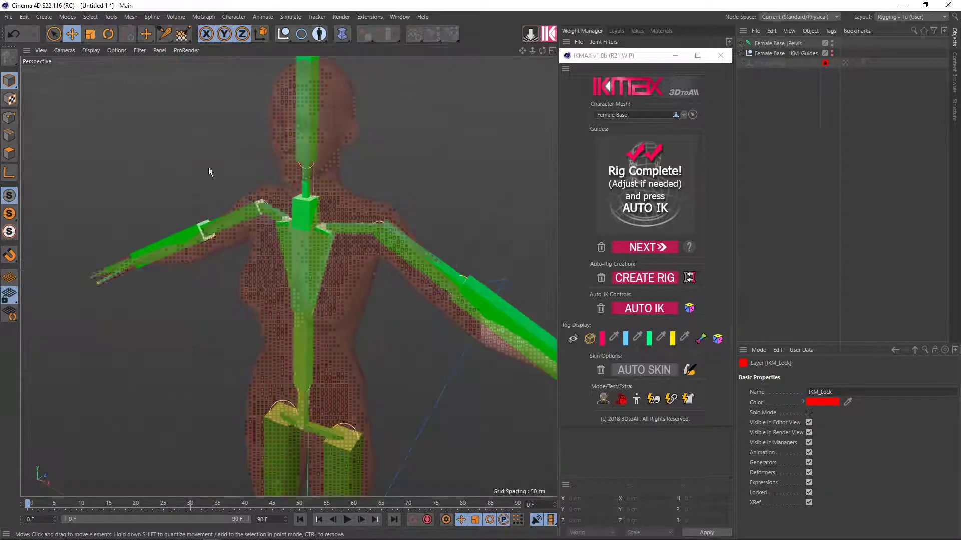
left_click_drag(208, 168, 353, 226, "alt")
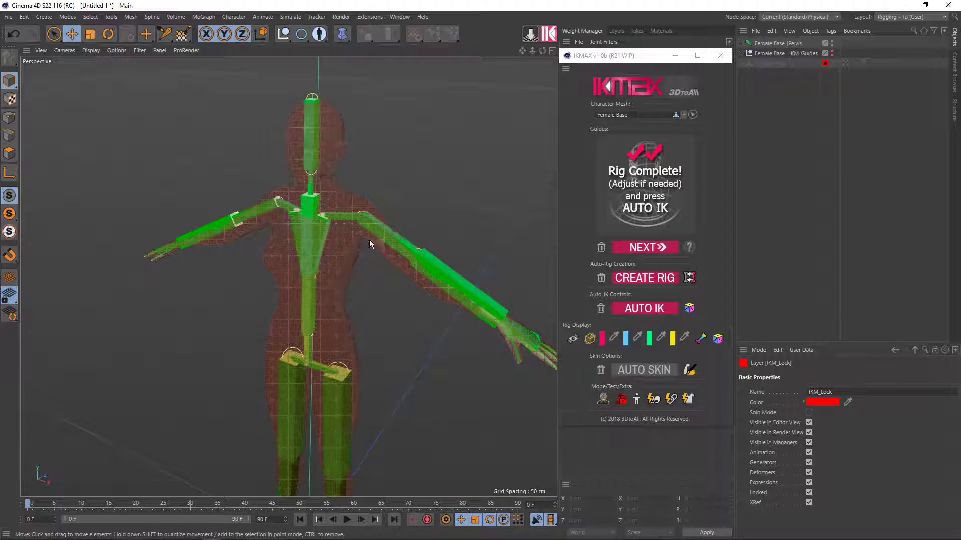
middle_click(384, 273)
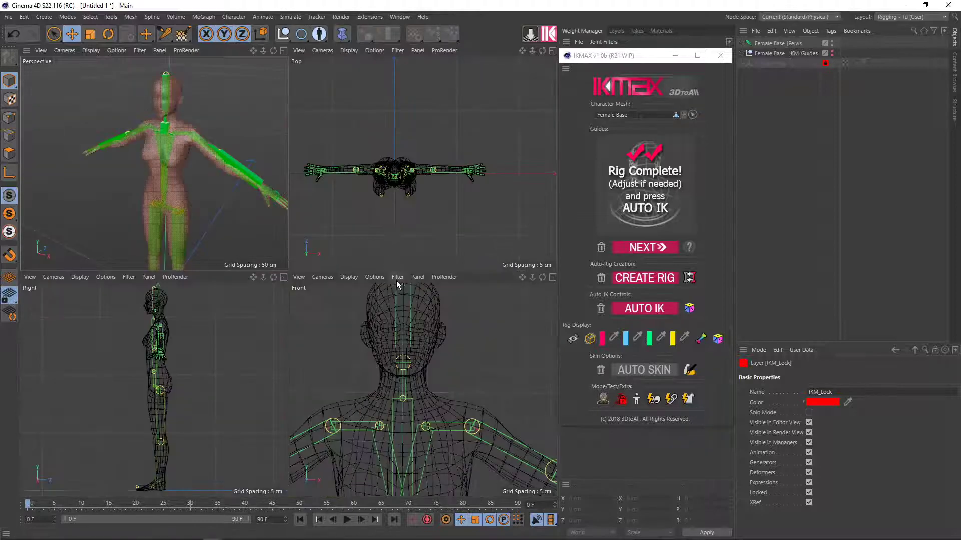
middle_click(427, 374)
scroll(421, 345, "down", 2)
scroll(377, 263, "down", 2)
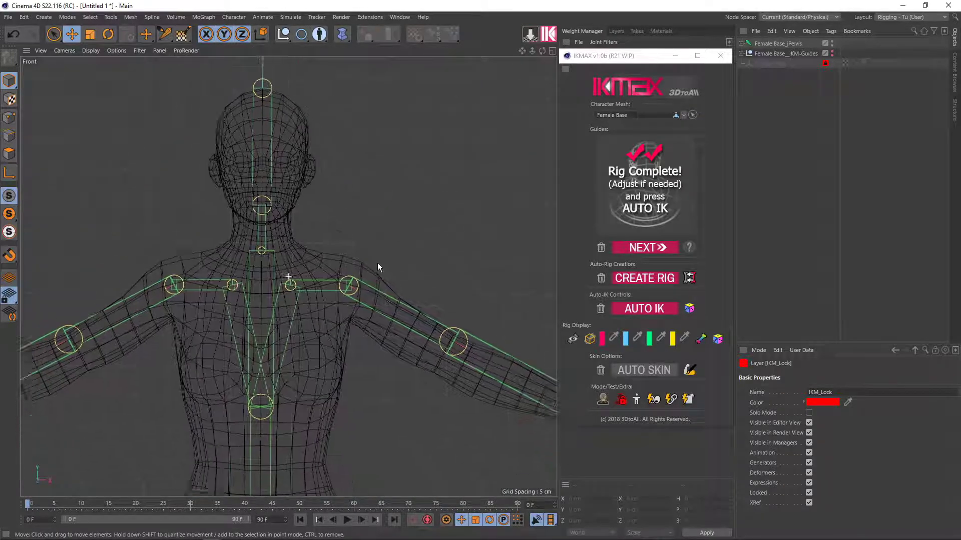
scroll(385, 265, "down", 1)
scroll(426, 282, "down", 2)
scroll(390, 275, "up", 1)
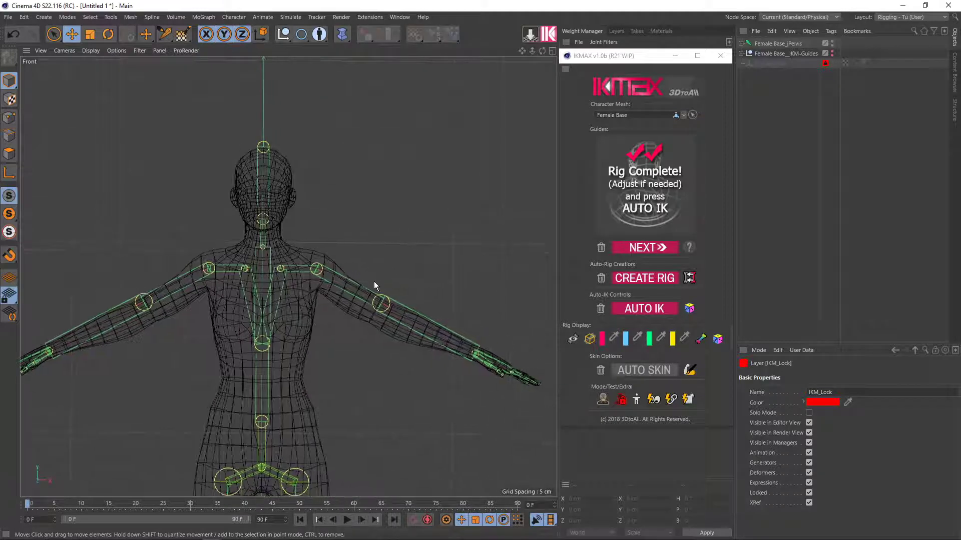
scroll(371, 281, "up", 1)
scroll(348, 279, "up", 2)
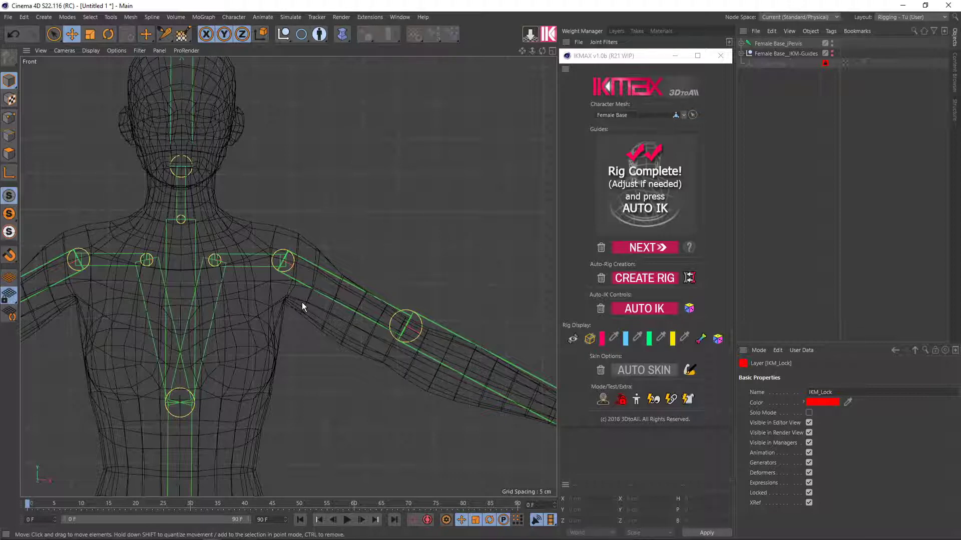
middle_click(351, 324)
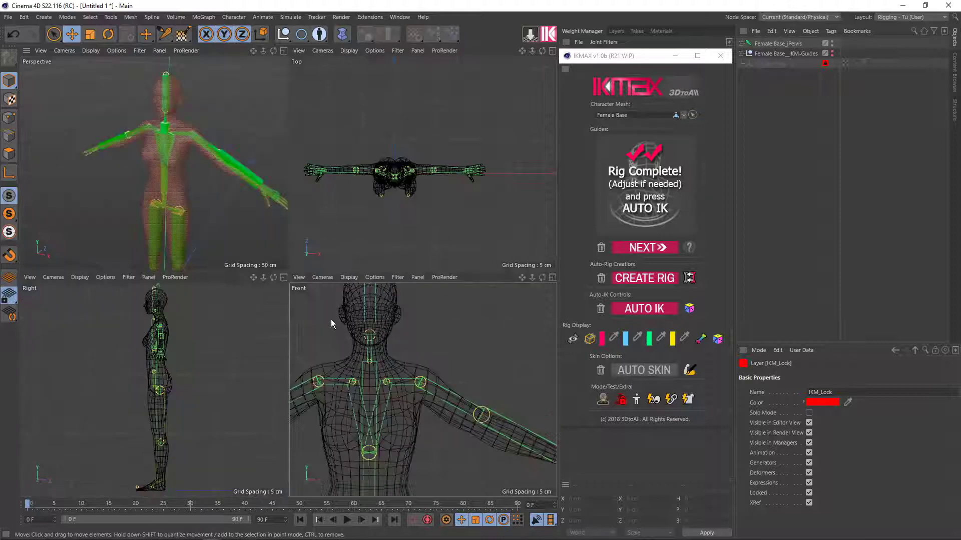
scroll(386, 382, "down", 1)
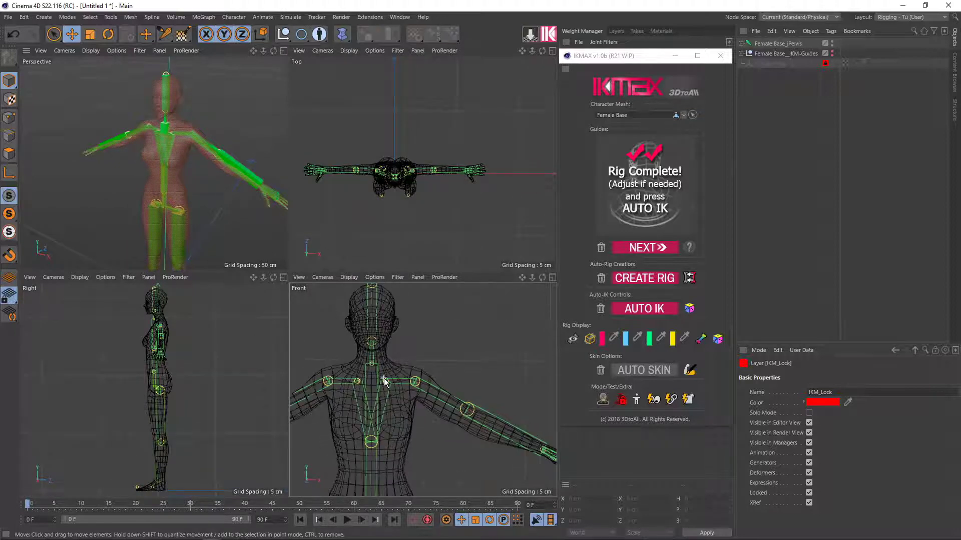
scroll(386, 382, "down", 1)
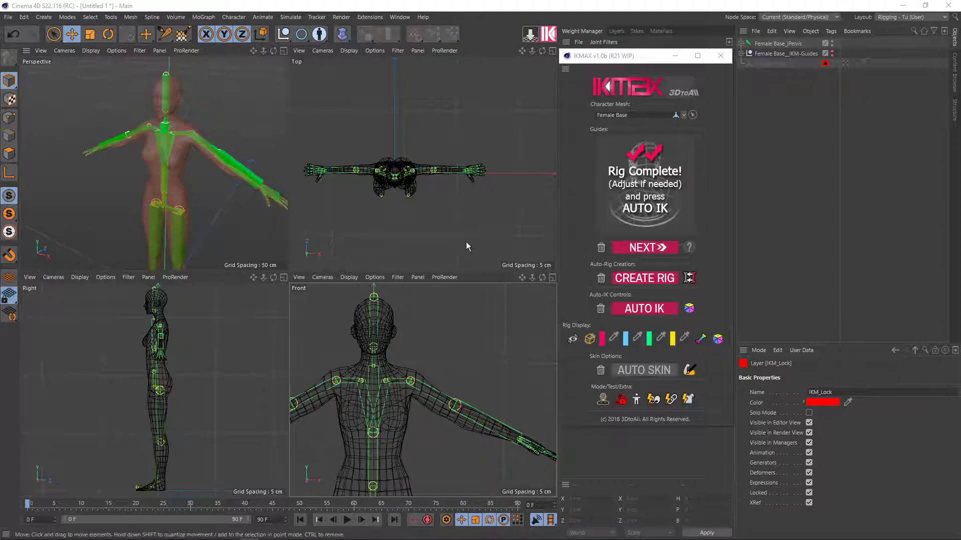
Zoom and pan the views to inspect the forearm, hand and other joints
scroll(434, 171, "down", 2)
scroll(434, 172, "up", 3)
scroll(434, 170, "up", 2)
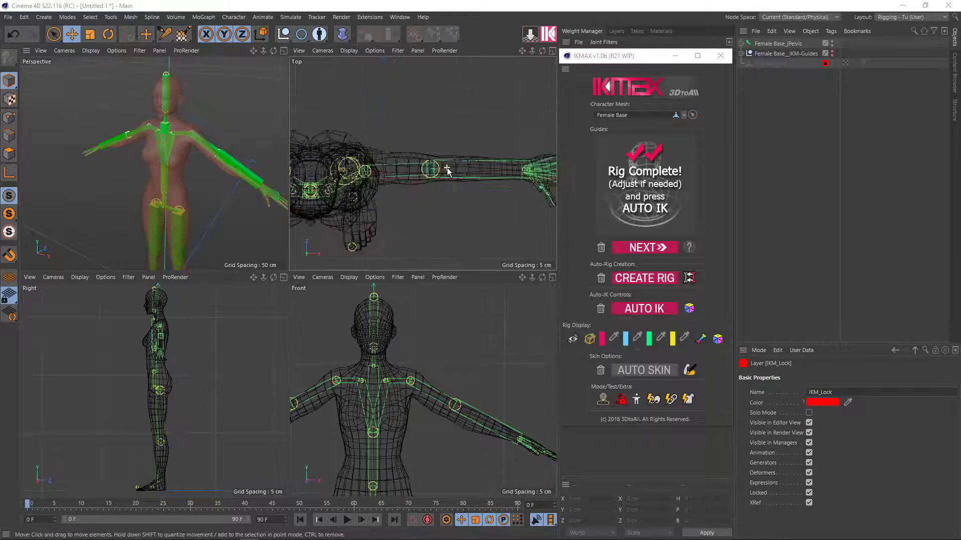
scroll(434, 169, "up", 3)
scroll(434, 169, "up", 2)
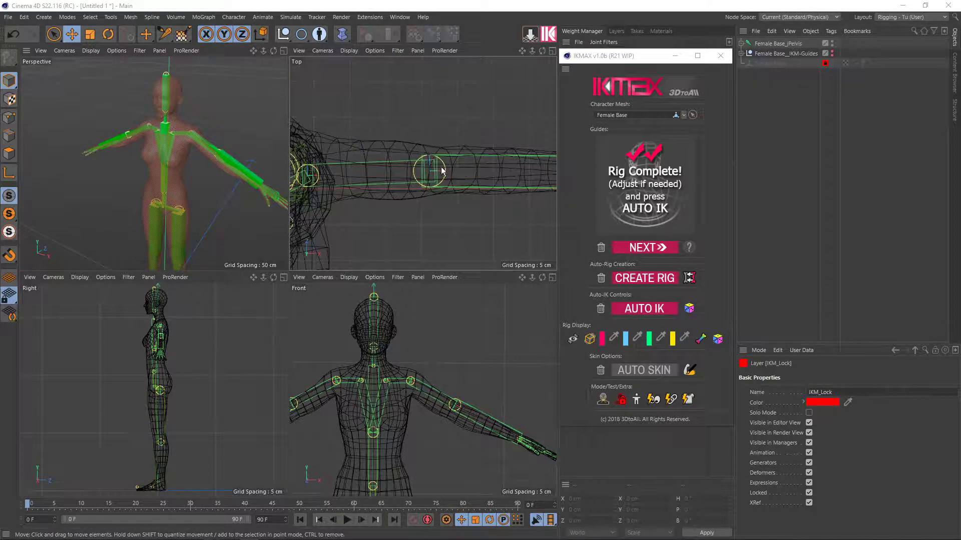
mouse_move(434, 170)
middle_mouse_down("alt")
mouse_move(343, 180)
mouse_move(371, 190)
mouse_move(338, 199)
mouse_move(530, 196)
middle_mouse_up("alt")
scroll(393, 206, "down", 2)
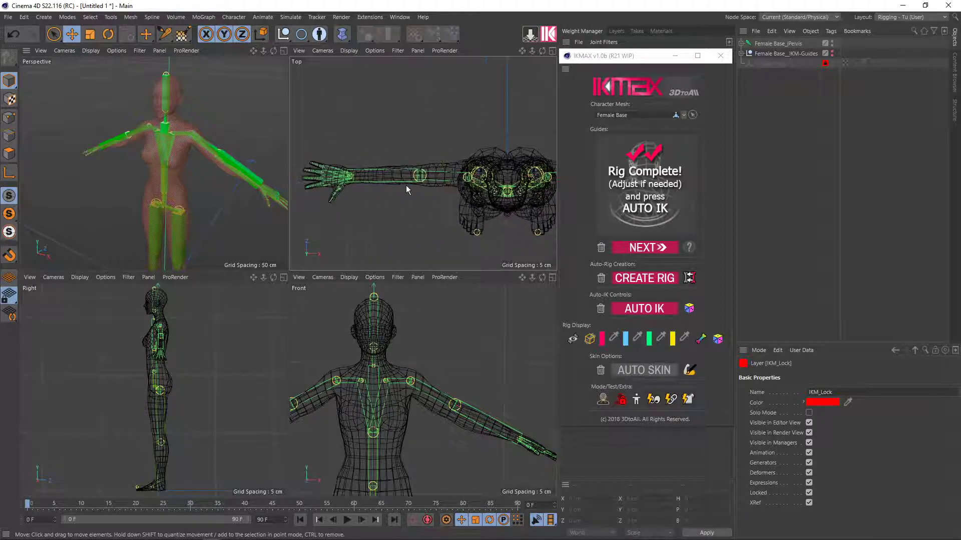
scroll(416, 180, "up", 2)
scroll(425, 176, "up", 2)
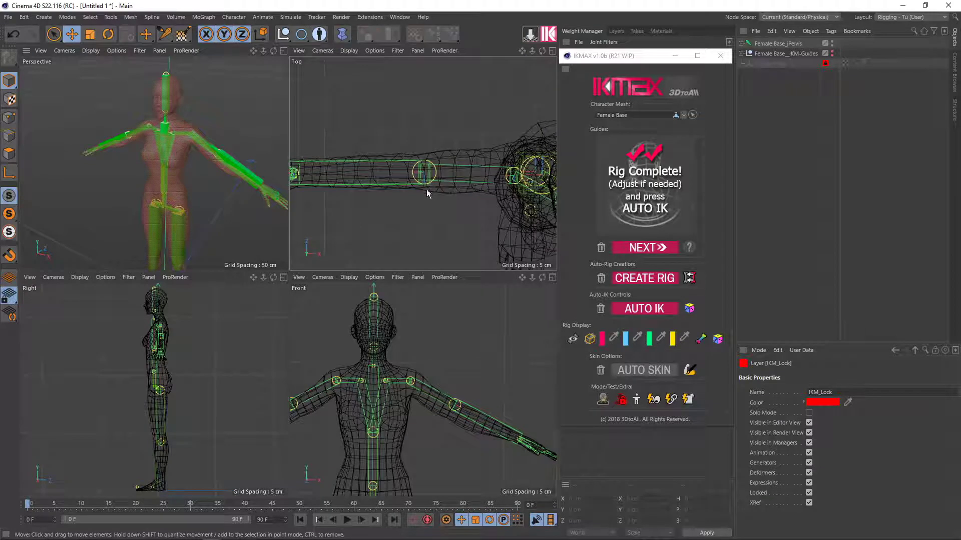
scroll(445, 409, "up", 3)
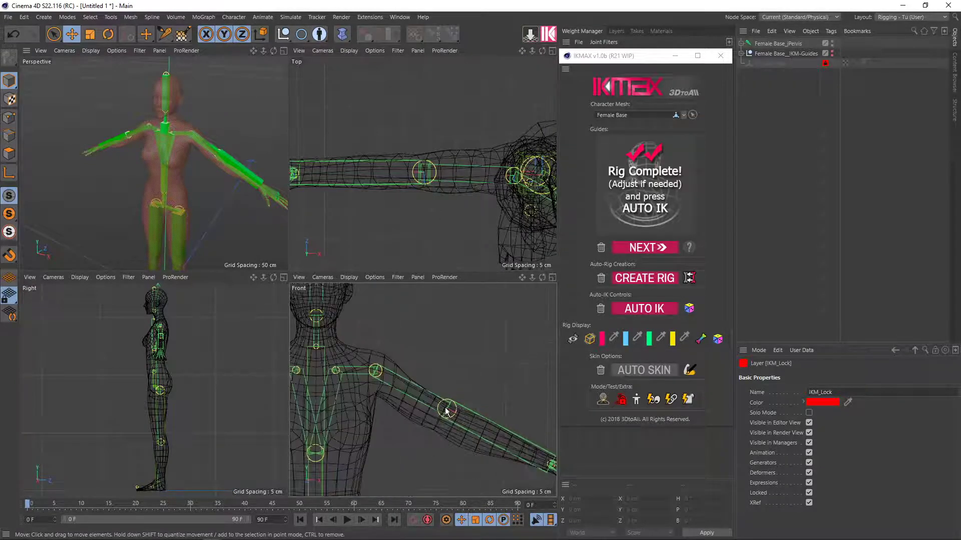
scroll(450, 417, "up", 1)
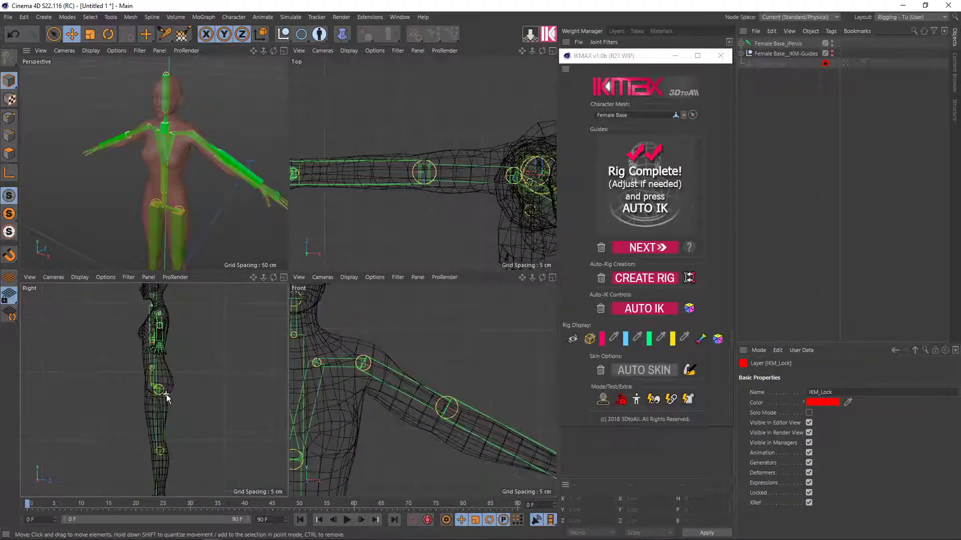
scroll(164, 394, "up", 2)
scroll(165, 383, "up", 2)
scroll(168, 457, "down", 2)
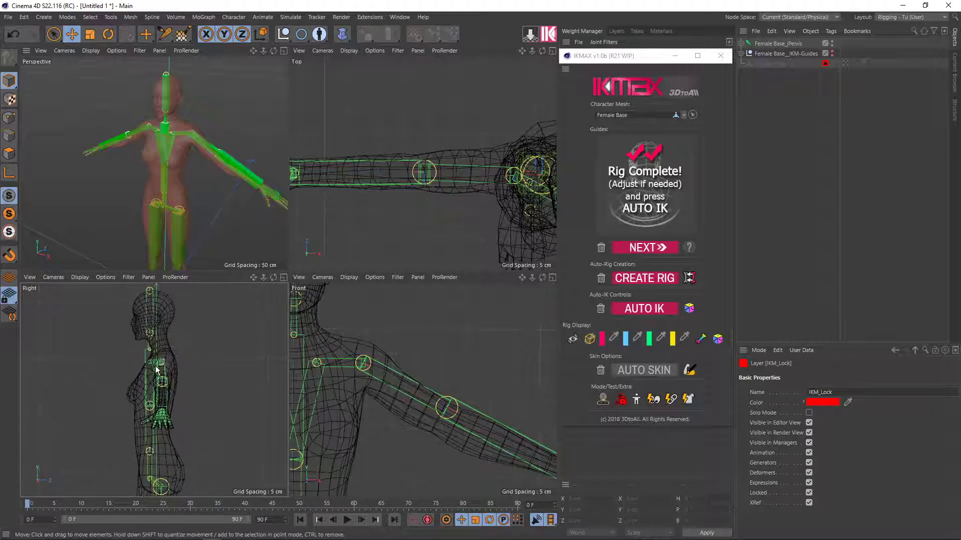
scroll(182, 317, "down", 2)
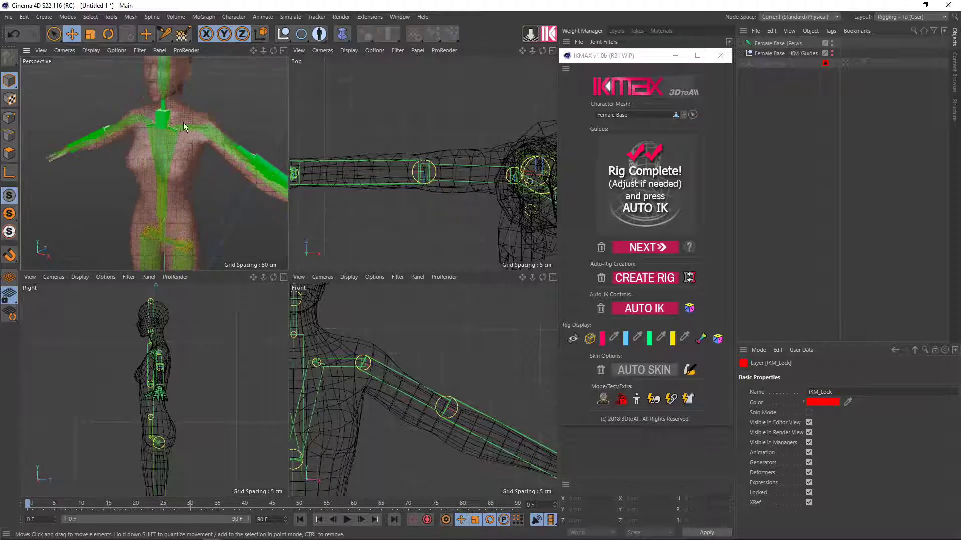
Maximize the Perspective view and zoom out on the figure
middle_click(194, 164)
scroll(398, 242, "down", 3)
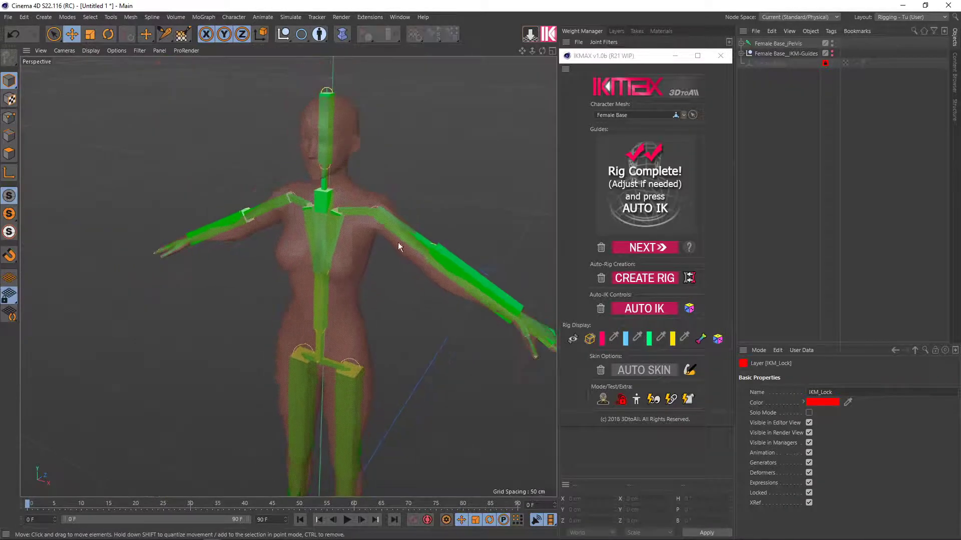
scroll(446, 283, "down", 3)
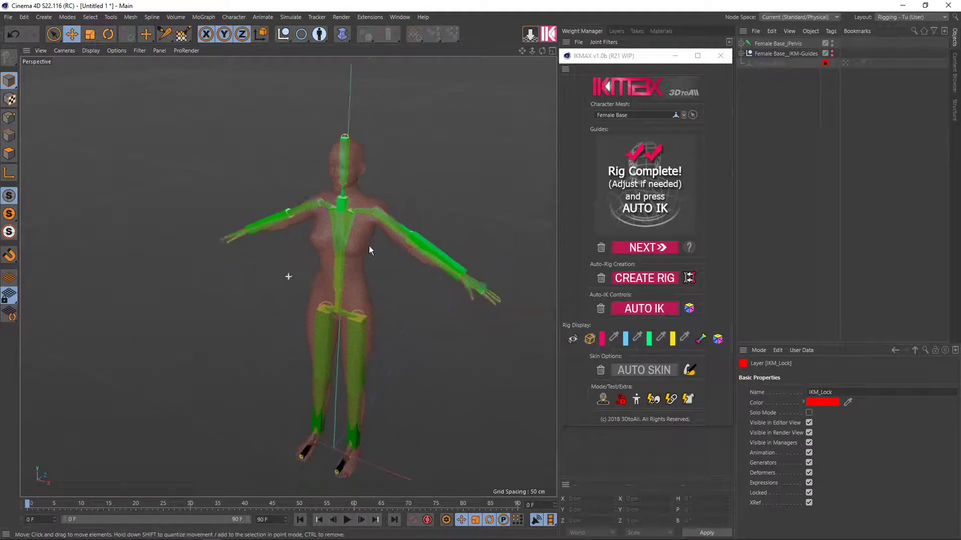
Add IKMAX AUTO IK controllers to the rig and orbit to inspect them
left_click(641, 310)
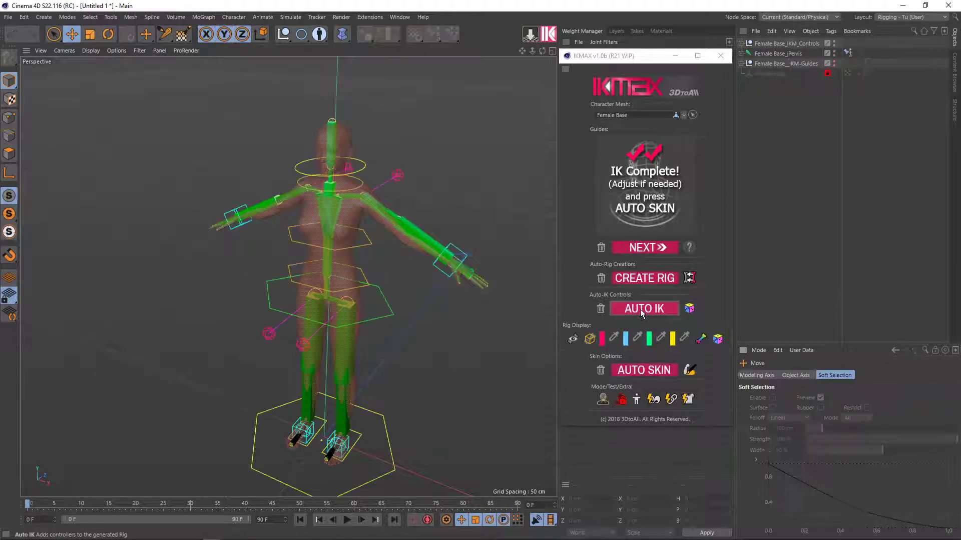
scroll(353, 211, "up", 1)
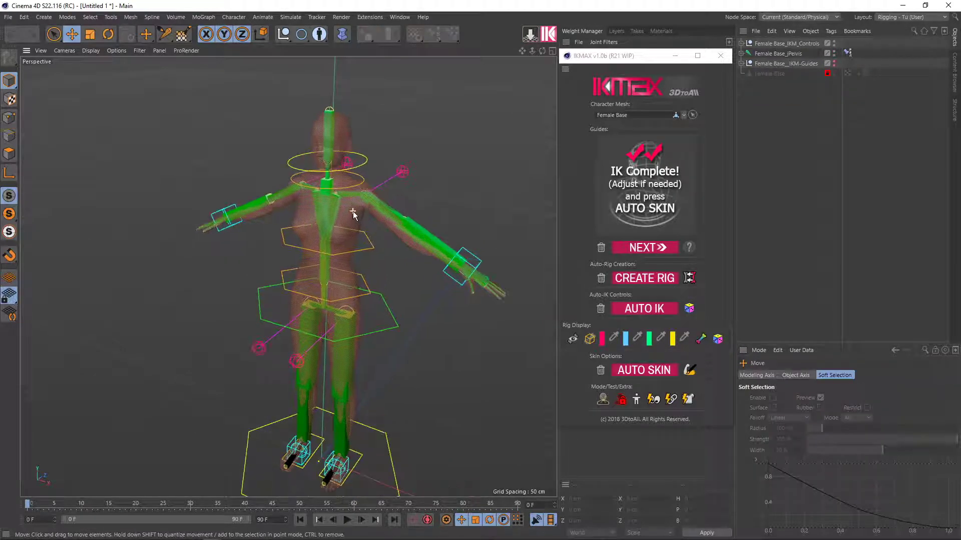
scroll(352, 210, "up", 1)
scroll(359, 218, "up", 2)
scroll(362, 240, "up", 2)
scroll(314, 321, "up", 2)
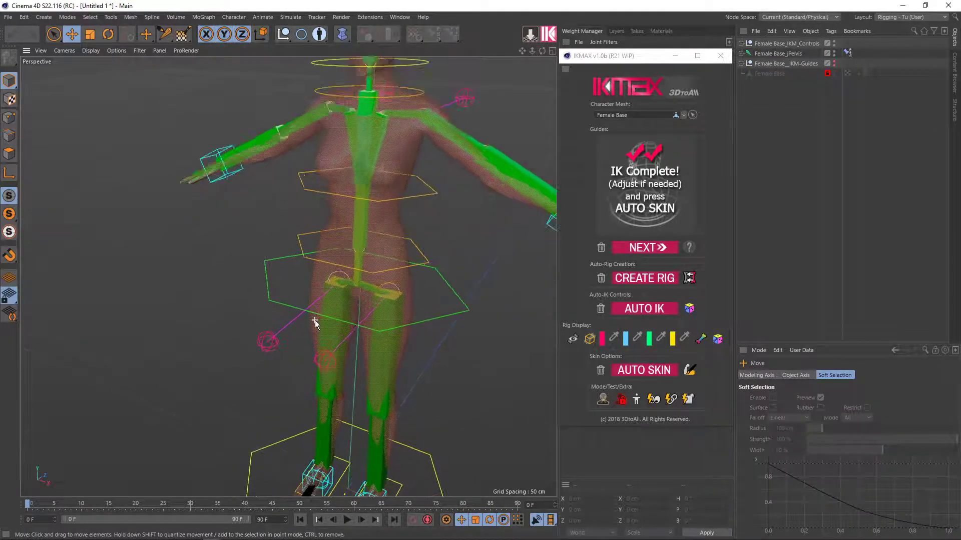
scroll(320, 278, "down", 2)
mouse_move(305, 261)
left_mouse_down("alt")
mouse_move(272, 202)
mouse_move(266, 225)
left_mouse_up("alt")
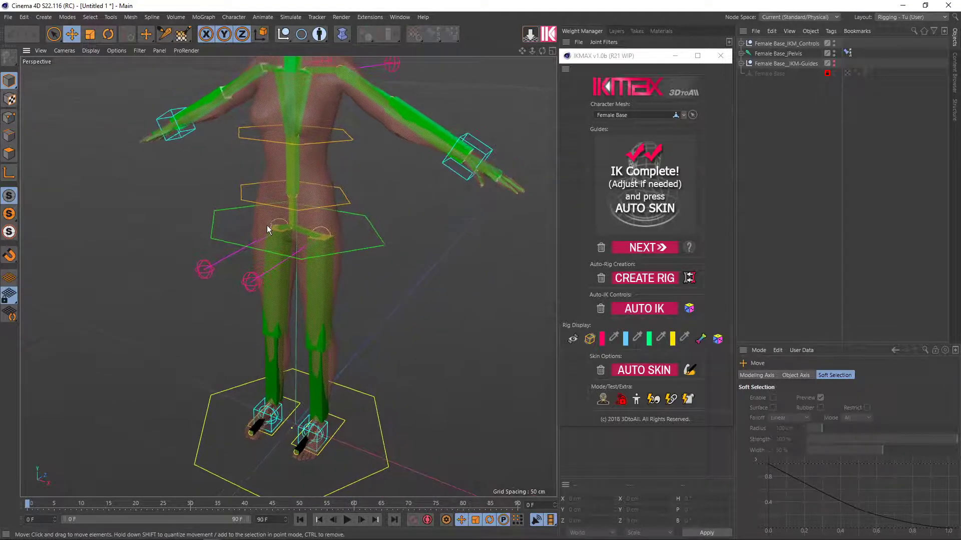
mouse_move(339, 226)
left_mouse_down("alt")
mouse_move(350, 300)
mouse_move(265, 272)
mouse_move(359, 283)
mouse_move(397, 271)
mouse_move(351, 271)
left_mouse_up("alt")
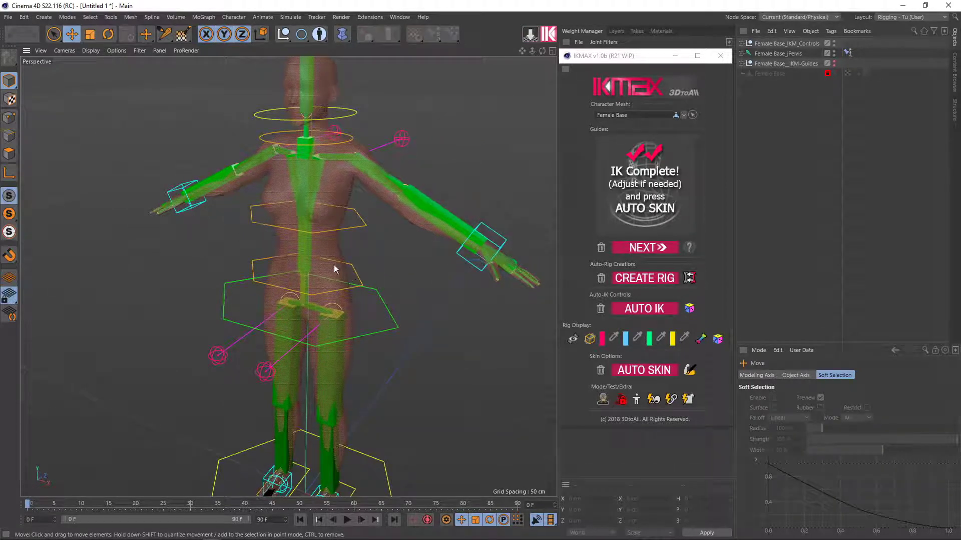
scroll(334, 266, "up", 1)
Select the pelvis hexagon control and orbit around the figure to review the rig
left_click(387, 344)
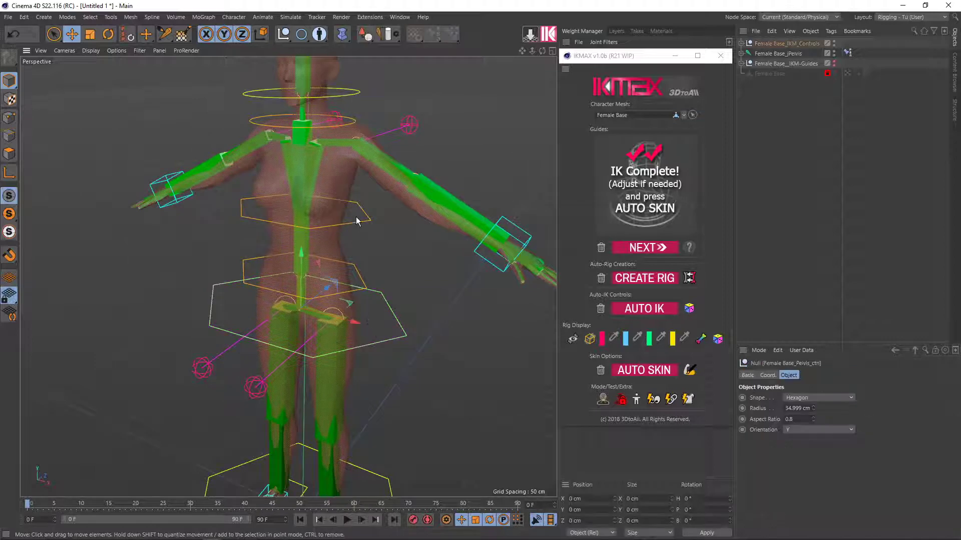
left_click_drag(342, 250, 338, 279, "alt")
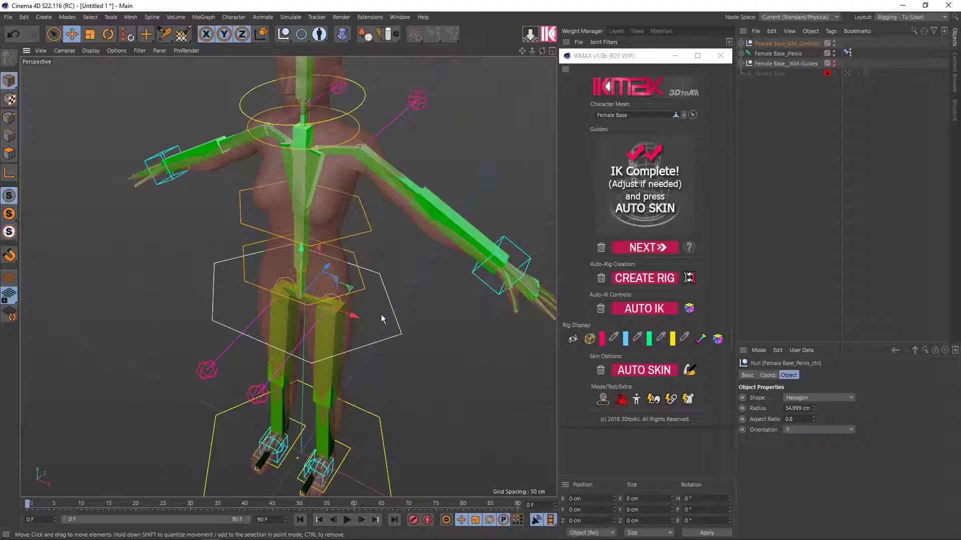
left_click_drag(385, 280, 383, 253, "alt")
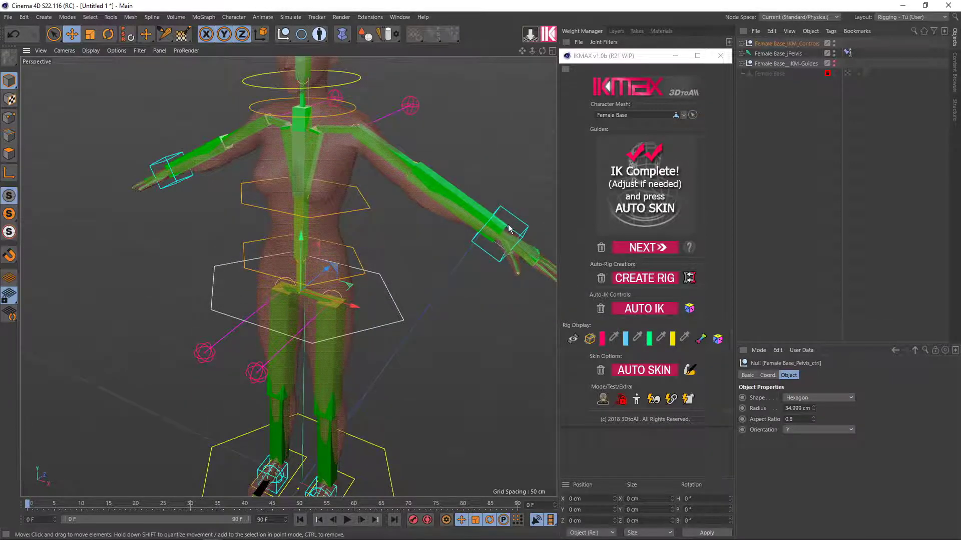
left_click_drag(508, 227, 410, 287, "alt")
scroll(317, 244, "up", 5)
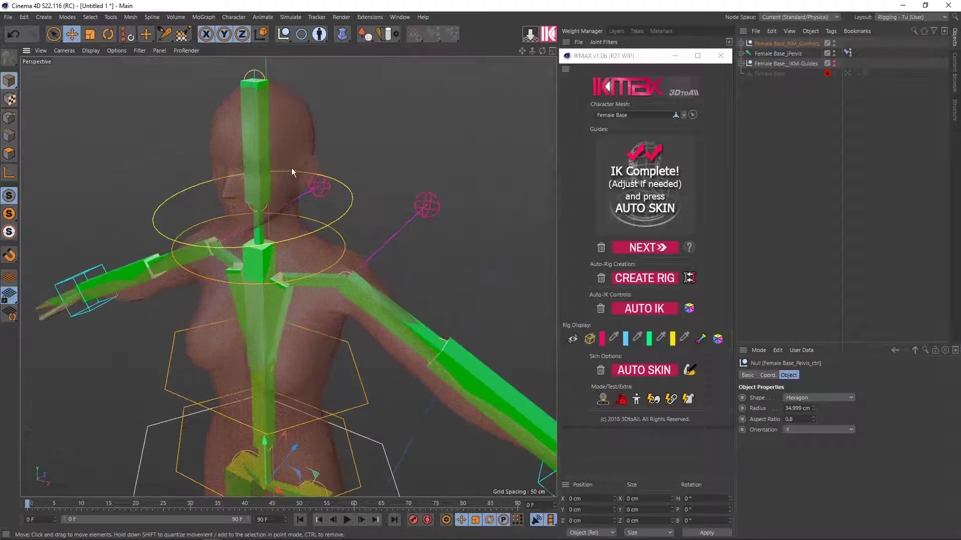
scroll(346, 341, "down", 4)
left_click_drag(343, 340, 361, 222, "alt")
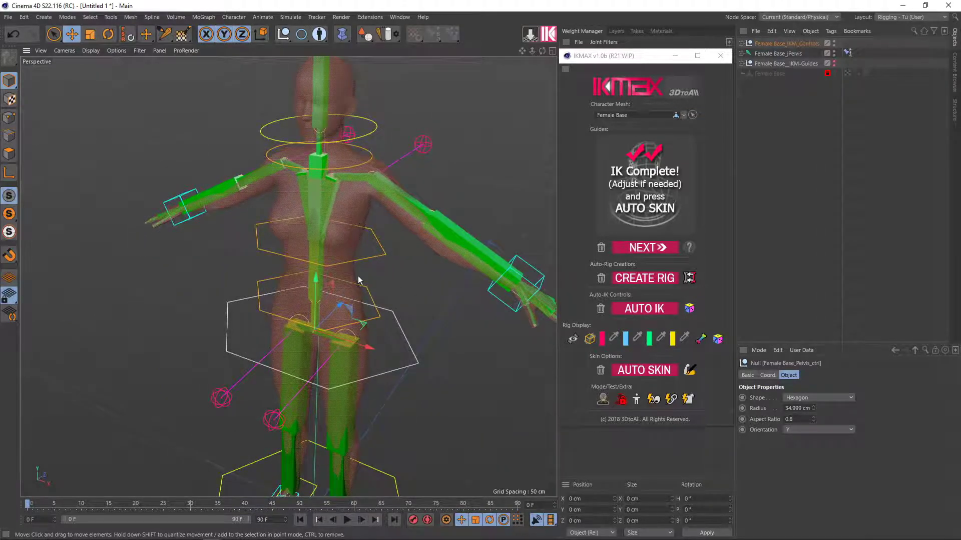
scroll(358, 275, "down", 2)
mouse_move(380, 293)
left_mouse_down("alt")
mouse_move(383, 205)
mouse_move(396, 208)
left_mouse_up("alt")
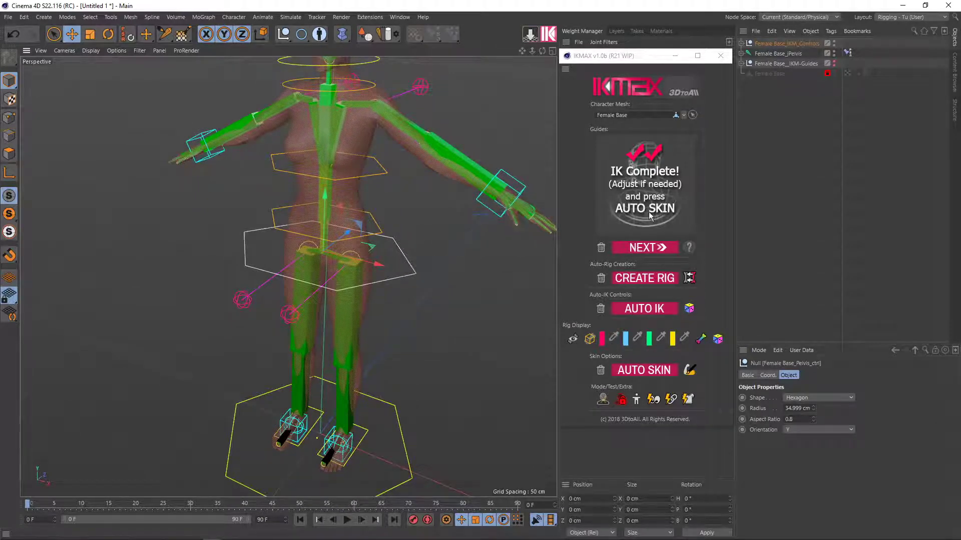
Maximize the Front view and frame the torso and both arms
middle_click(356, 278)
middle_click(399, 375)
scroll(316, 294, "down", 3)
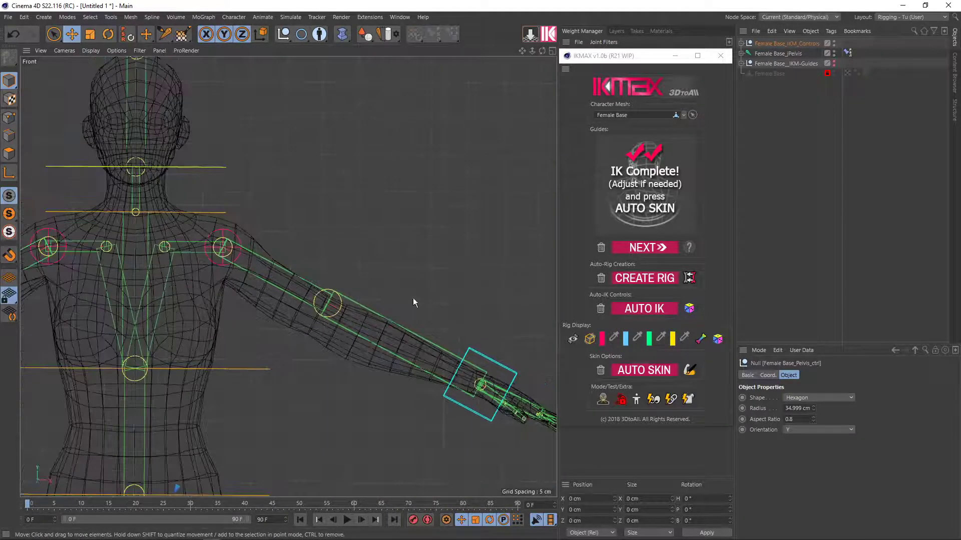
scroll(291, 323, "down", 2)
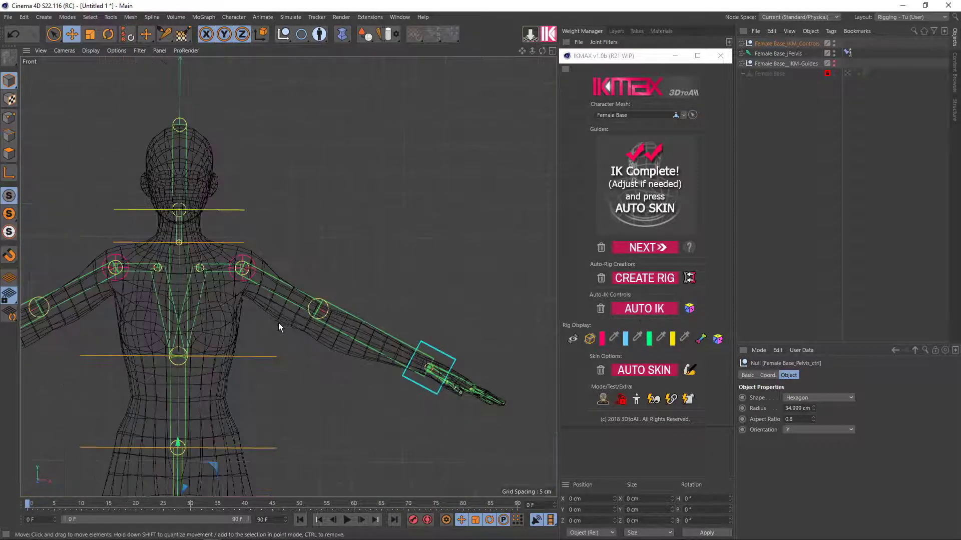
middle_click_drag(259, 306, 314, 221, "alt")
scroll(343, 389, "down", 2)
scroll(350, 440, "down", 2)
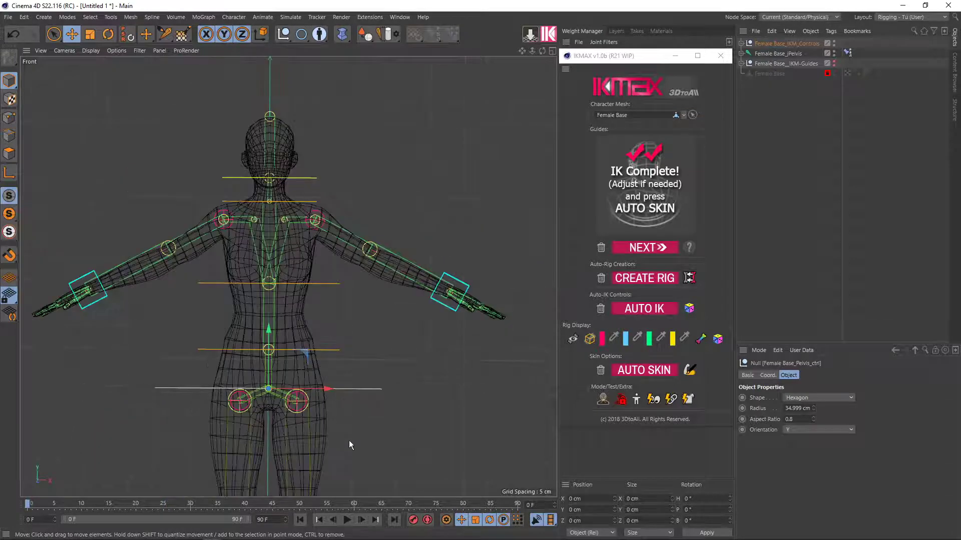
scroll(335, 351, "down", 2)
scroll(313, 290, "up", 1)
scroll(301, 360, "up", 1)
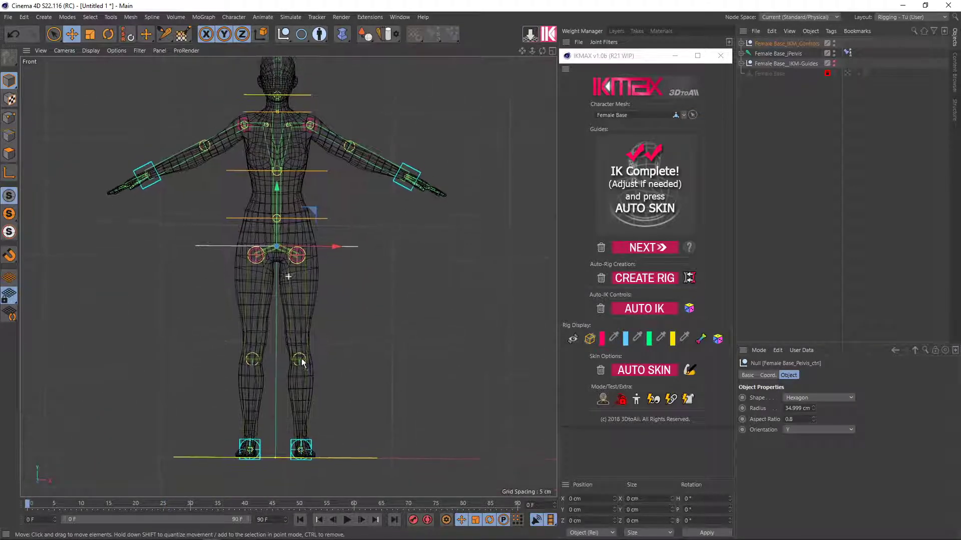
scroll(300, 390, "up", 2)
scroll(310, 313, "up", 2)
scroll(300, 320, "up", 1)
scroll(310, 301, "up", 1)
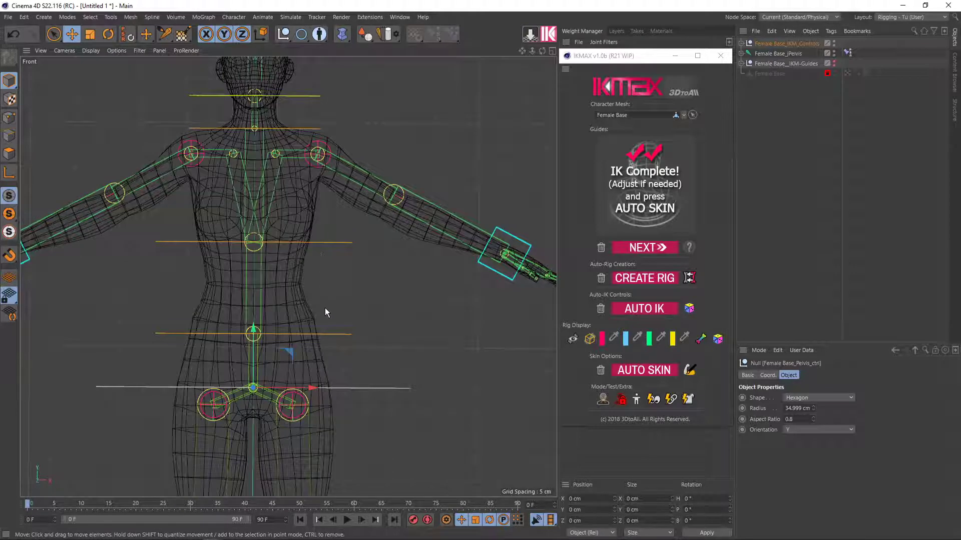
middle_click_drag(325, 308, 357, 351)
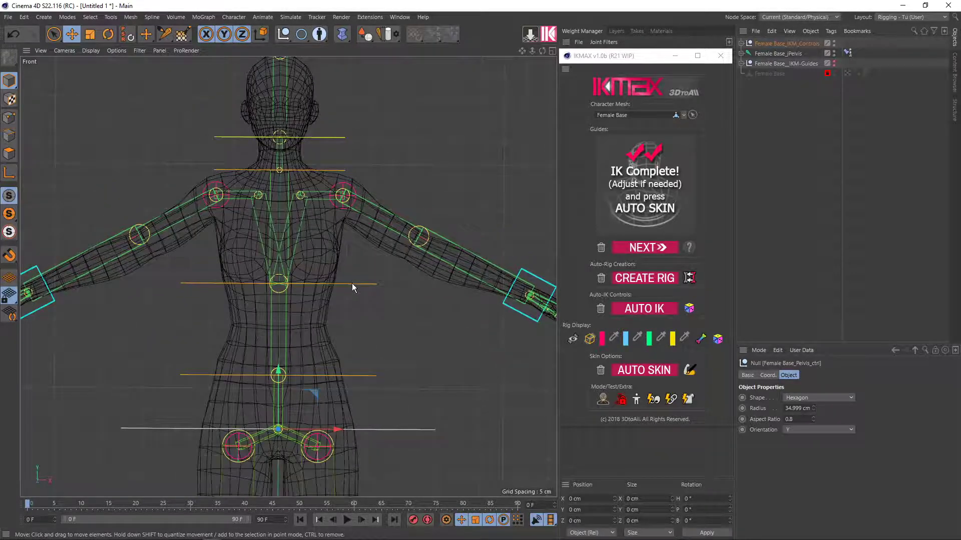
Drag the chest control down to Y -2.865 cm to test the spine
left_click(352, 284)
scroll(334, 284, "up", 2)
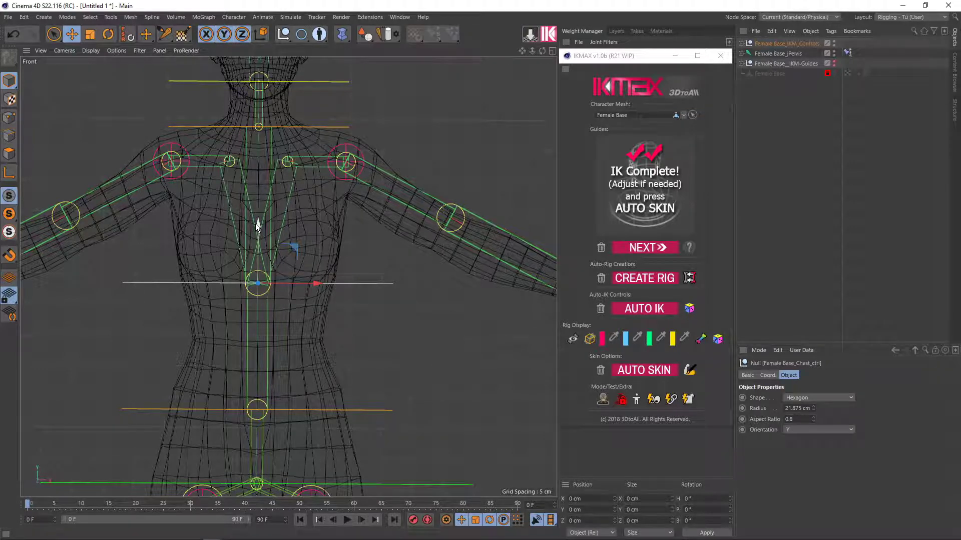
mouse_move(257, 225)
left_mouse_down()
mouse_move(258, 235)
mouse_move(259, 227)
left_mouse_up()
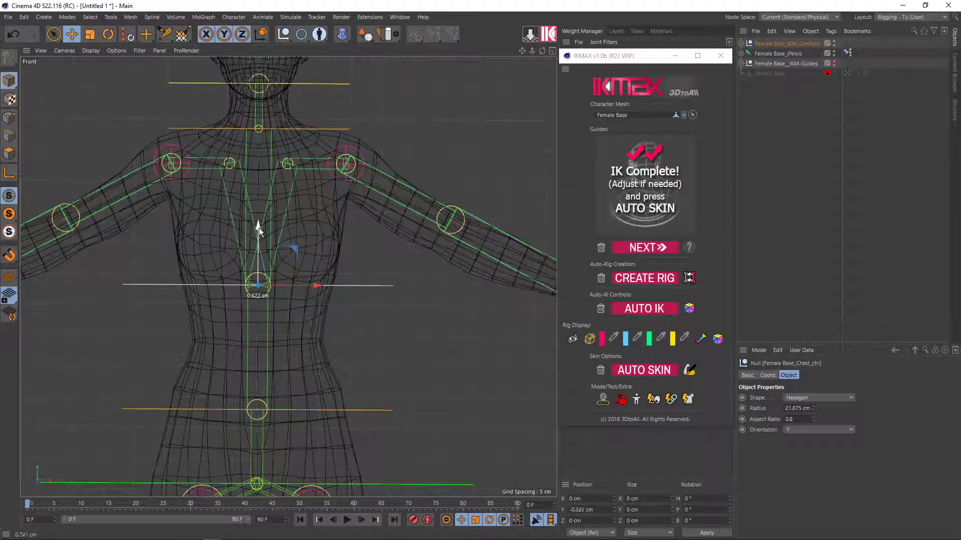
left_click_drag(259, 227, 256, 263)
left_click_drag(254, 260, 257, 245)
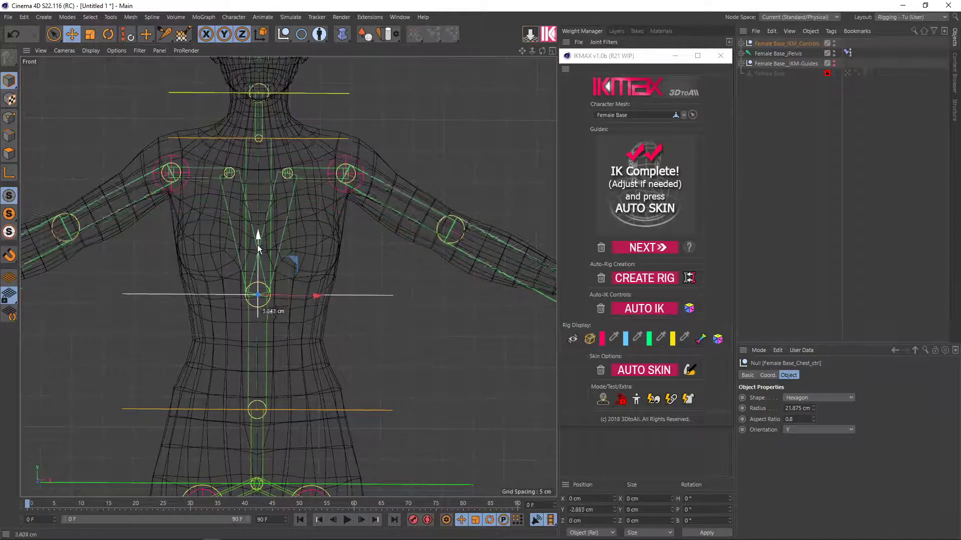
Maximize the perspective view, undo the chest control move, then raise the chest control to test deformation
middle_click(260, 255)
scroll(229, 203, "down", 3)
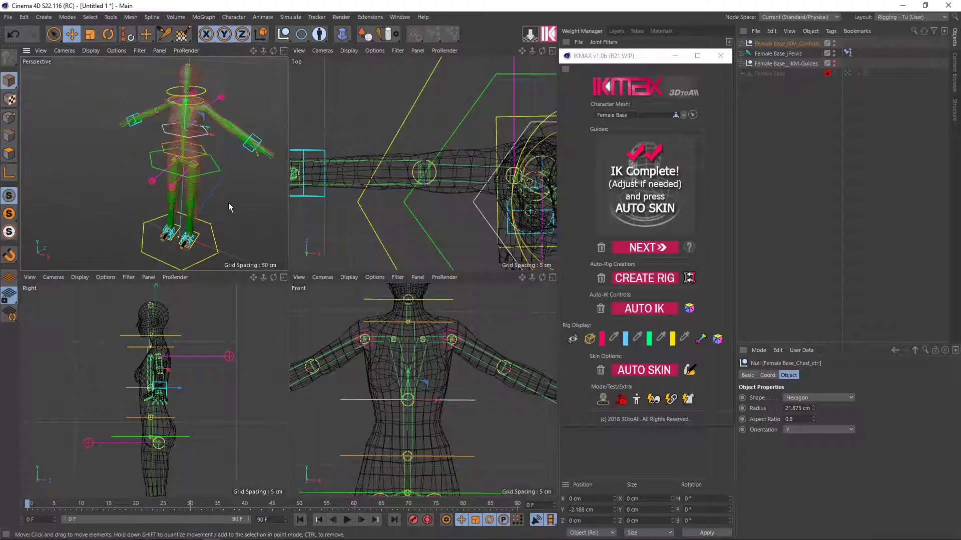
middle_click(217, 158)
mouse_move(225, 167)
left_mouse_down("alt")
mouse_move(372, 258)
mouse_move(334, 247)
mouse_move(314, 254)
mouse_move(317, 232)
mouse_move(312, 266)
mouse_move(317, 231)
left_mouse_up("alt")
key("ctrl+z")
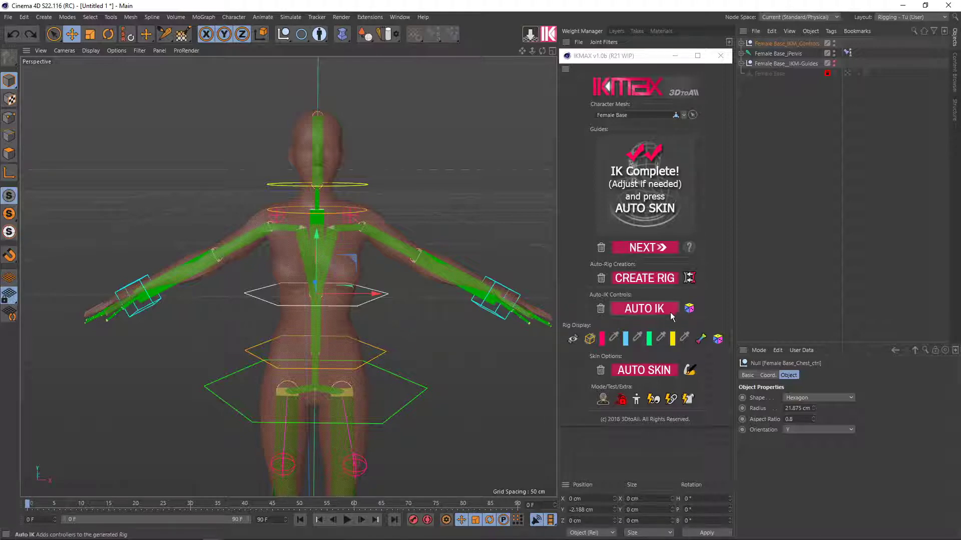
scroll(330, 305, "up", 2)
middle_click_drag(343, 302, 295, 297)
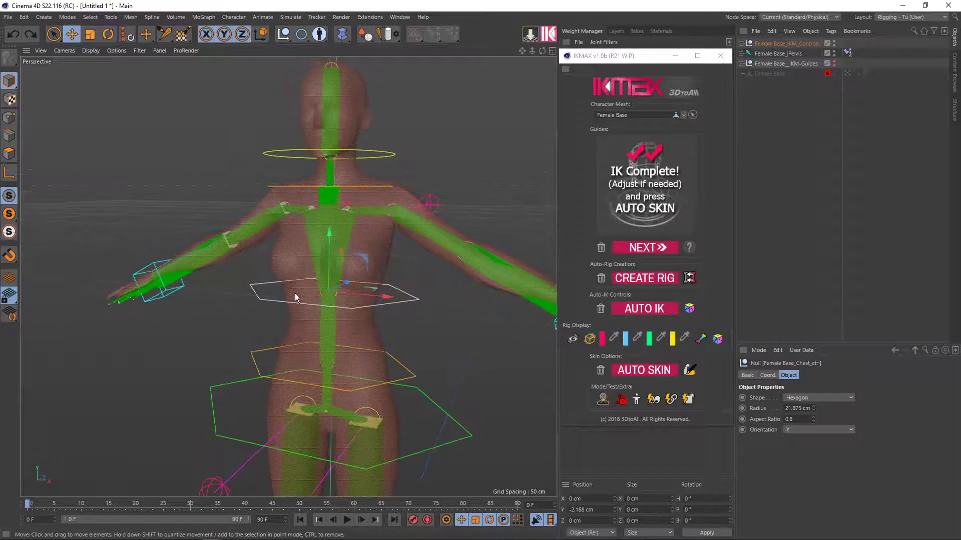
mouse_move(371, 326)
middle_mouse_down()
mouse_move(439, 326)
mouse_move(415, 322)
middle_mouse_up()
left_click_drag(392, 298, 390, 295)
mouse_move(392, 294)
middle_mouse_down()
mouse_move(365, 284)
mouse_move(379, 322)
mouse_move(370, 320)
mouse_move(378, 309)
middle_mouse_up()
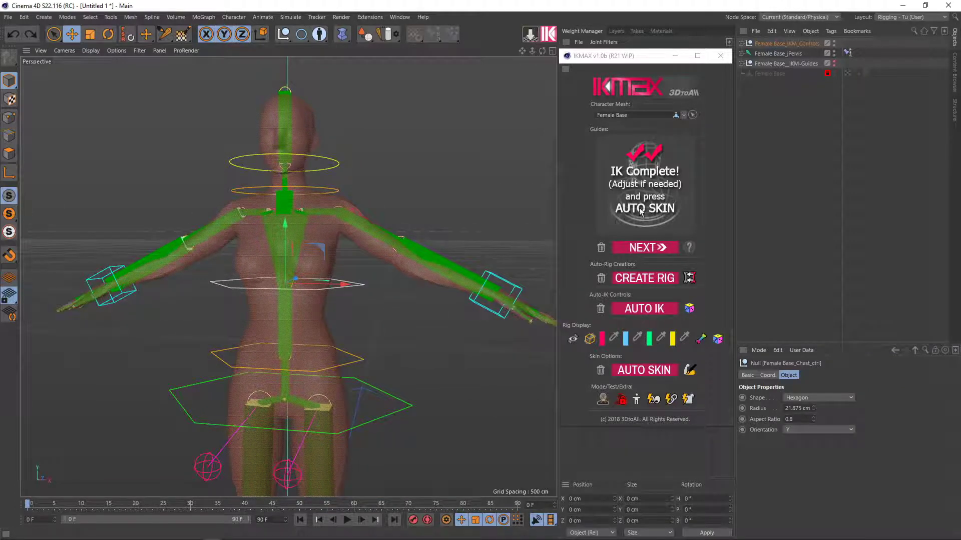
Run IKMAX AUTO SKIN on Female Base and inspect the character from frontal and three-quarter angles
left_click(664, 371)
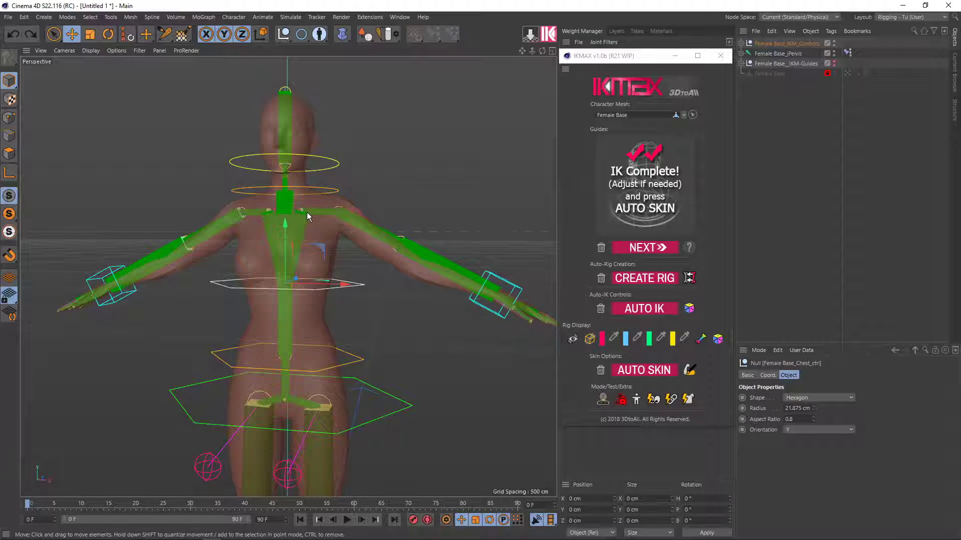
scroll(308, 212, "up", 2)
scroll(312, 209, "up", 2)
scroll(334, 209, "up", 2)
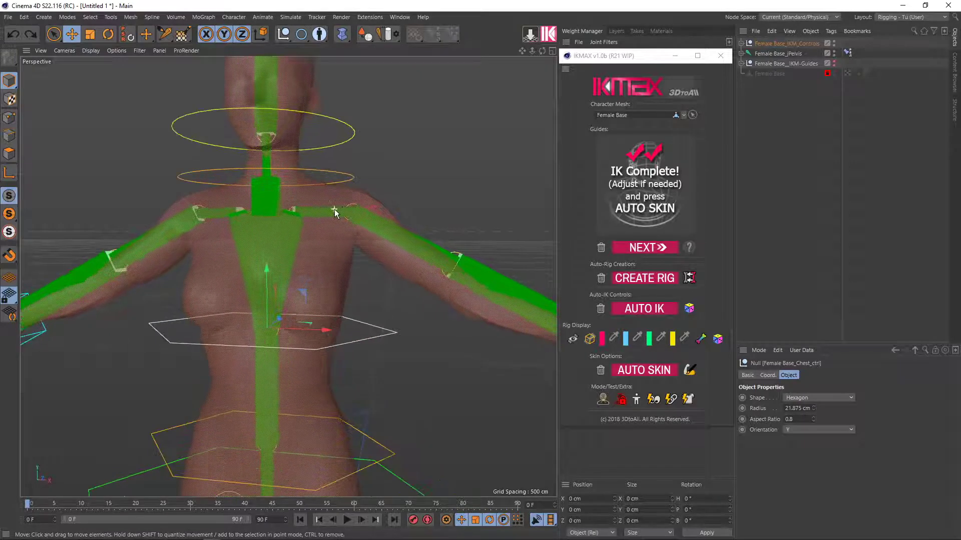
scroll(334, 209, "up", 2)
mouse_move(334, 209)
left_mouse_down("alt")
mouse_move(325, 290)
mouse_move(328, 283)
left_mouse_up("alt")
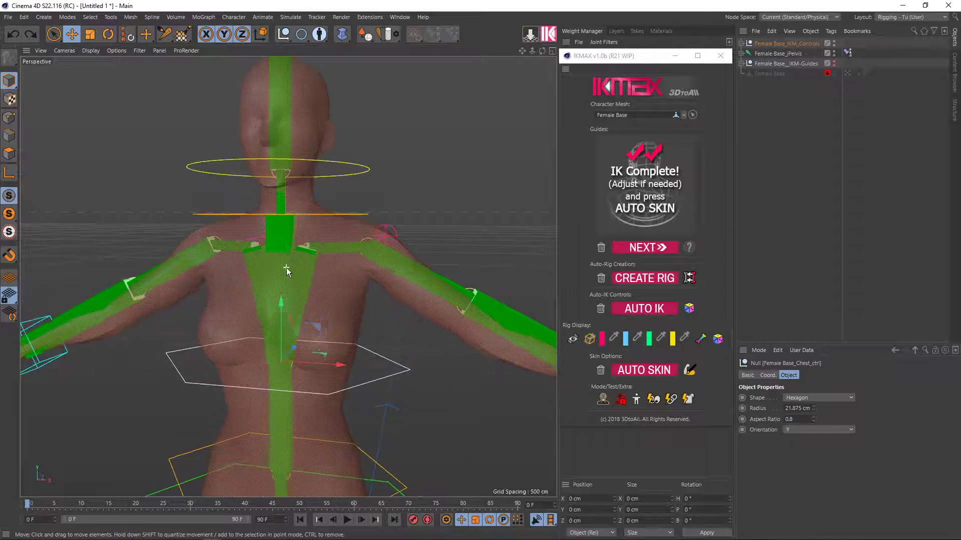
mouse_move(286, 268)
left_mouse_down("alt")
mouse_move(221, 392)
mouse_move(338, 269)
left_mouse_up("alt")
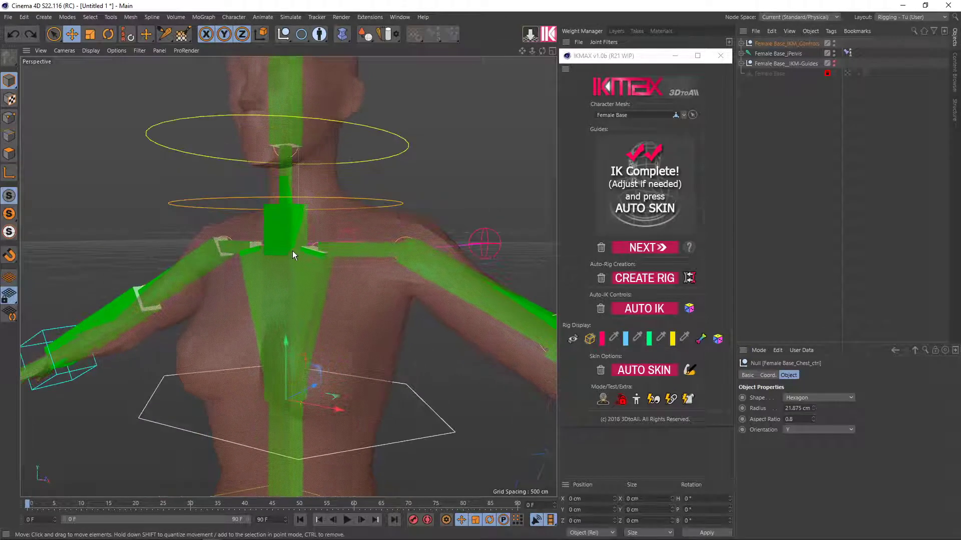
left_click_drag(376, 231, 316, 310, "alt")
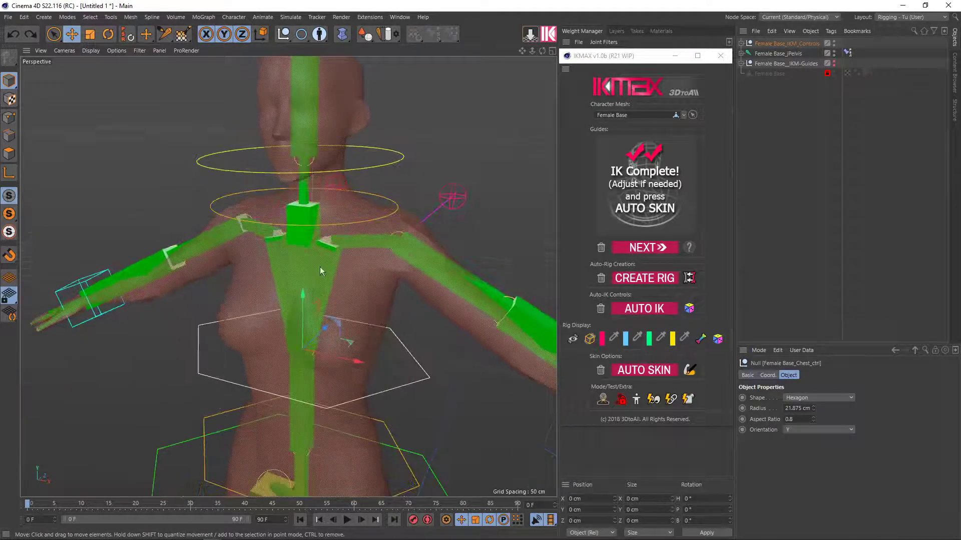
Pull the chest control down to check the skinning, undo it, and re-run AUTO SKIN
scroll(300, 161, "down", 2)
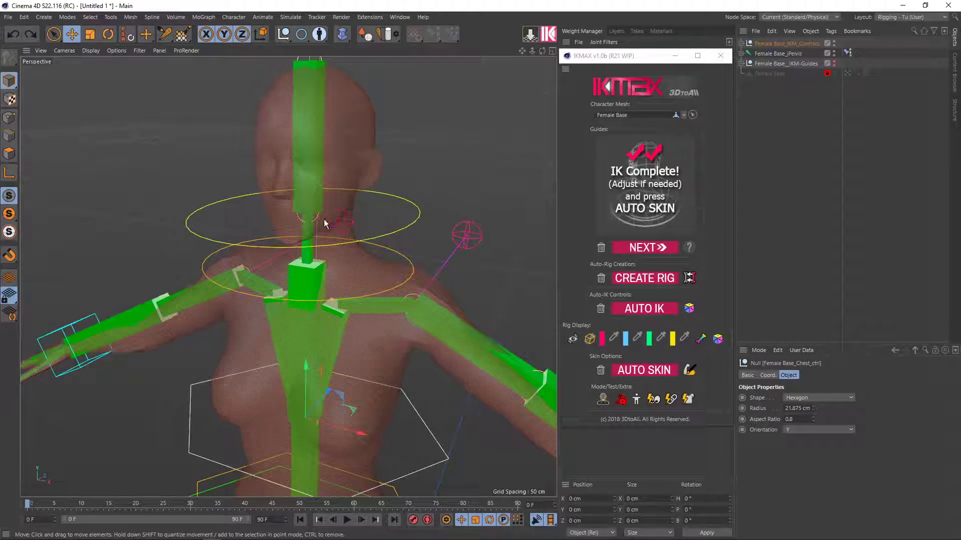
scroll(327, 200, "down", 2)
scroll(330, 200, "down", 1)
mouse_move(324, 181)
left_mouse_down("alt")
mouse_move(362, 223)
mouse_move(366, 216)
left_mouse_up("alt")
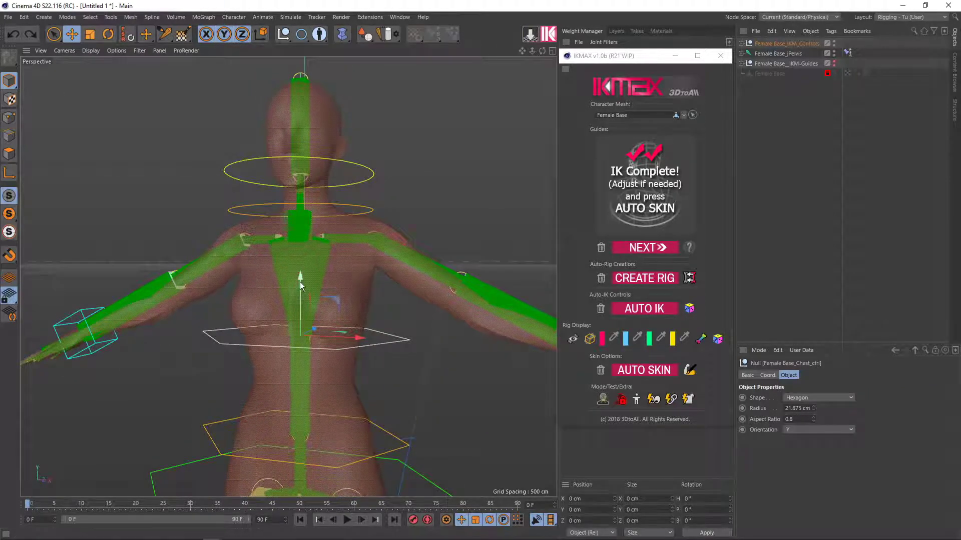
mouse_move(299, 281)
left_mouse_down()
mouse_move(308, 329)
mouse_move(320, 212)
mouse_move(327, 254)
left_mouse_up()
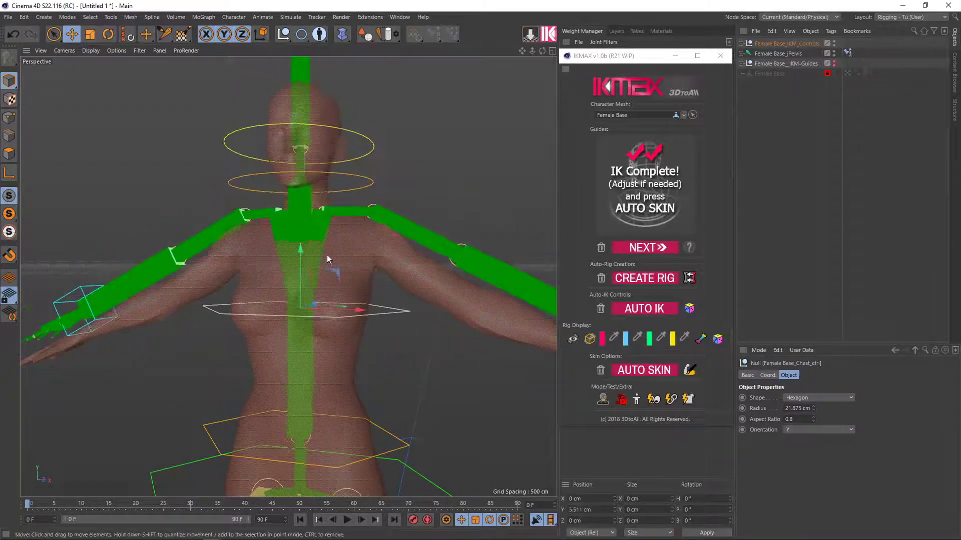
key("ctrl+z")
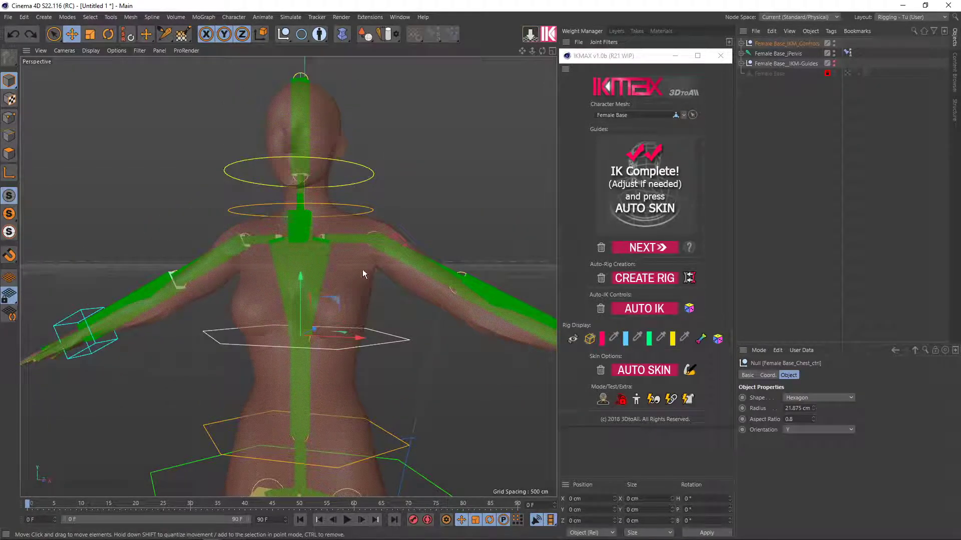
left_click(641, 372)
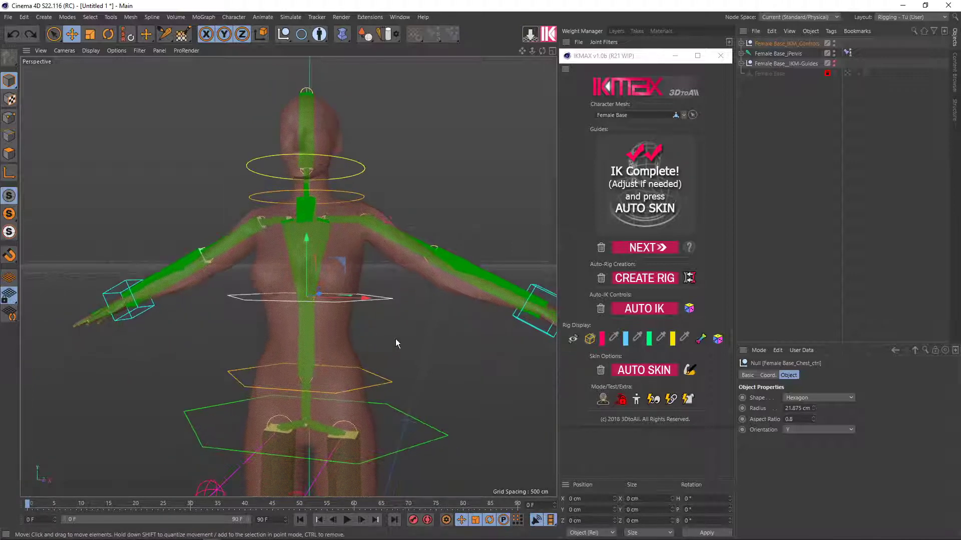
left_click(573, 342)
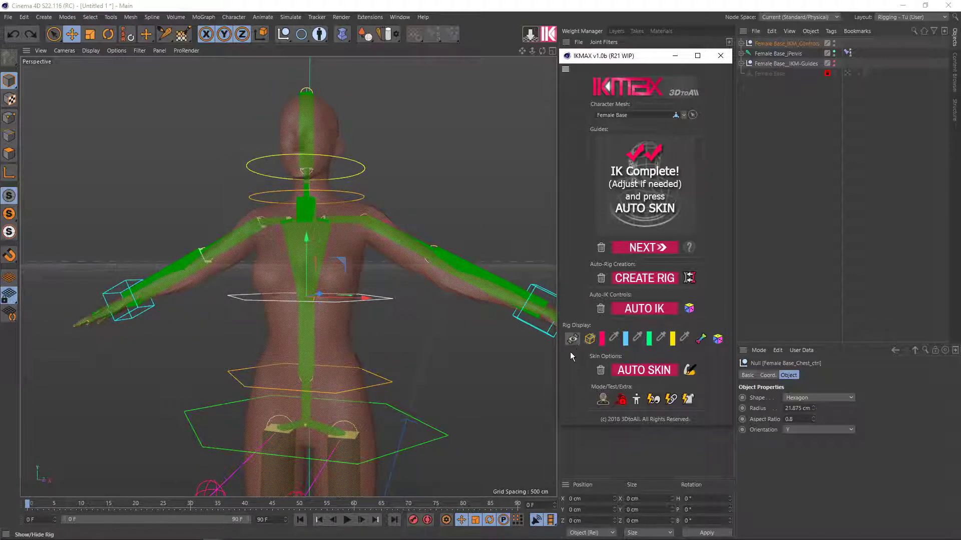
left_click(572, 342)
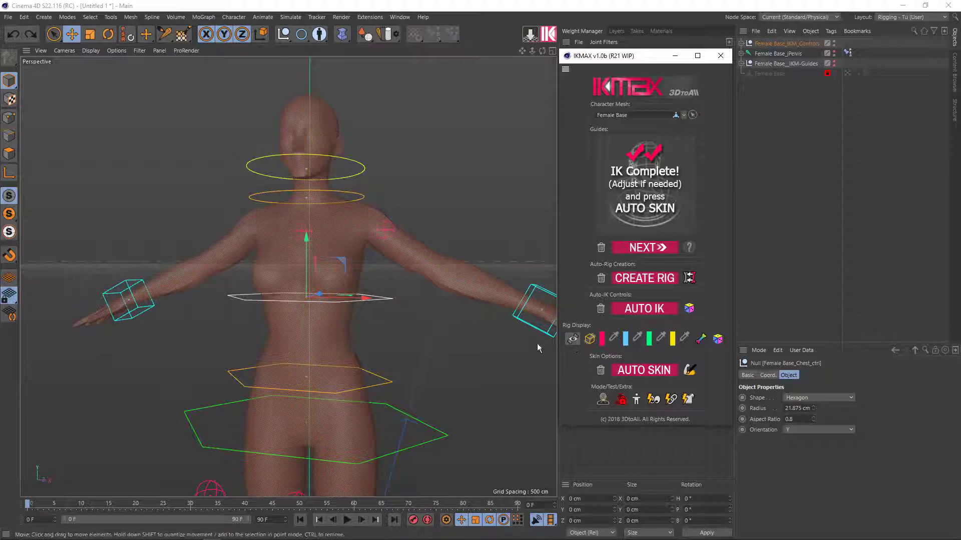
mouse_move(536, 343)
left_mouse_down("alt")
mouse_move(427, 344)
mouse_move(448, 349)
left_mouse_up("alt")
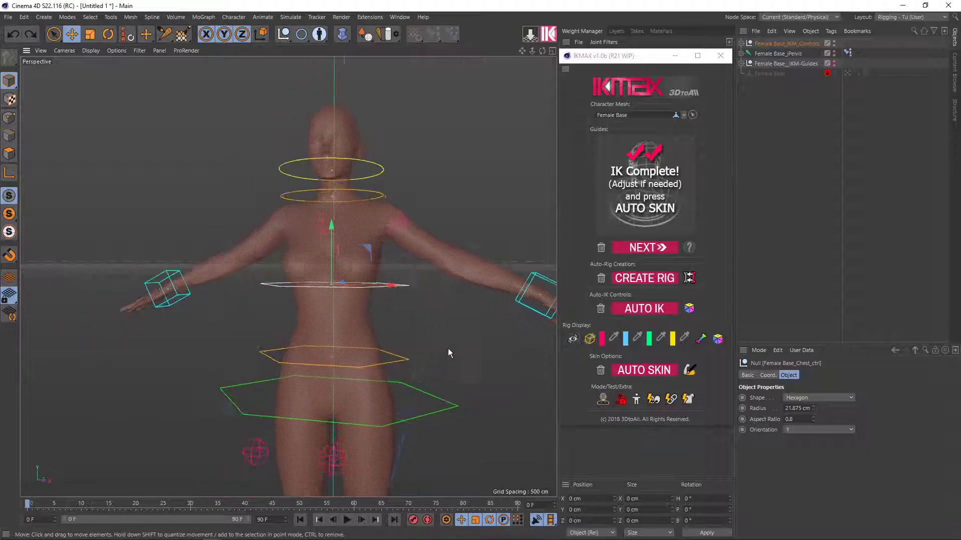
left_click(572, 343)
left_click(572, 344)
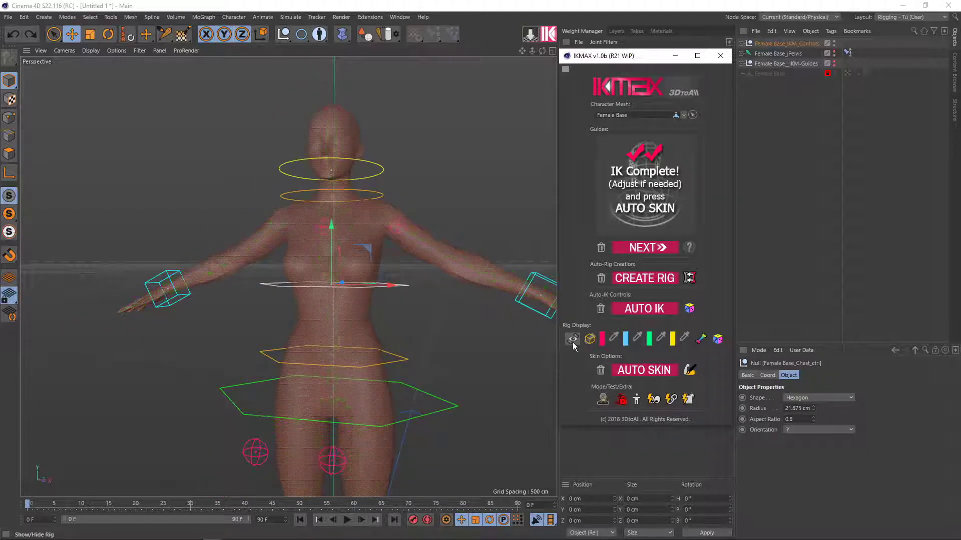
left_click(573, 342)
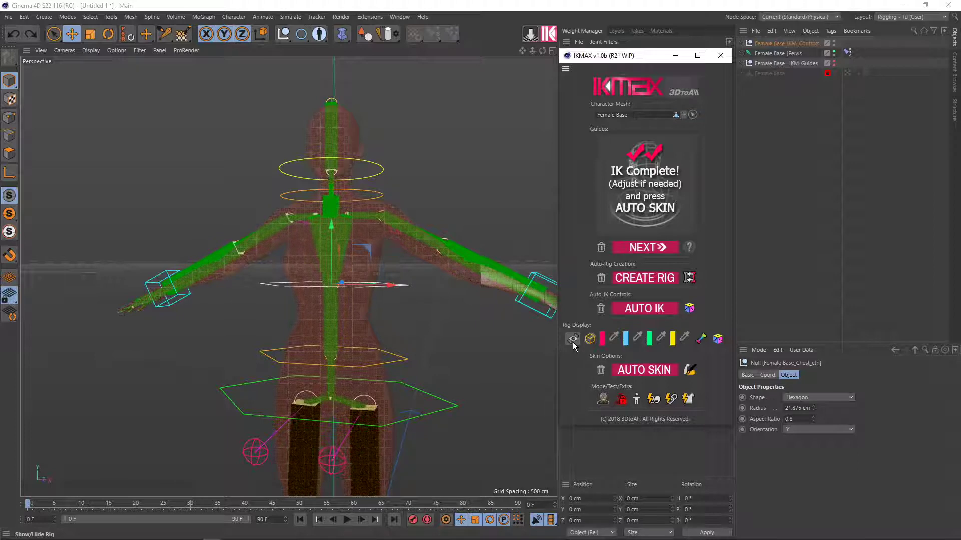
left_click(603, 402)
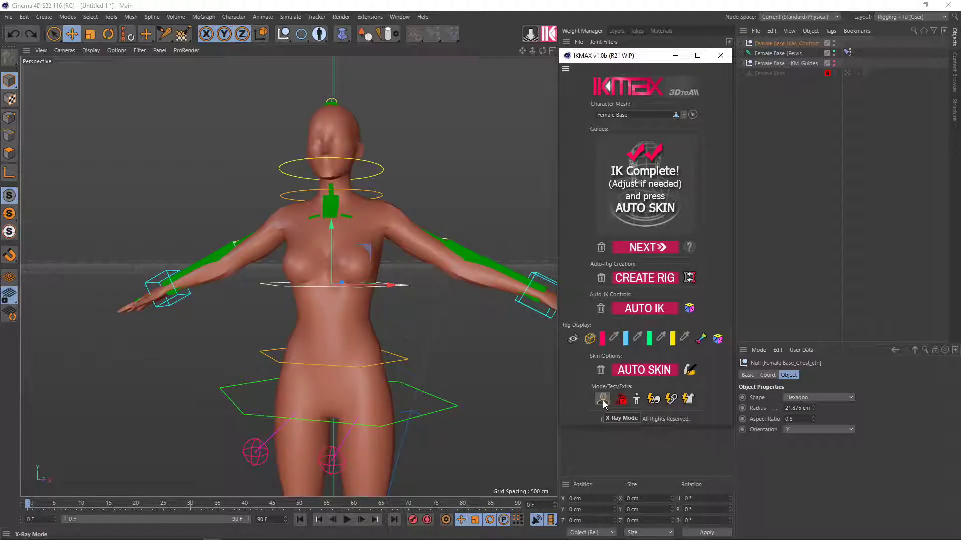
left_click(603, 404)
left_click(603, 403)
scroll(380, 299, "up", 2)
scroll(388, 349, "up", 2)
scroll(421, 384, "up", 2)
scroll(425, 390, "up", 1)
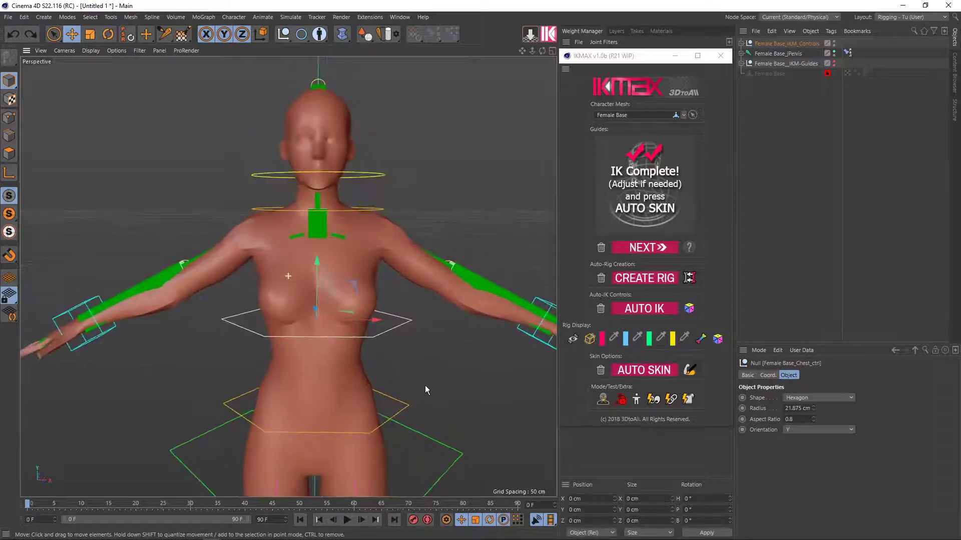
scroll(422, 375, "down", 1)
scroll(400, 279, "up", 3)
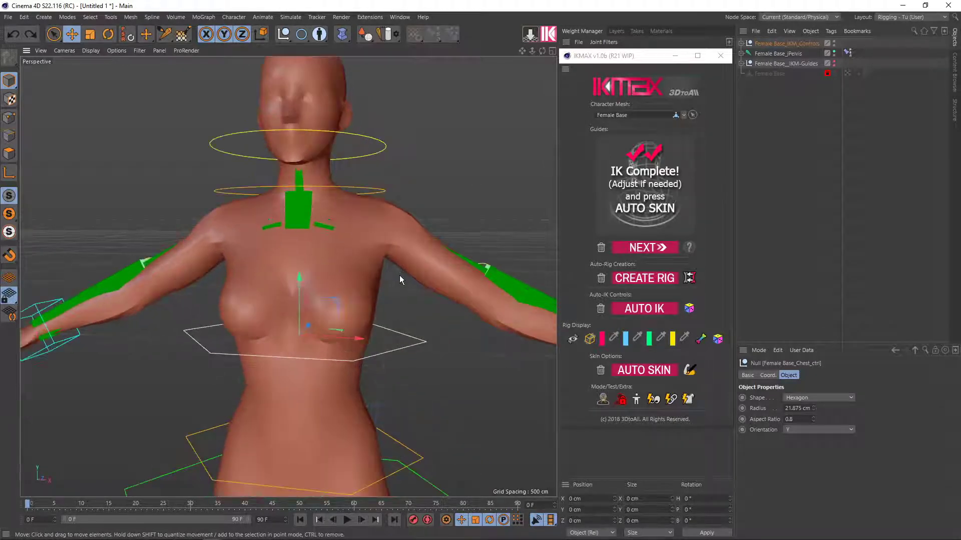
left_click(602, 399)
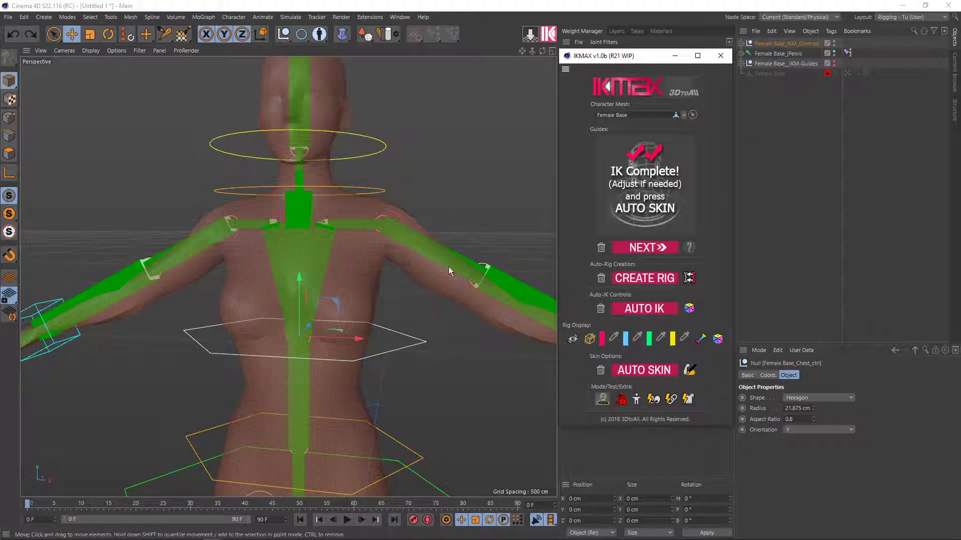
middle_click_drag(416, 258, 398, 308, "alt")
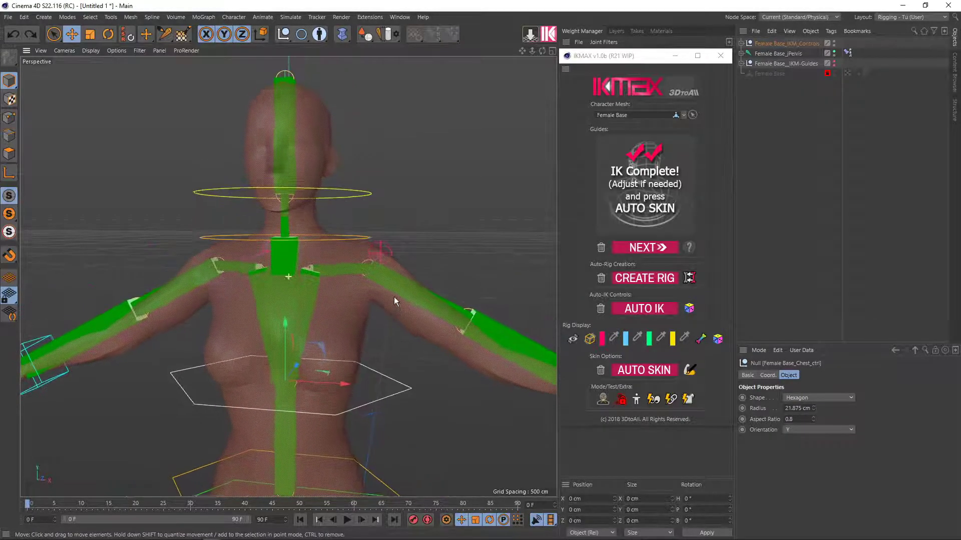
left_click(602, 399)
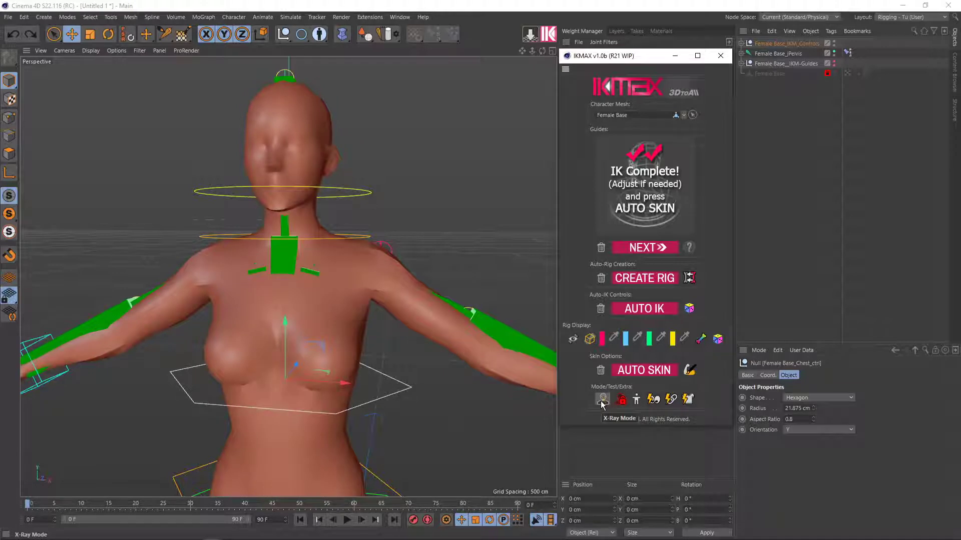
left_click(602, 401)
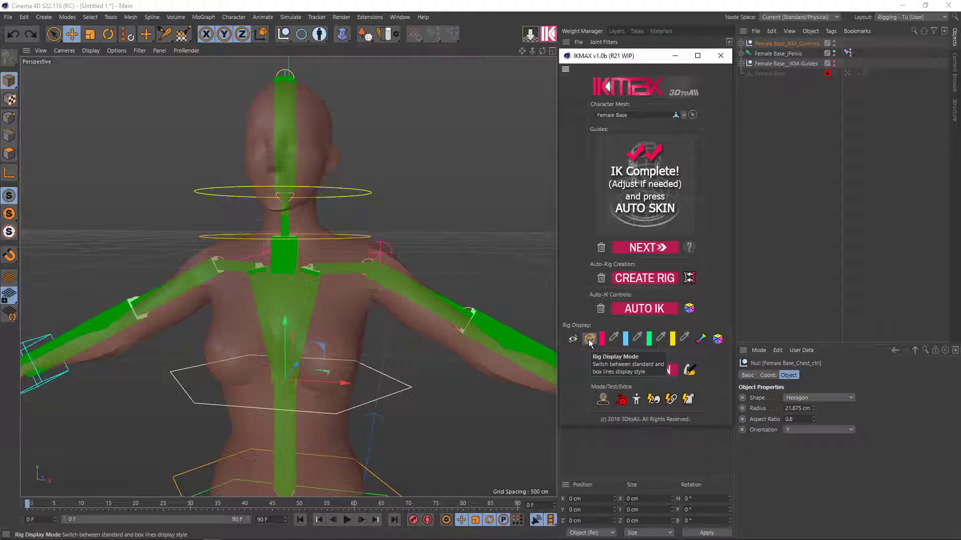
scroll(423, 304, "up", 2)
scroll(424, 300, "up", 2)
scroll(423, 300, "up", 2)
scroll(424, 300, "up", 2)
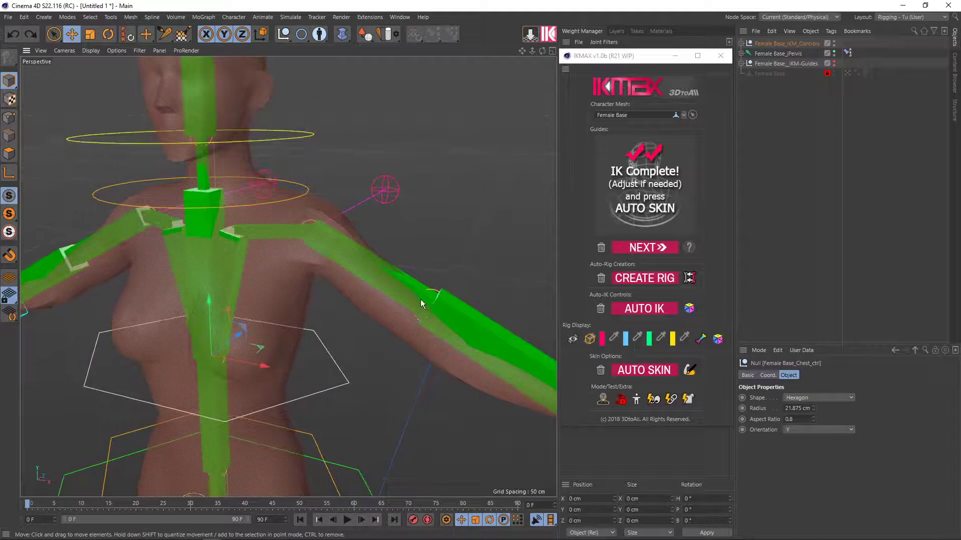
scroll(420, 299, "up", 2)
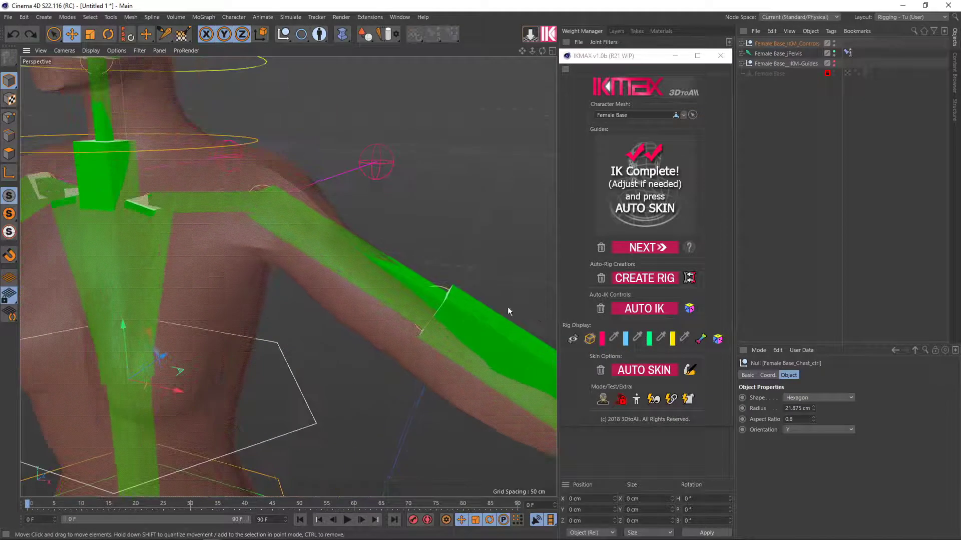
left_click(591, 341)
scroll(380, 358, "down", 1)
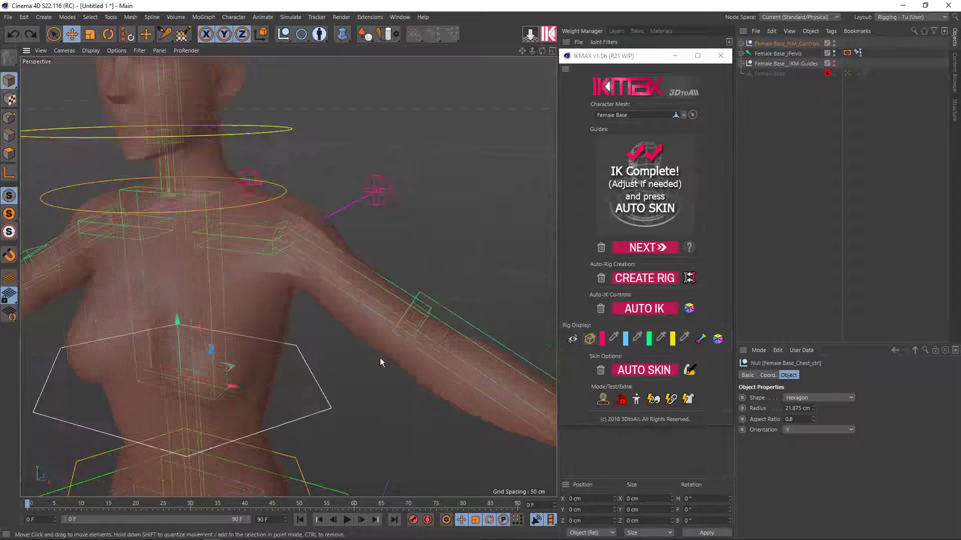
left_click(590, 341)
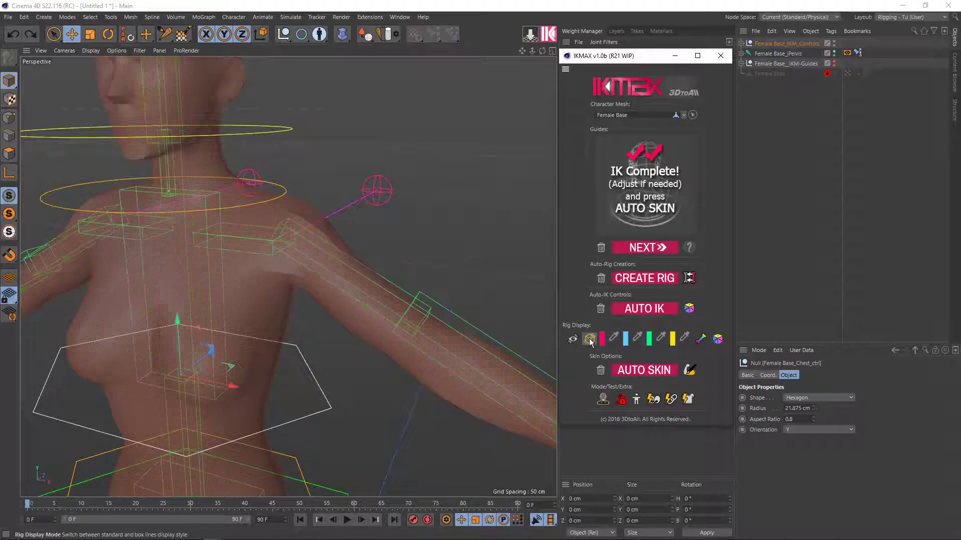
mouse_move(377, 365)
left_mouse_down("alt")
mouse_move(421, 322)
mouse_move(396, 329)
left_mouse_up("alt")
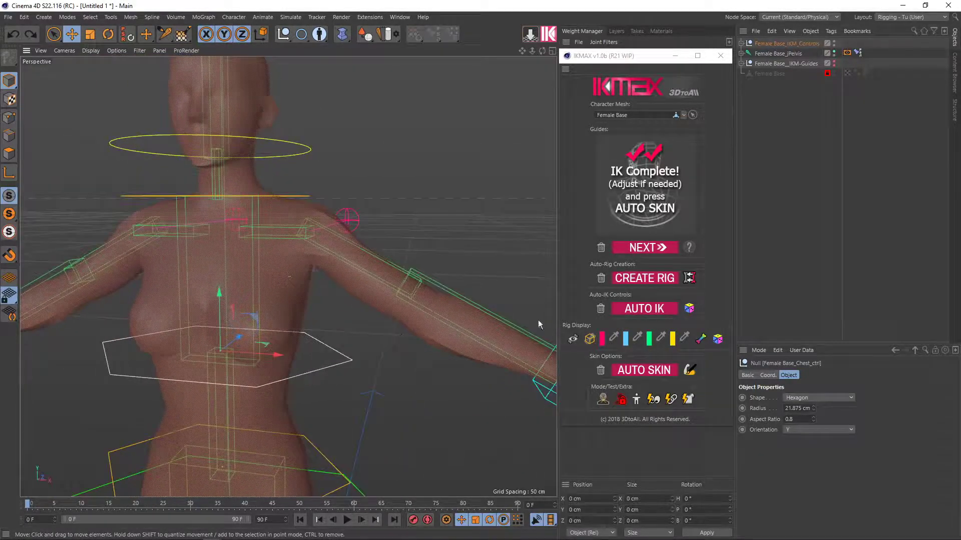
left_click(589, 340)
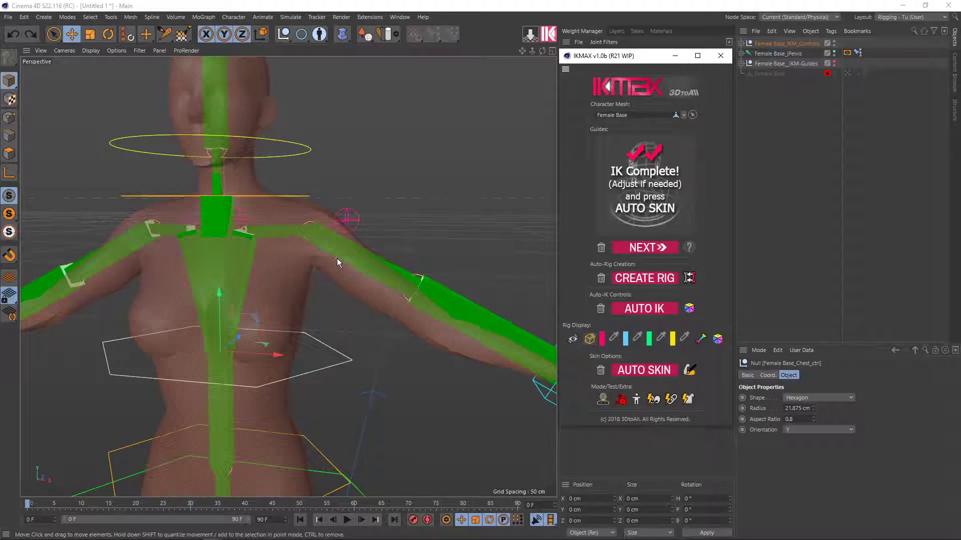
scroll(337, 258, "up", 3)
scroll(337, 259, "up", 2)
left_click(366, 299)
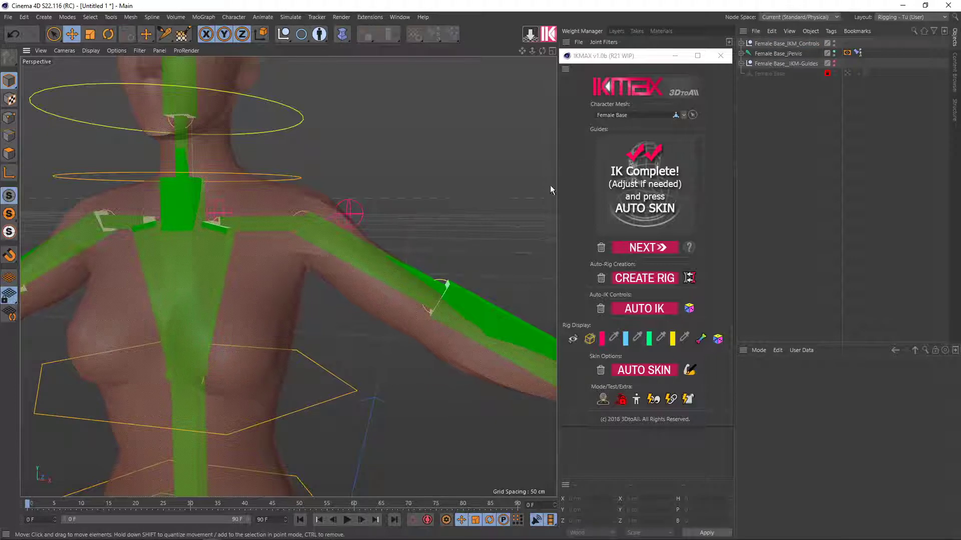
Select the Female Base mesh and undo the accidental shoulder shift
left_click(621, 399)
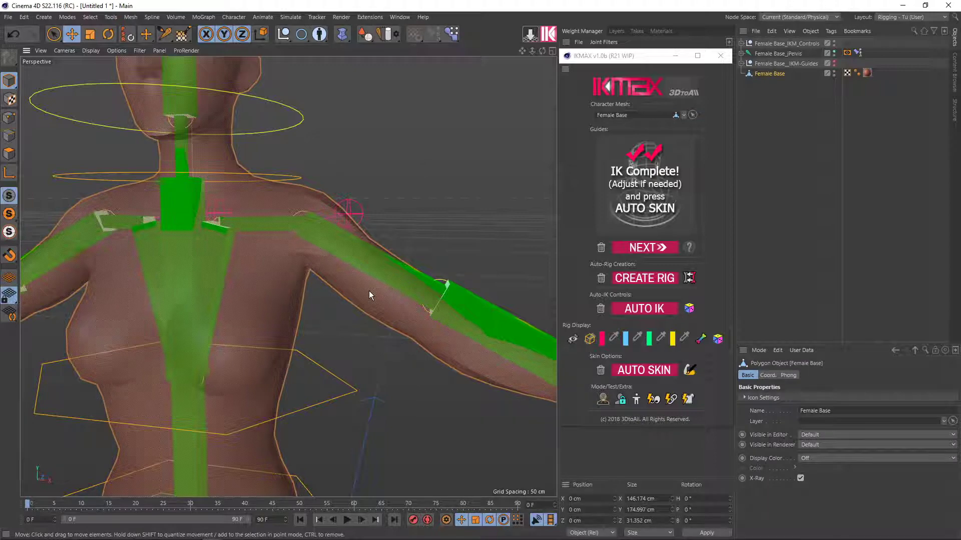
scroll(368, 290, "down", 3)
scroll(368, 293, "up", 2)
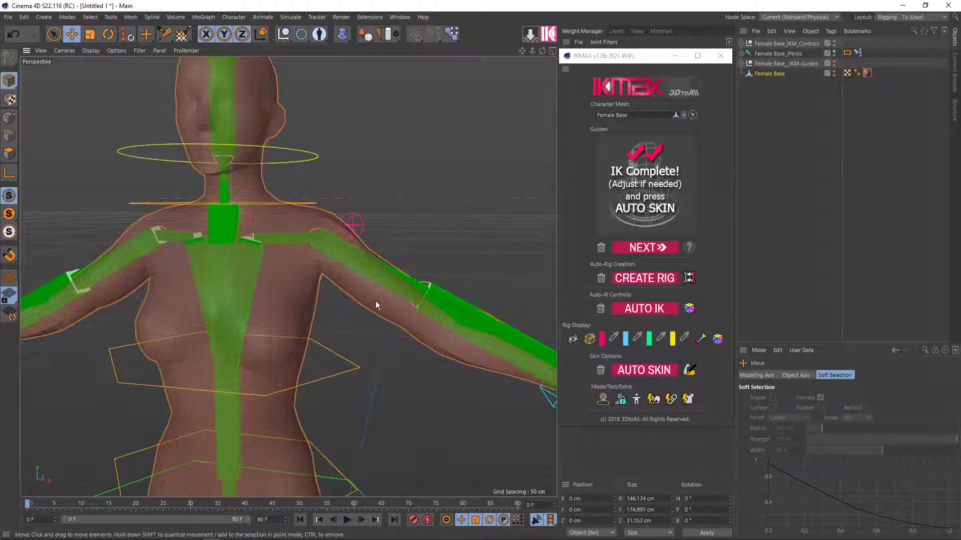
key("ctrl+z")
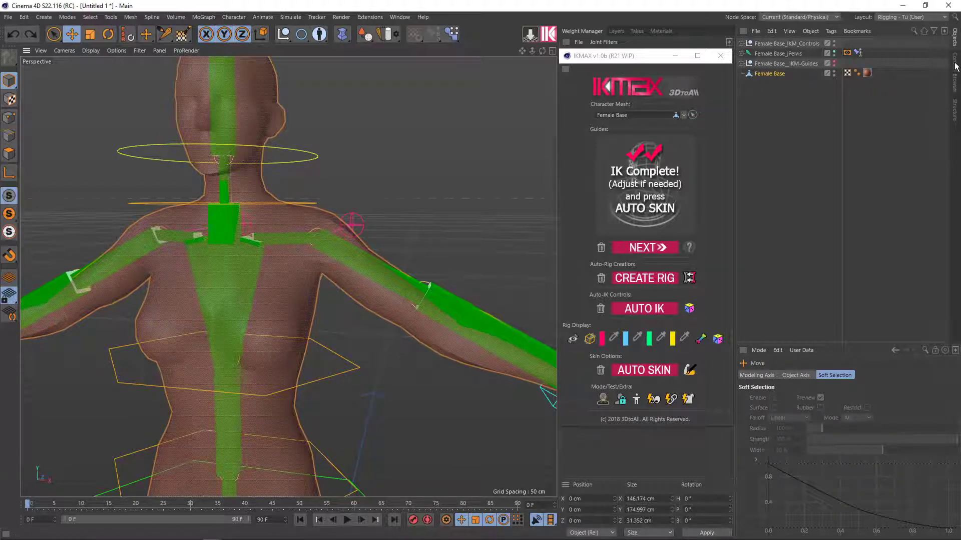
Peek at the Layers list, then return to the Weight Manager with the IKMAX panel back on the right
left_click(618, 31)
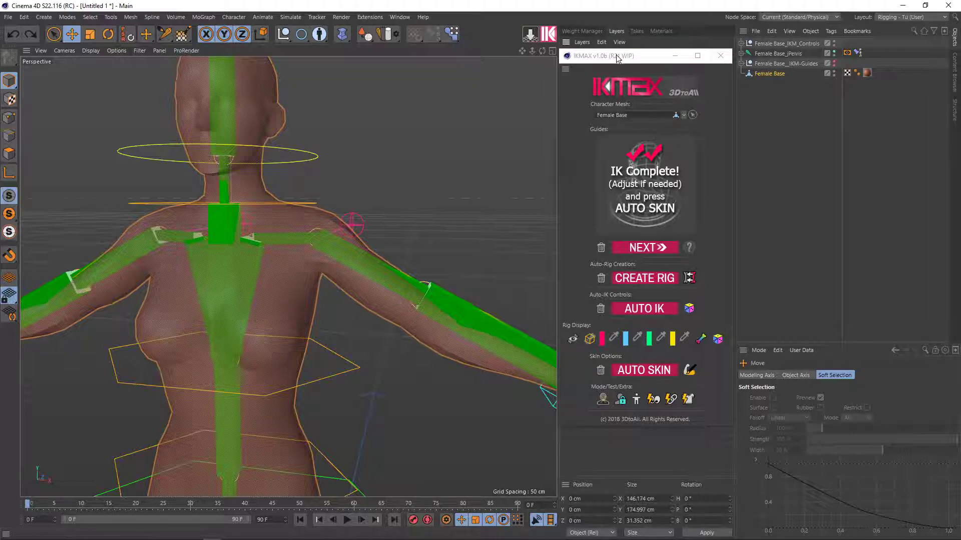
left_click_drag(617, 55, 376, 78)
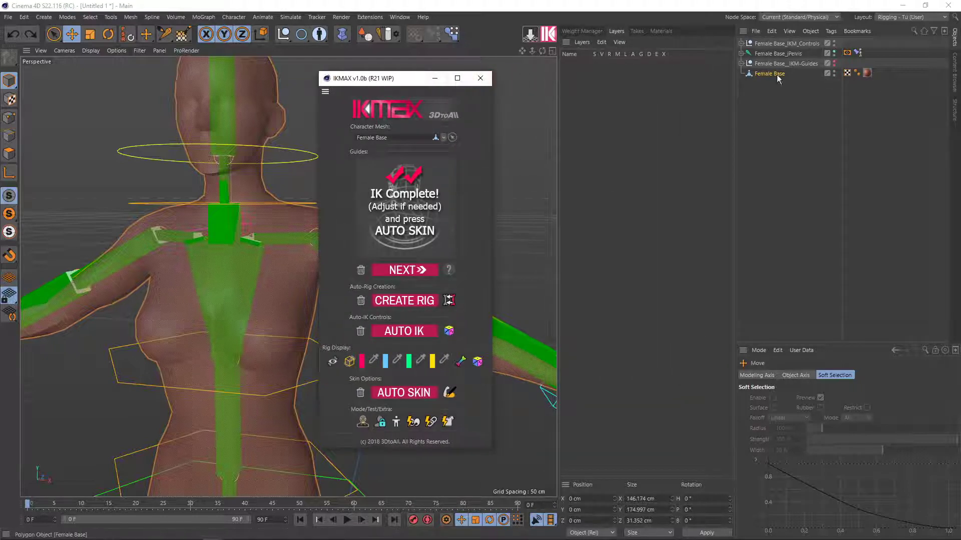
left_click(582, 31)
left_click_drag(409, 85, 634, 85)
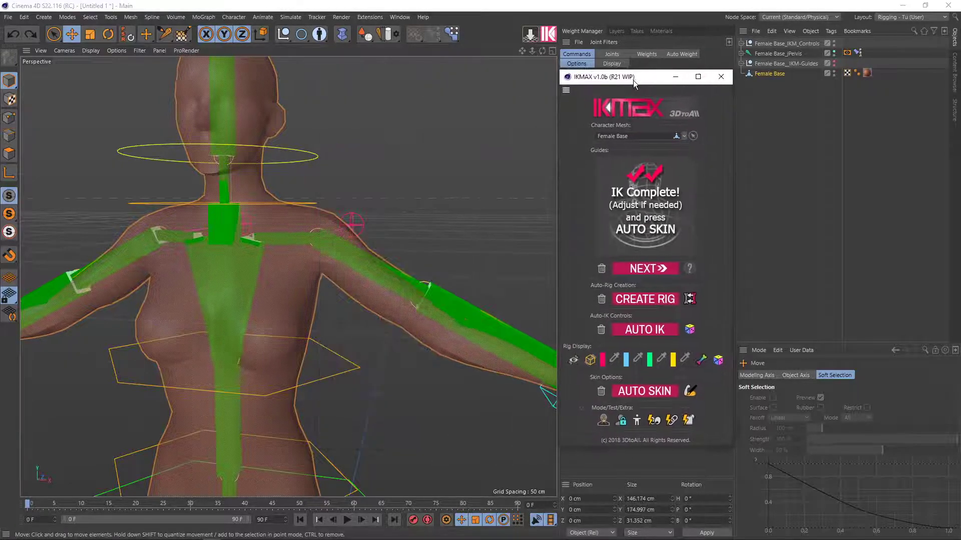
mouse_move(299, 310)
left_mouse_down("alt")
mouse_move(268, 294)
mouse_move(319, 280)
left_mouse_up("alt")
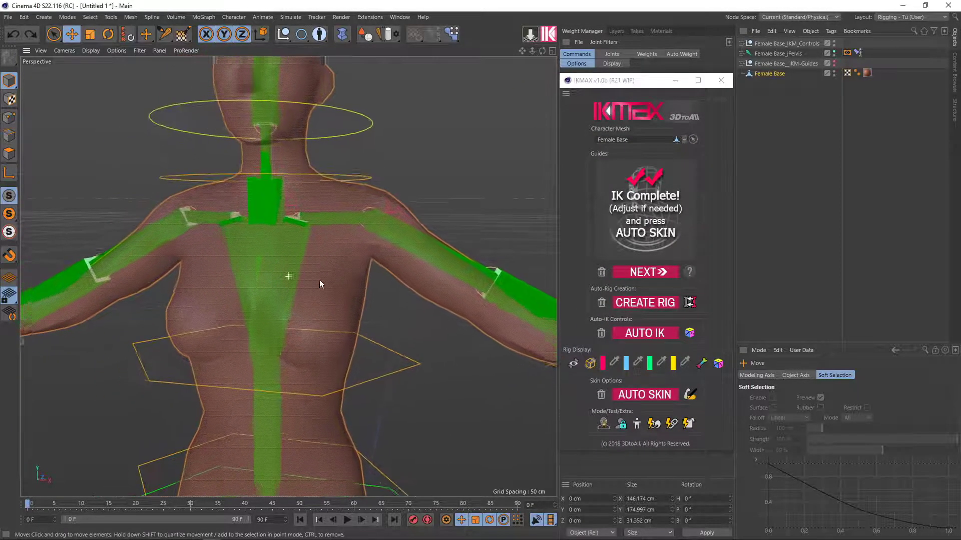
left_click(622, 425)
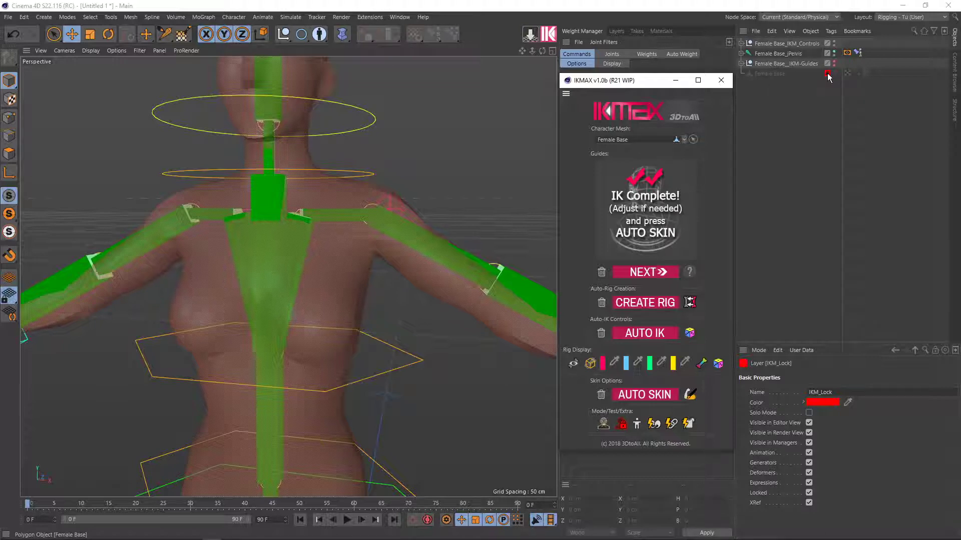
left_click(617, 31)
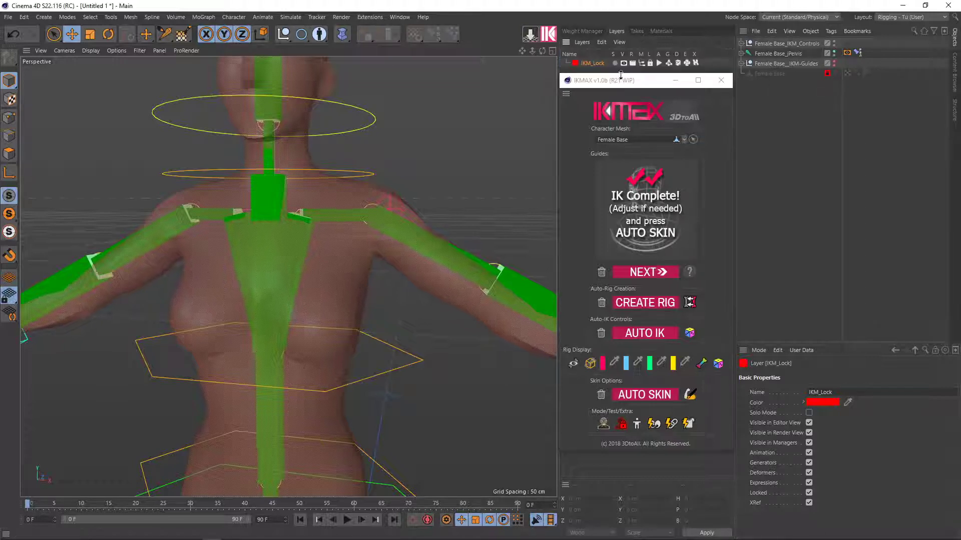
left_click_drag(620, 76, 619, 165)
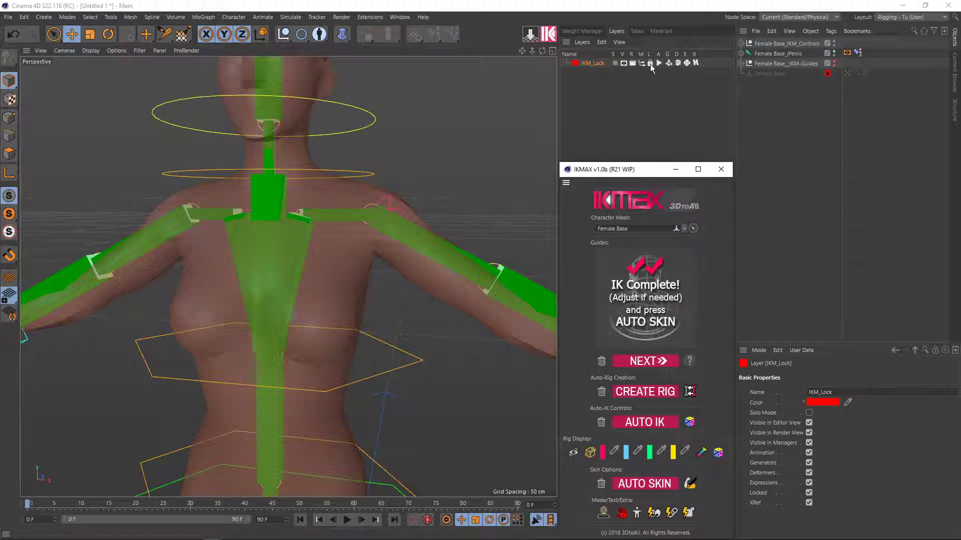
left_click_drag(641, 169, 644, 85)
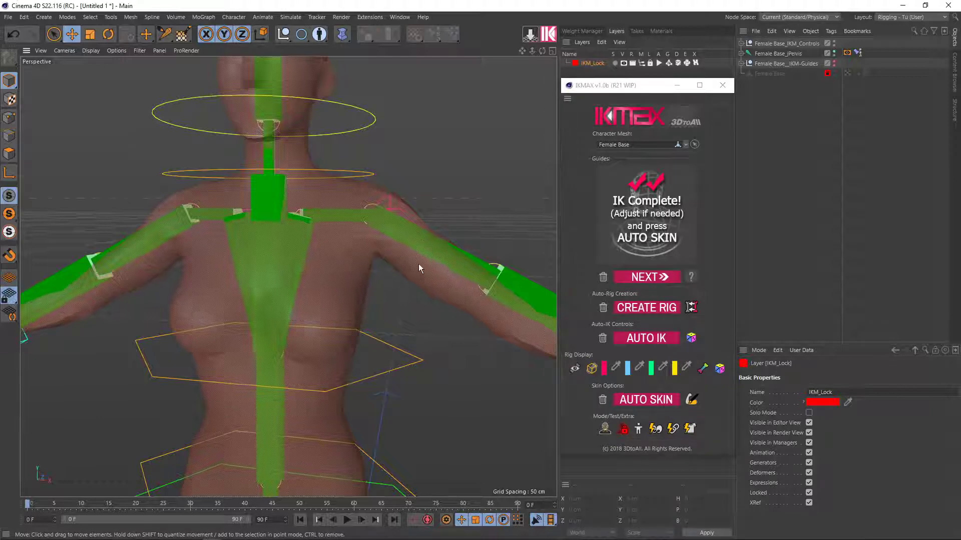
scroll(419, 263, "up", 3)
scroll(427, 246, "down", 3)
mouse_move(437, 239)
left_mouse_down("alt")
mouse_move(415, 236)
mouse_move(362, 89)
mouse_move(377, 132)
left_mouse_up("alt")
left_click(444, 251)
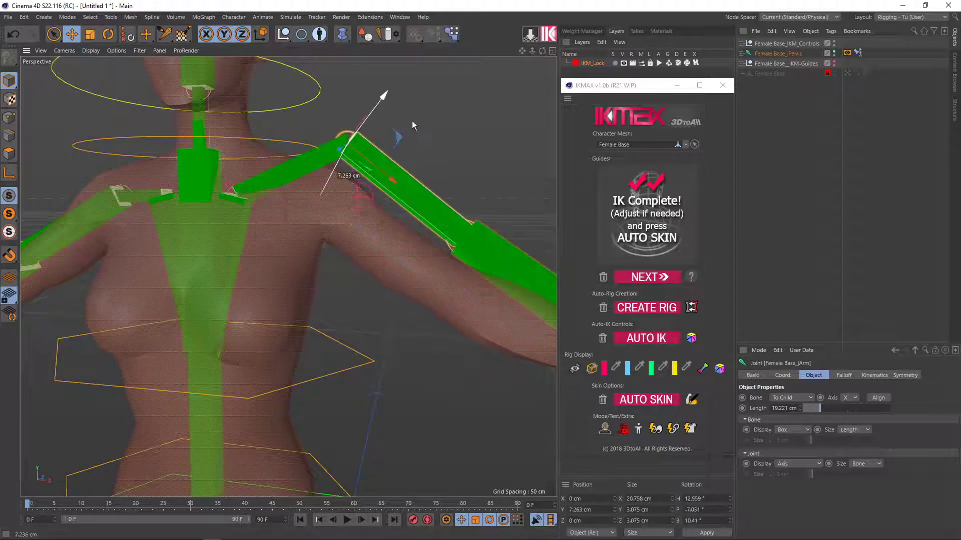
left_click_drag(376, 132, 412, 121)
key("ctrl+z")
scroll(408, 201, "down", 1)
scroll(404, 225, "down", 1)
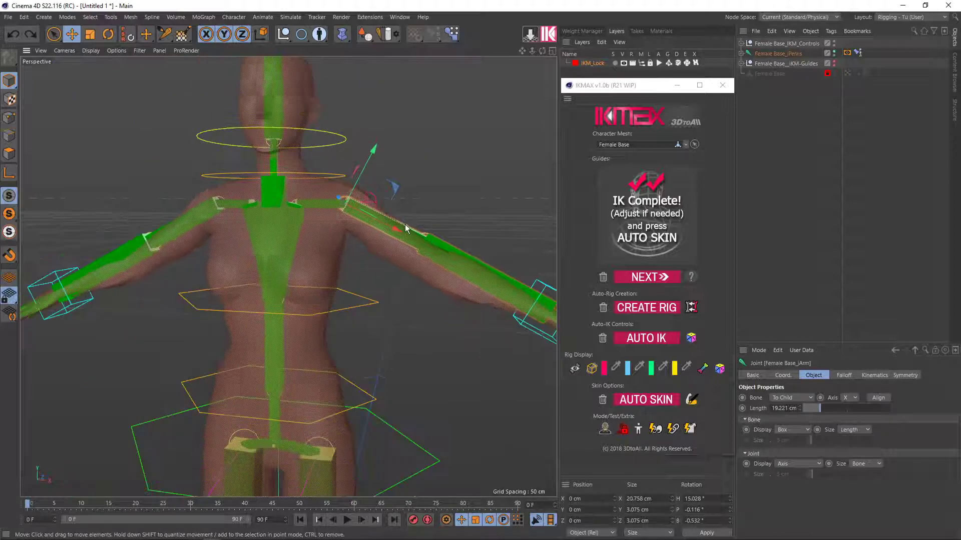
scroll(385, 225, "down", 1)
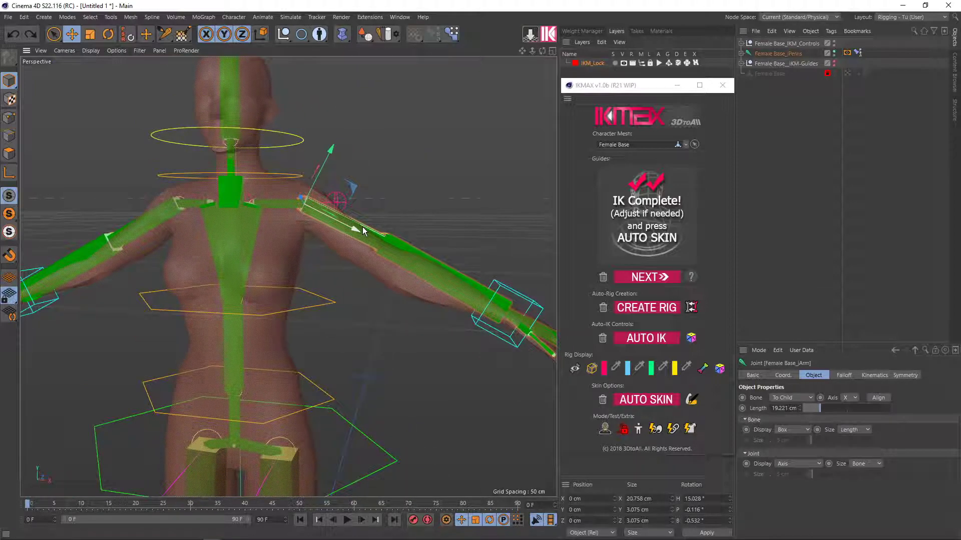
scroll(362, 227, "down", 3)
scroll(330, 238, "up", 3)
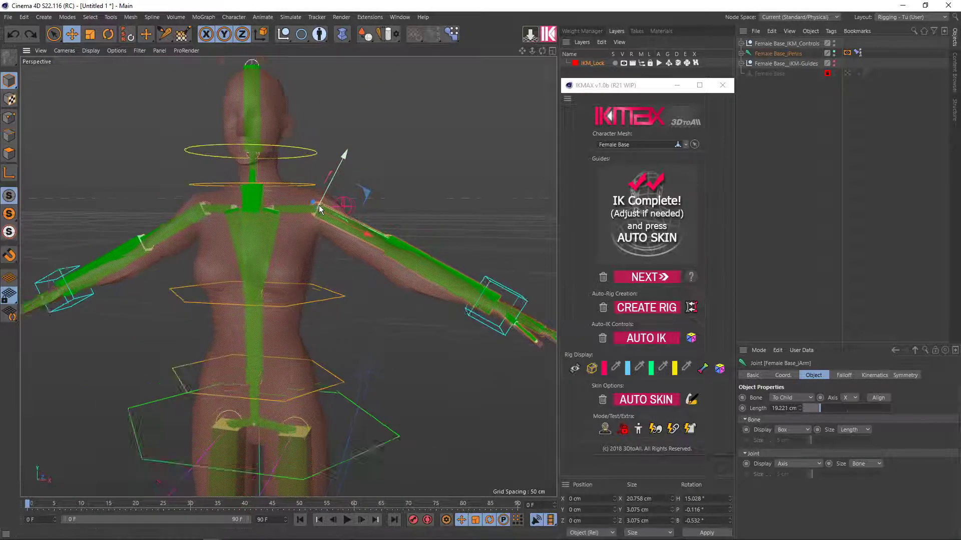
left_click_drag(324, 242, 320, 328, "alt")
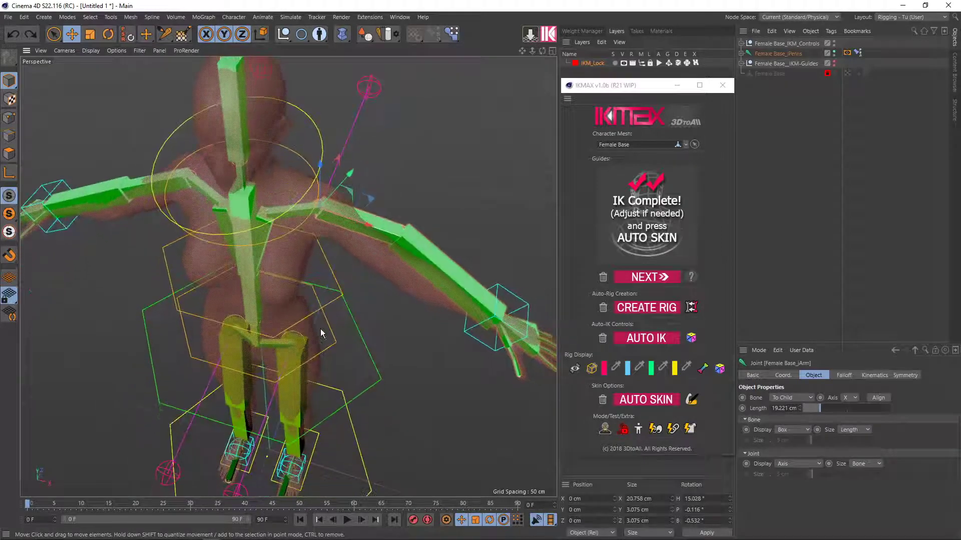
left_click(358, 302)
left_click_drag(365, 295, 365, 343, "alt")
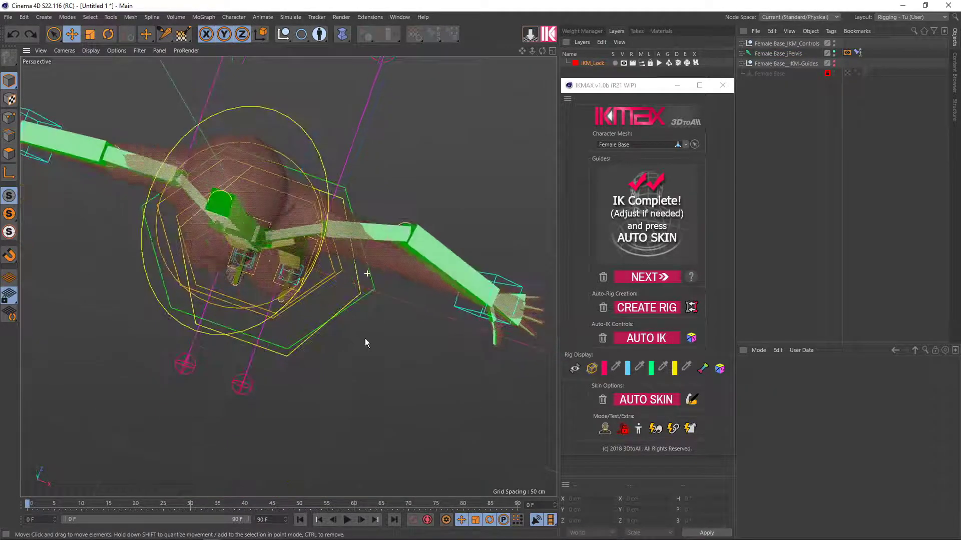
left_click(393, 305)
mouse_move(435, 173)
left_mouse_down("alt")
mouse_move(422, 130)
mouse_move(427, 140)
mouse_move(436, 91)
mouse_move(410, 175)
mouse_move(392, 173)
mouse_move(405, 161)
left_mouse_up("alt")
left_click_drag(411, 152, 409, 261, "alt")
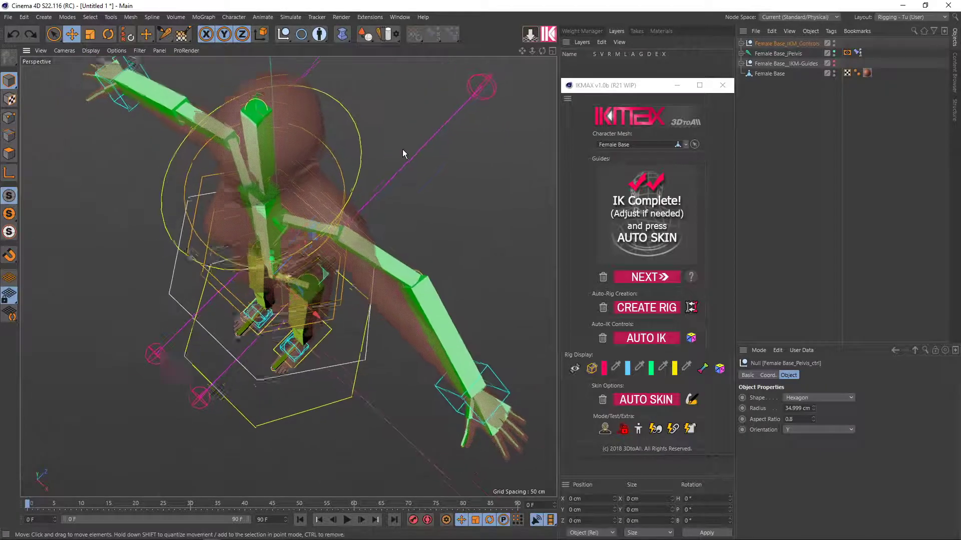
left_click(426, 229)
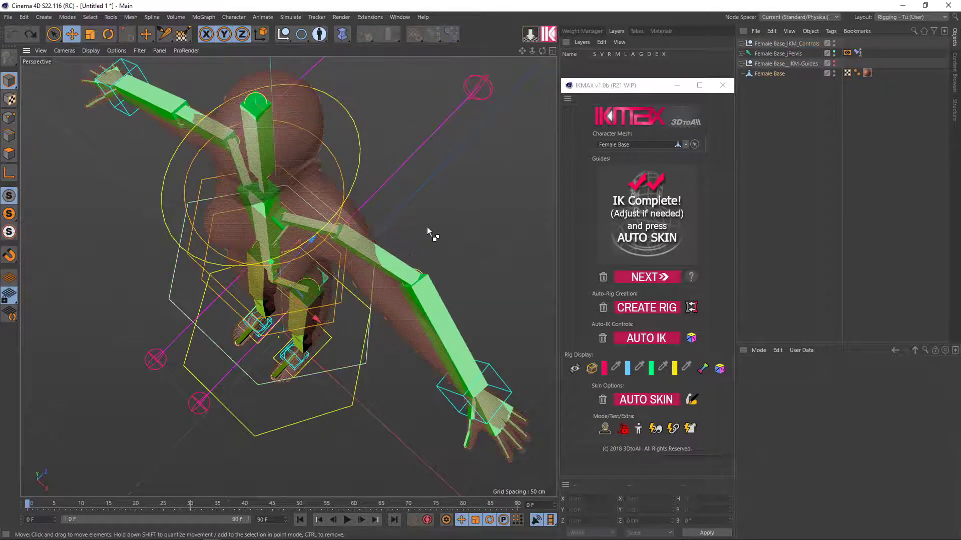
left_click(408, 279)
mouse_move(418, 271)
left_mouse_down("alt")
mouse_move(442, 210)
mouse_move(482, 196)
mouse_move(482, 172)
left_mouse_up("alt")
Delete the existing skin settings and IK controls from the female rig
left_click(602, 403)
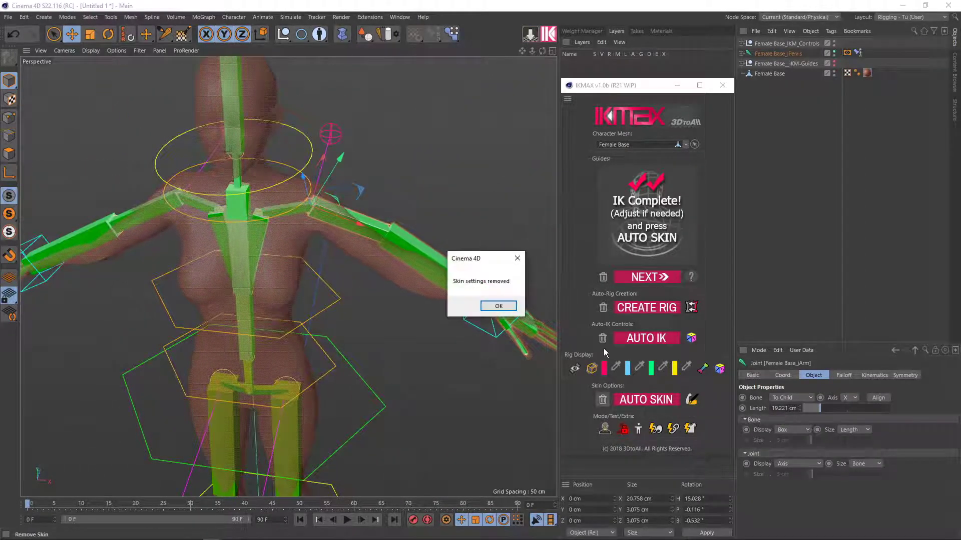
left_click(498, 307)
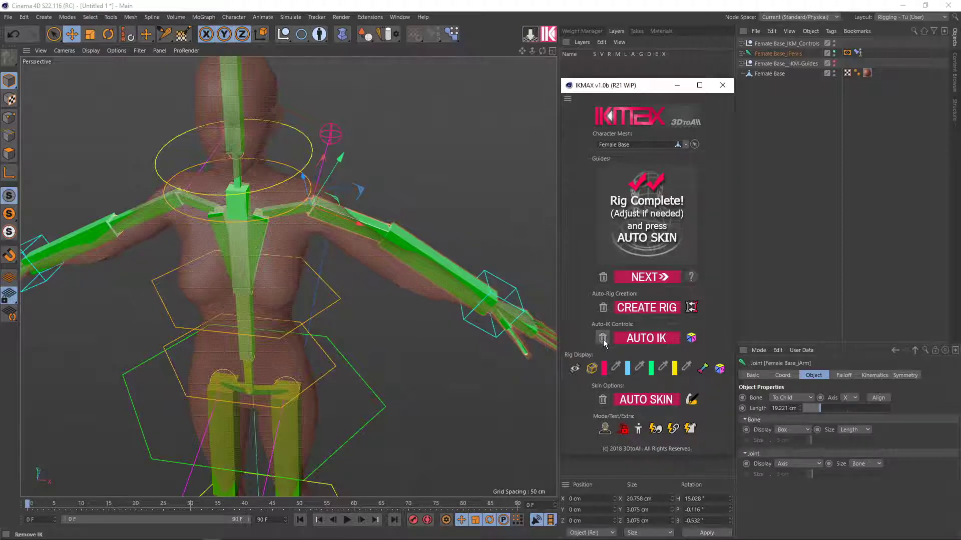
left_click(603, 338)
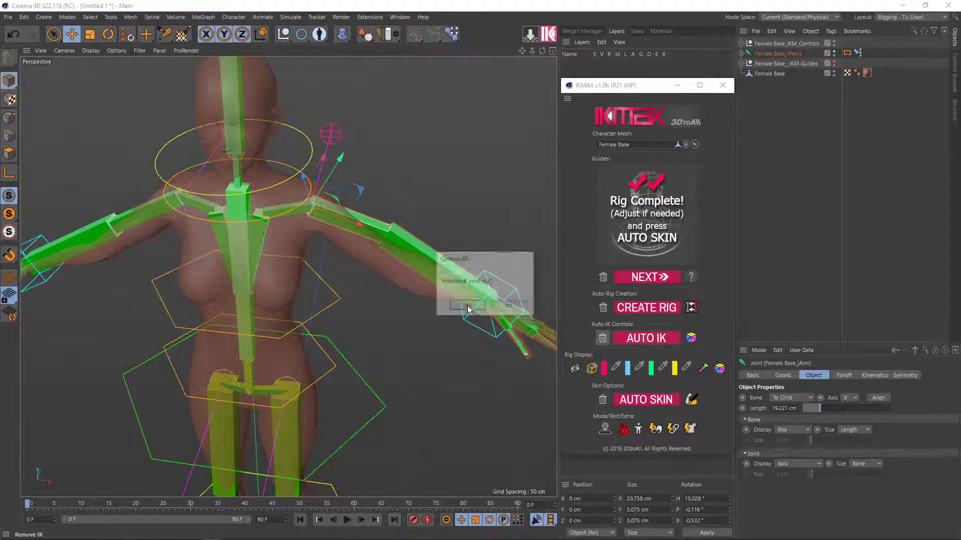
left_click(464, 305)
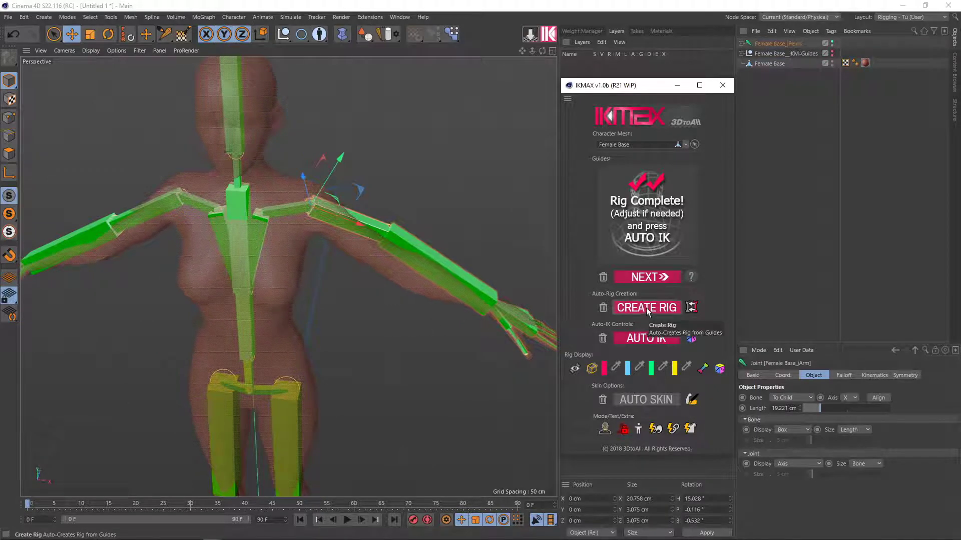
Generate fresh IK controls with AUTO IK
left_click_drag(494, 317, 332, 371, "alt")
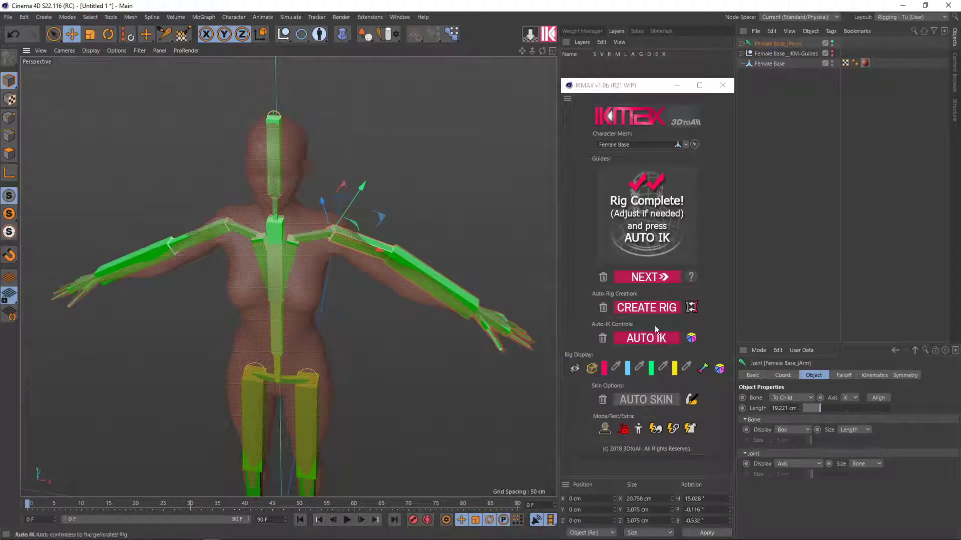
left_click_drag(355, 314, 356, 291, "alt")
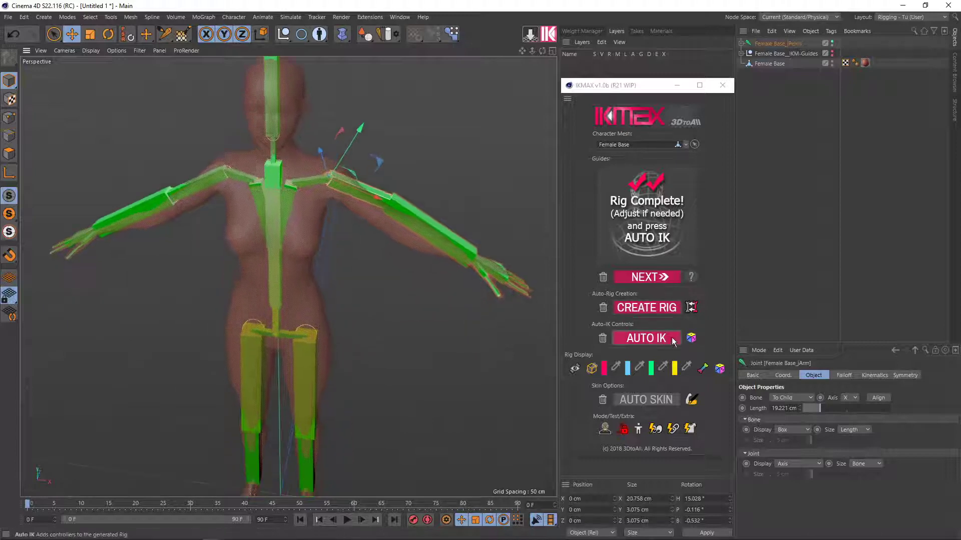
left_click(647, 341)
mouse_move(357, 332)
left_mouse_down("alt")
mouse_move(364, 284)
mouse_move(383, 362)
mouse_move(382, 296)
mouse_move(382, 377)
mouse_move(379, 238)
mouse_move(377, 247)
mouse_move(394, 224)
mouse_move(388, 238)
mouse_move(384, 230)
mouse_move(378, 368)
mouse_move(380, 255)
mouse_move(367, 289)
mouse_move(317, 285)
mouse_move(187, 308)
mouse_move(362, 276)
mouse_move(309, 290)
mouse_move(305, 344)
mouse_move(367, 272)
left_mouse_up("alt")
scroll(393, 225, "up", 3)
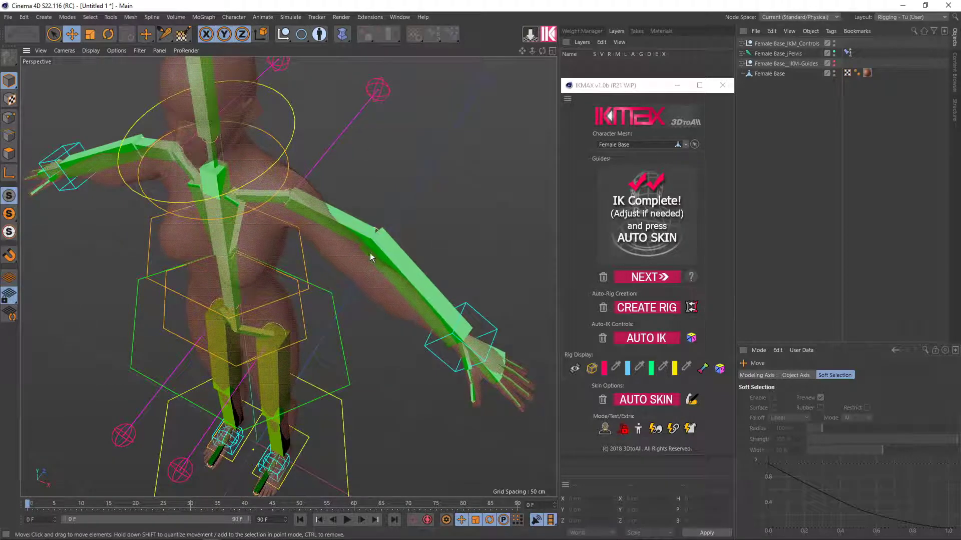
scroll(371, 273, "up", 3)
left_click(370, 248)
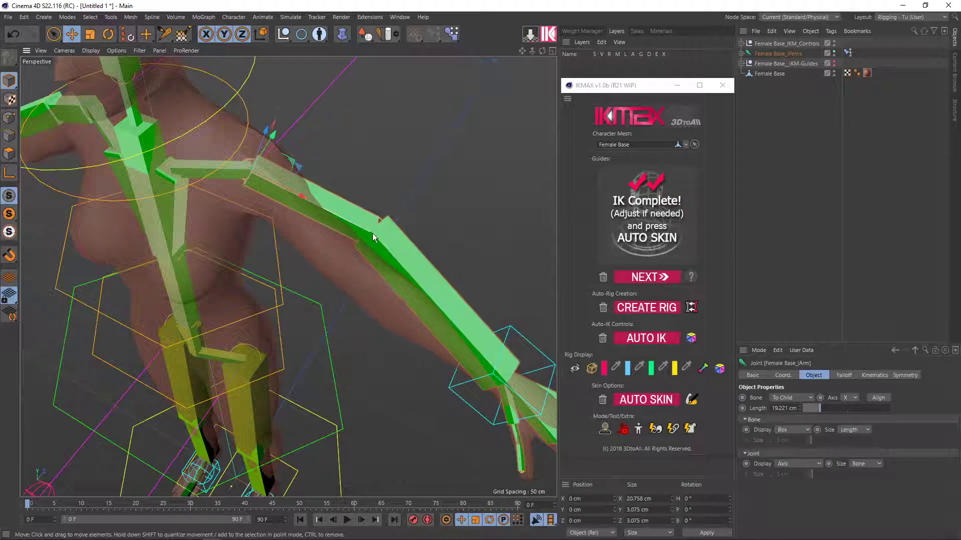
left_click(384, 245)
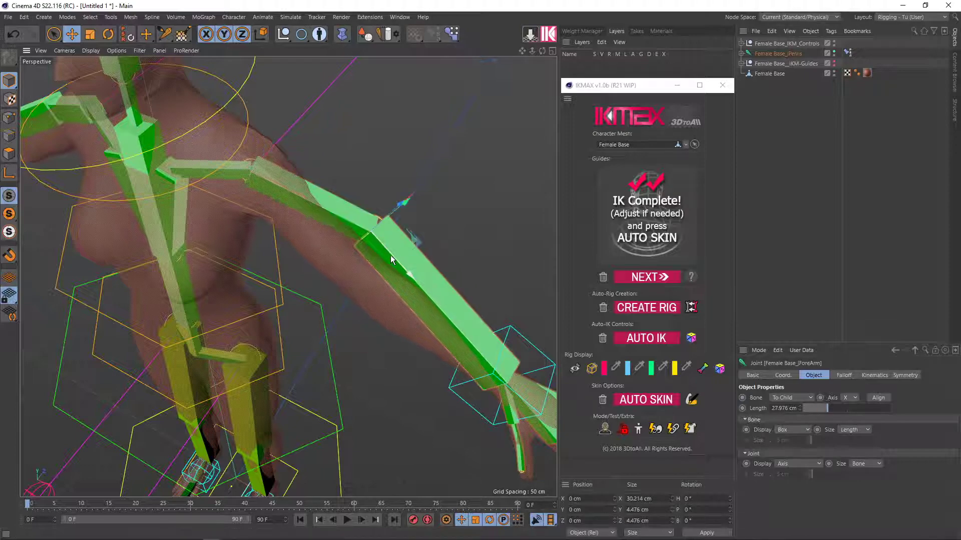
left_click_drag(402, 302, 410, 225, "alt")
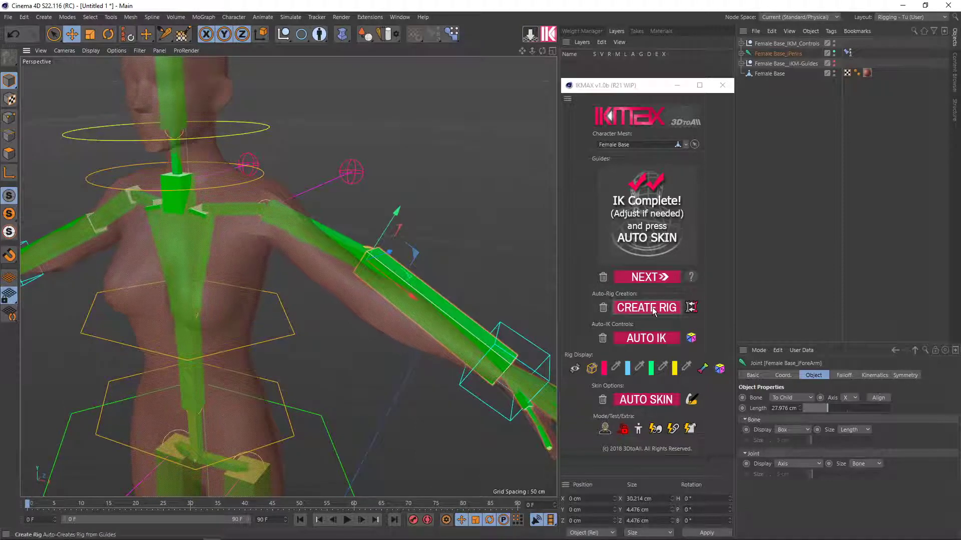
mouse_move(426, 320)
left_mouse_down("alt")
mouse_move(418, 356)
mouse_move(392, 317)
left_mouse_up("alt")
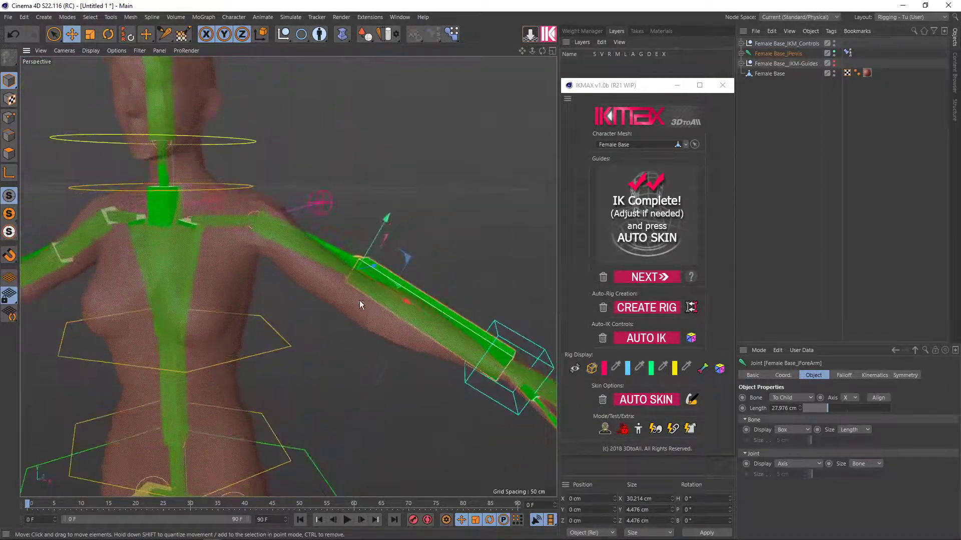
mouse_move(359, 297)
left_mouse_down("alt")
mouse_move(346, 400)
mouse_move(361, 338)
mouse_move(328, 354)
mouse_move(409, 269)
mouse_move(386, 265)
mouse_move(383, 349)
mouse_move(366, 307)
left_mouse_up("alt")
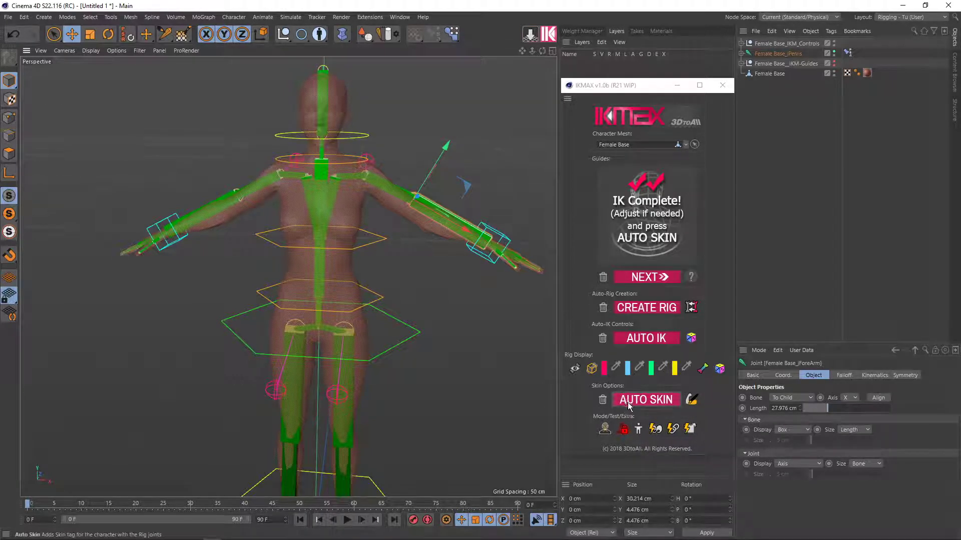
Auto-skin the Female Base mesh to the rig and orbit around the screen-right arm
left_click(645, 400)
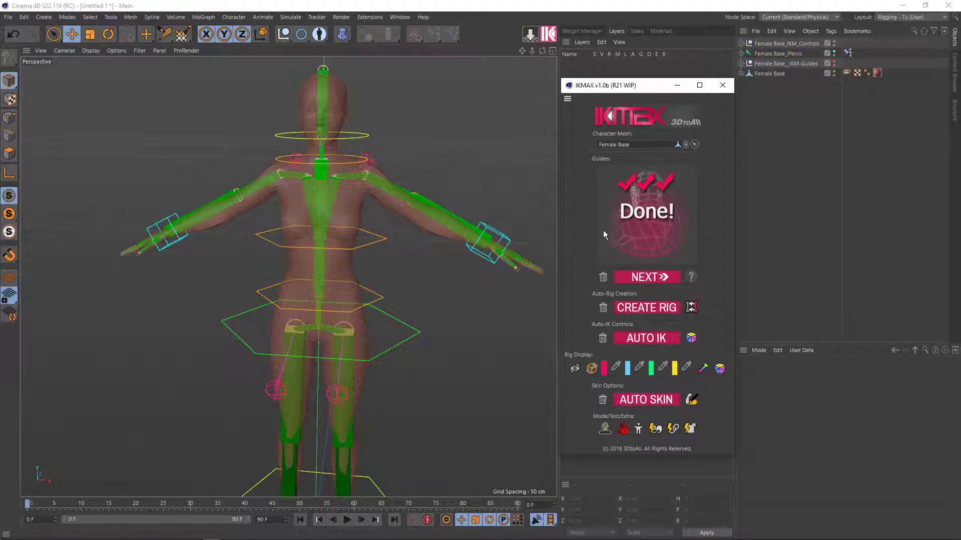
scroll(405, 300, "down", 2)
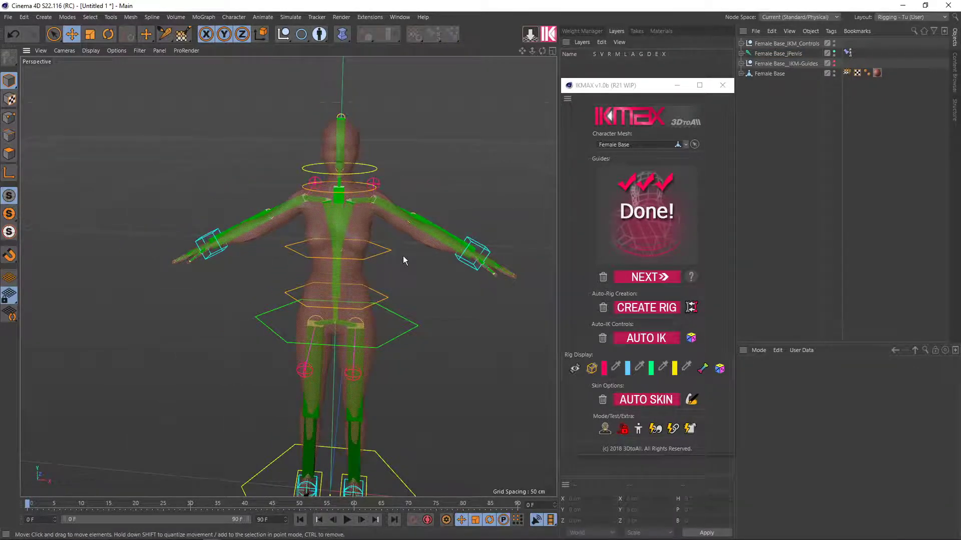
mouse_move(403, 256)
left_mouse_down("alt")
mouse_move(374, 265)
mouse_move(415, 249)
left_mouse_up("alt")
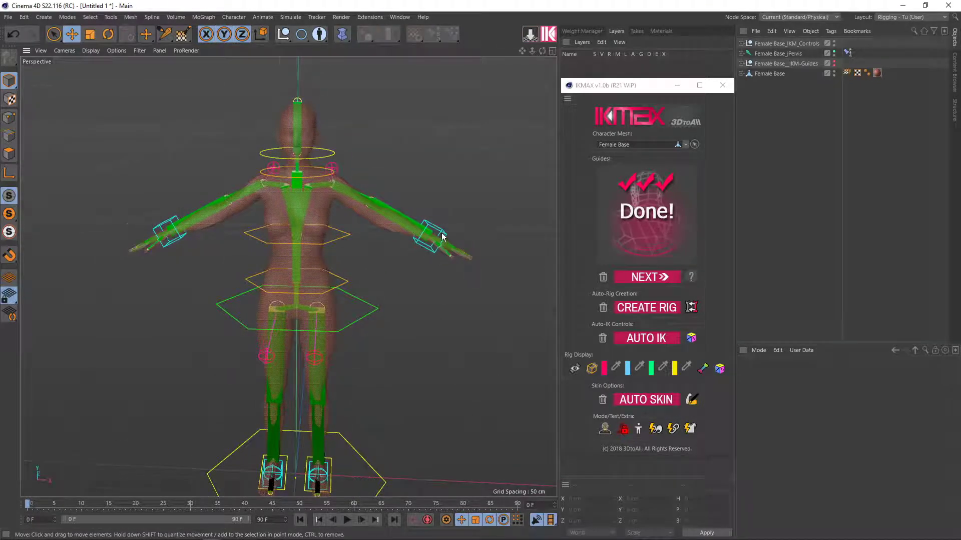
scroll(442, 237, "up", 2)
scroll(444, 233, "up", 3)
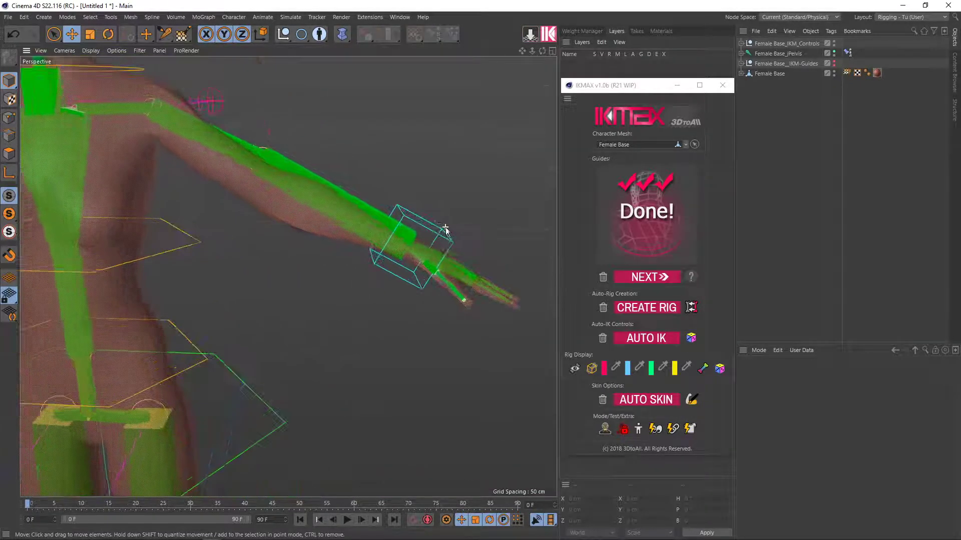
mouse_move(433, 237)
left_mouse_down("alt")
mouse_move(427, 212)
mouse_move(428, 276)
left_mouse_up("alt")
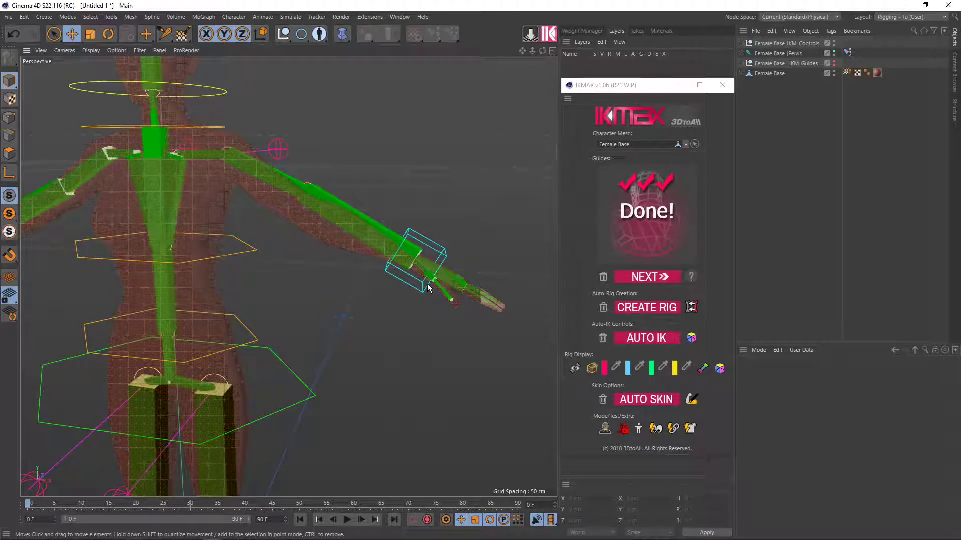
Move the screen-right hand IK control to X -4.813, Y -3.594, Z -1.628 cm, bending the arm
mouse_move(428, 288)
left_mouse_down("alt")
mouse_move(284, 233)
mouse_move(370, 265)
left_mouse_up("alt")
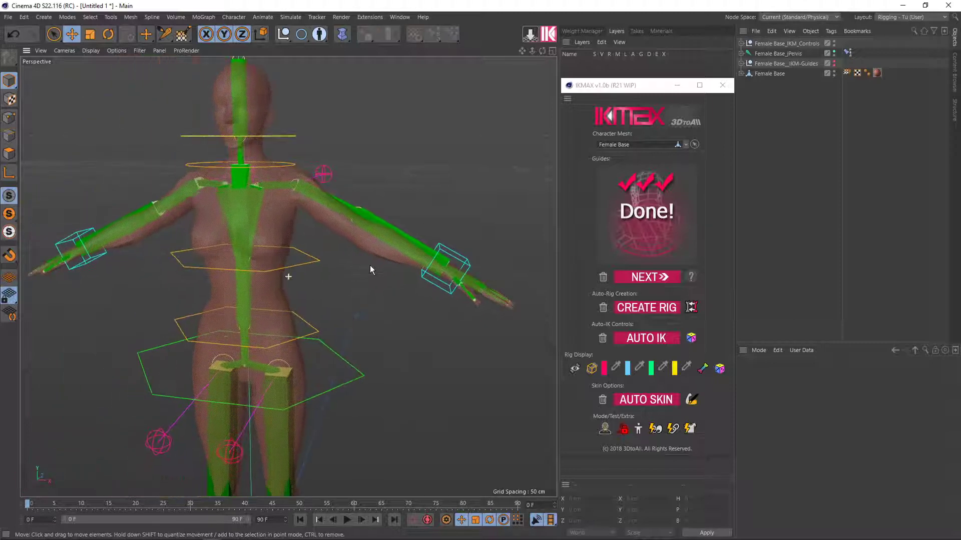
left_click(463, 265)
mouse_move(494, 238)
left_mouse_down()
mouse_move(498, 207)
mouse_move(484, 313)
mouse_move(473, 293)
mouse_move(535, 318)
left_mouse_up()
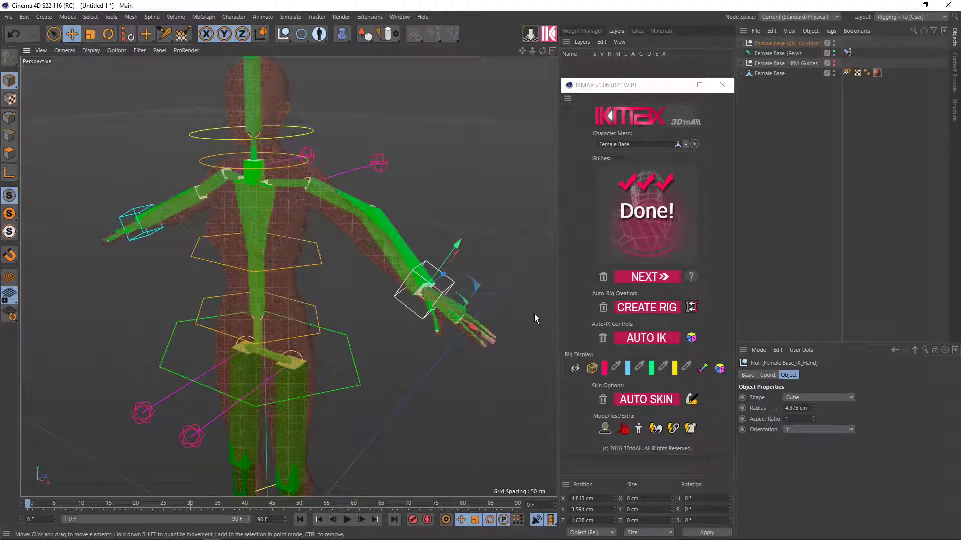
Hide the rig joints and switch the mesh to solid shading with X-ray off
left_click(575, 368)
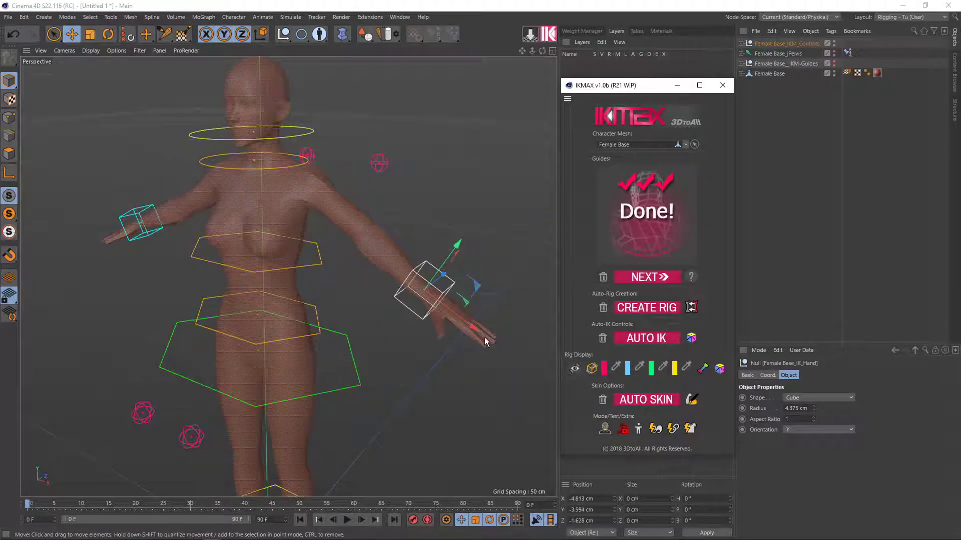
mouse_move(486, 342)
left_mouse_down("alt")
mouse_move(482, 365)
mouse_move(465, 367)
mouse_move(468, 319)
mouse_move(459, 338)
mouse_move(465, 345)
mouse_move(439, 278)
mouse_move(489, 385)
mouse_move(525, 298)
mouse_move(541, 215)
mouse_move(521, 325)
mouse_move(553, 317)
mouse_move(570, 254)
left_mouse_up("alt")
left_click(605, 429)
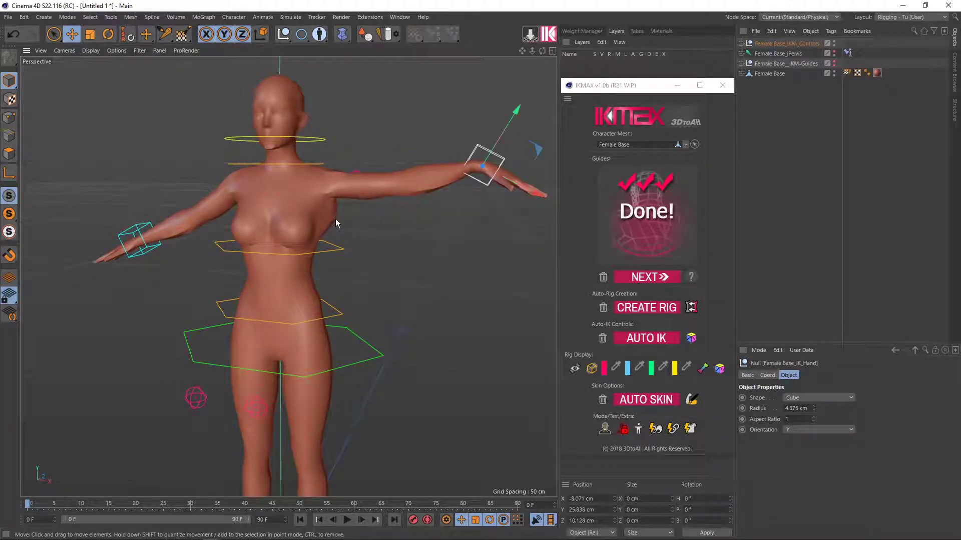
Move the hand IK control to X -50.289, Y 37.606, Z 20.634 cm, raising the arm
mouse_move(344, 230)
left_mouse_down()
mouse_move(496, 299)
mouse_move(403, 283)
mouse_move(516, 273)
mouse_move(494, 312)
mouse_move(390, 238)
mouse_move(394, 329)
mouse_move(445, 320)
mouse_move(316, 268)
mouse_move(360, 301)
mouse_move(448, 296)
mouse_move(324, 262)
mouse_move(340, 316)
mouse_move(425, 328)
mouse_move(446, 207)
left_mouse_up()
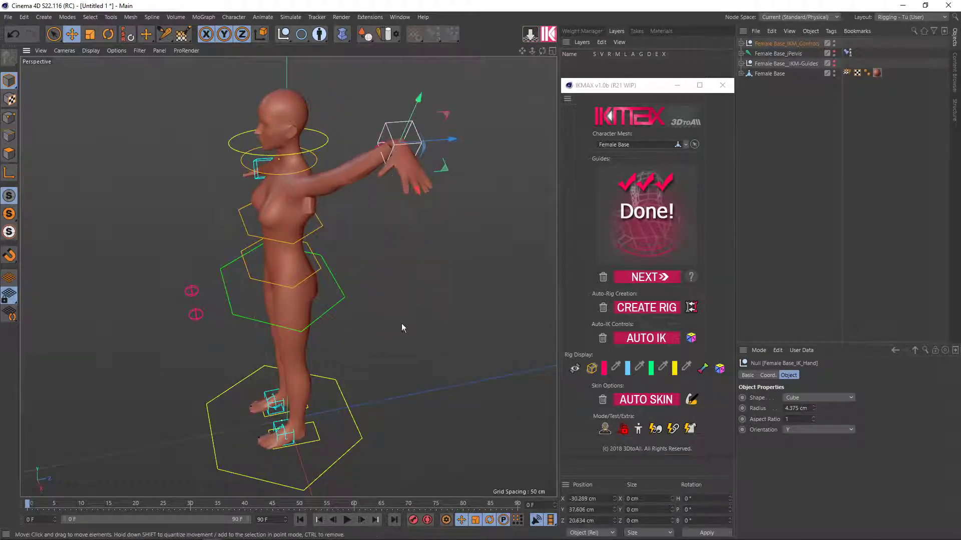
mouse_move(401, 323)
left_mouse_down("alt")
mouse_move(452, 358)
mouse_move(529, 310)
left_mouse_up("alt")
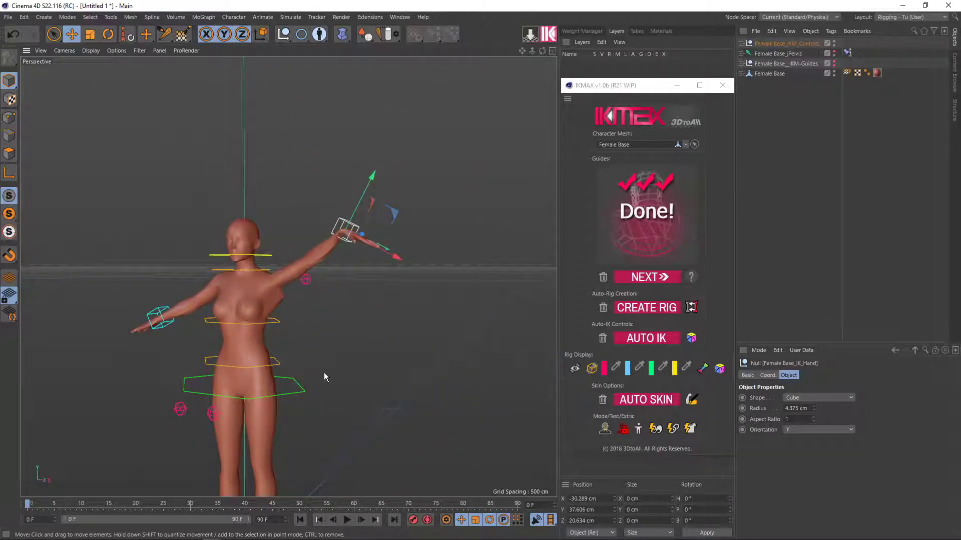
mouse_move(287, 384)
left_mouse_down("alt")
mouse_move(374, 322)
mouse_move(360, 392)
mouse_move(245, 404)
left_mouse_up("alt")
Zoom in on the legs, clear the selection, and toggle locking of the rig controls
scroll(351, 417, "up", 2)
scroll(351, 410, "up", 2)
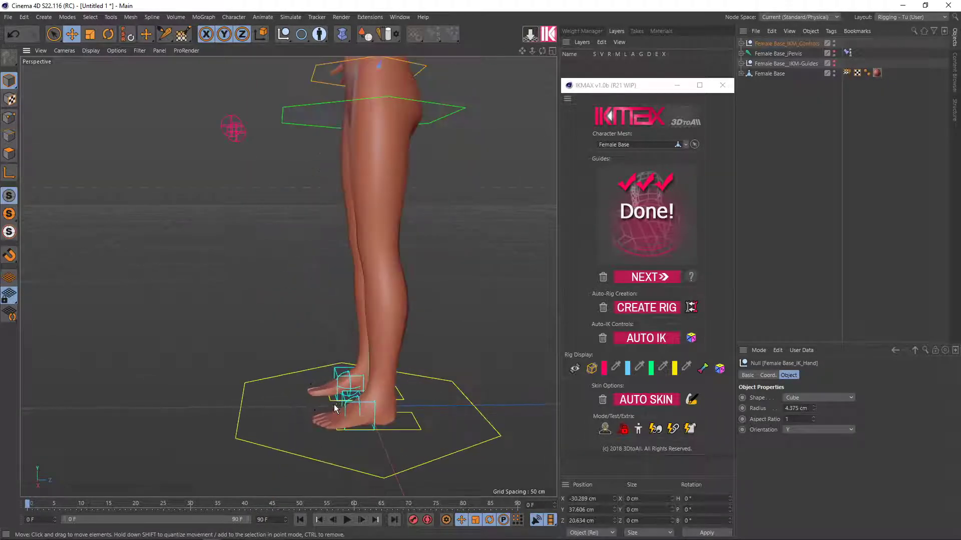
scroll(353, 404, "up", 2)
left_click(353, 400)
mouse_move(353, 400)
left_mouse_down("alt")
mouse_move(482, 380)
mouse_move(503, 389)
left_mouse_up("alt")
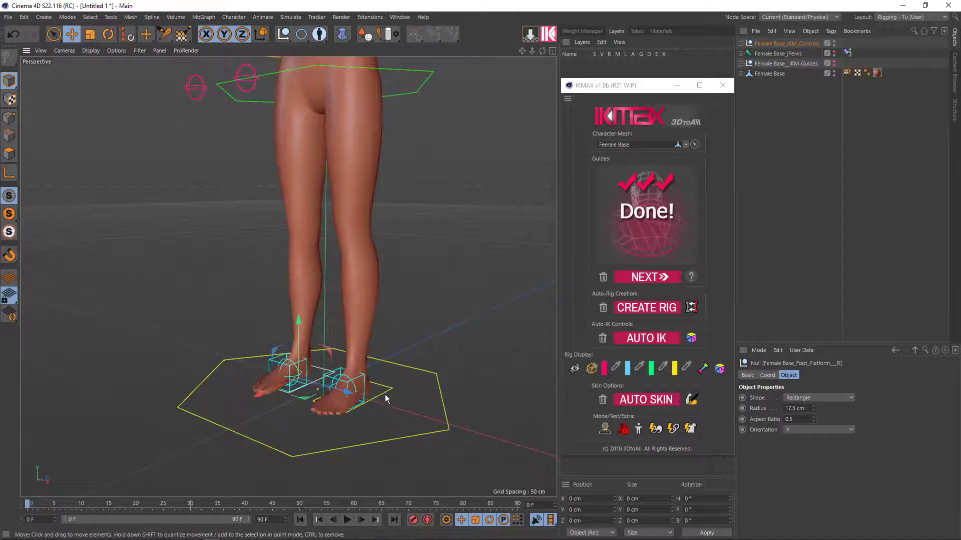
mouse_move(385, 393)
left_mouse_down("alt")
mouse_move(356, 422)
mouse_move(428, 362)
left_mouse_up("alt")
left_click(350, 395)
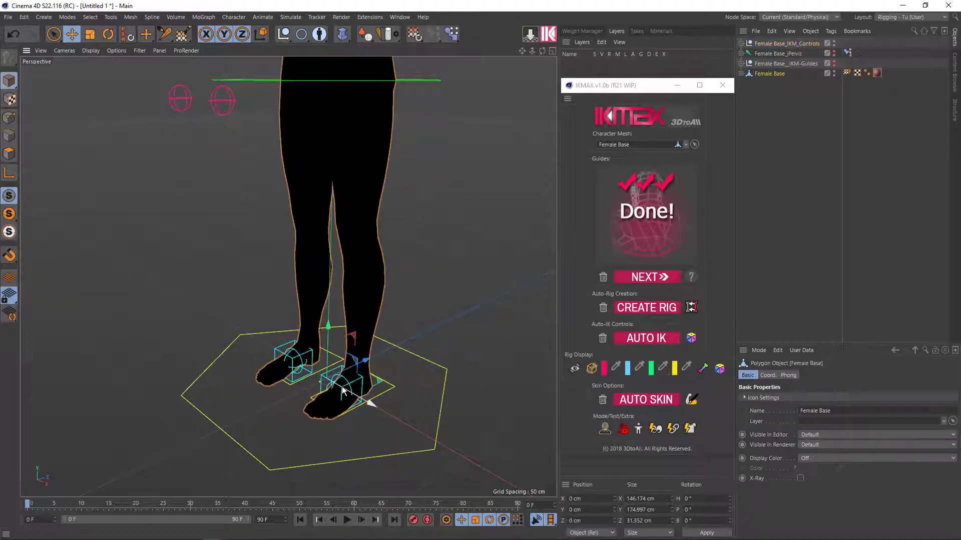
left_click(468, 369)
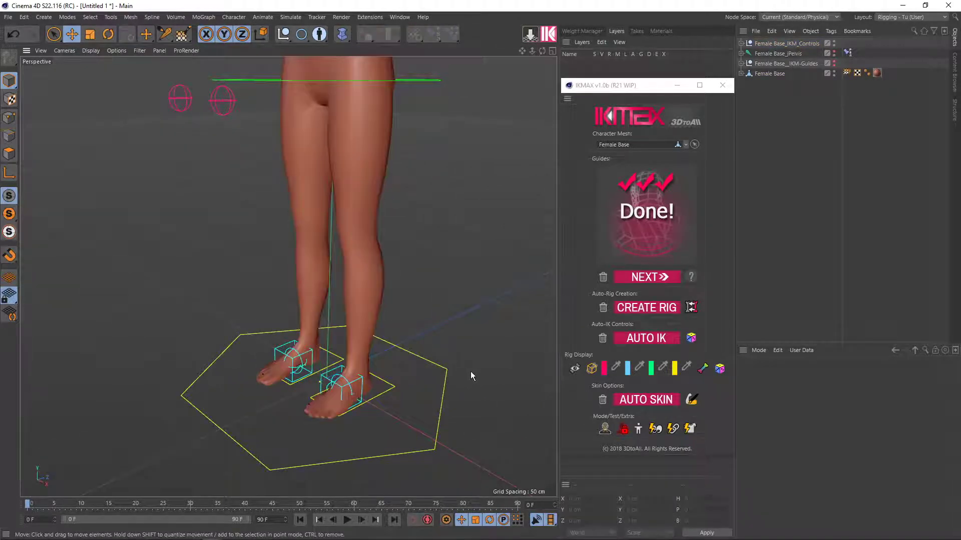
scroll(472, 372, "down", 2)
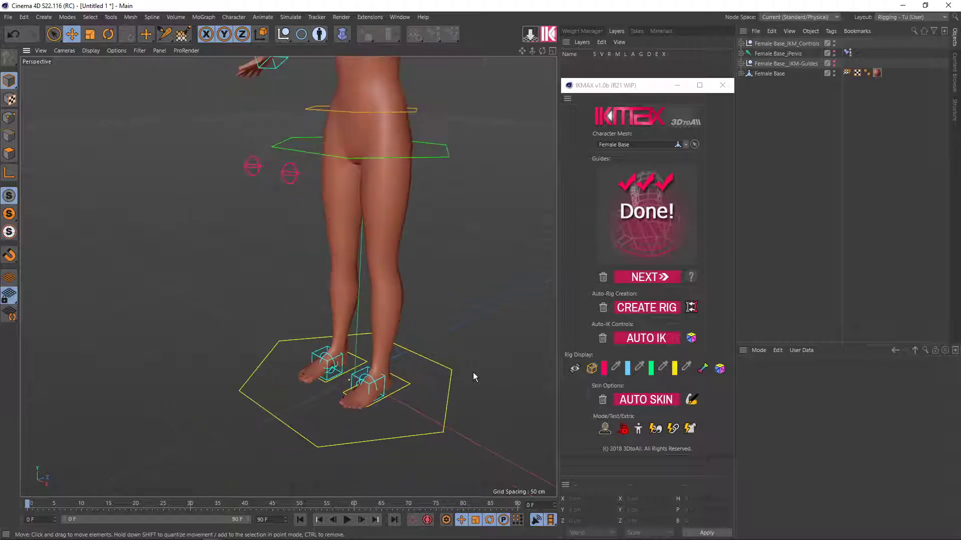
left_click(624, 429)
Select the Foot_Roll control and lift the foot, bending the knee
left_click(374, 386)
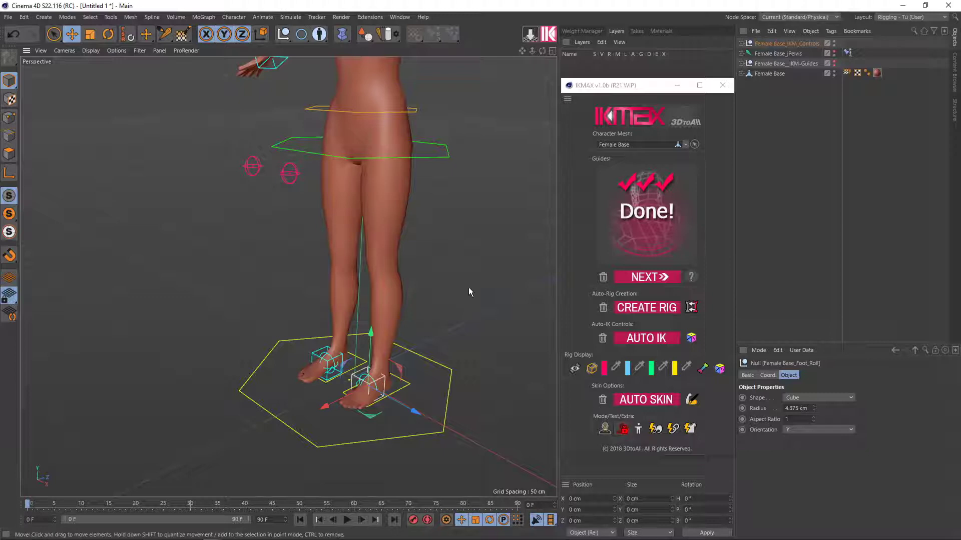
left_click(375, 298)
left_click(475, 329)
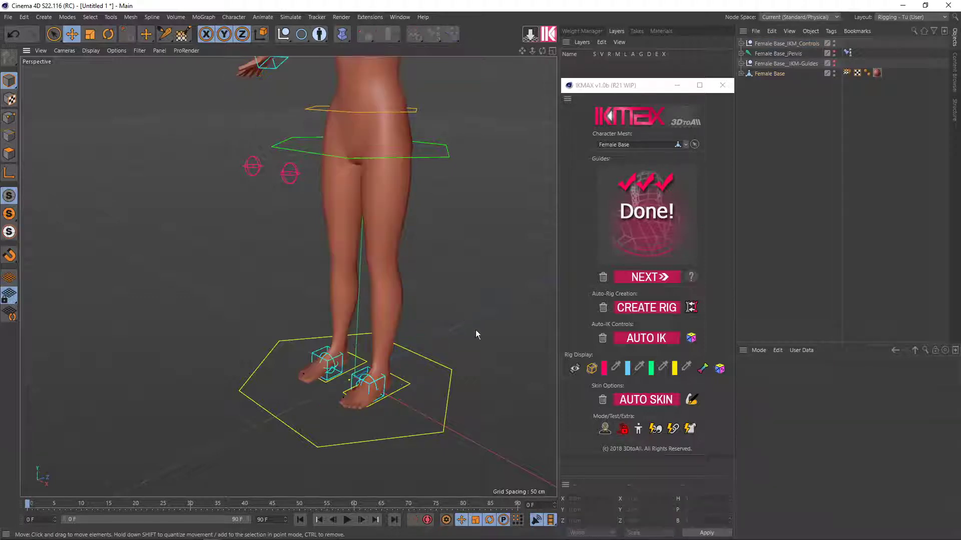
left_click(363, 384)
mouse_move(440, 344)
left_mouse_down("alt")
mouse_move(411, 349)
mouse_move(374, 311)
mouse_move(313, 312)
left_mouse_up("alt")
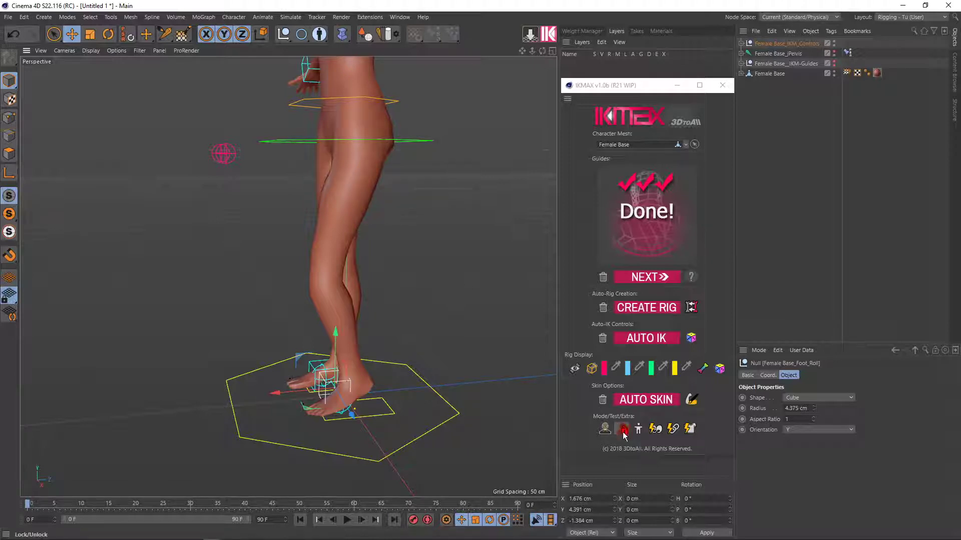
mouse_move(437, 388)
left_mouse_down()
mouse_move(352, 316)
mouse_move(452, 376)
mouse_move(434, 253)
mouse_move(379, 173)
left_mouse_up()
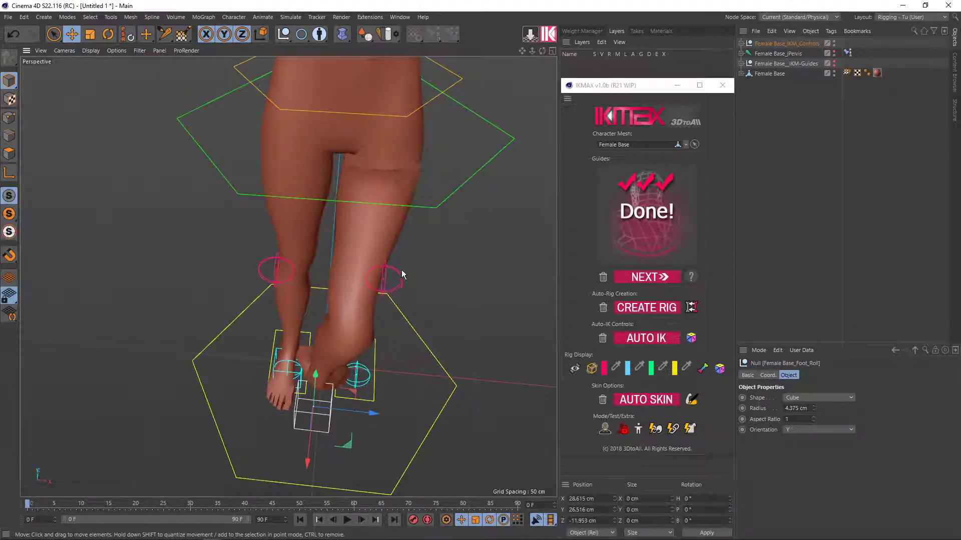
mouse_move(402, 274)
left_mouse_down("alt")
mouse_move(369, 214)
mouse_move(375, 240)
mouse_move(323, 235)
mouse_move(516, 255)
mouse_move(490, 250)
mouse_move(437, 305)
mouse_move(401, 238)
mouse_move(422, 332)
mouse_move(416, 409)
mouse_move(374, 247)
left_mouse_up("alt")
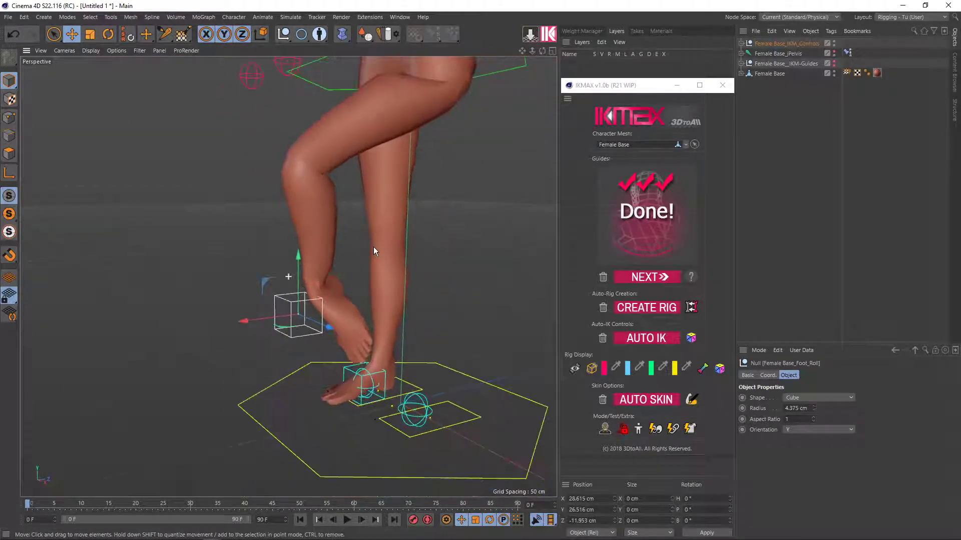
Pull the Toe_Rot control to lift the foot and show the mesh shaded with wireframe
left_click(422, 408)
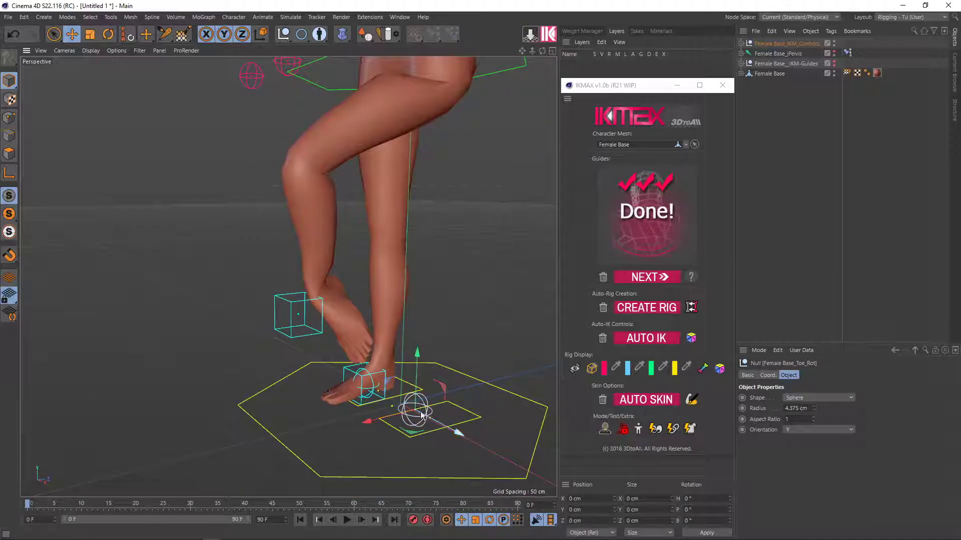
mouse_move(423, 415)
left_mouse_down()
mouse_move(296, 299)
mouse_move(331, 343)
mouse_move(368, 347)
left_mouse_up()
mouse_move(481, 328)
left_mouse_down("alt")
mouse_move(526, 374)
mouse_move(545, 362)
mouse_move(423, 348)
mouse_move(389, 332)
left_mouse_up("alt")
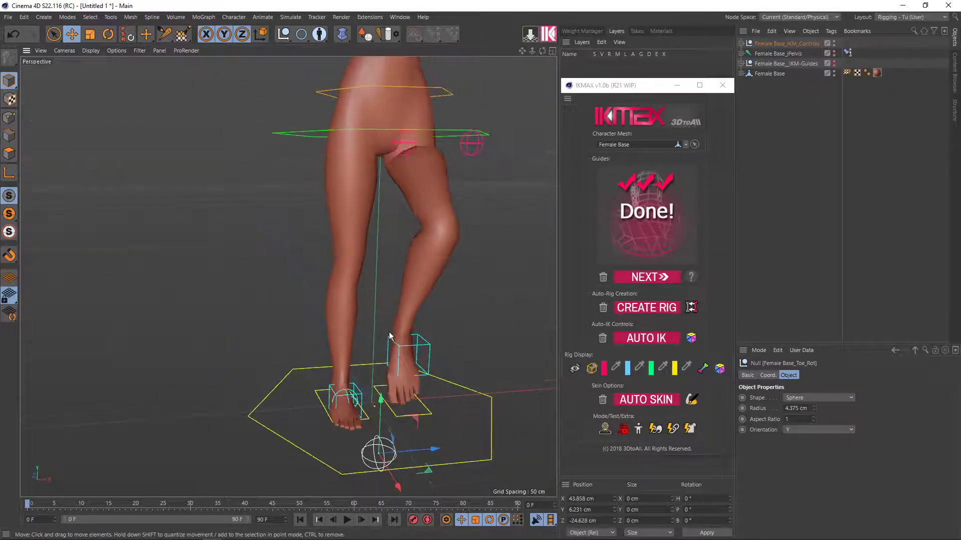
key("n")
key("b")
scroll(387, 346, "down", 3)
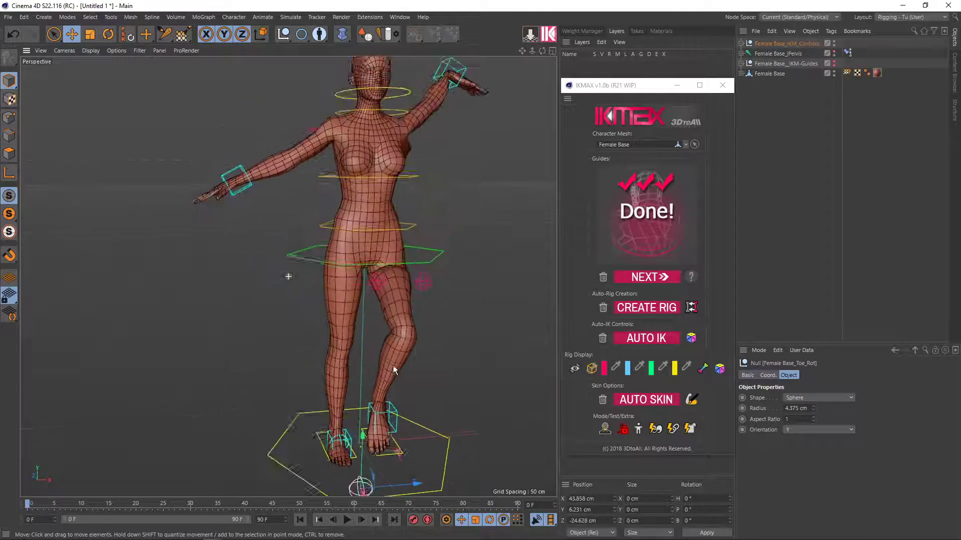
scroll(392, 366, "down", 3)
scroll(380, 365, "up", 3)
mouse_move(413, 353)
left_mouse_down("alt")
mouse_move(329, 315)
mouse_move(316, 331)
mouse_move(409, 264)
mouse_move(282, 362)
left_mouse_up("alt")
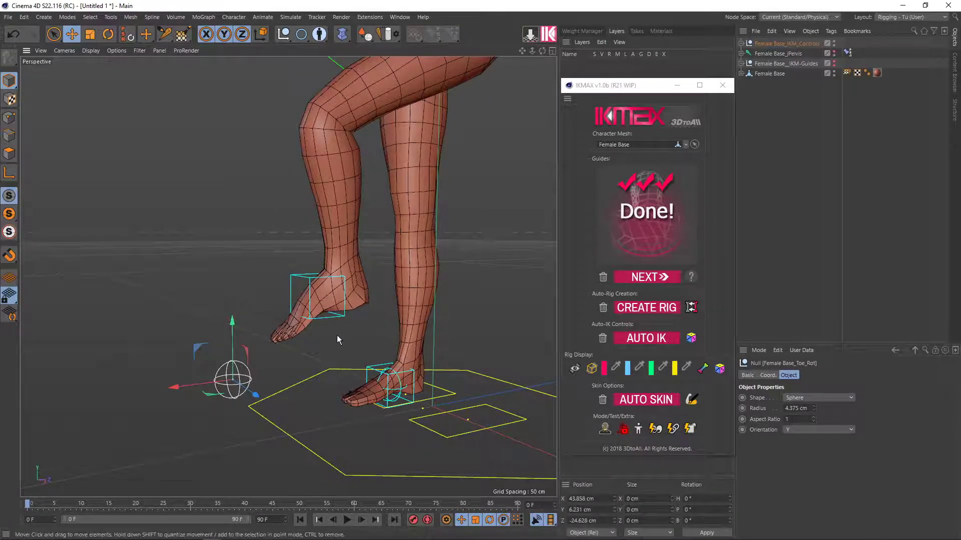
left_click_drag(337, 335, 298, 347, "alt")
Rotate the Toe_Rot control to a -56.6° bank
key("r")
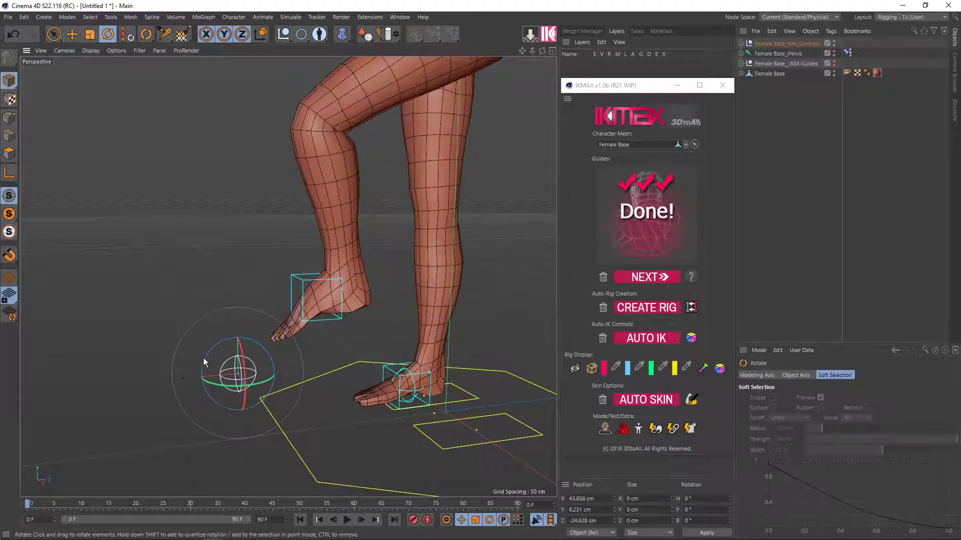
mouse_move(203, 359)
left_mouse_down()
mouse_move(246, 307)
mouse_move(230, 323)
mouse_move(260, 410)
mouse_move(250, 400)
left_mouse_up()
key("ctrl+z")
mouse_move(211, 369)
left_mouse_down()
mouse_move(235, 311)
mouse_move(260, 301)
mouse_move(284, 343)
mouse_move(398, 385)
mouse_move(401, 397)
mouse_move(398, 346)
mouse_move(298, 451)
mouse_move(300, 433)
left_mouse_up()
scroll(389, 351, "down", 3)
Shift the foot control cube along X and move the Toe_Rot control to tilt the foot up
left_click(286, 403)
key("e")
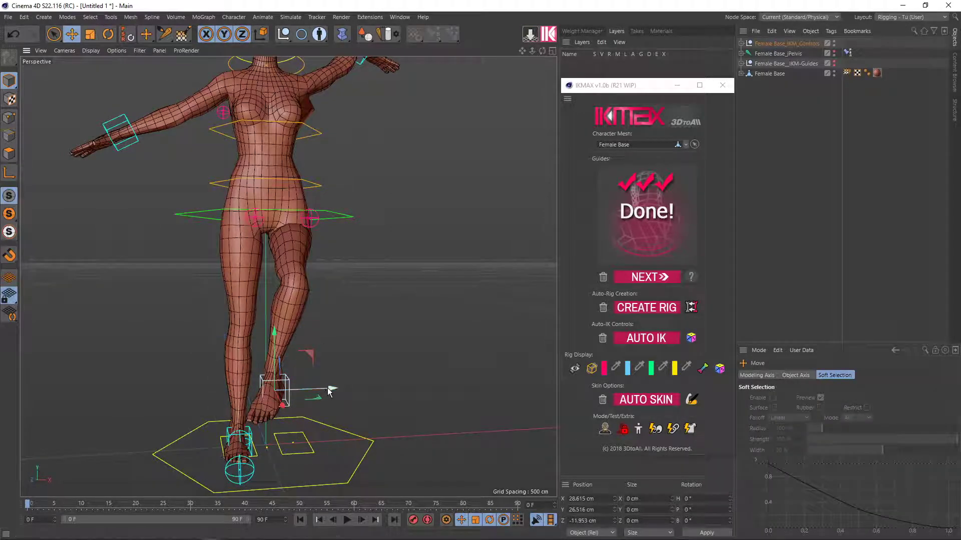
left_click_drag(329, 391, 372, 390)
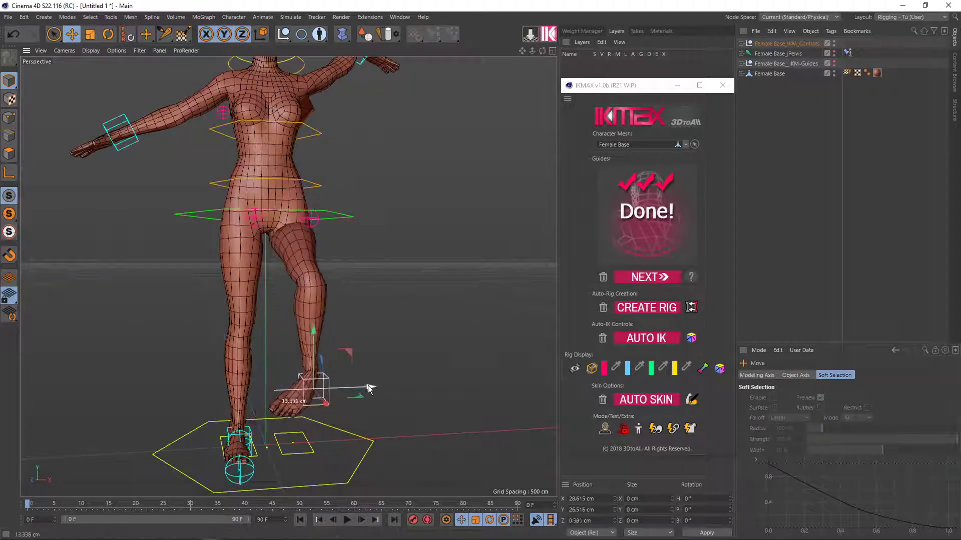
left_click(250, 466)
middle_click_drag(244, 463, 233, 412, "alt")
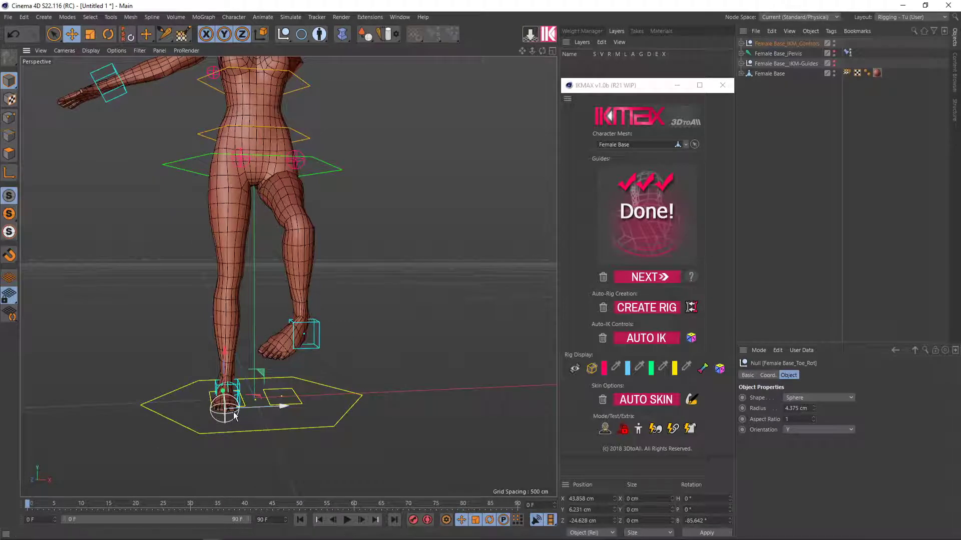
mouse_move(269, 407)
left_mouse_down()
mouse_move(358, 410)
mouse_move(349, 331)
left_mouse_up()
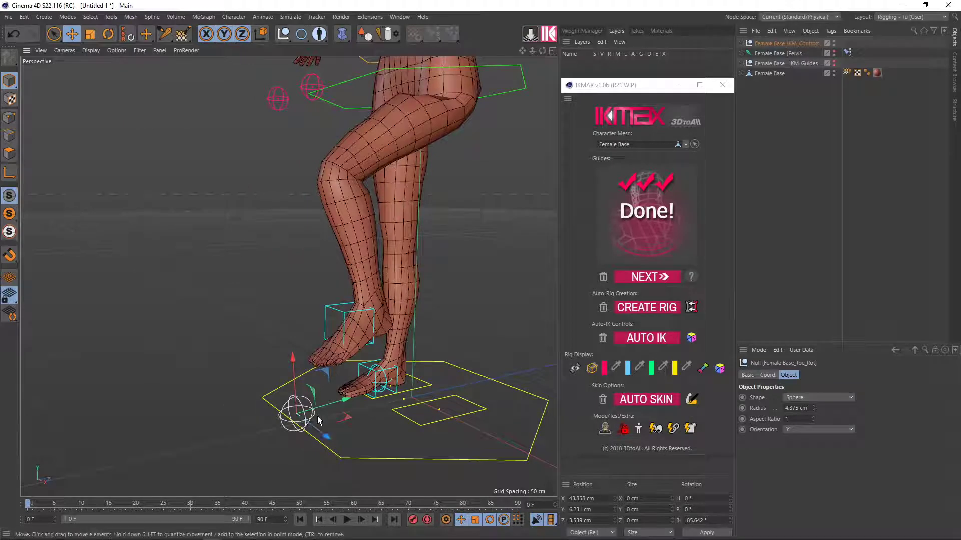
mouse_move(322, 414)
left_mouse_down("alt")
mouse_move(364, 454)
mouse_move(333, 380)
mouse_move(338, 443)
left_mouse_up("alt")
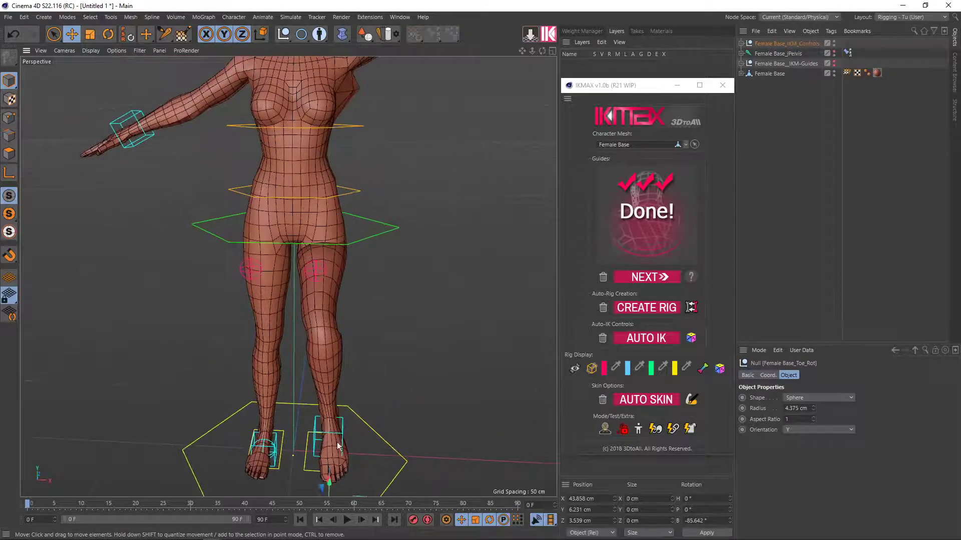
Select the UpLeg_Pole null and shift it to X 7.987 cm to redirect the knee bend
left_click(317, 266)
scroll(323, 280, "up", 2)
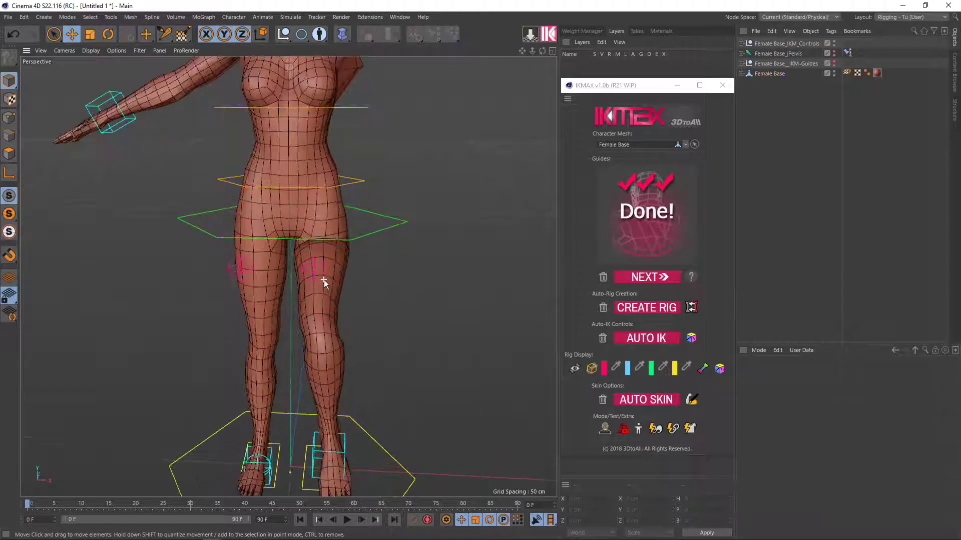
scroll(328, 285, "up", 2)
left_click_drag(329, 287, 314, 290, "alt")
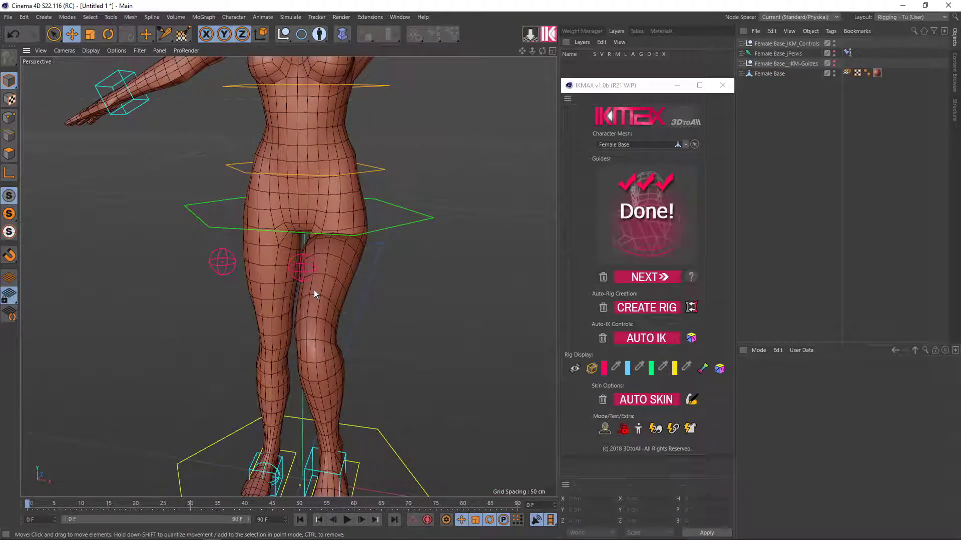
mouse_move(299, 280)
left_mouse_down("alt")
mouse_move(329, 330)
mouse_move(337, 302)
mouse_move(366, 303)
left_mouse_up("alt")
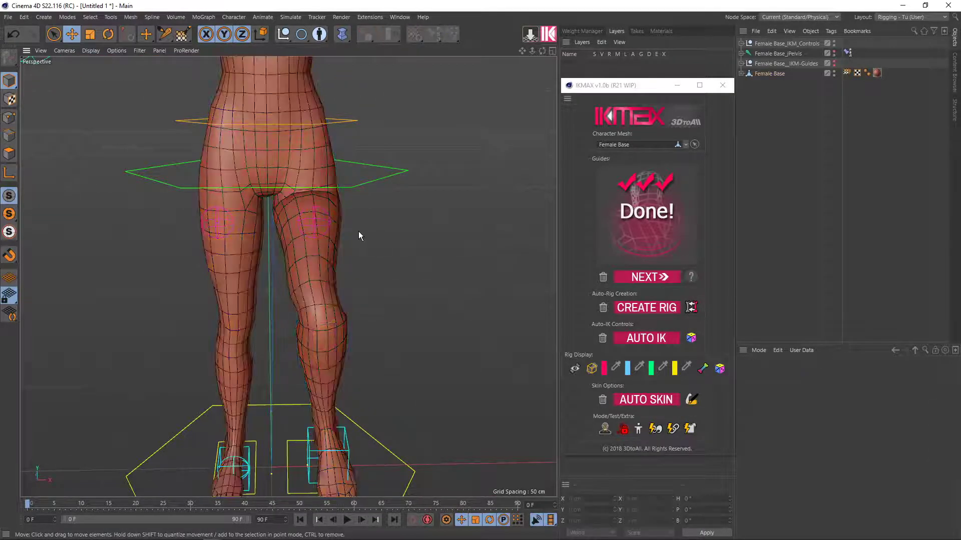
mouse_move(358, 233)
left_mouse_down("alt")
mouse_move(322, 250)
mouse_move(278, 245)
mouse_move(445, 298)
mouse_move(491, 293)
mouse_move(403, 238)
mouse_move(446, 239)
mouse_move(338, 232)
mouse_move(425, 235)
mouse_move(344, 235)
mouse_move(400, 239)
mouse_move(383, 411)
left_mouse_up("alt")
left_click(278, 245)
left_click_drag(414, 220, 400, 313, "alt")
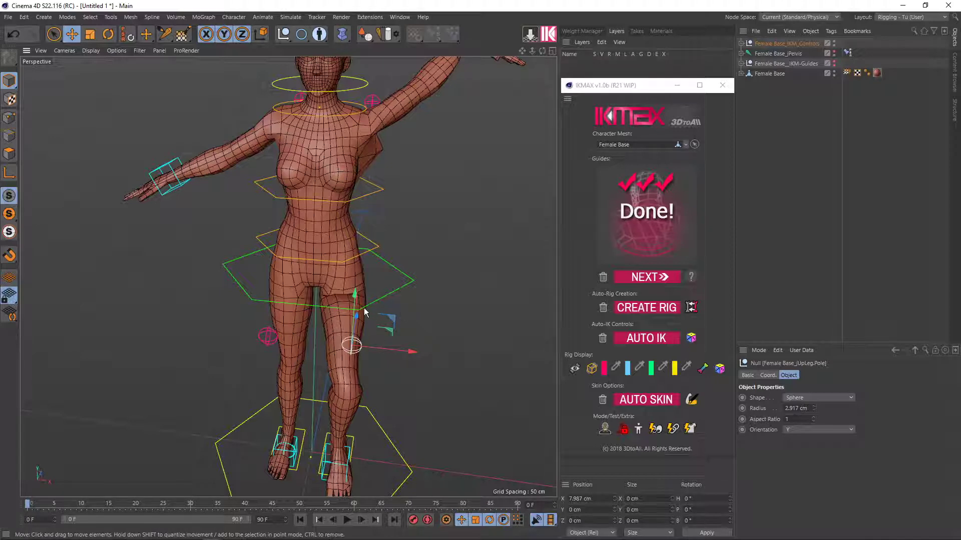
scroll(402, 325, "down", 3)
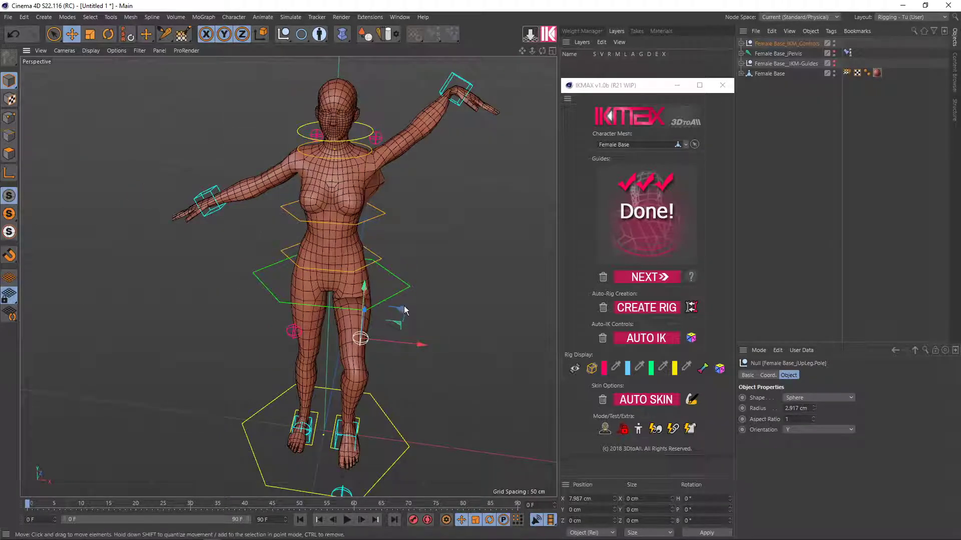
scroll(383, 294, "up", 2)
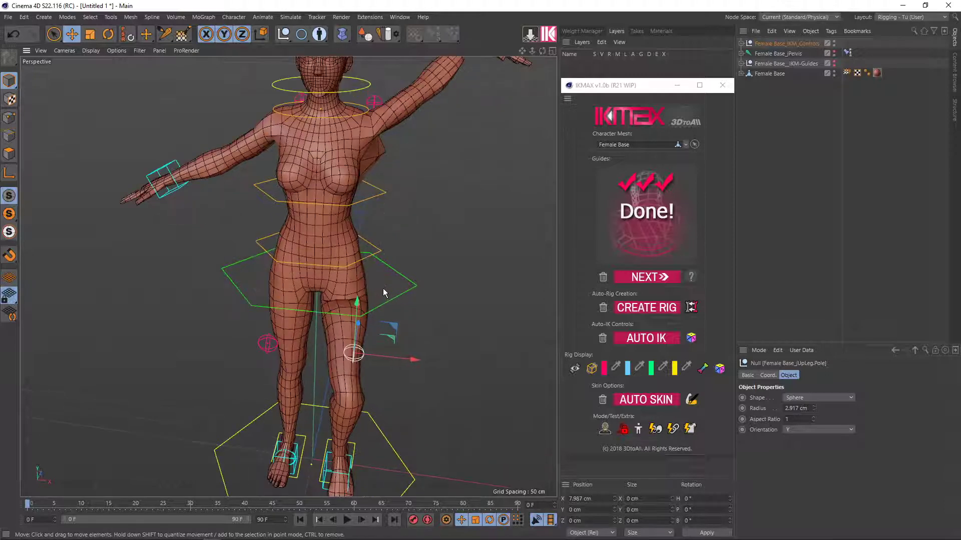
scroll(382, 288, "down", 2)
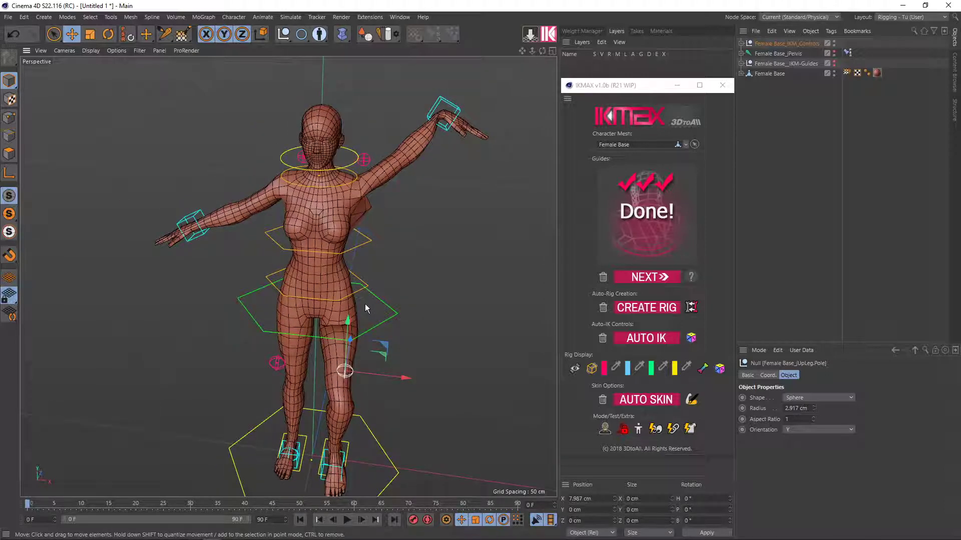
mouse_move(365, 304)
left_mouse_down("alt")
mouse_move(392, 278)
mouse_move(365, 202)
mouse_move(408, 261)
mouse_move(388, 234)
mouse_move(409, 242)
left_mouse_up("alt")
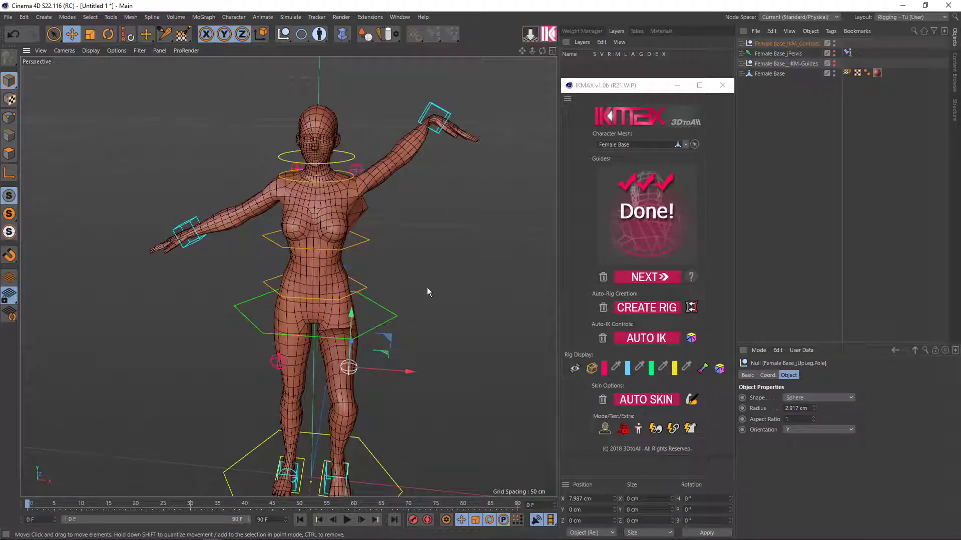
left_click(639, 429)
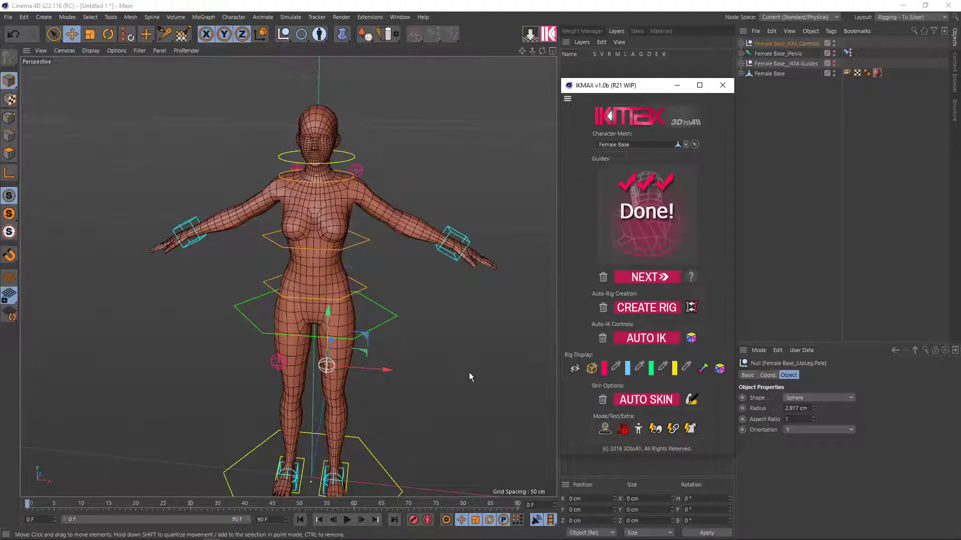
mouse_move(443, 367)
left_mouse_down("alt")
mouse_move(423, 326)
mouse_move(438, 326)
mouse_move(465, 350)
mouse_move(444, 347)
left_mouse_up("alt")
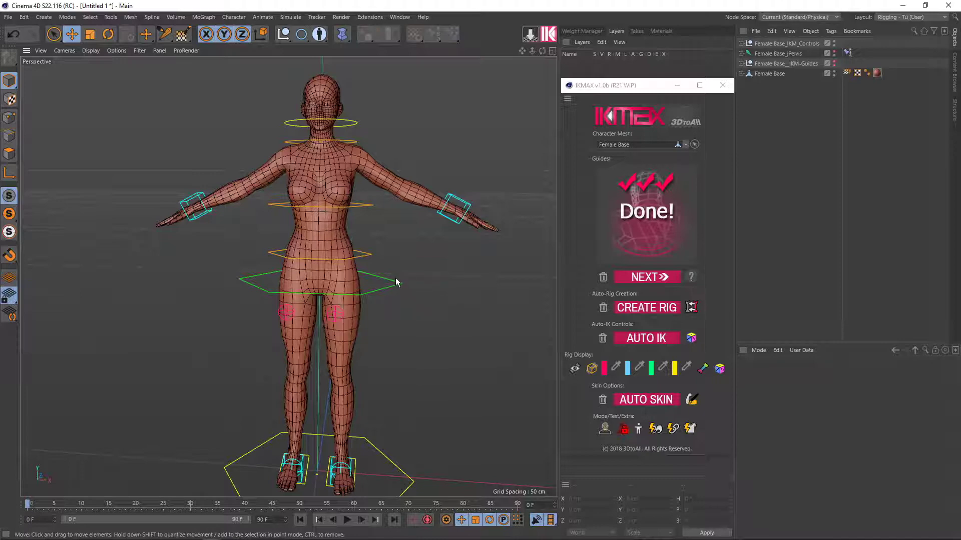
mouse_move(355, 224)
left_mouse_down("alt")
mouse_move(327, 188)
mouse_move(328, 215)
mouse_move(419, 267)
mouse_move(370, 290)
mouse_move(238, 278)
mouse_move(390, 279)
mouse_move(414, 270)
left_mouse_up("alt")
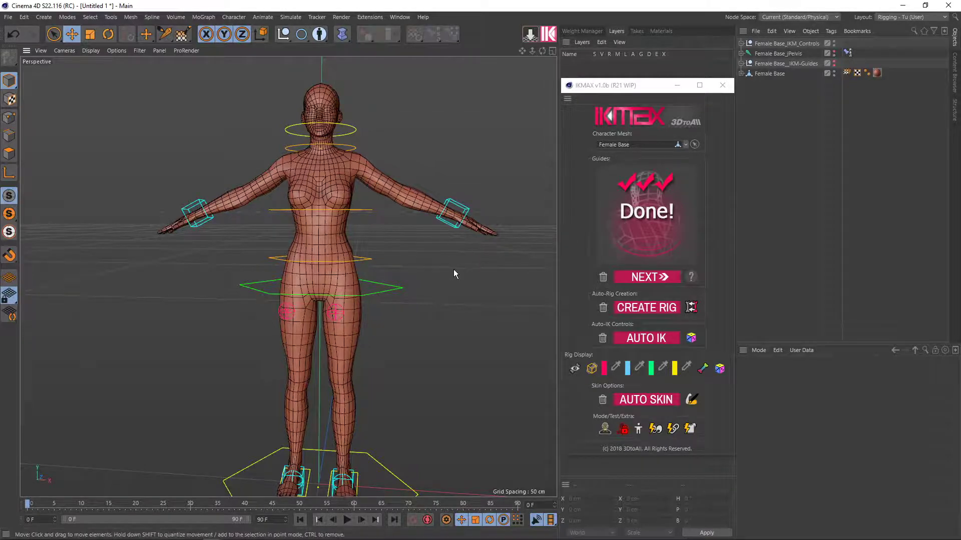
mouse_move(453, 270)
left_mouse_down("alt")
mouse_move(163, 263)
mouse_move(426, 269)
mouse_move(393, 257)
left_mouse_up("alt")
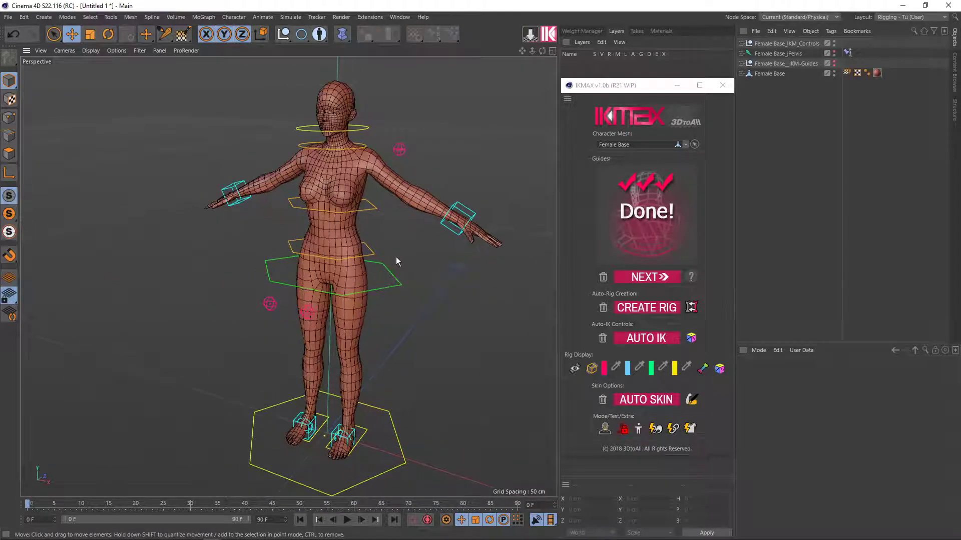
mouse_move(405, 288)
left_mouse_down("alt")
mouse_move(375, 293)
mouse_move(416, 282)
left_mouse_up("alt")
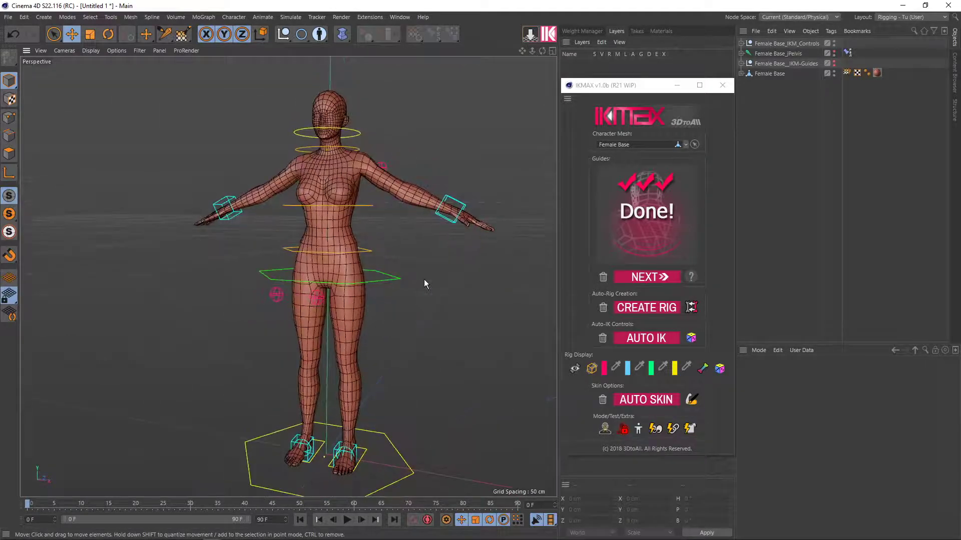
middle_click_drag(424, 284, 404, 271, "alt")
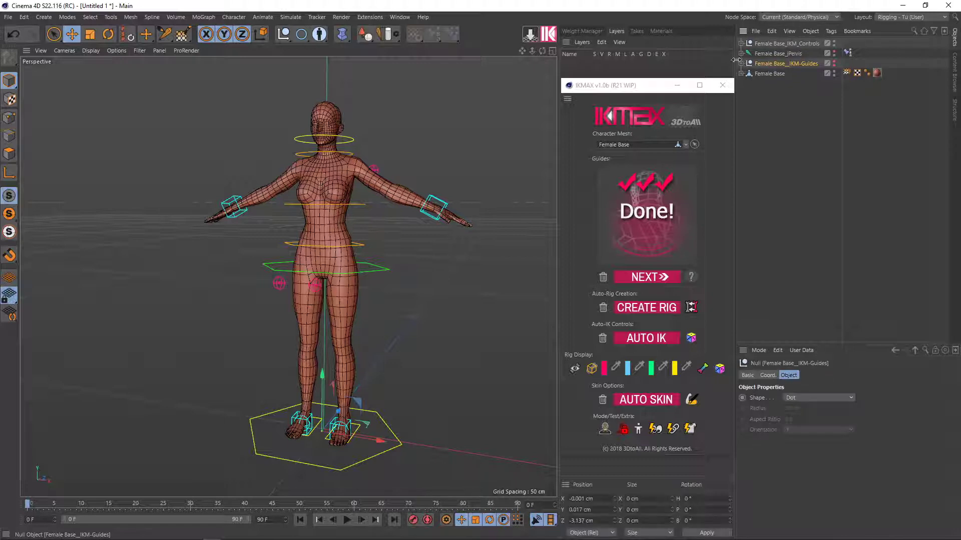
Delete the Skin object and the IKM-Guides group with its guides
left_click(741, 44)
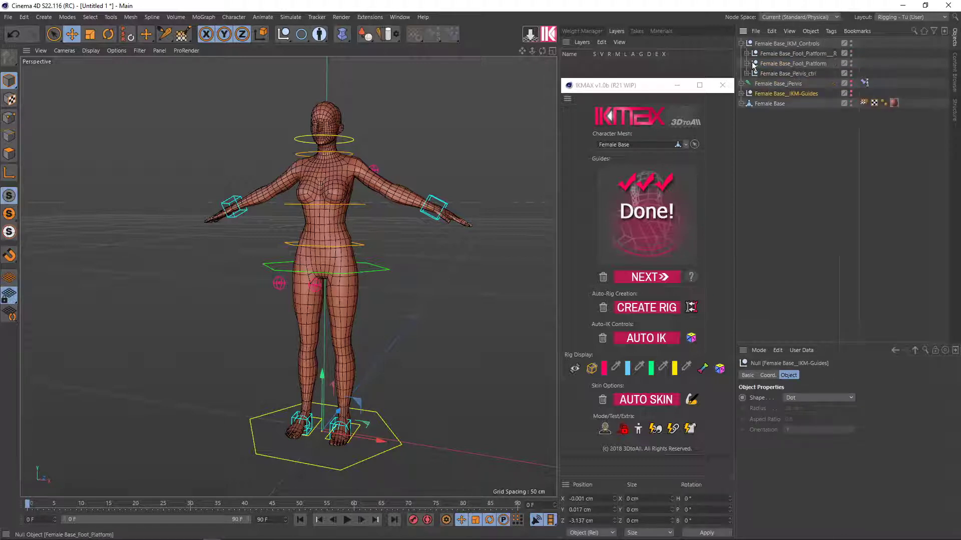
left_click(742, 44)
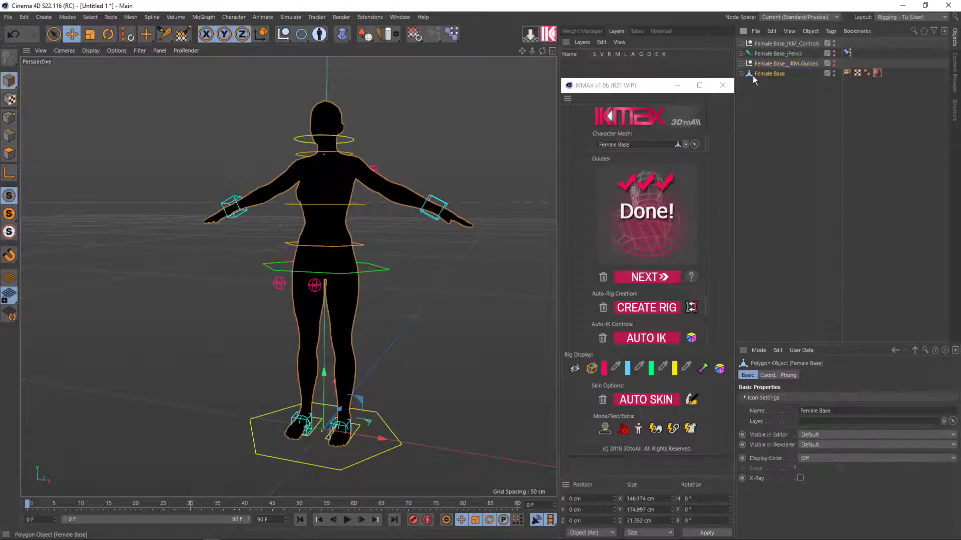
left_click(768, 84)
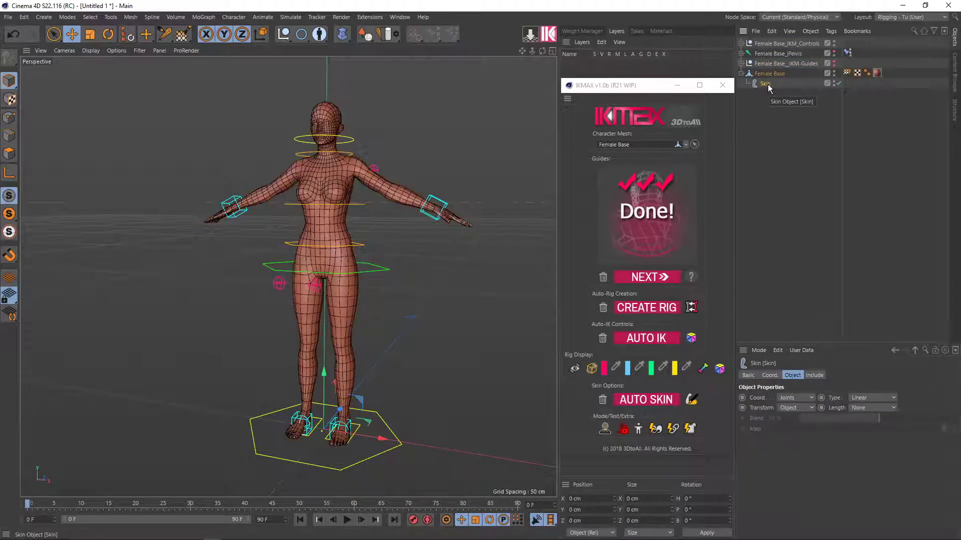
key("Delete")
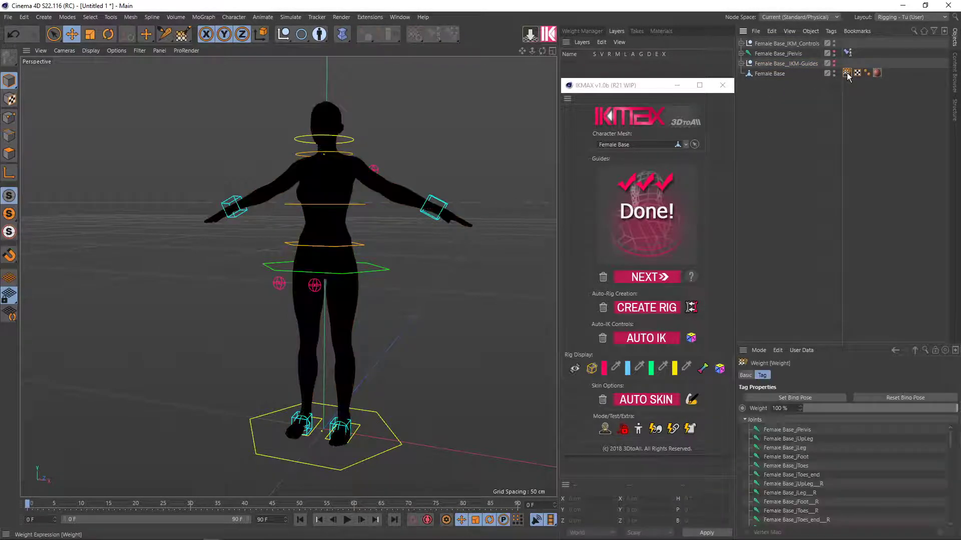
left_click(781, 63)
left_click(741, 63)
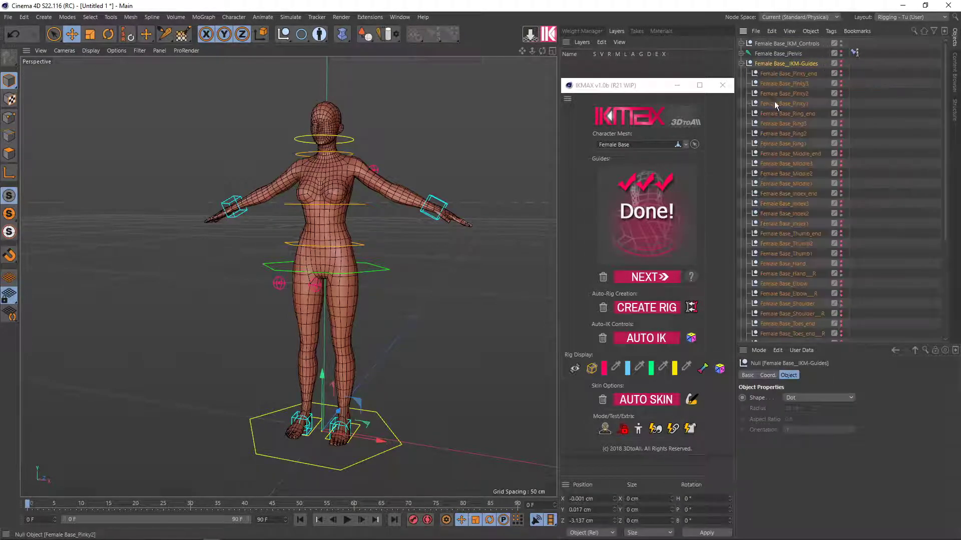
key("Delete")
Delete the jPelvis joint hierarchy and the IKM_Controls group
left_click(776, 53)
left_click(741, 54)
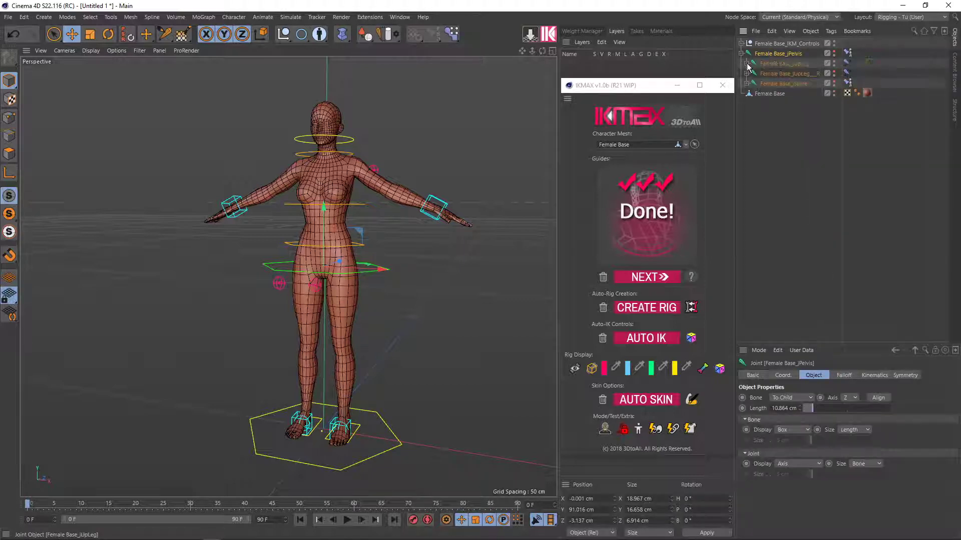
key("Down")
key("Down")
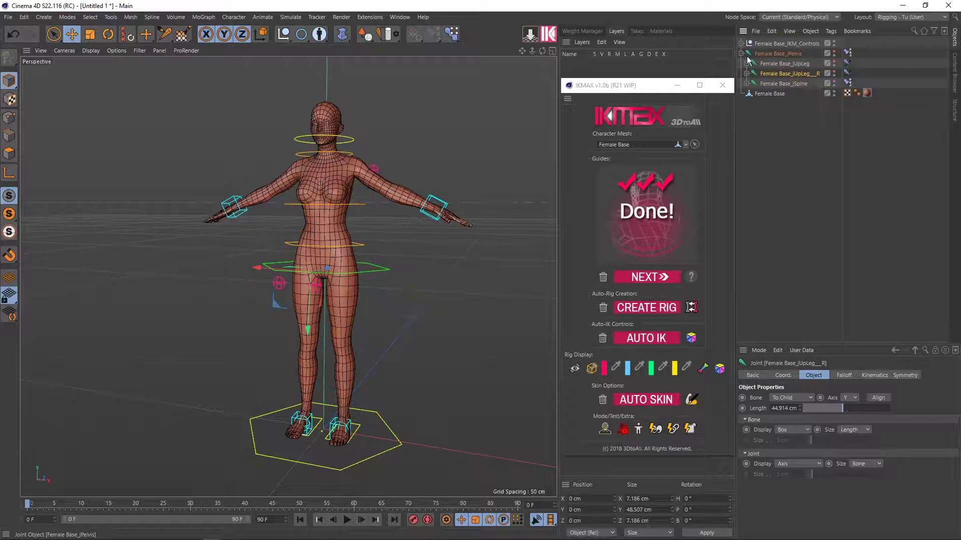
left_click(775, 54)
key("Delete")
left_click(792, 44)
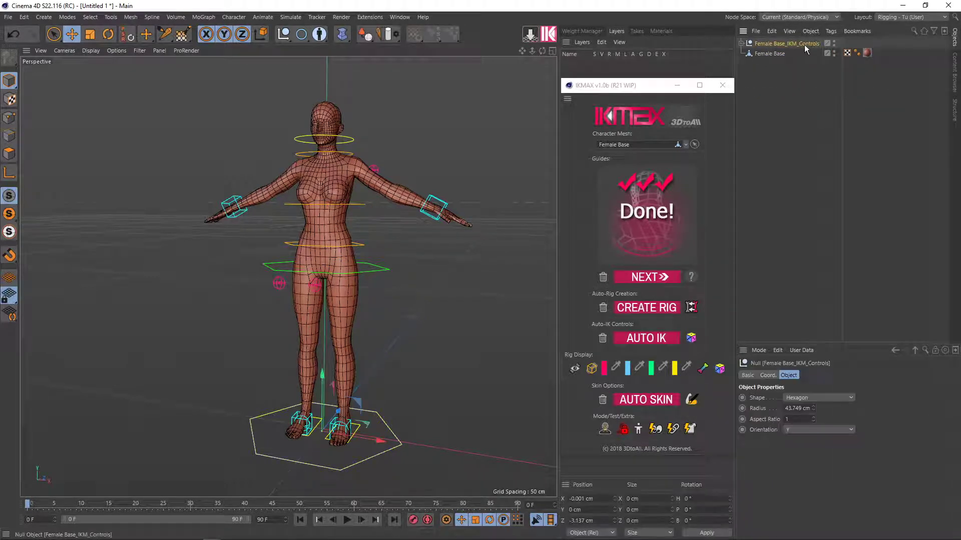
key("Delete")
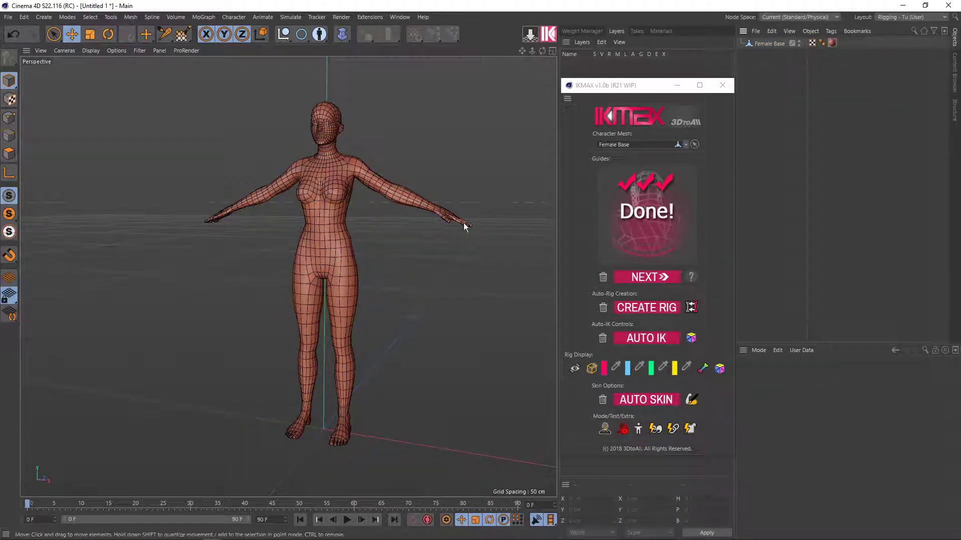
mouse_move(396, 281)
left_mouse_down("alt")
mouse_move(367, 259)
mouse_move(389, 280)
mouse_move(367, 276)
mouse_move(377, 266)
mouse_move(416, 281)
left_mouse_up("alt")
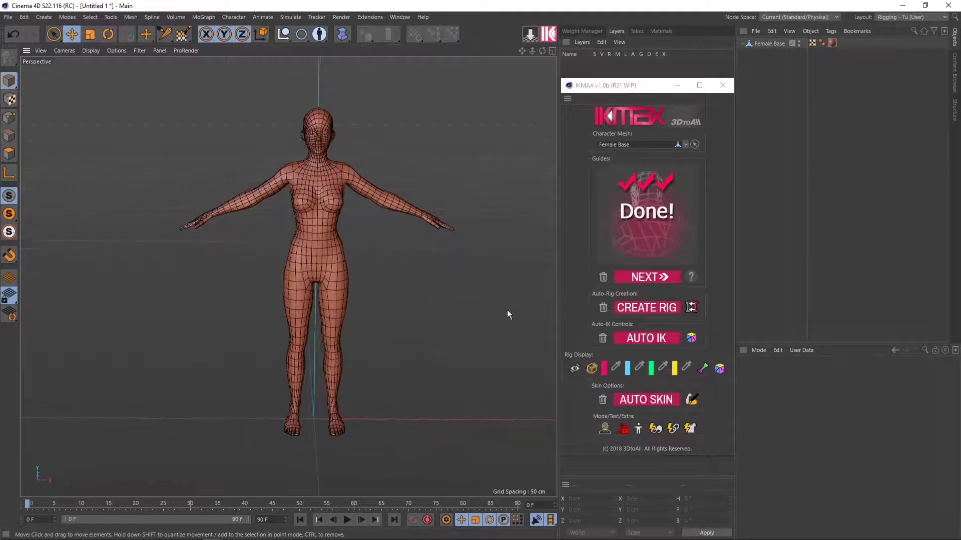
Reassign the IKMAX character mesh to Female Base and start guide generation
left_click(685, 145)
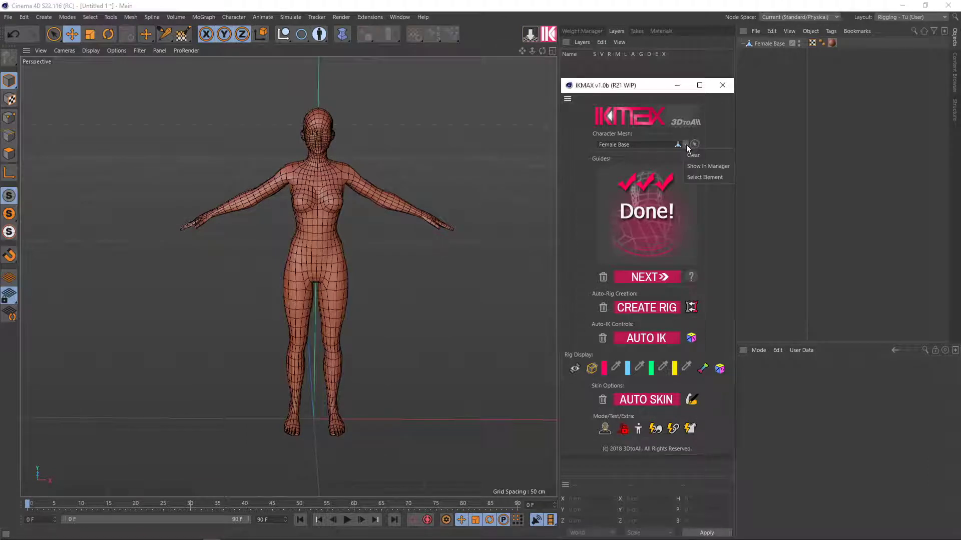
left_click(690, 154)
left_click(505, 309)
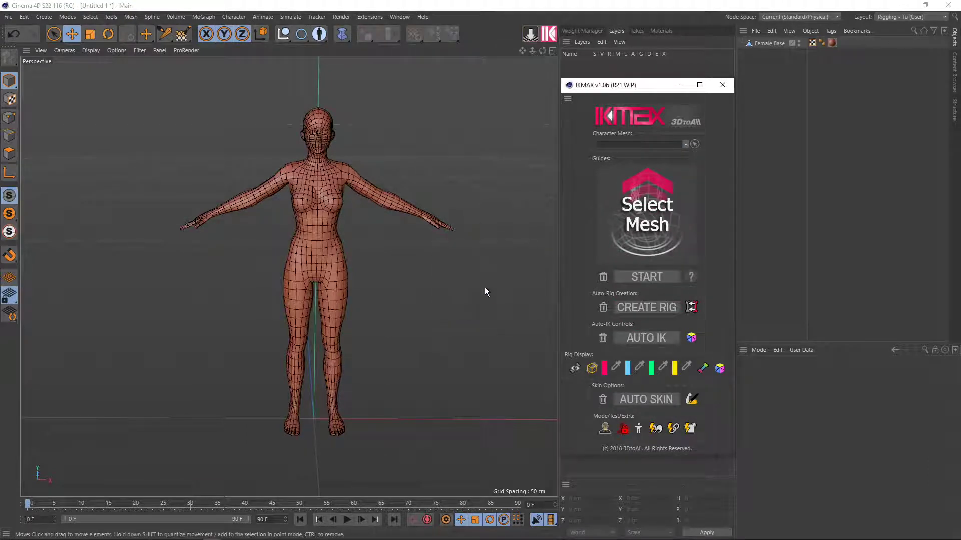
mouse_move(485, 287)
left_mouse_down("alt")
mouse_move(439, 255)
mouse_move(441, 269)
left_mouse_up("alt")
key("n")
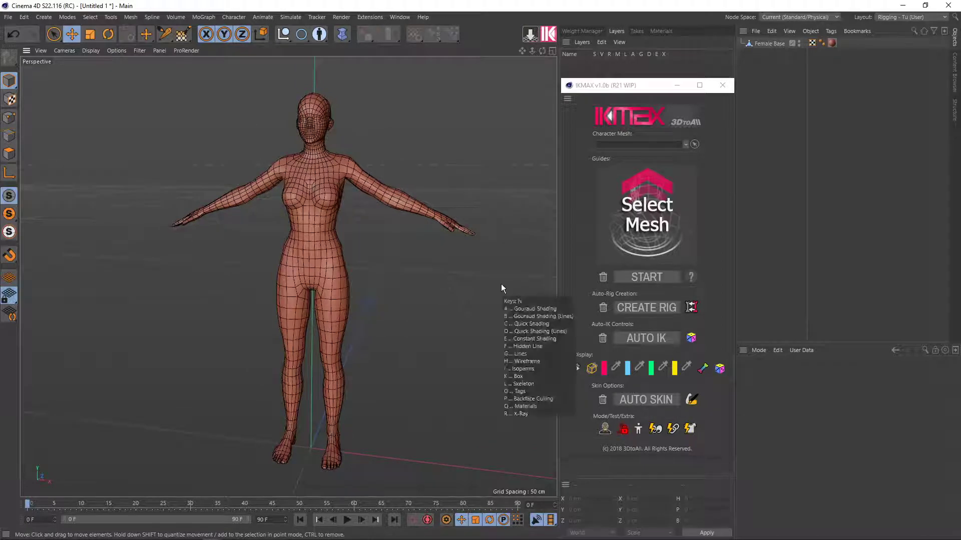
key("a")
left_click(695, 144)
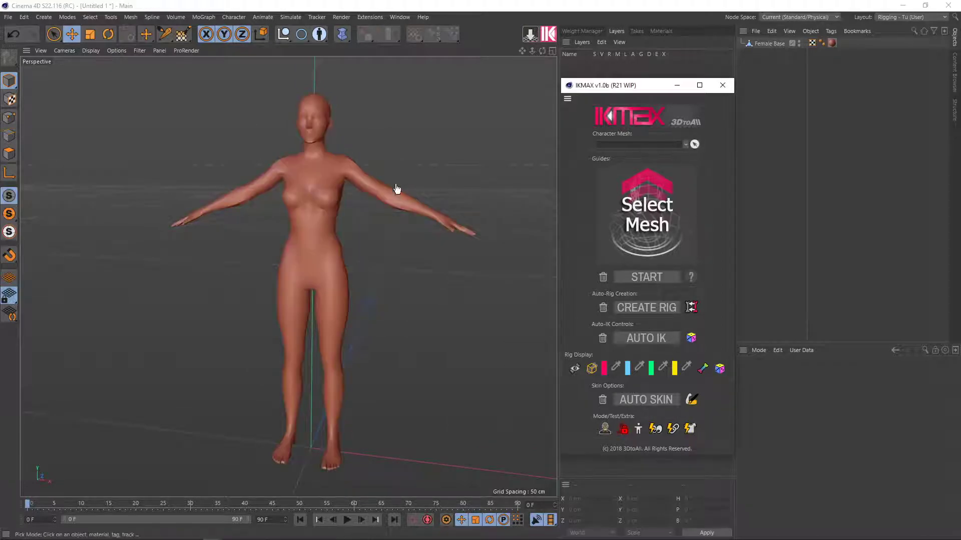
left_click(323, 194)
left_click(657, 277)
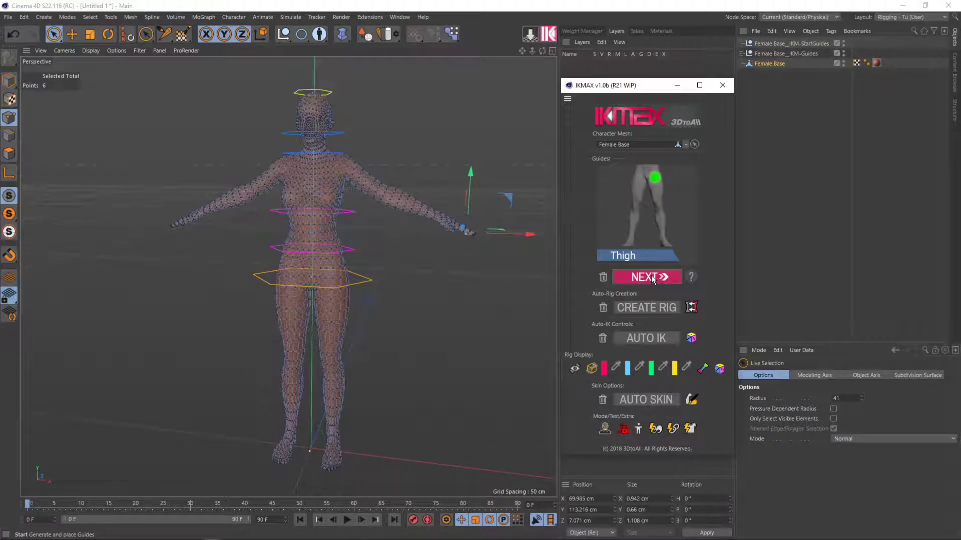
Place the Thigh guide at the hip and the Calf guide at the knee
scroll(326, 288, "up", 4)
scroll(326, 298, "up", 2)
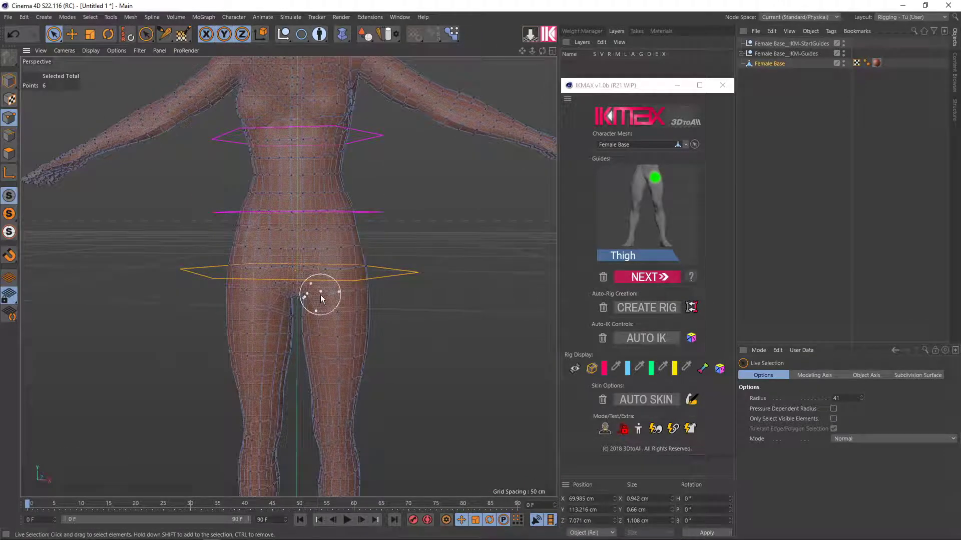
left_click_drag(321, 295, 359, 272)
left_click(642, 278)
middle_click_drag(376, 360, 395, 278, "alt")
left_click_drag(345, 376, 372, 376)
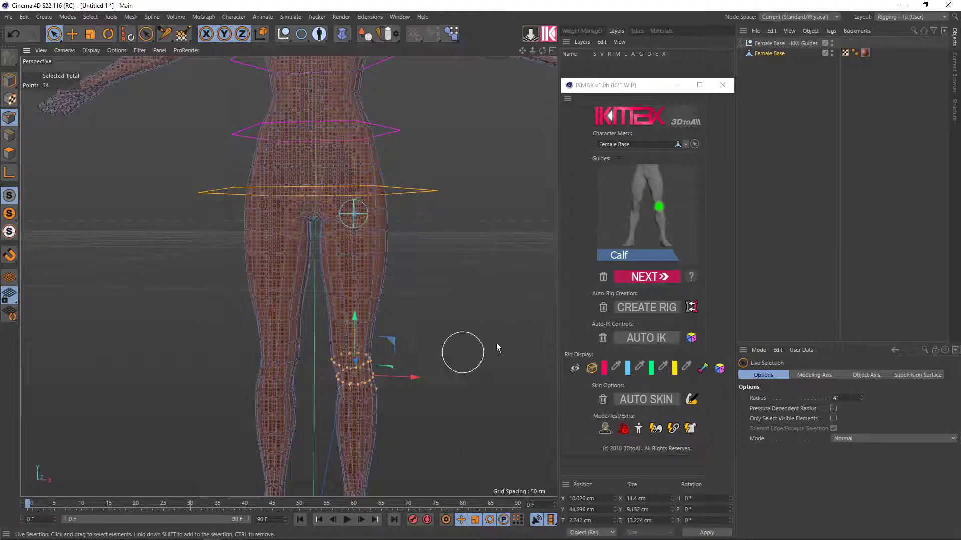
left_click(621, 279)
Place the Foot, Toe and Toe End guides at the ankle, toe and toe tip
middle_click_drag(380, 437, 385, 334, "alt")
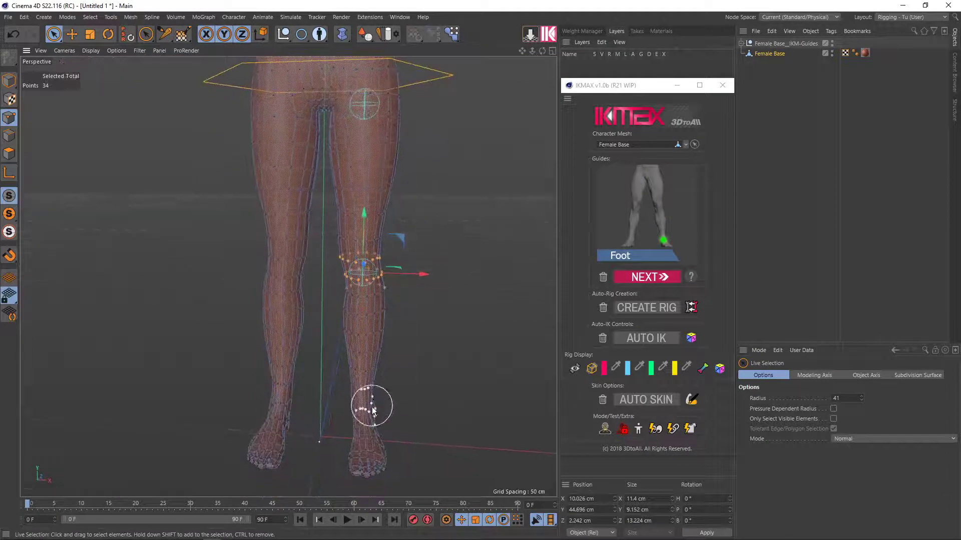
left_click_drag(359, 415, 368, 408)
left_click(645, 278)
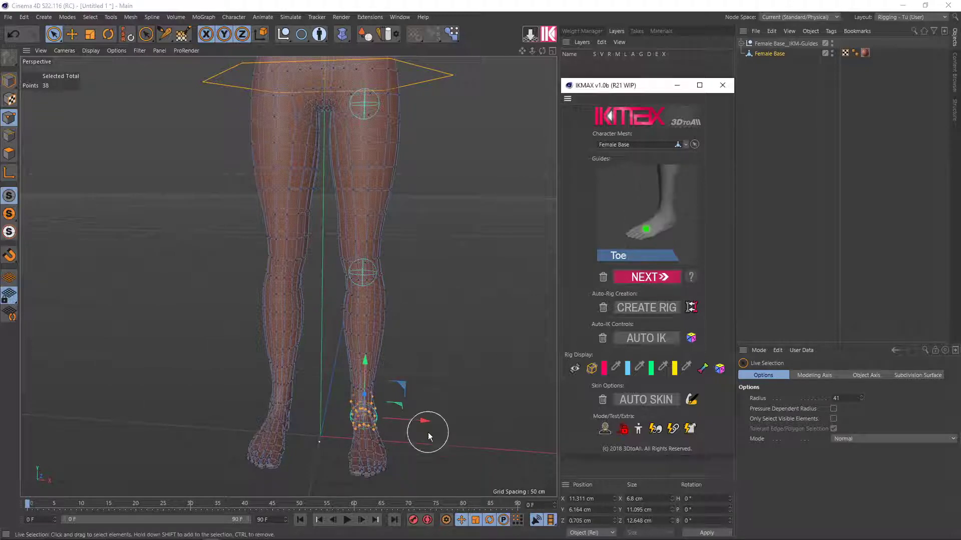
left_click(359, 427)
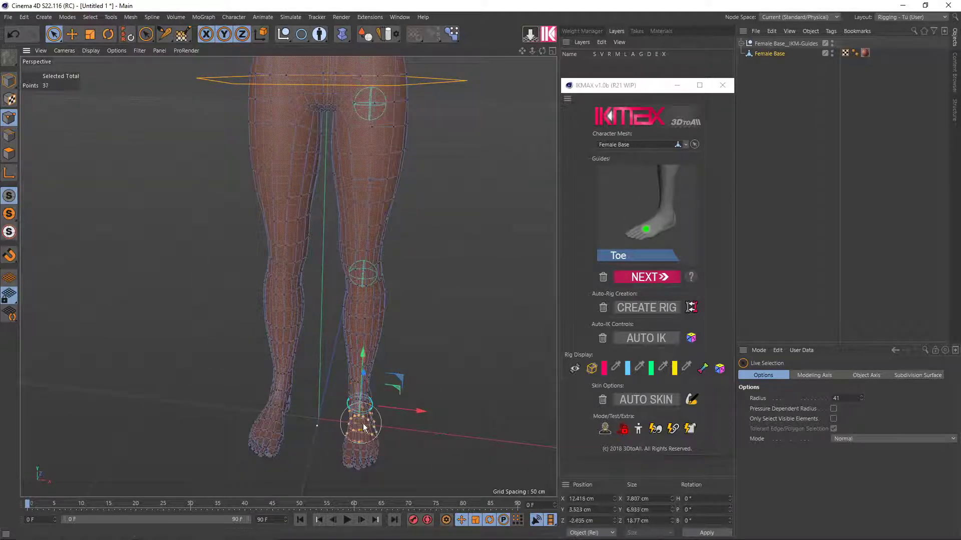
left_click(646, 277)
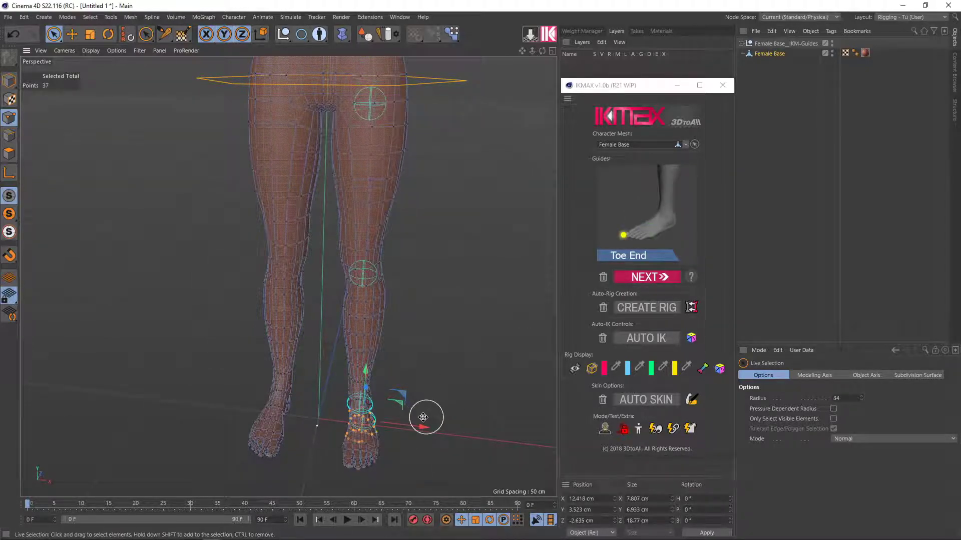
left_click_drag(347, 457, 375, 472)
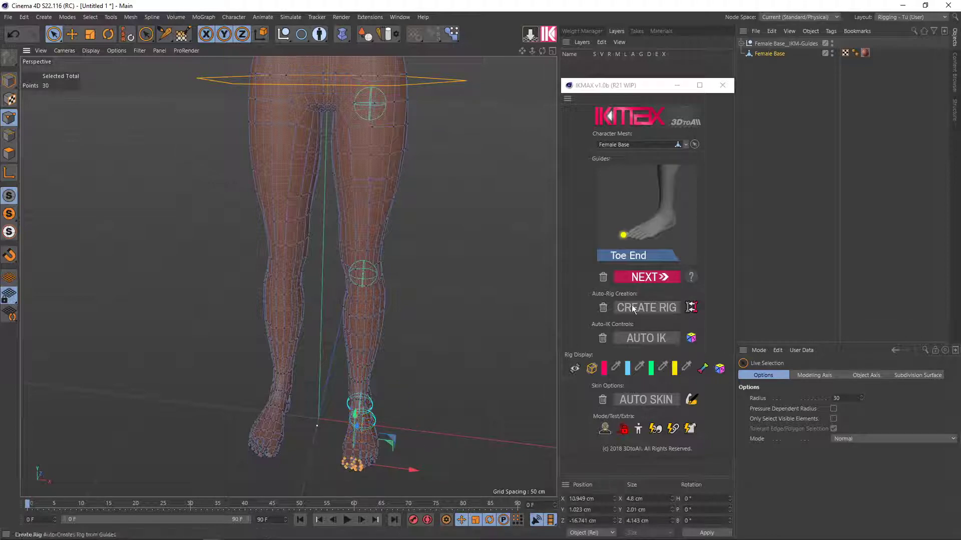
left_click(646, 277)
Place the Arm, ForeArm and Palm guides at the shoulder, elbow and palm
scroll(400, 287, "down", 2)
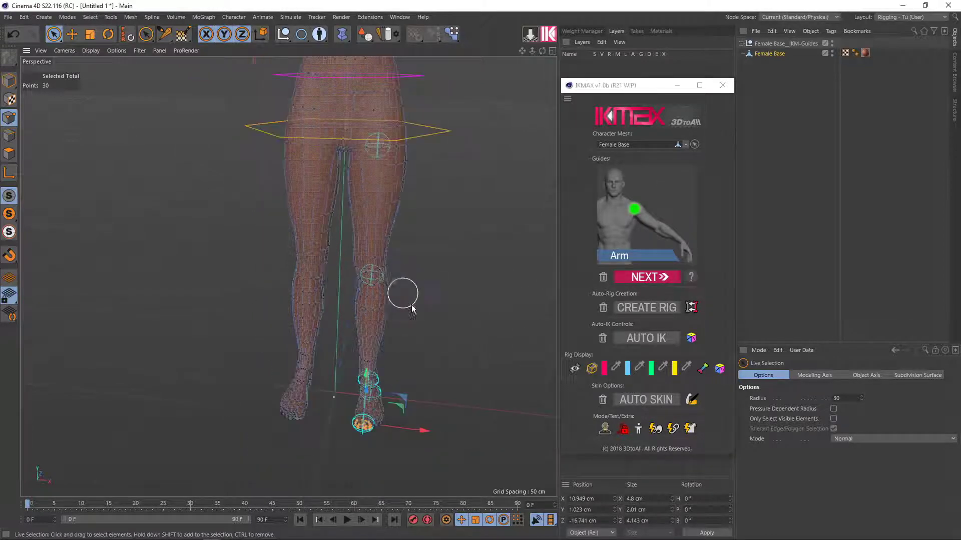
scroll(393, 184, "down", 2)
scroll(359, 175, "down", 3)
scroll(355, 171, "up", 2)
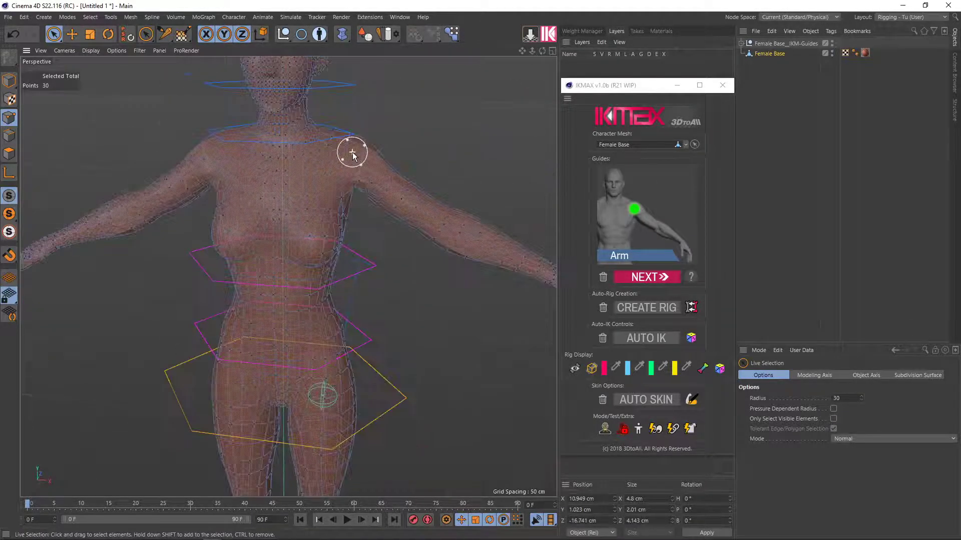
scroll(350, 170, "up", 2)
scroll(349, 170, "up", 2)
left_click(358, 156)
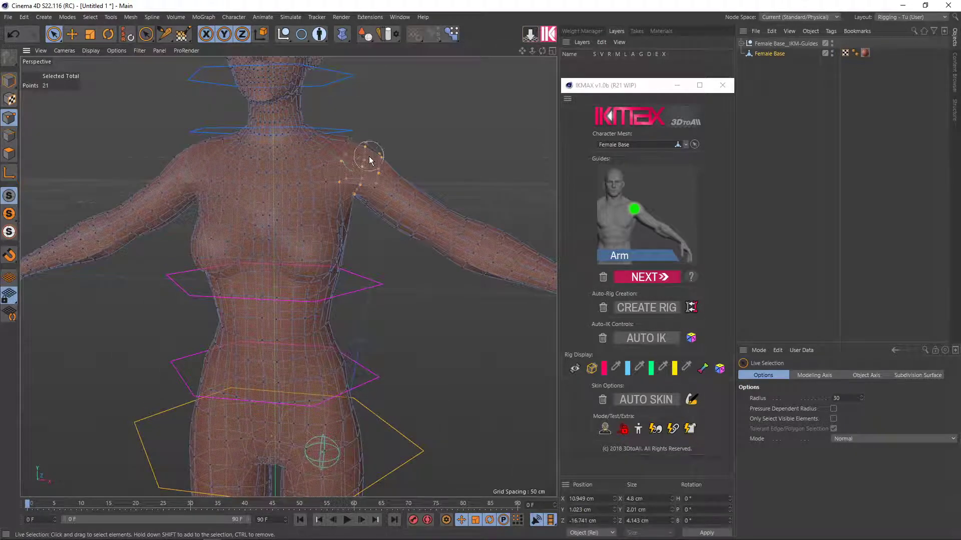
left_click(645, 277)
middle_click_drag(464, 234, 392, 184, "alt")
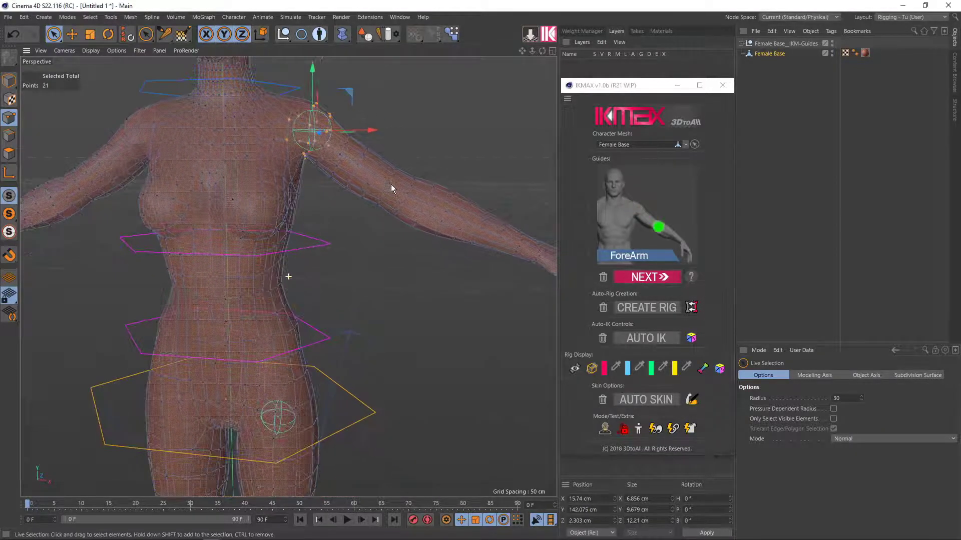
left_click(418, 186)
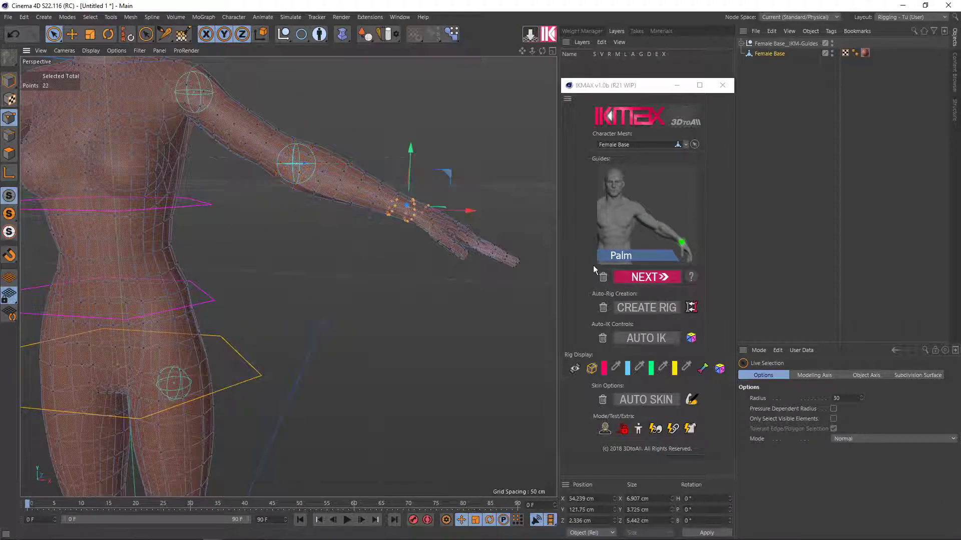
left_click(648, 277)
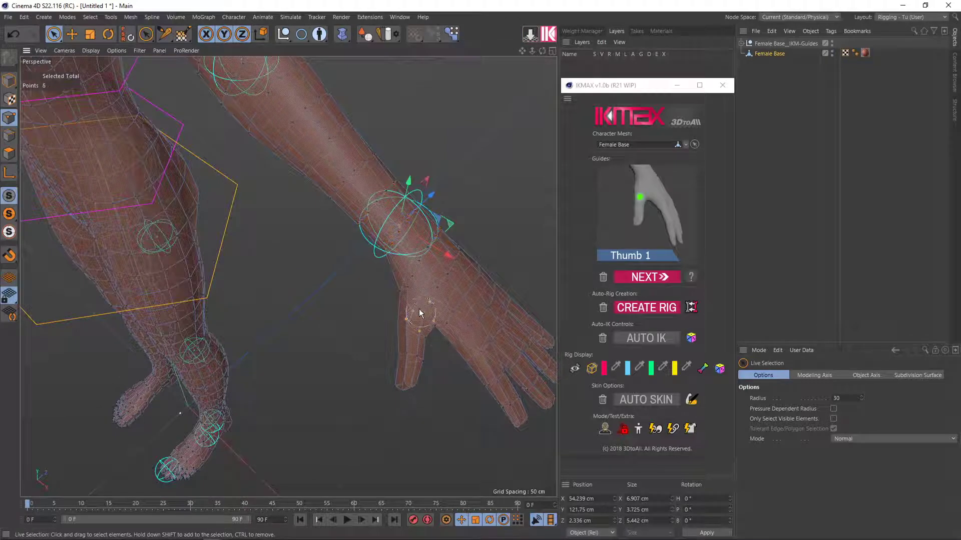
Place the Thumb 1, Thumb 2 and Thumb End guides along the thumb
left_click(636, 278)
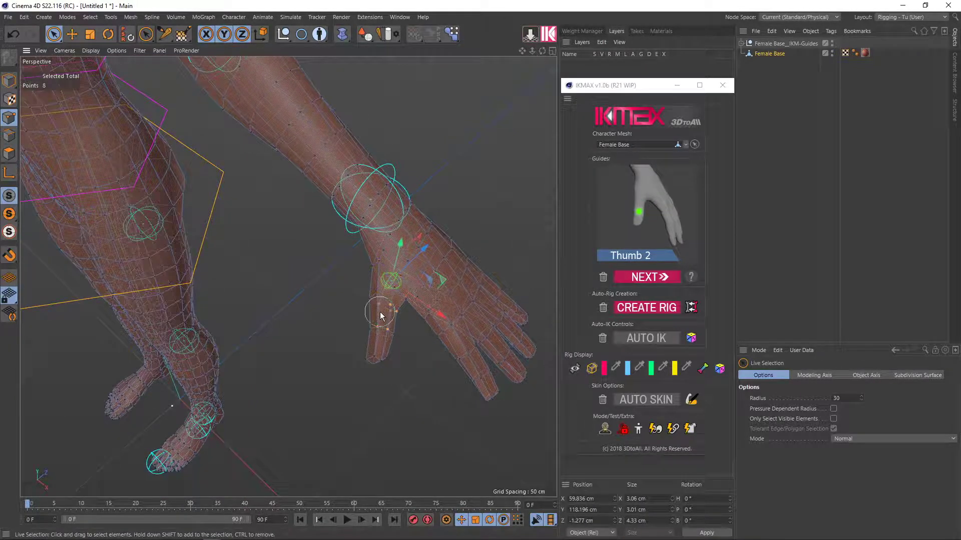
left_click_drag(384, 359, 390, 373)
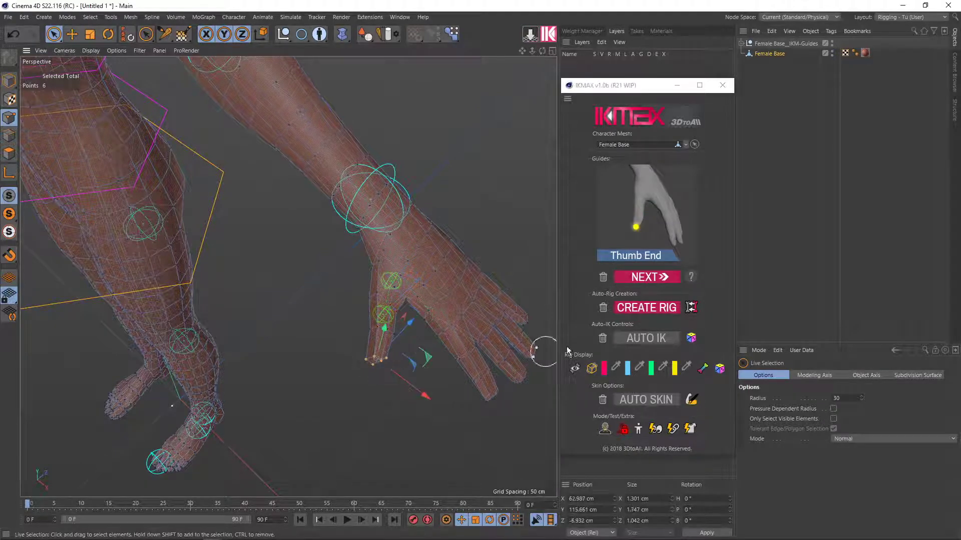
left_click(647, 277)
left_click_drag(413, 336, 388, 329, "alt")
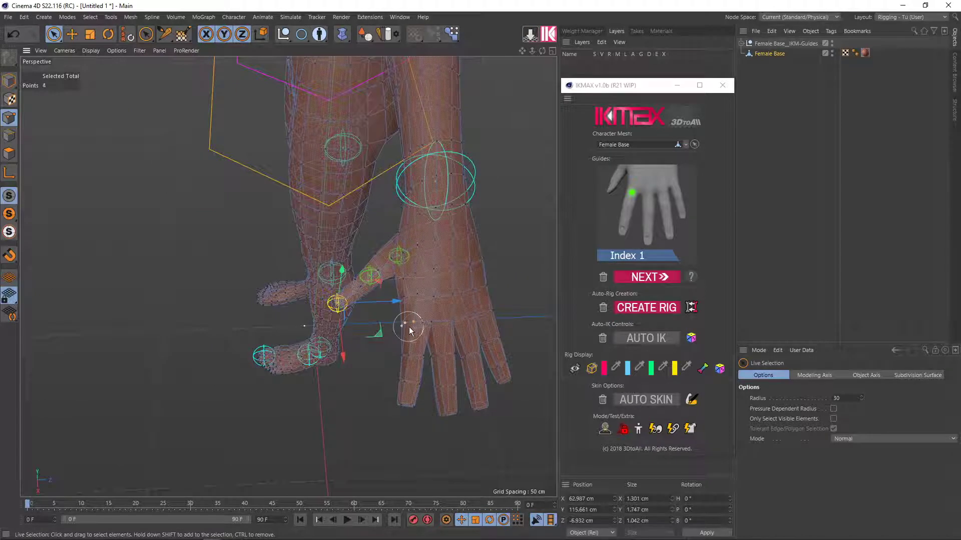
Place the Index 1, Index 2, Index 3 and Index End guides along the index finger
left_click(647, 277)
mouse_move(423, 358)
left_mouse_down()
mouse_move(410, 359)
mouse_move(426, 385)
left_mouse_up()
left_click(646, 278)
left_click(648, 278)
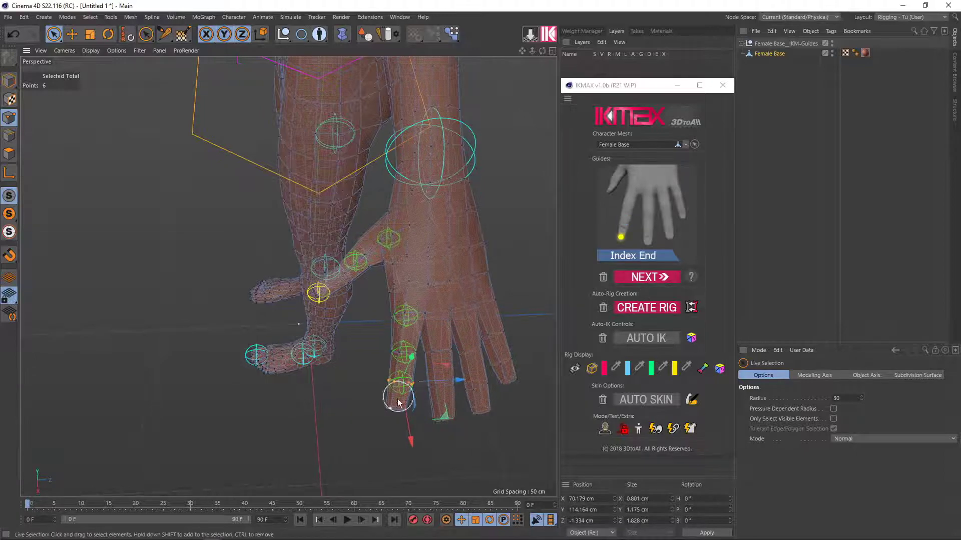
left_click(646, 277)
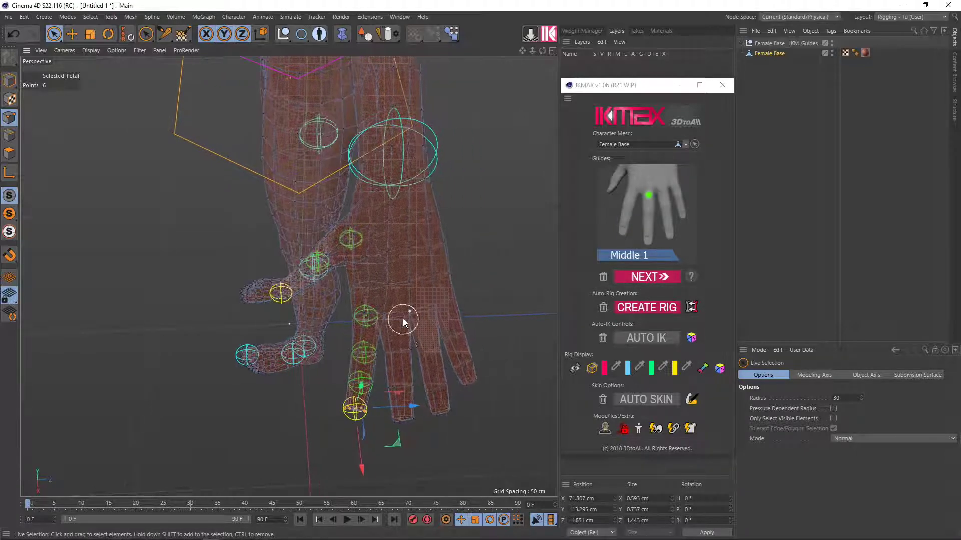
Place the Middle 1, Middle 2, Middle 3 and Middle End guides along the middle finger
left_click(392, 323)
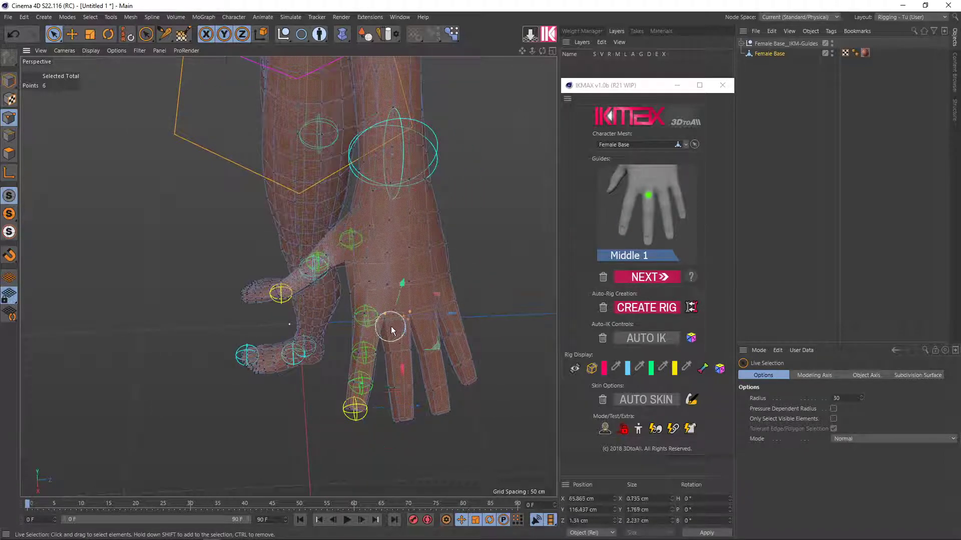
left_click(640, 277)
left_click(395, 386)
left_click(397, 360)
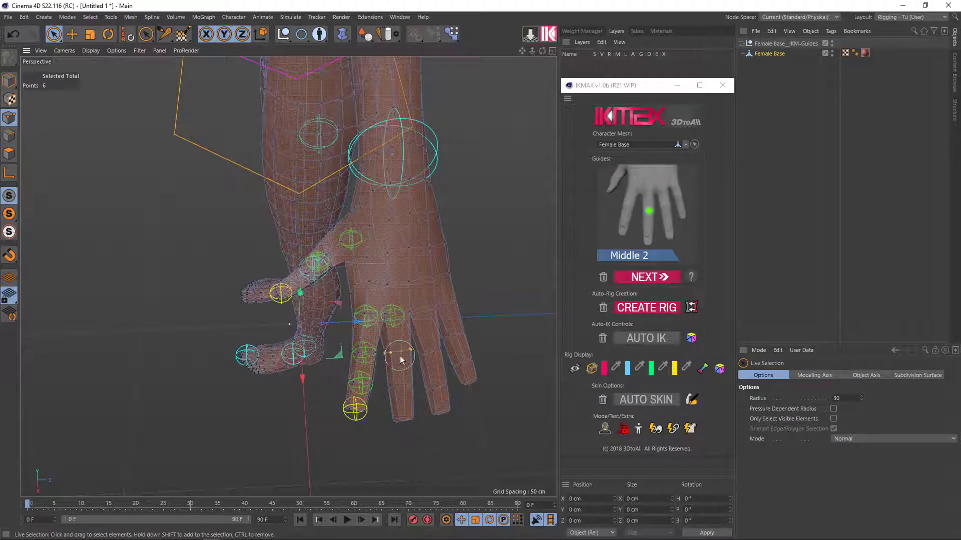
left_click(648, 276)
left_click(395, 388)
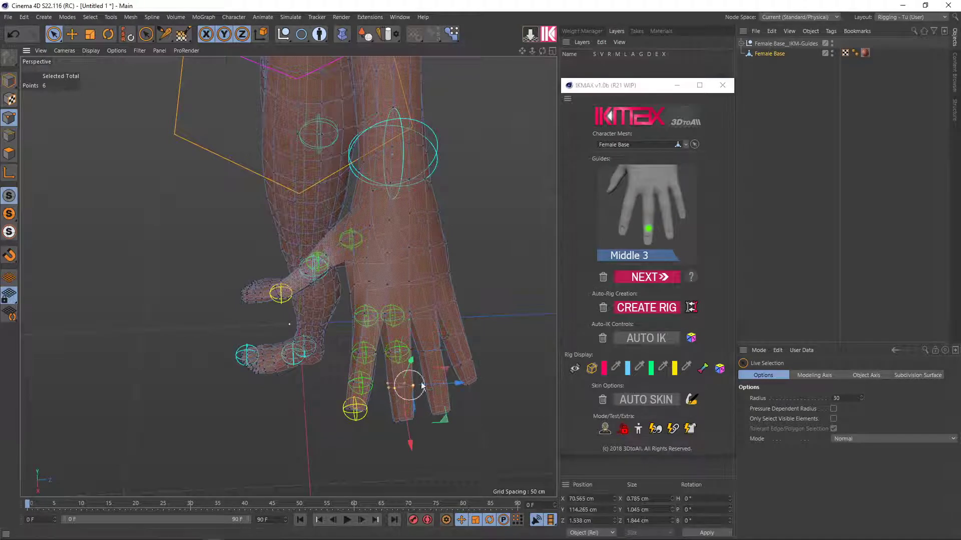
left_click(648, 277)
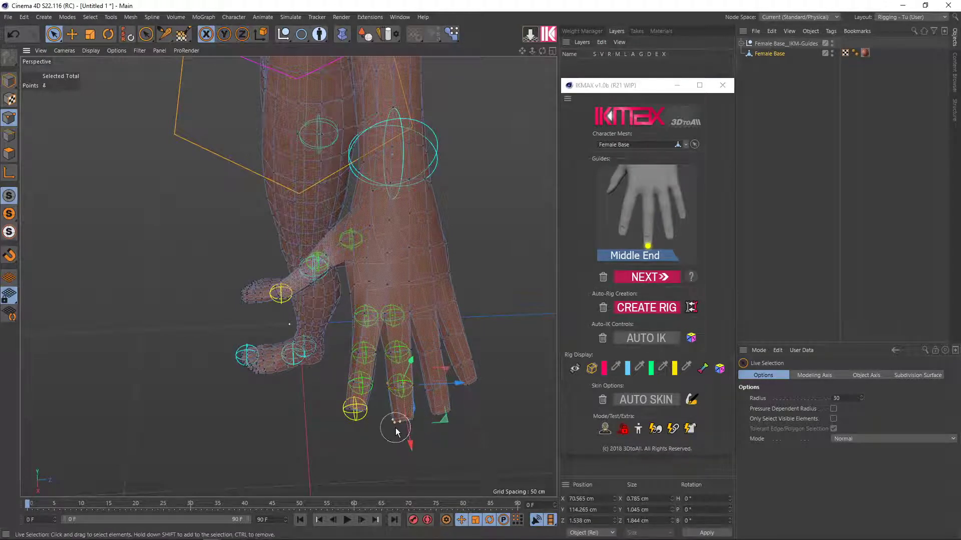
left_click(648, 276)
mouse_move(508, 355)
left_mouse_down("alt")
mouse_move(423, 375)
mouse_move(384, 321)
mouse_move(462, 422)
mouse_move(475, 423)
left_mouse_up("alt")
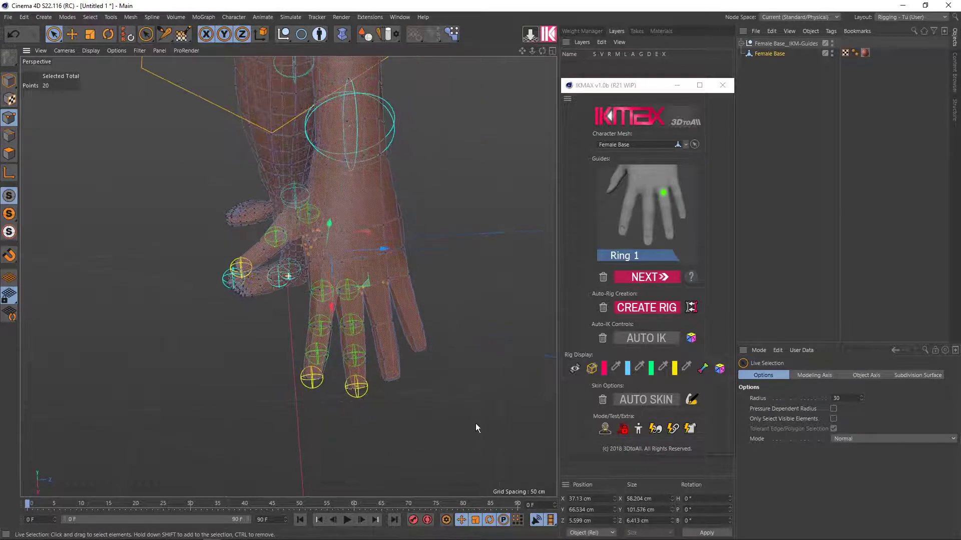
Place the Ring 1, Ring 2, Ring 3 and Ring End guides along the ring finger
left_click(408, 278)
mouse_move(408, 278)
left_mouse_down("alt")
mouse_move(372, 277)
mouse_move(462, 269)
mouse_move(386, 283)
left_mouse_up("alt")
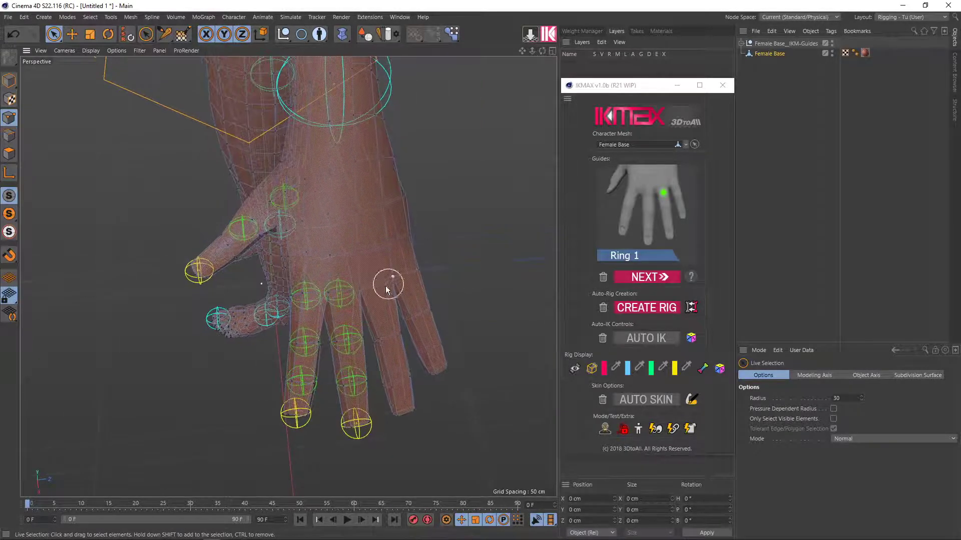
left_click(386, 289)
left_click(632, 280)
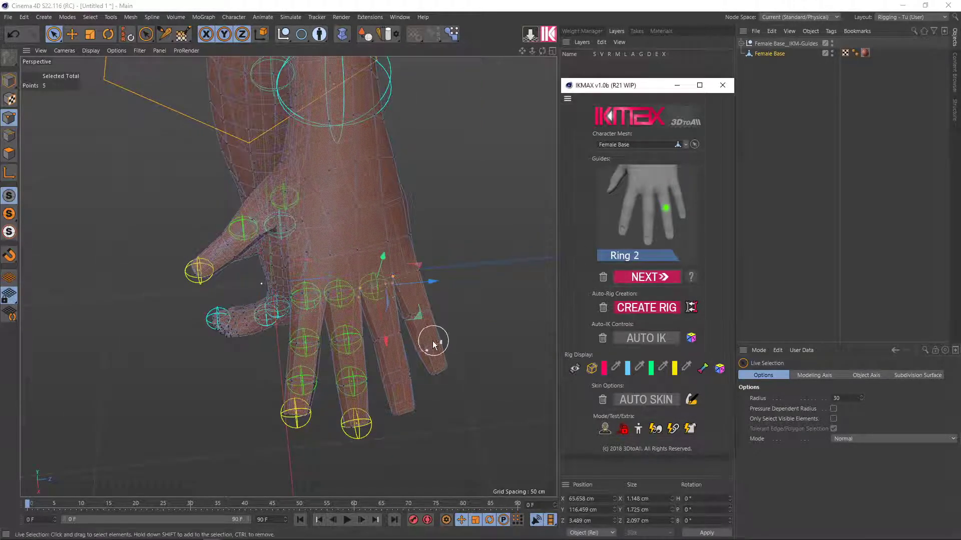
left_click(382, 348)
left_click(649, 277)
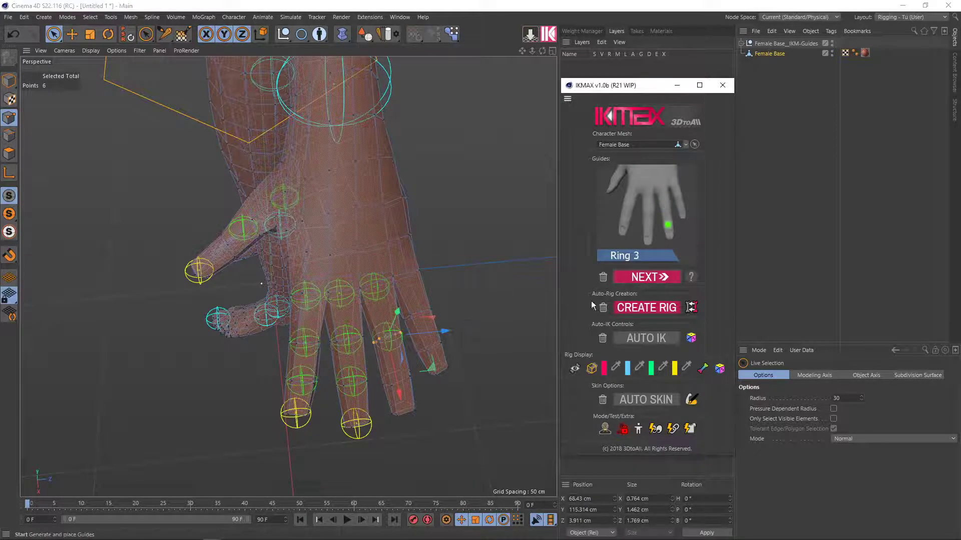
left_click(649, 276)
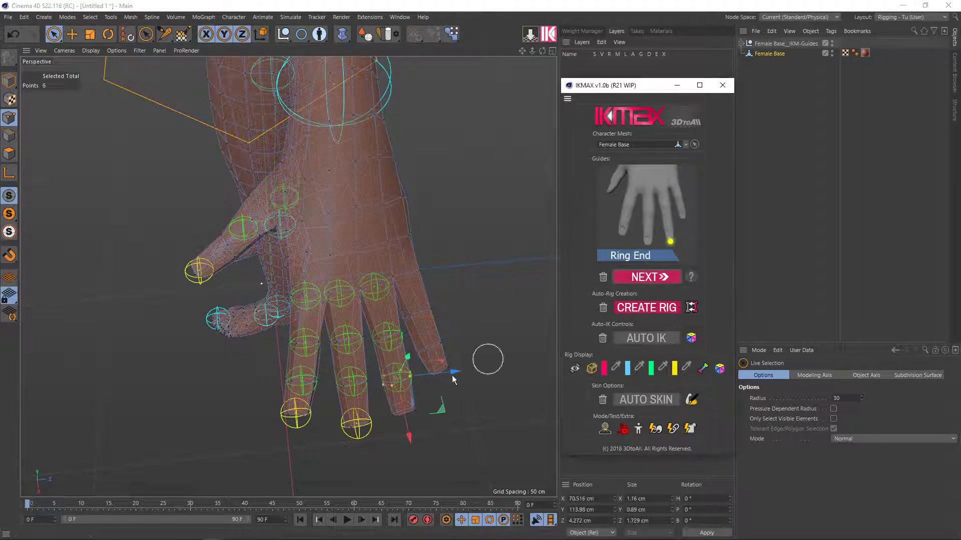
left_click(403, 408)
left_click(635, 277)
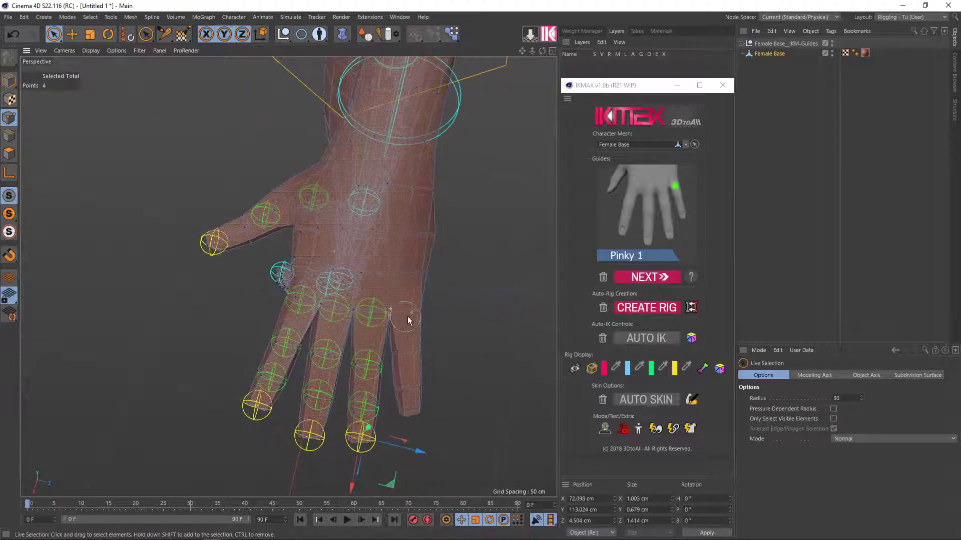
Place the Pinky 1, Pinky 2, Pinky 3 and Pinky End guides along the pinky
left_click(408, 321)
left_click(649, 277)
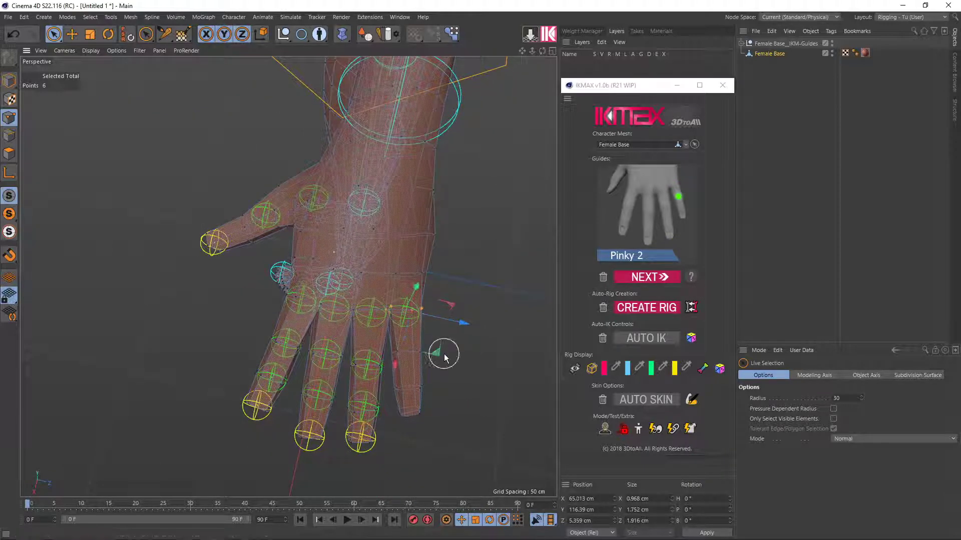
left_click(406, 353)
left_click(649, 277)
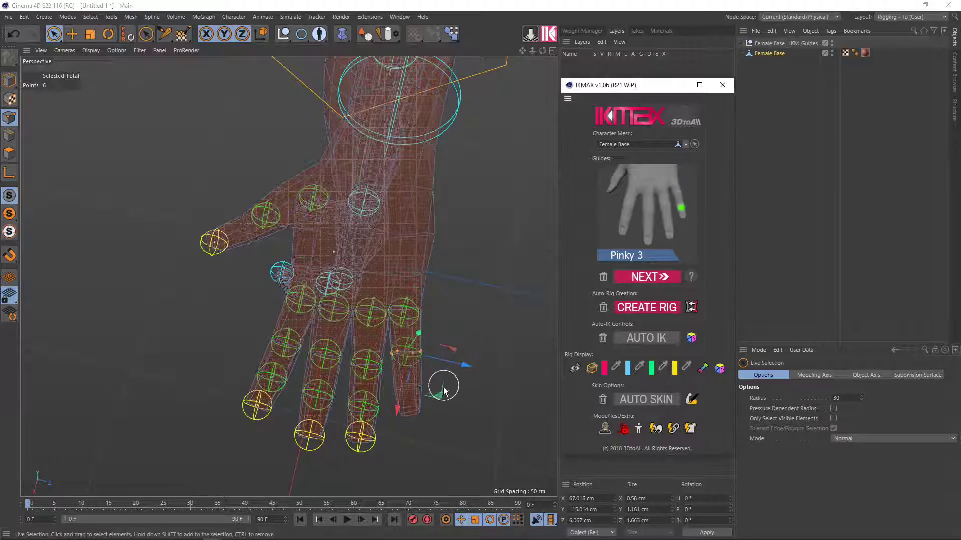
left_click(407, 395)
left_click(622, 281)
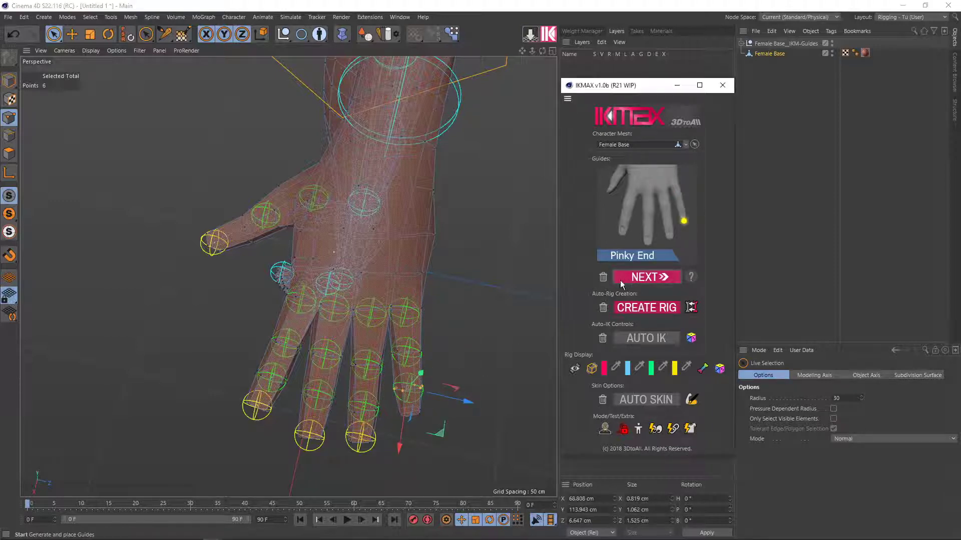
left_click(422, 421)
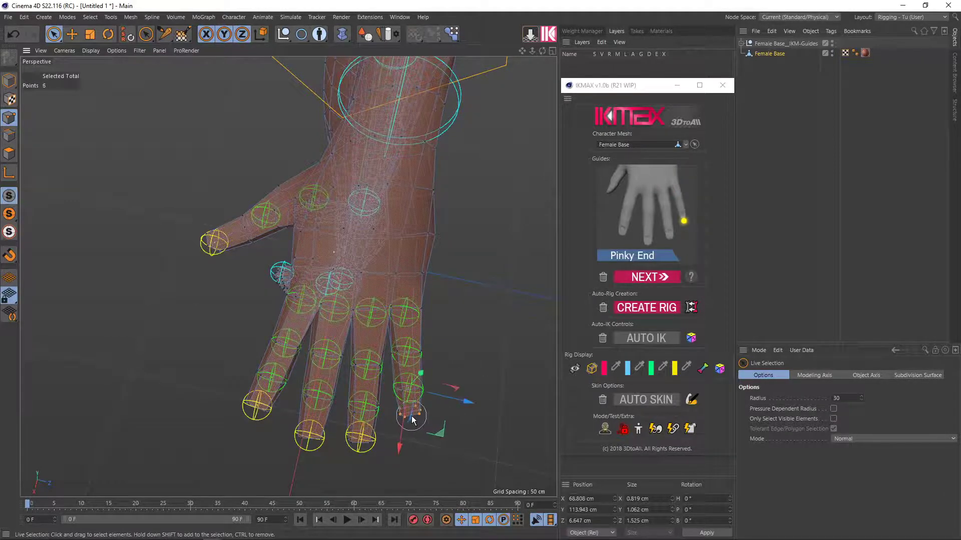
left_click(649, 277)
mouse_move(551, 342)
left_mouse_down("alt")
mouse_move(499, 349)
mouse_move(540, 307)
mouse_move(423, 347)
mouse_move(317, 356)
mouse_move(450, 332)
mouse_move(427, 367)
left_mouse_up("alt")
scroll(540, 307, "down", 5)
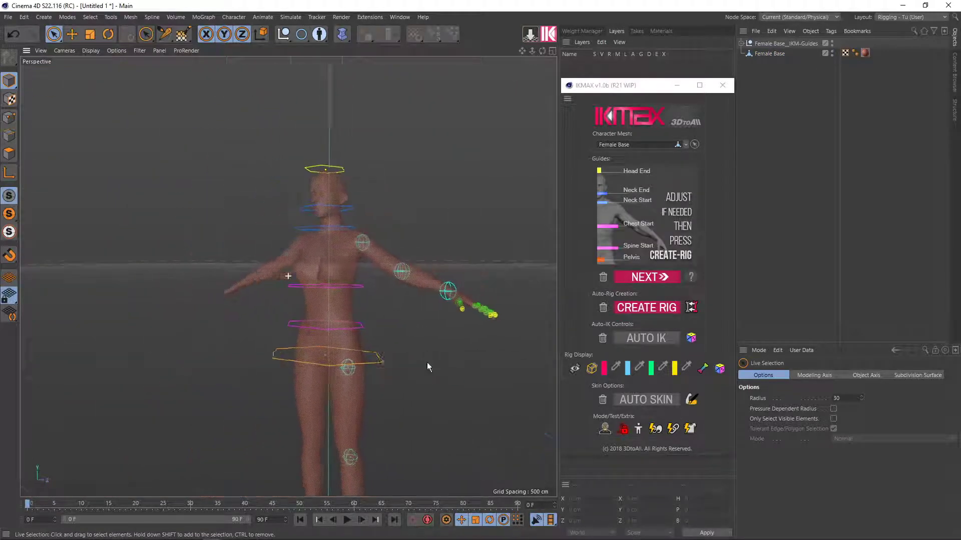
Run CREATE RIG, AUTO IK and AUTO SKIN on the Female Base guides
left_click(647, 308)
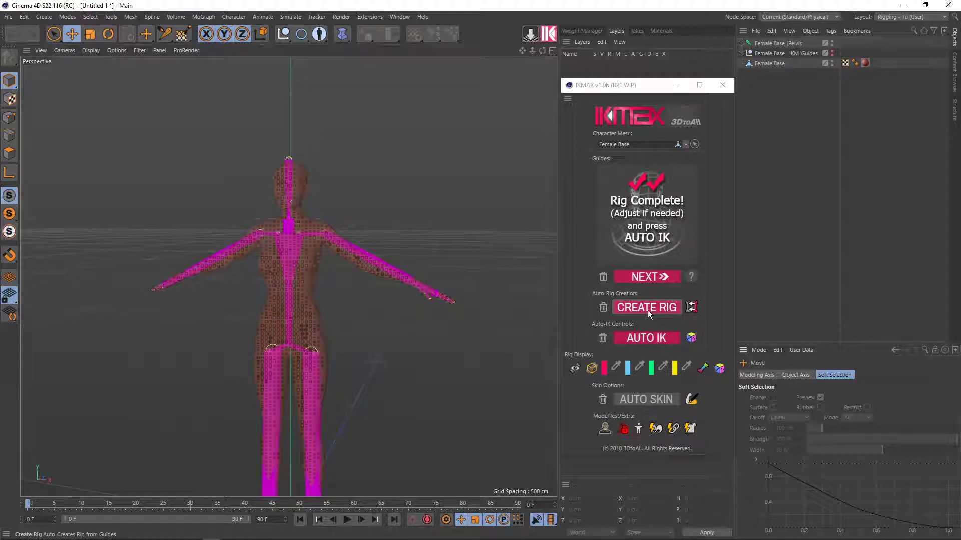
left_click(643, 339)
left_click_drag(371, 371, 437, 319, "alt")
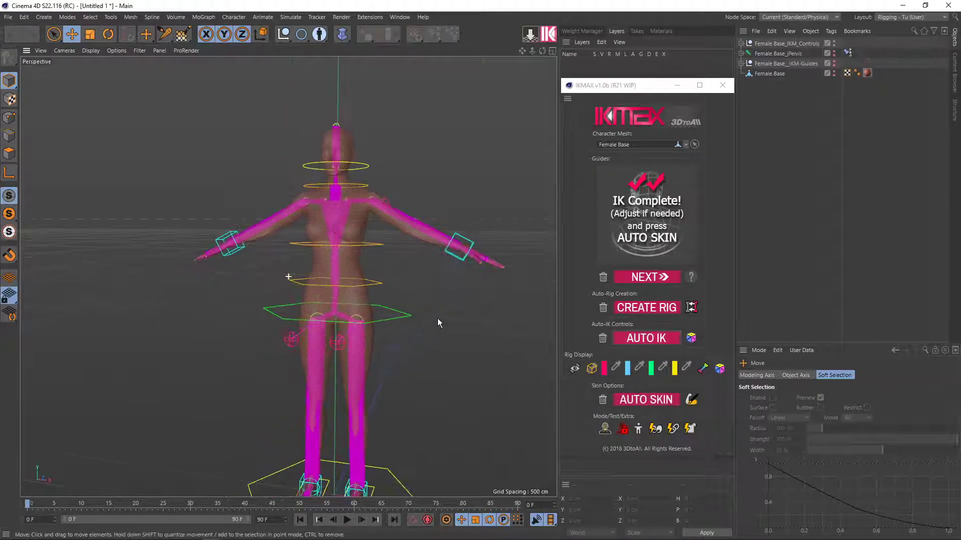
left_click(639, 400)
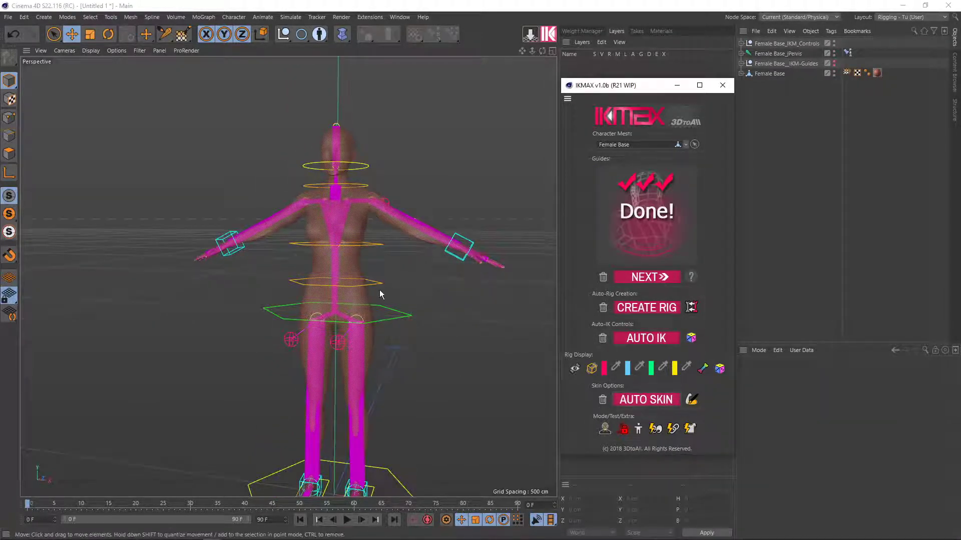
mouse_move(379, 290)
left_mouse_down("alt")
mouse_move(383, 255)
mouse_move(364, 271)
left_mouse_up("alt")
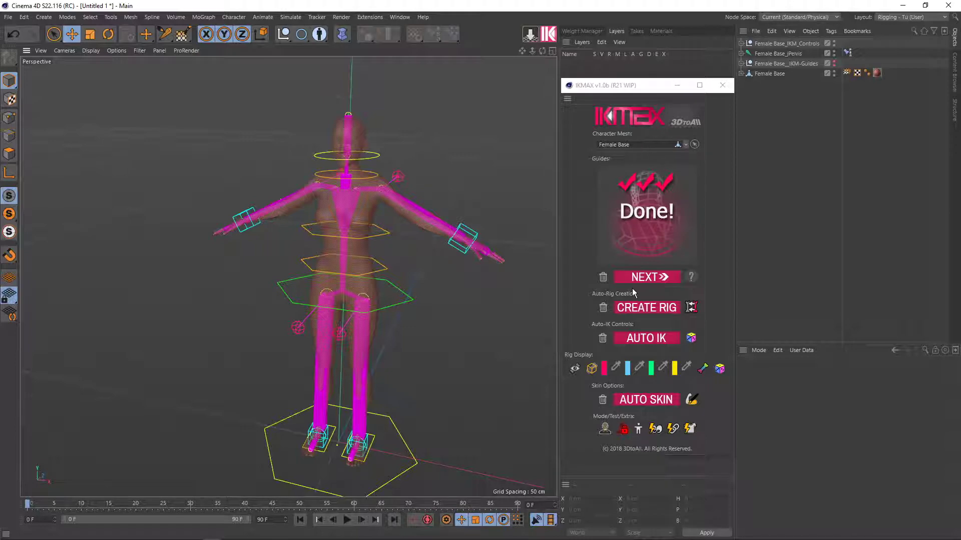
Turn off X-Ray on the rigged Female Base and orbit to inspect it from several angles
scroll(373, 265, "up", 2)
left_click_drag(395, 306, 326, 294, "alt")
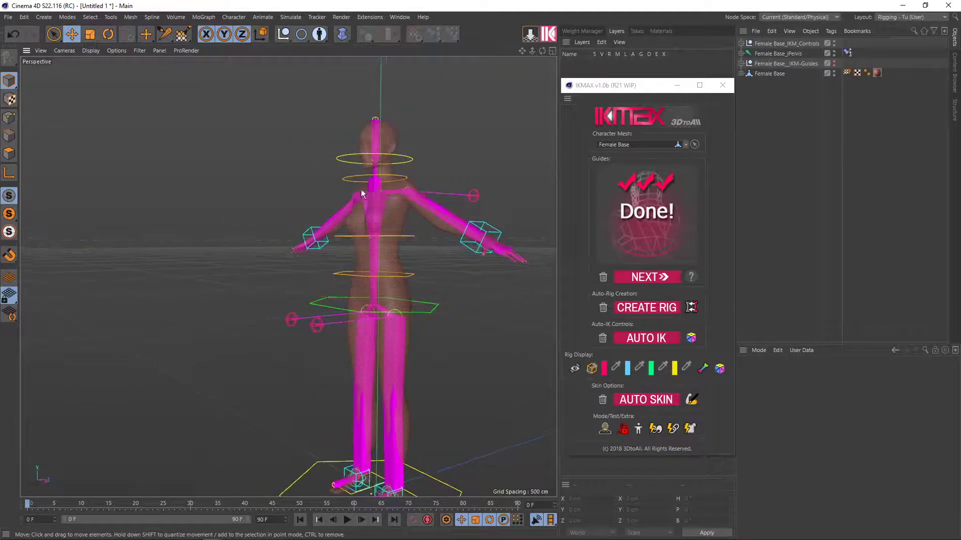
scroll(362, 191, "up", 2)
scroll(362, 190, "up", 2)
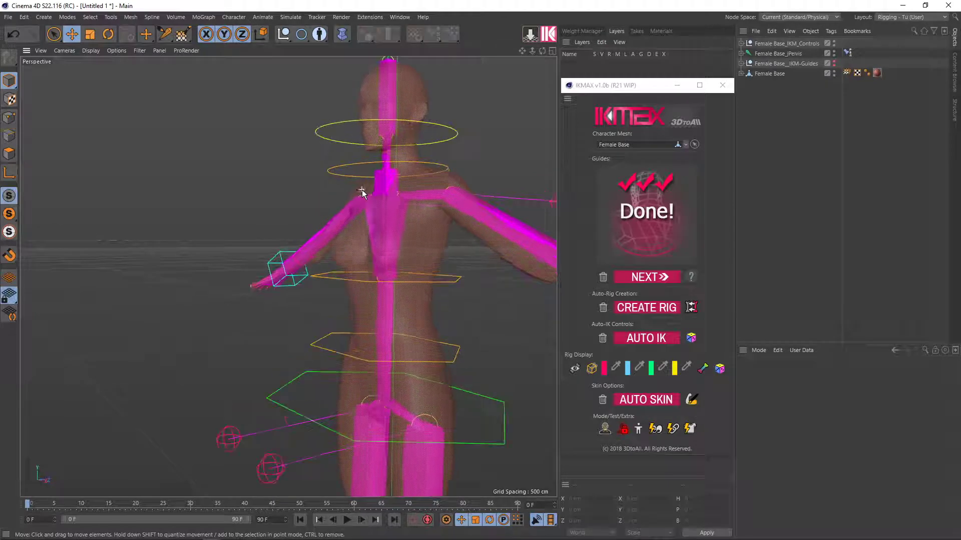
left_click(605, 429)
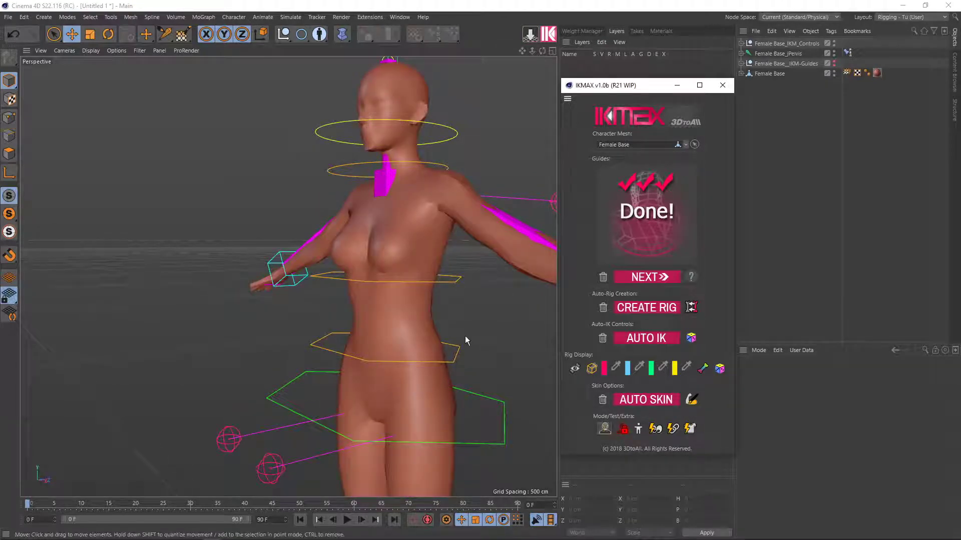
mouse_move(465, 335)
left_mouse_down("alt")
mouse_move(509, 353)
mouse_move(394, 317)
mouse_move(409, 288)
mouse_move(377, 231)
left_mouse_up("alt")
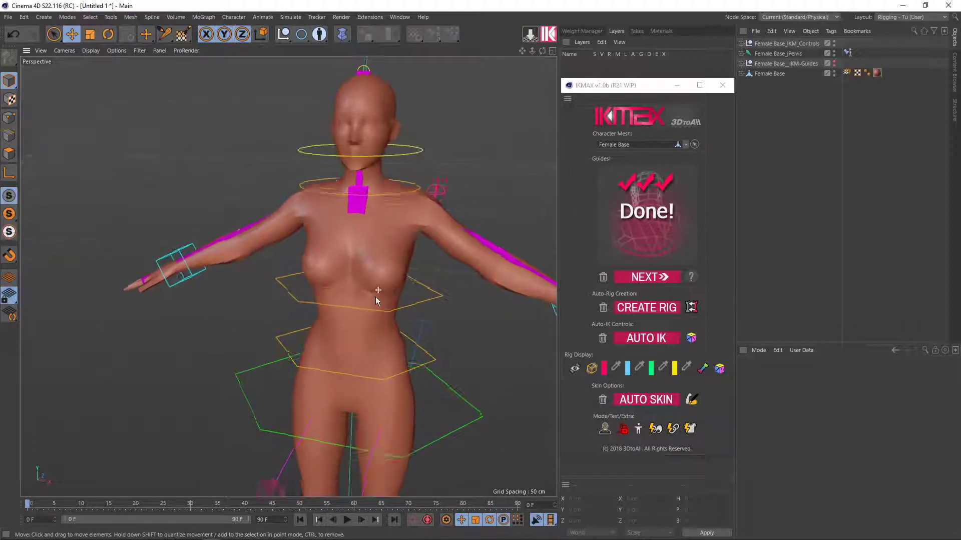
mouse_move(375, 296)
left_mouse_down("alt")
mouse_move(286, 298)
mouse_move(224, 271)
mouse_move(403, 291)
mouse_move(501, 289)
mouse_move(441, 283)
mouse_move(407, 295)
left_mouse_up("alt")
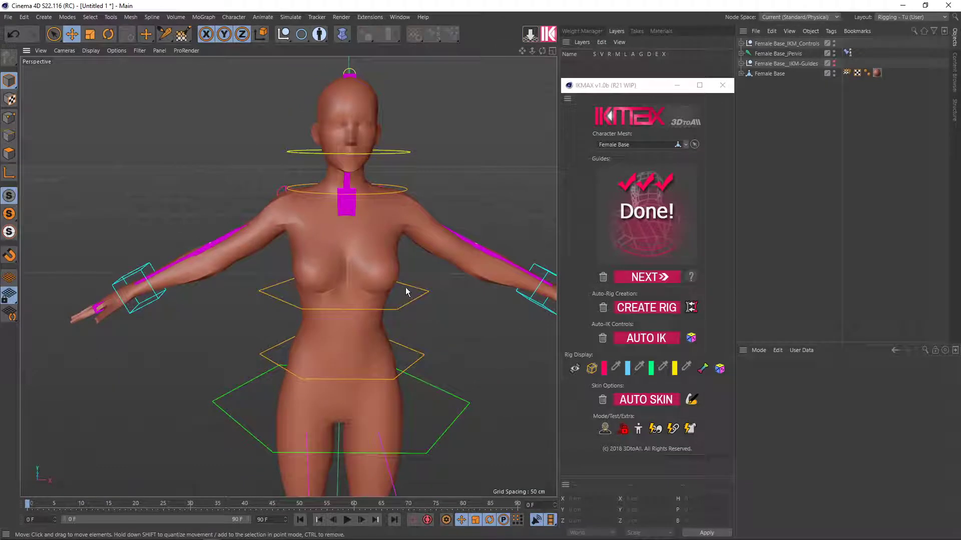
scroll(406, 289, "down", 3)
scroll(412, 238, "down", 3)
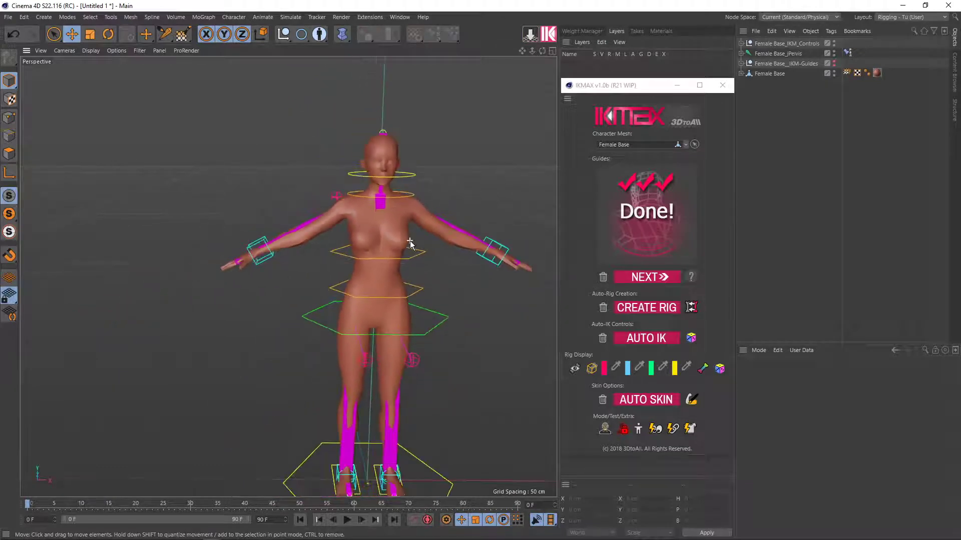
mouse_move(409, 241)
left_mouse_down("alt")
mouse_move(335, 235)
mouse_move(348, 222)
mouse_move(306, 200)
left_mouse_up("alt")
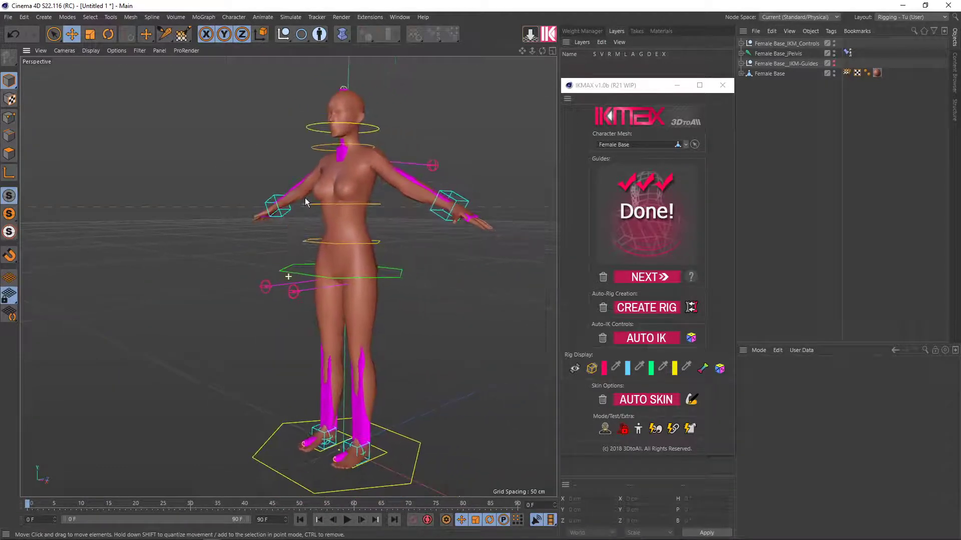